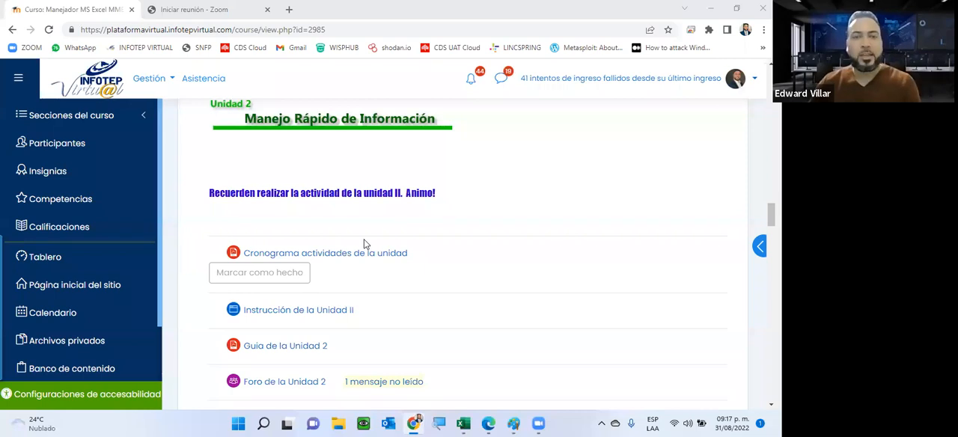
Review the Unidad 2 section of the course page, including its schedule, guide, forum, video and activity links
{"action": "scroll", "coordinate": [256, 215], "scroll_direction": "down", "scroll_amount": 3}
{"action": "scroll", "coordinate": [256, 214], "scroll_direction": "down", "scroll_amount": 3}
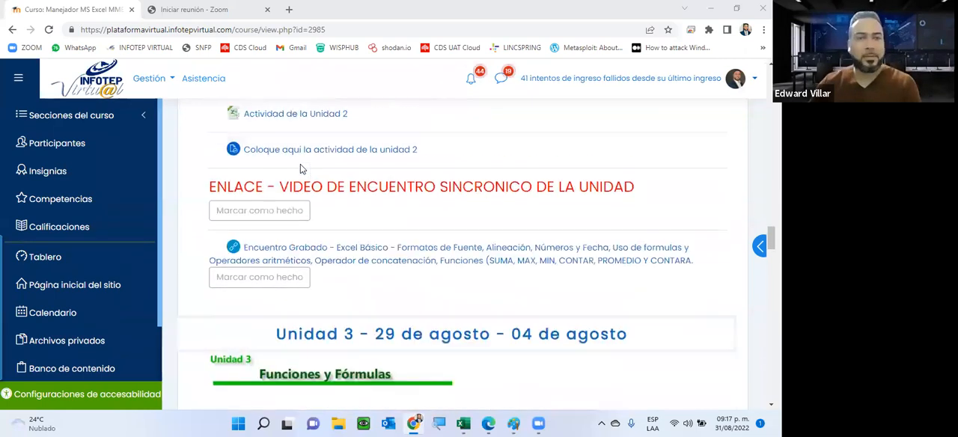
{"action": "scroll", "coordinate": [300, 166], "scroll_direction": "up", "scroll_amount": 2}
{"action": "scroll", "coordinate": [300, 170], "scroll_direction": "up", "scroll_amount": 4}
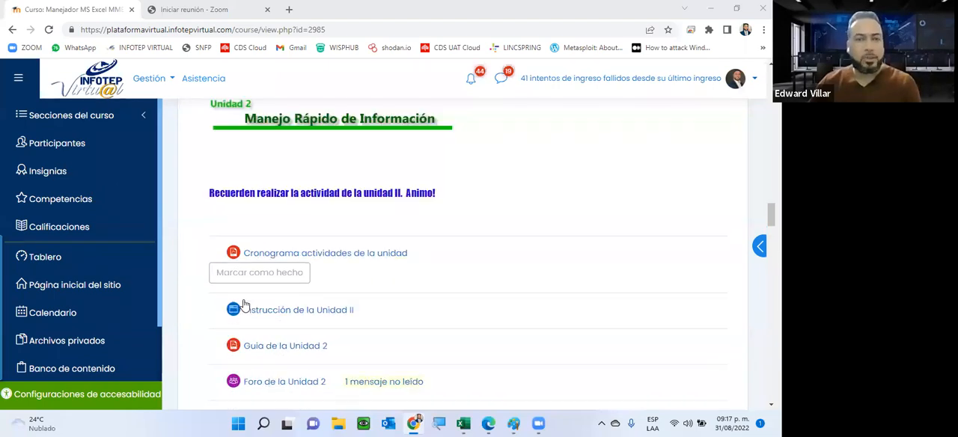
{"action": "scroll", "coordinate": [266, 303], "scroll_direction": "down", "scroll_amount": 2}
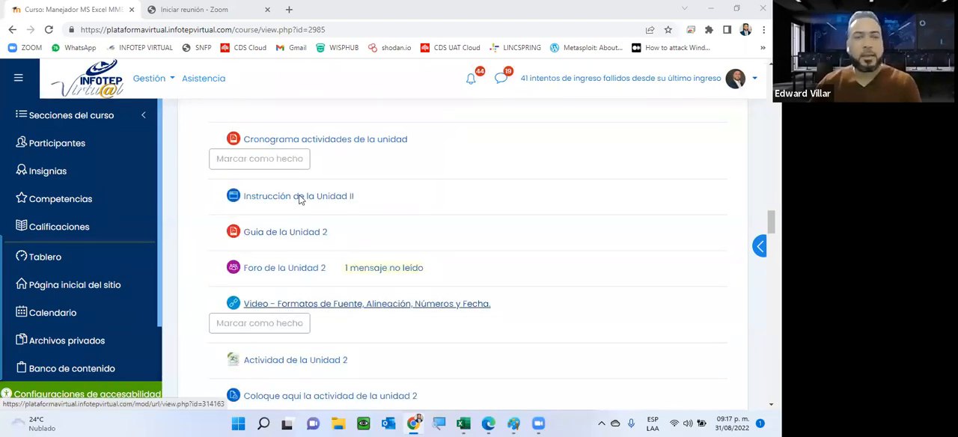
{"action": "scroll", "coordinate": [299, 197], "scroll_direction": "down", "scroll_amount": 4}
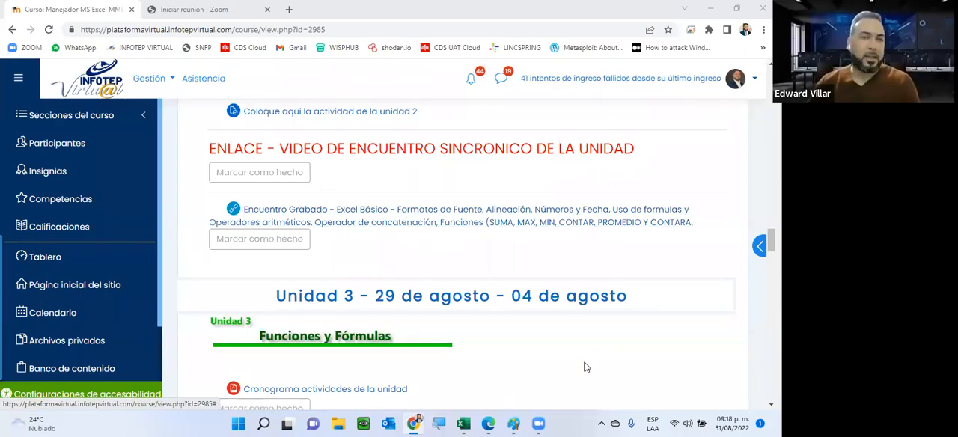
{"action": "scroll", "coordinate": [595, 367], "scroll_direction": "up", "scroll_amount": 5}
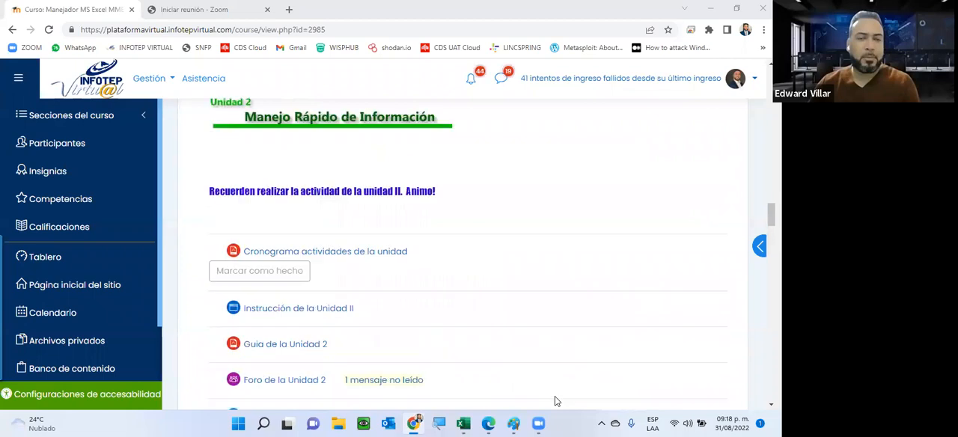
{"action": "scroll", "coordinate": [554, 401], "scroll_direction": "up", "scroll_amount": 1}
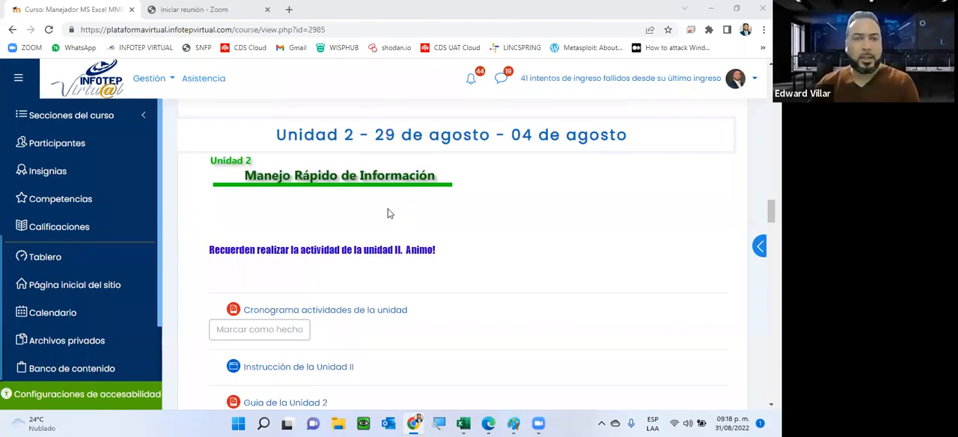
{"action": "scroll", "coordinate": [387, 212], "scroll_direction": "down", "scroll_amount": 2}
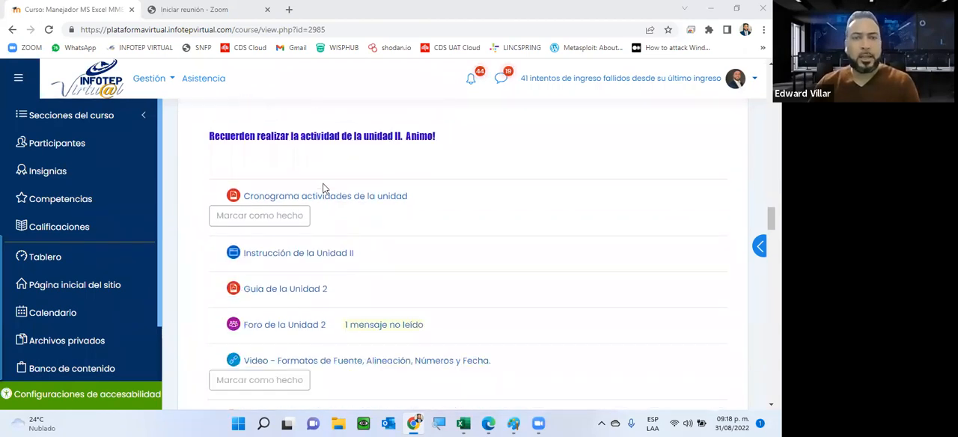
{"action": "scroll", "coordinate": [323, 189], "scroll_direction": "up", "scroll_amount": 2}
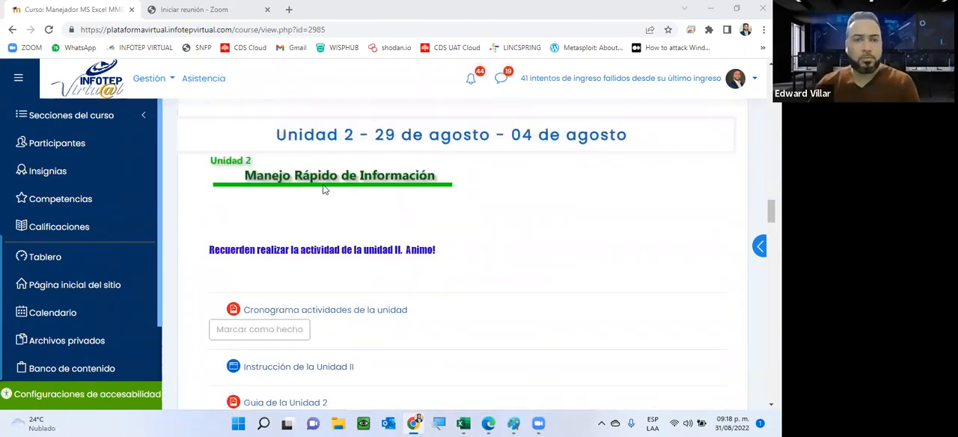
{"action": "scroll", "coordinate": [307, 247], "scroll_direction": "down", "scroll_amount": 3}
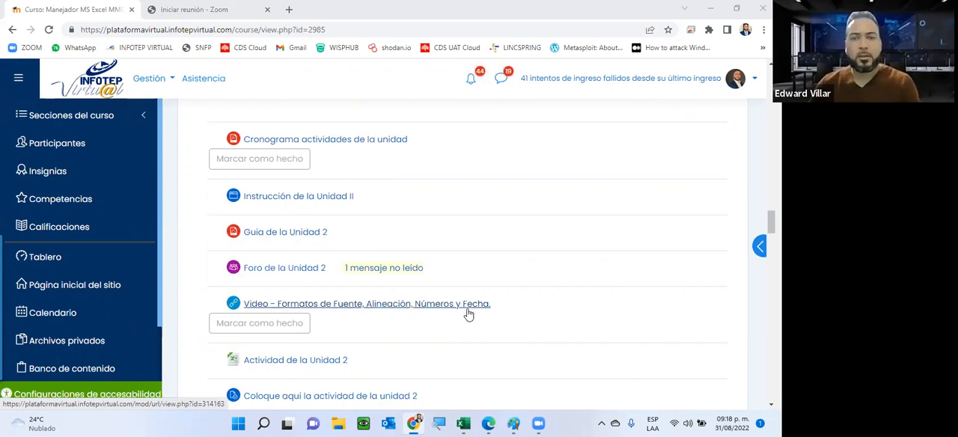
Open Guia de la Unidad 2 in a separate browser tab and return to the course page
{"action": "left_click", "coordinate": [258, 235]}
{"action": "right_click", "coordinate": [252, 233]}
{"action": "left_click", "coordinate": [291, 240]}
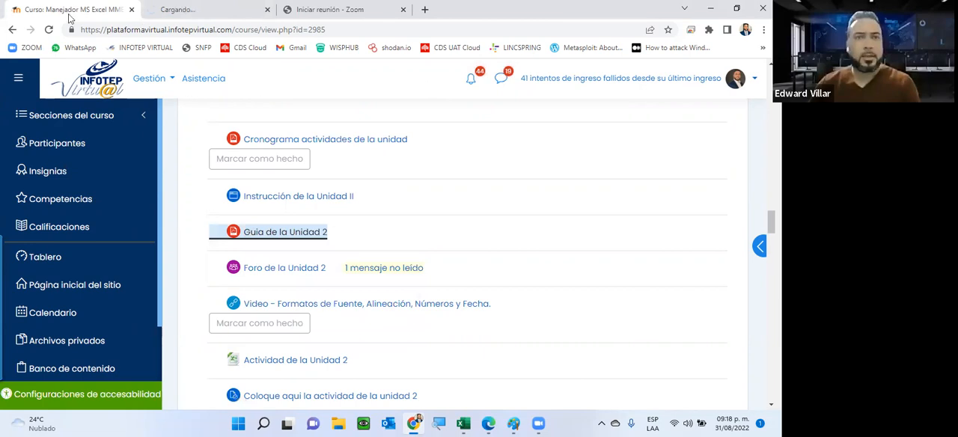
{"action": "left_click", "coordinate": [194, 11]}
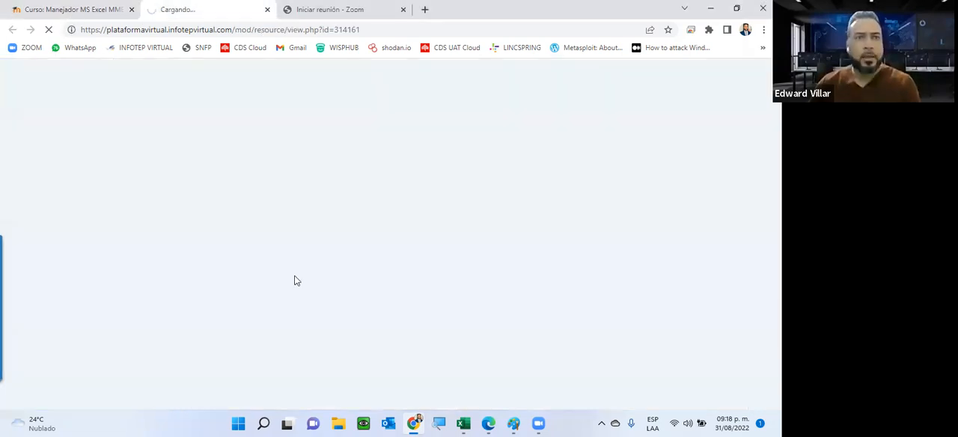
{"action": "key", "text": "ctrl+shift+Tab"}
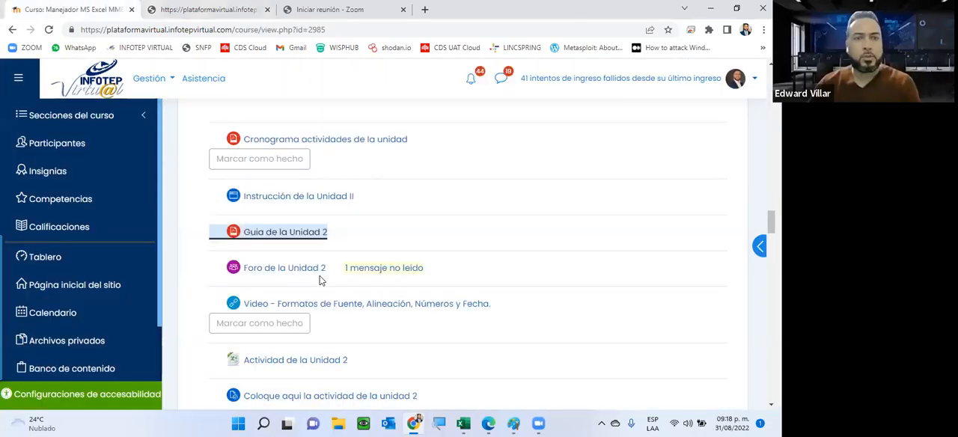
Open Foro de la Unidad 2 in a separate browser tab and highlight "listas personalizadas" in its instructions
{"action": "key", "text": "Tab"}
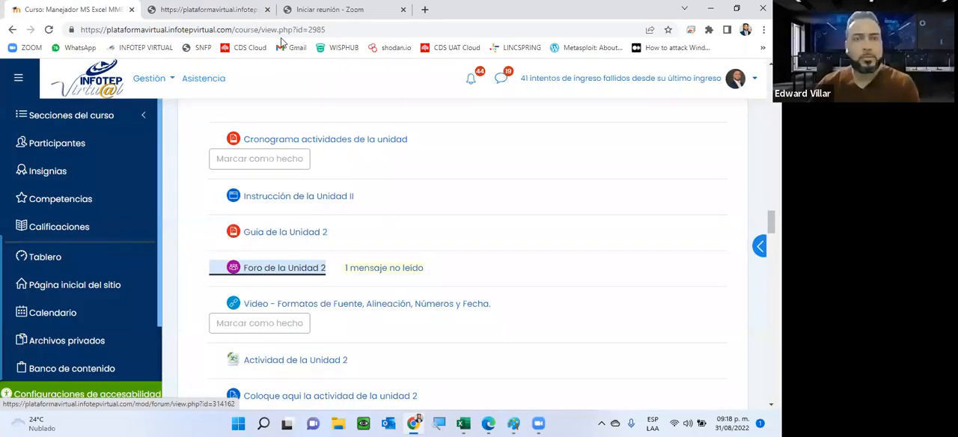
{"action": "left_click", "coordinate": [320, 21]}
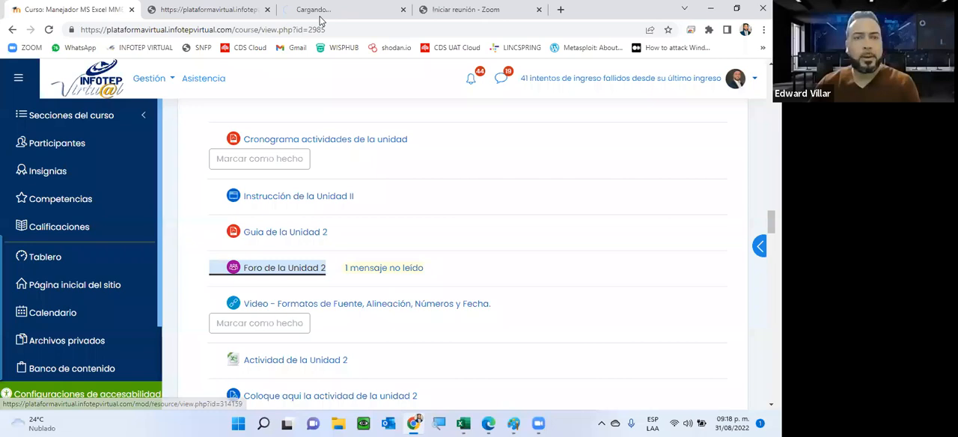
{"action": "left_click", "coordinate": [368, 7]}
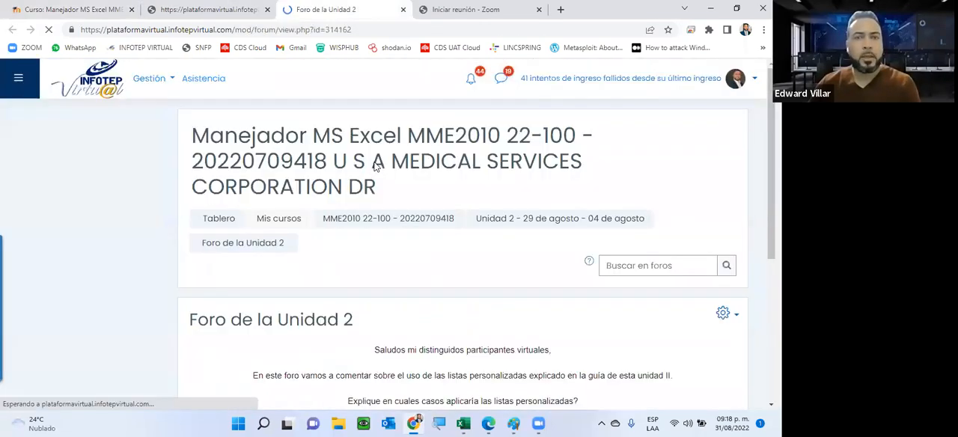
{"action": "scroll", "coordinate": [250, 207], "scroll_direction": "down", "scroll_amount": 3}
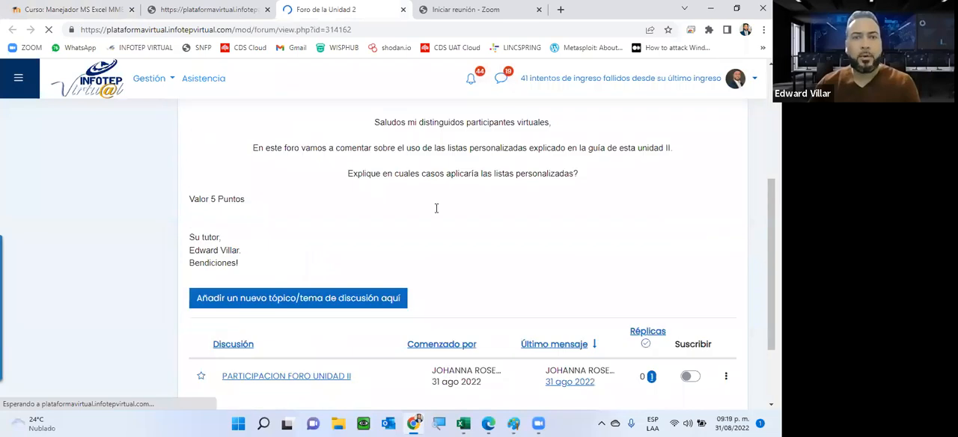
{"action": "scroll", "coordinate": [441, 206], "scroll_direction": "up", "scroll_amount": 1}
{"action": "left_click_drag", "start_coordinate": [447, 205], "coordinate": [535, 213]}
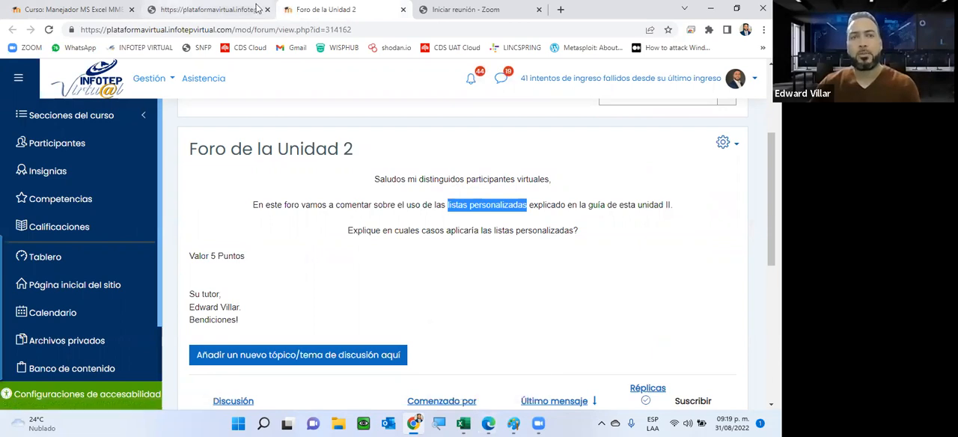
Switch to Excel and close the open Libro1 and Ejercicio_9 workbooks, discarding the changes in Libro1
{"action": "left_click", "coordinate": [463, 424]}
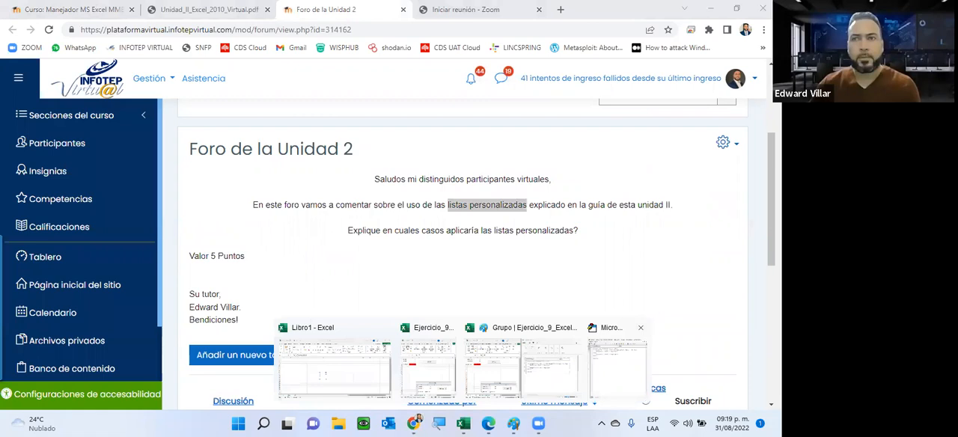
{"action": "left_click", "coordinate": [385, 328]}
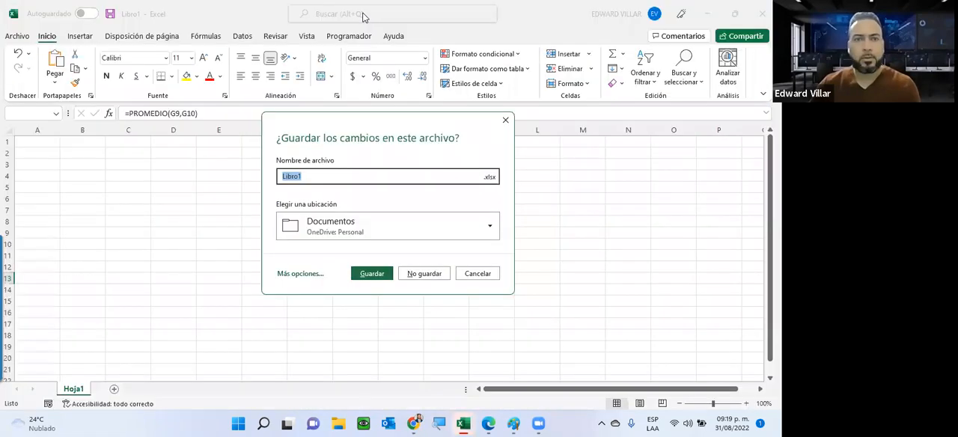
{"action": "left_click", "coordinate": [424, 273]}
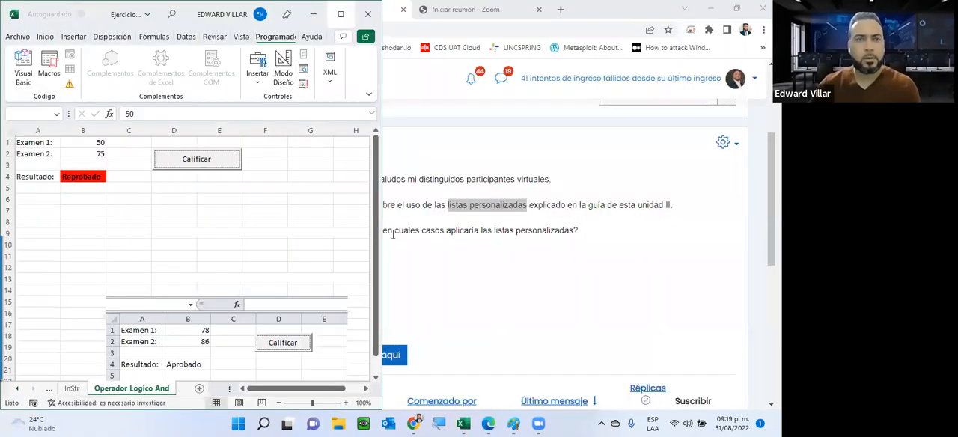
{"action": "left_click", "coordinate": [368, 13]}
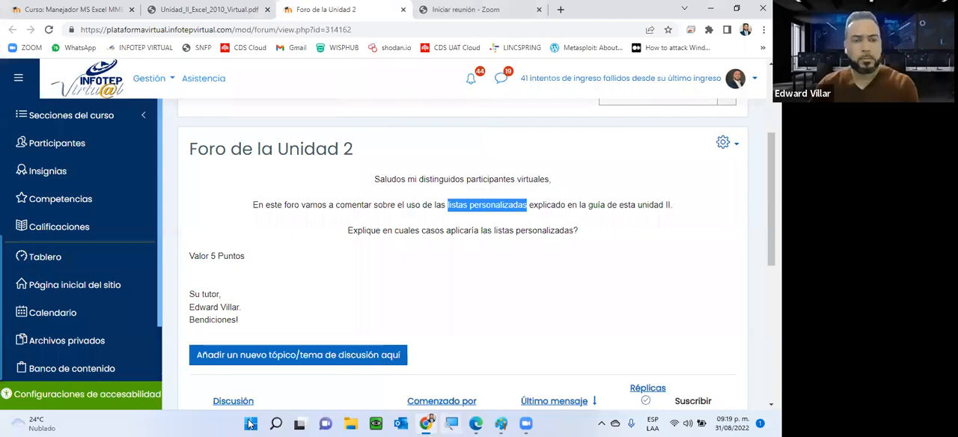
Start Excel again and create a blank workbook
{"action": "left_click", "coordinate": [251, 424]}
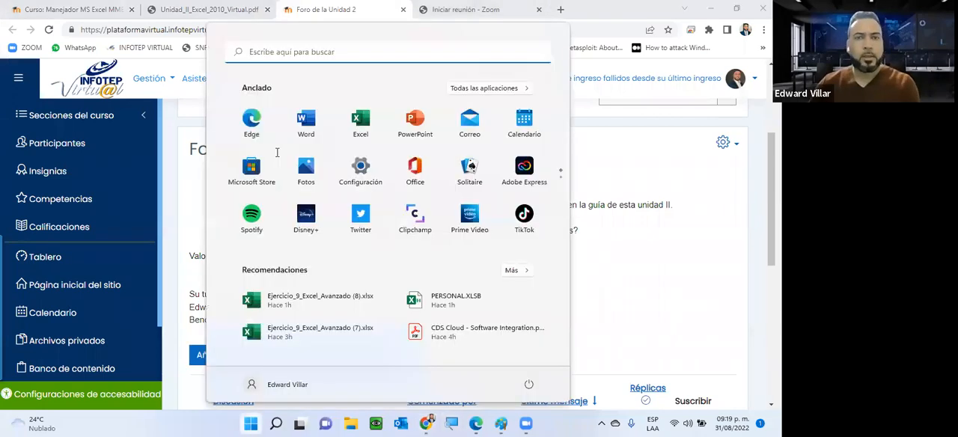
{"action": "type", "text": "excel"}
{"action": "key", "text": "Return"}
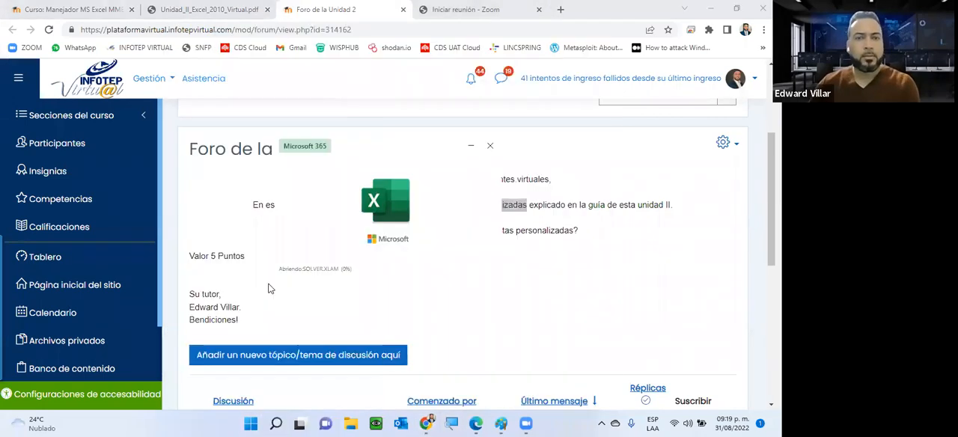
{"action": "left_click", "coordinate": [176, 148]}
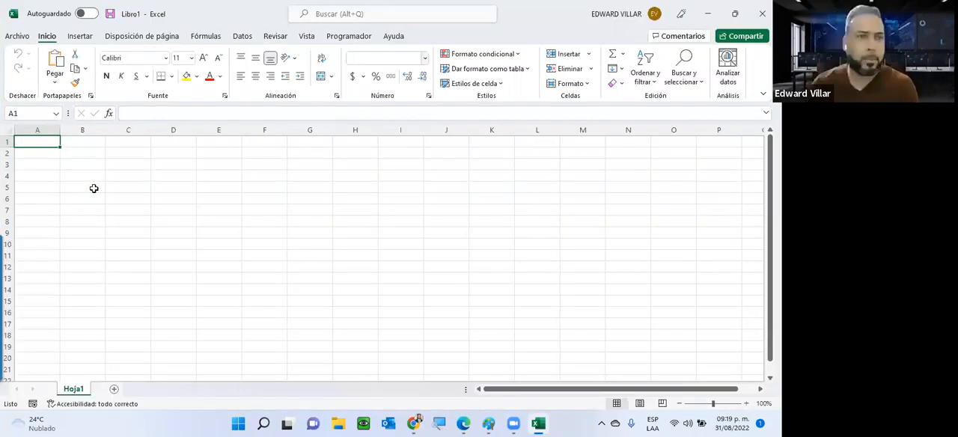
Enter Lunes in cell B5 and Enero in cell C5
{"action": "left_click", "coordinate": [94, 188]}
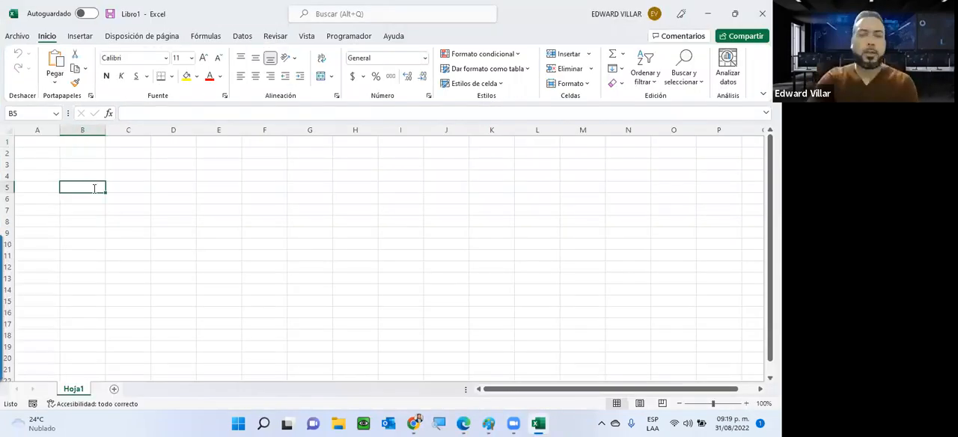
{"action": "type", "text": "Lunes"}
{"action": "key", "text": "Return"}
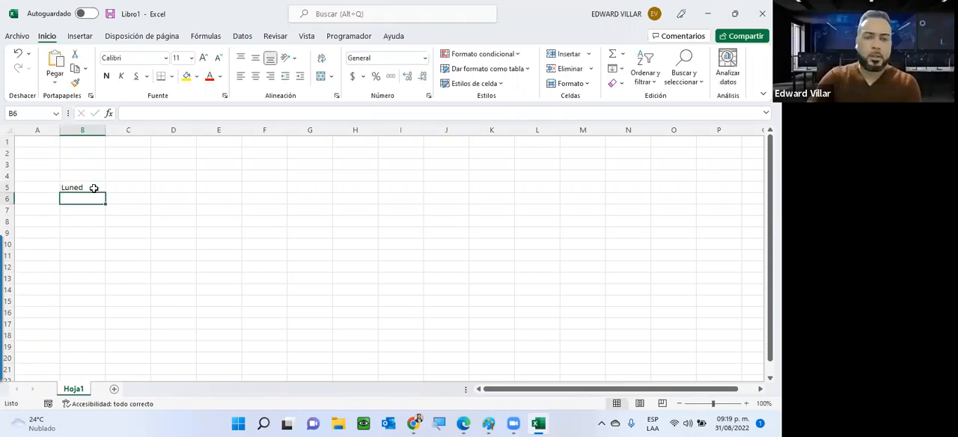
{"action": "left_click", "coordinate": [94, 188]}
{"action": "key", "text": "BackSpace"}
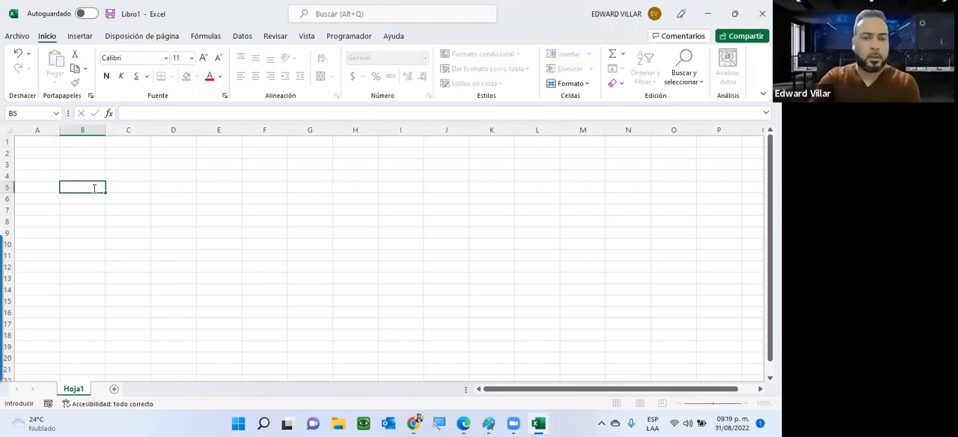
{"action": "type", "text": "L"}
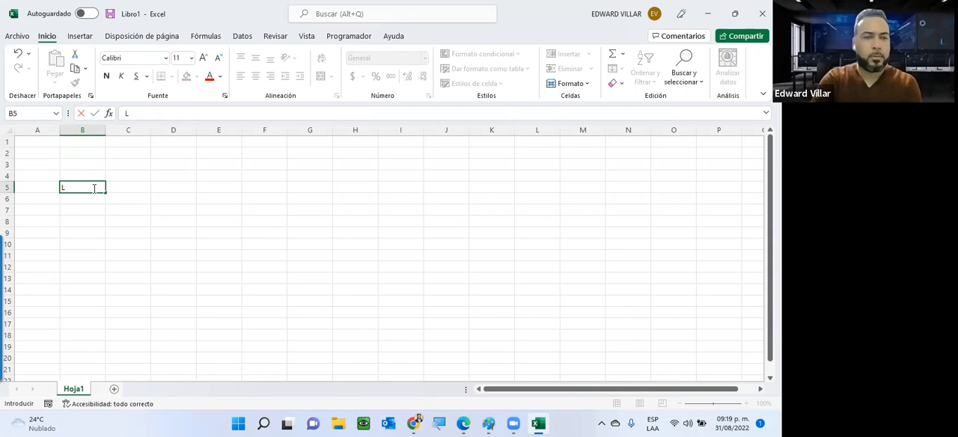
{"action": "type", "text": "unes"}
{"action": "key", "text": "Tab"}
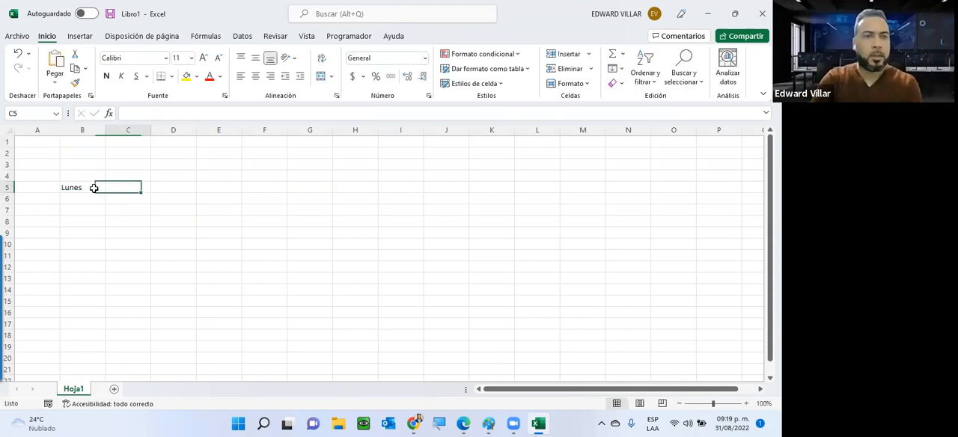
{"action": "type", "text": "Enero"}
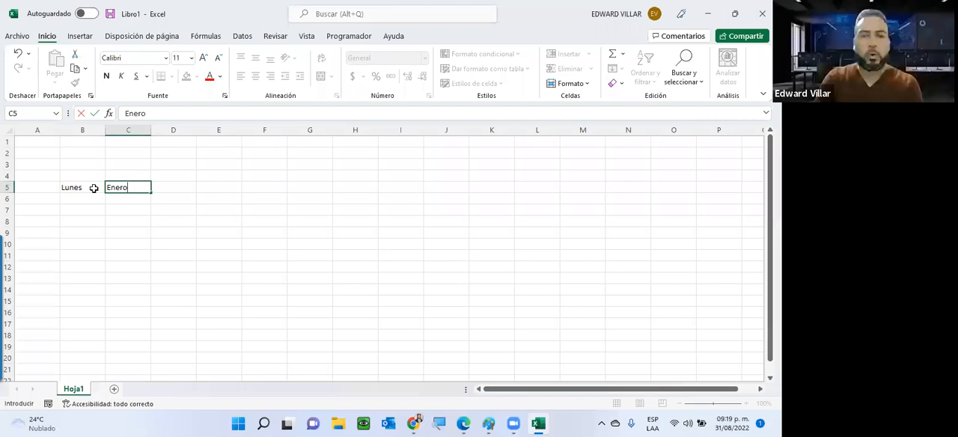
{"action": "key", "text": "Tab"}
Enter 1 and 1 in cells D5:D6, and 1 and 2 in cells E5:E6
{"action": "type", "text": "1"}
{"action": "key", "text": "Return"}
{"action": "type", "text": "1"}
{"action": "key", "text": "Return"}
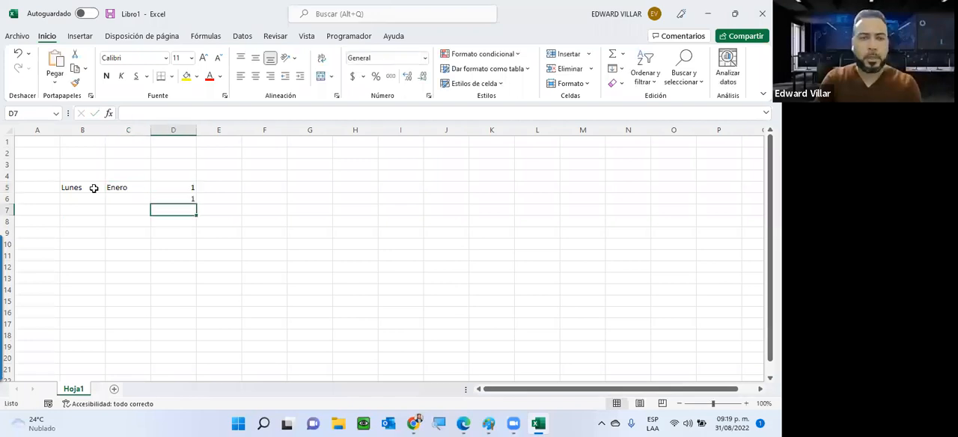
{"action": "key", "text": "Up"}
{"action": "key", "text": "Up"}
{"action": "key", "text": "Right"}
{"action": "type", "text": "1"}
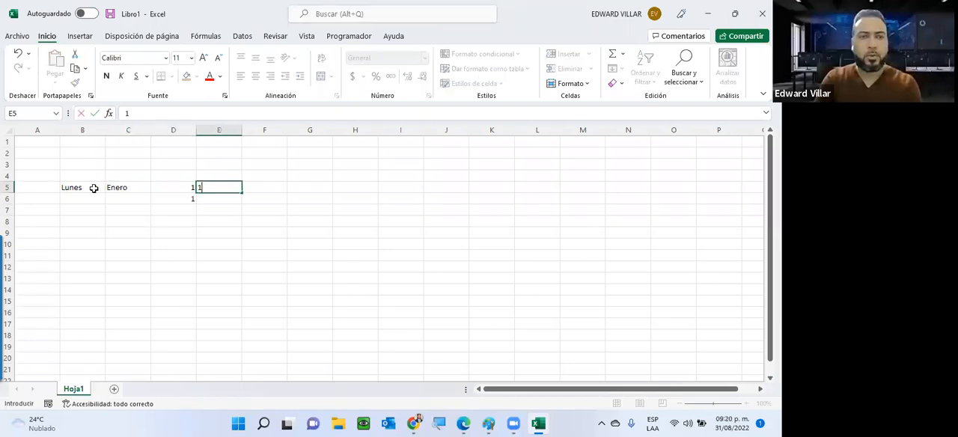
{"action": "key", "text": "Return"}
{"action": "type", "text": "2"}
{"action": "key", "text": "Return"}
Enter 0 in cell F5 and 5 in cell F6
{"action": "key", "text": "Up"}
{"action": "key", "text": "Up"}
{"action": "key", "text": "shift+Down"}
{"action": "key", "text": "Right"}
{"action": "type", "text": "0"}
{"action": "key", "text": "Return"}
{"action": "type", "text": "5"}
{"action": "key", "text": "Return"}
Enter 0 in cell G5 and 10 in cell G6
{"action": "key", "text": "Up"}
{"action": "key", "text": "Up"}
{"action": "key", "text": "Right"}
{"action": "type", "text": "0"}
{"action": "key", "text": "Return"}
{"action": "type", "text": "10"}
{"action": "key", "text": "Return"}
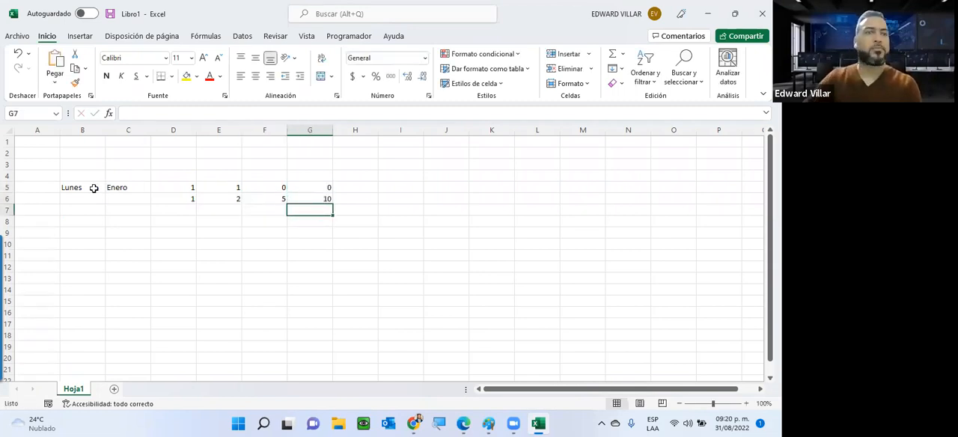
Autofill the weekday series from Lunes in B5 down to Domingo in B11
{"action": "left_click", "coordinate": [94, 188]}
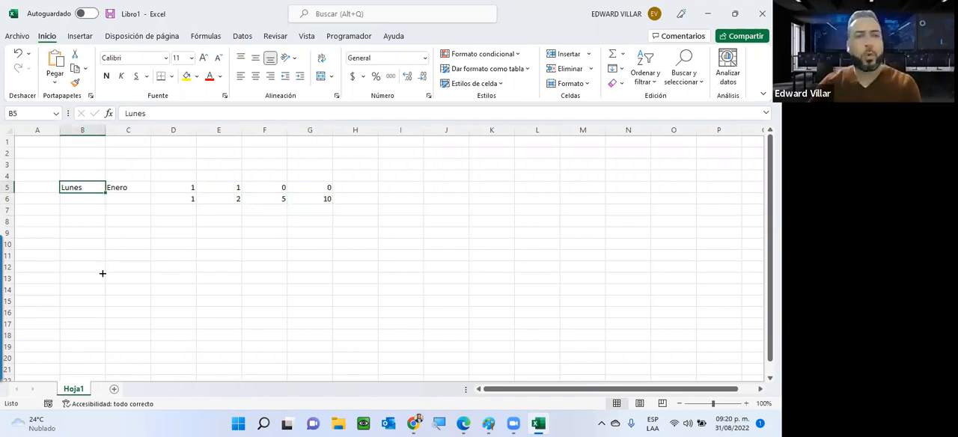
{"action": "left_click_drag", "start_coordinate": [105, 193], "coordinate": [86, 257]}
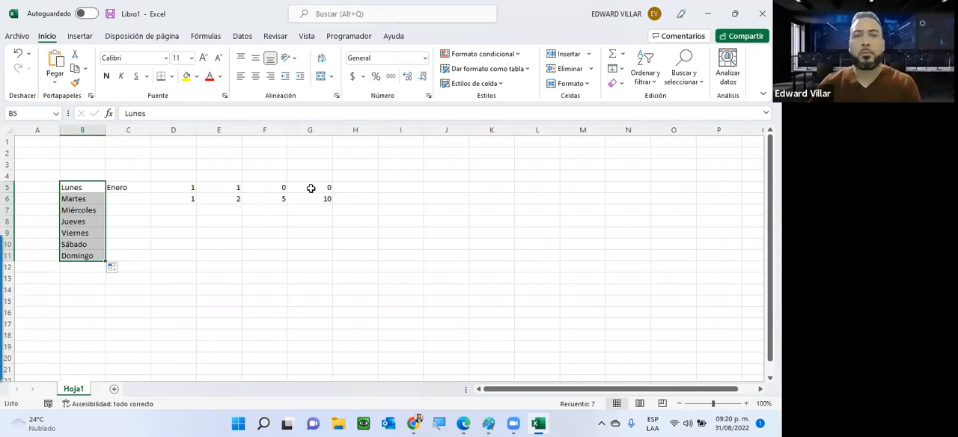
{"action": "left_click_drag", "start_coordinate": [270, 188], "coordinate": [270, 199]}
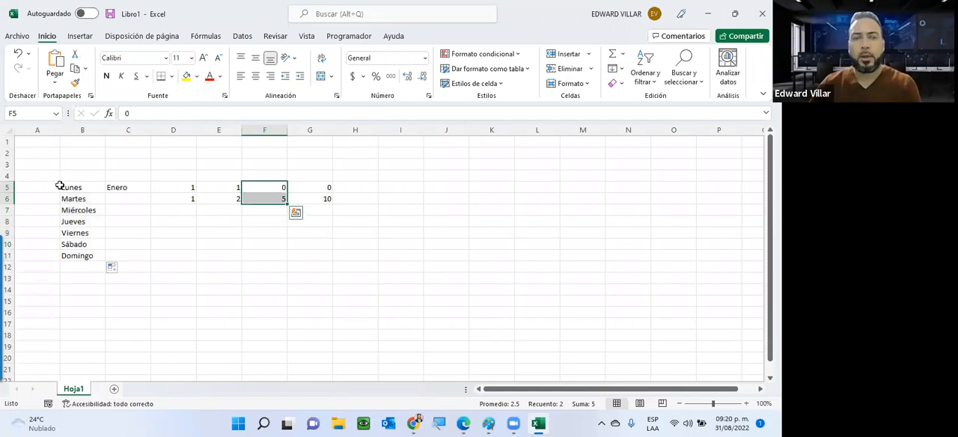
{"action": "key", "text": "Right"}
{"action": "key", "text": "shift+Down"}
{"action": "key", "text": "shift+Down"}
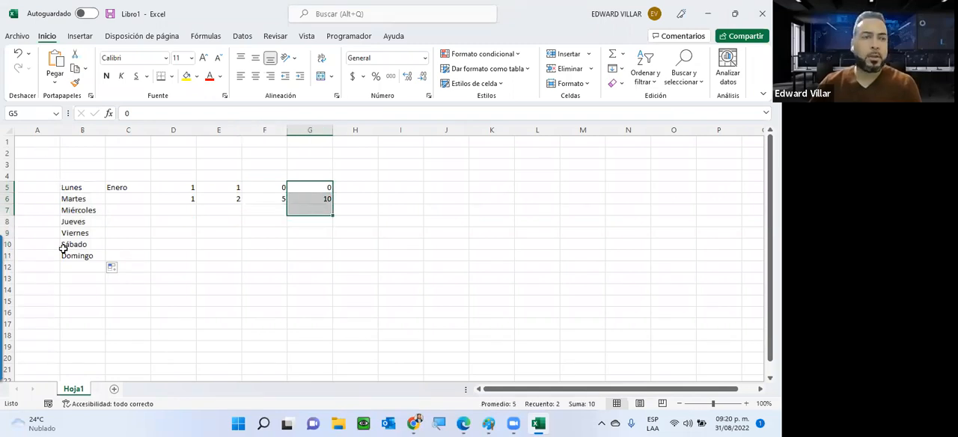
{"action": "left_click_drag", "start_coordinate": [68, 188], "coordinate": [65, 245]}
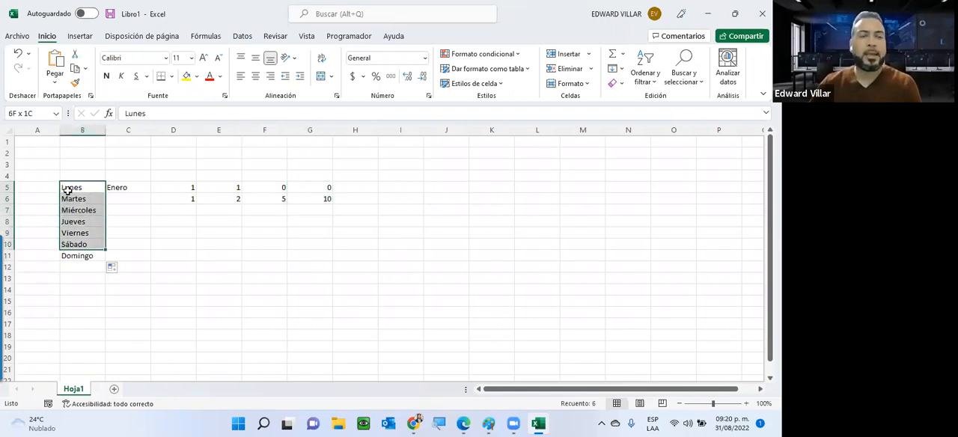
{"action": "key", "text": "shift+Down"}
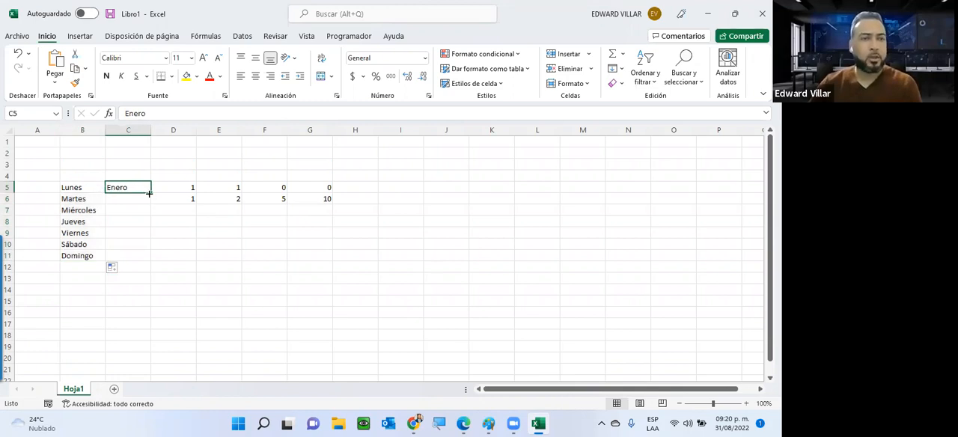
Autofill the month series from Enero in C5 down to Diciembre in C16
{"action": "left_click_drag", "start_coordinate": [142, 245], "coordinate": [69, 312]}
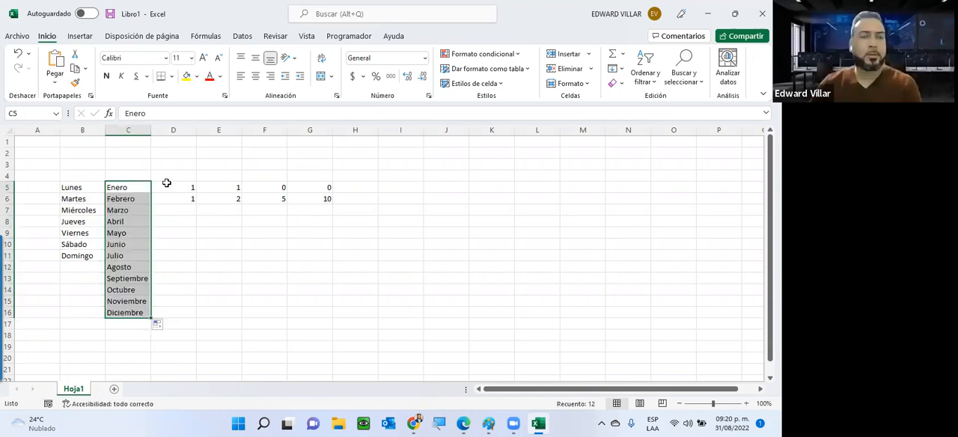
{"action": "left_click_drag", "start_coordinate": [167, 184], "coordinate": [173, 202]}
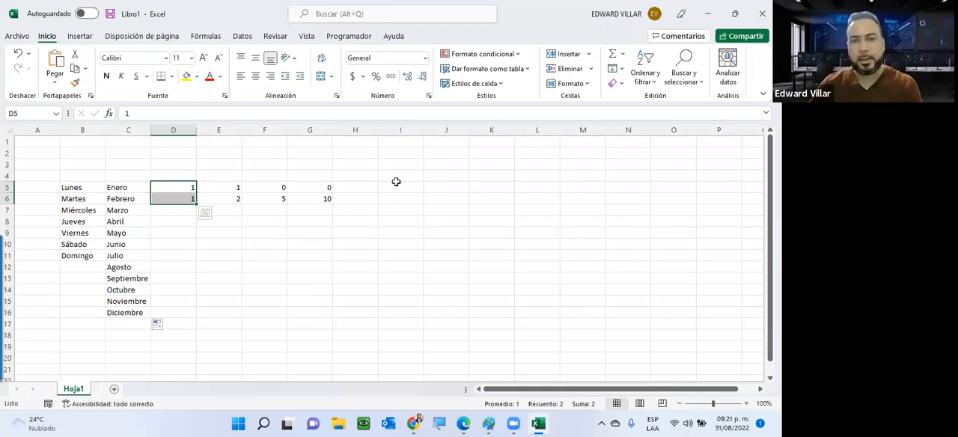
{"action": "key", "text": "Right"}
{"action": "key", "text": "Right"}
{"action": "key", "text": "Right"}
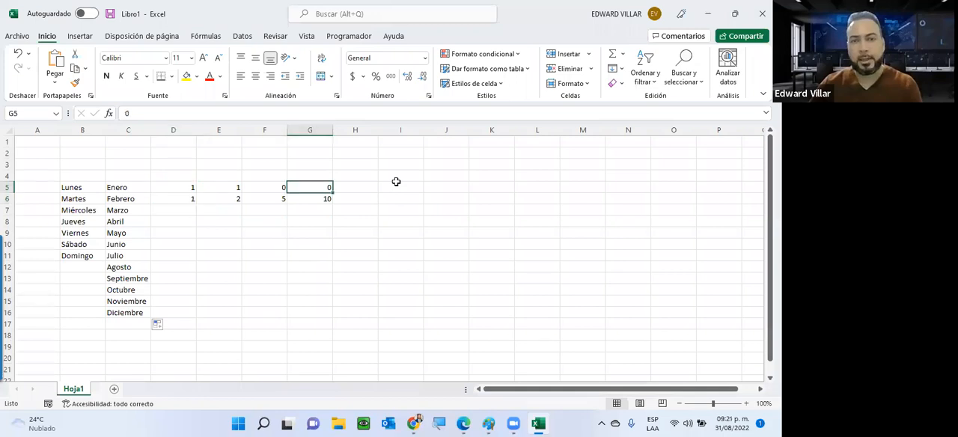
{"action": "key", "text": "Right"}
{"action": "key", "text": "Down"}
{"action": "key", "text": "Down"}
{"action": "key", "text": "Up"}
{"action": "key", "text": "Left"}
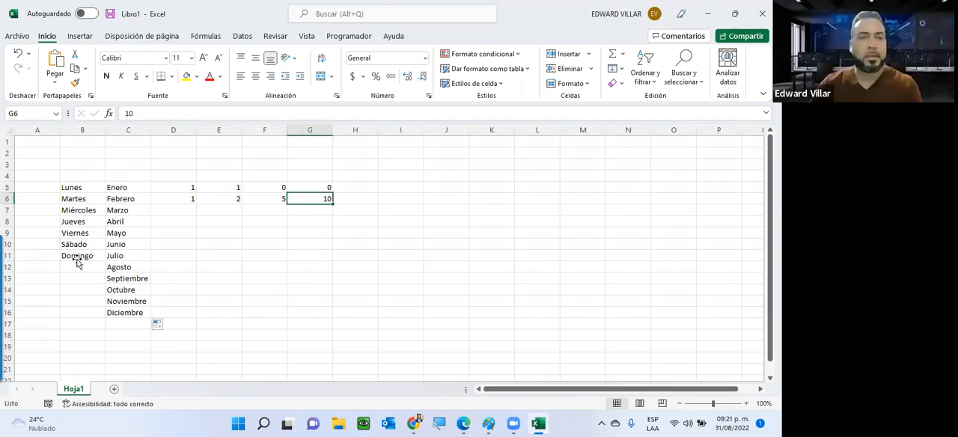
{"action": "left_click_drag", "start_coordinate": [76, 258], "coordinate": [83, 184]}
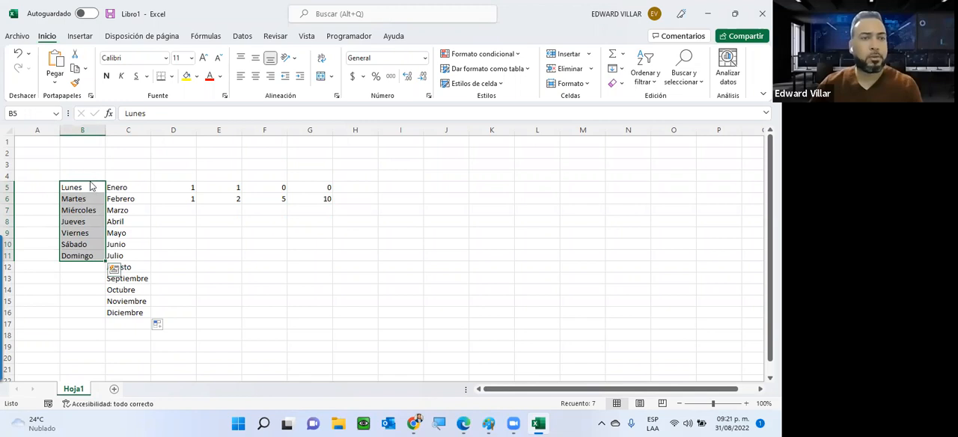
{"action": "left_click_drag", "start_coordinate": [60, 213], "coordinate": [74, 186]}
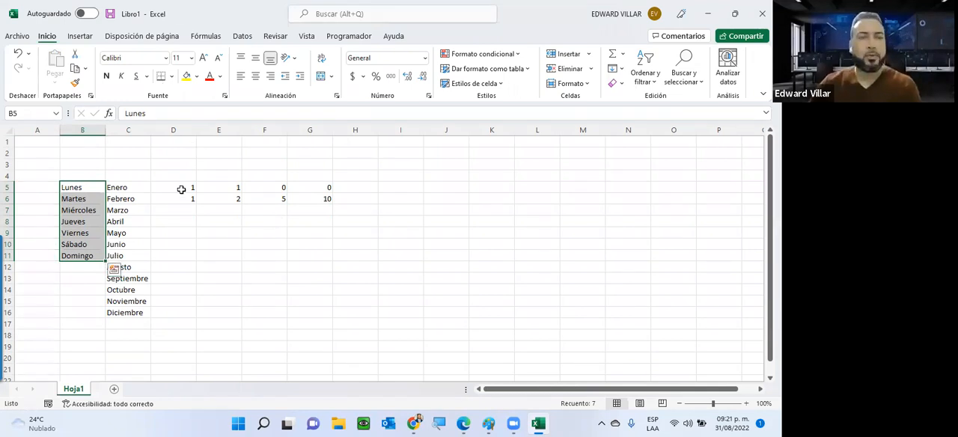
Autofill the repeated 1 from D5:D6 down to D10, and the series 1, 2 from E5:E6 down to 5 in E9
{"action": "left_click_drag", "start_coordinate": [165, 187], "coordinate": [172, 200]}
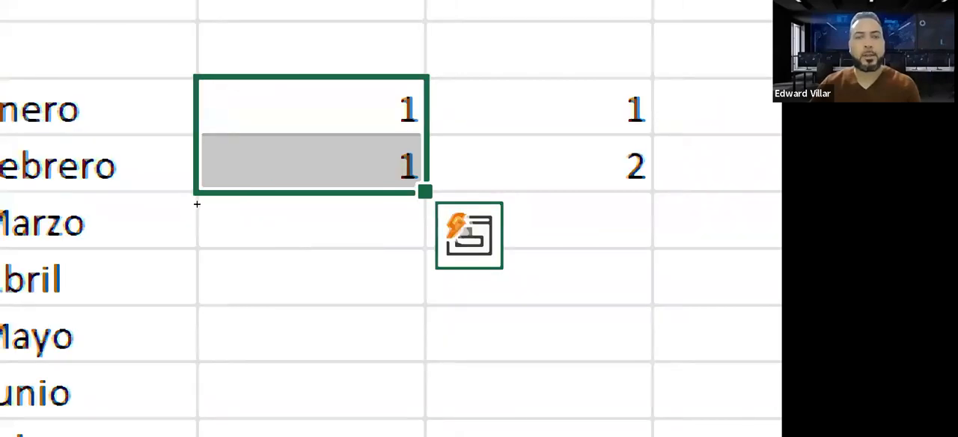
{"action": "left_click_drag", "start_coordinate": [425, 192], "coordinate": [426, 399]}
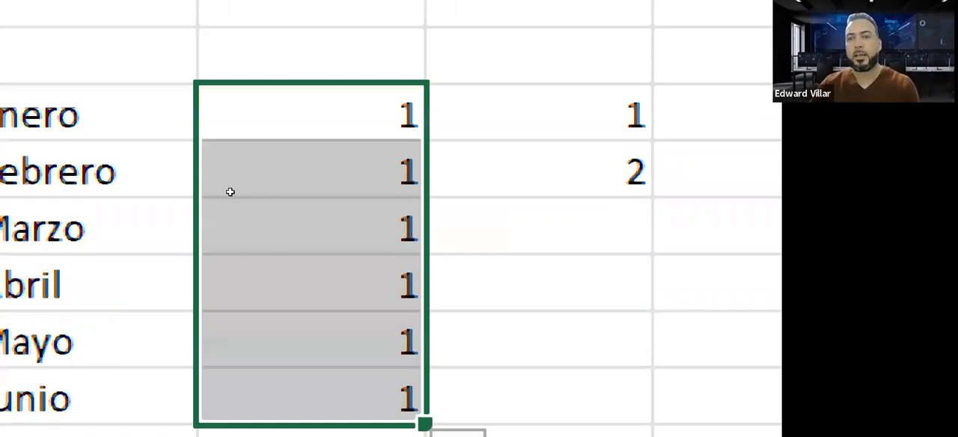
{"action": "left_click_drag", "start_coordinate": [539, 115], "coordinate": [539, 172]}
{"action": "left_click_drag", "start_coordinate": [653, 303], "coordinate": [660, 369]}
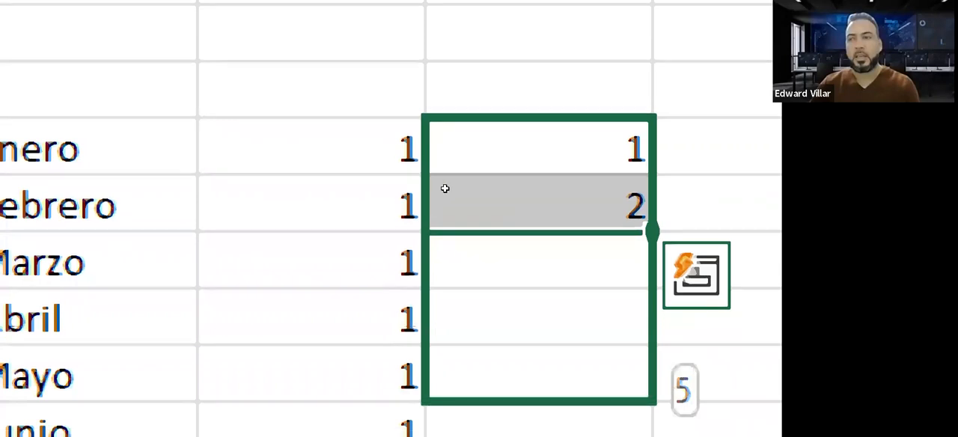
{"action": "left_click_drag", "start_coordinate": [445, 189], "coordinate": [500, 189]}
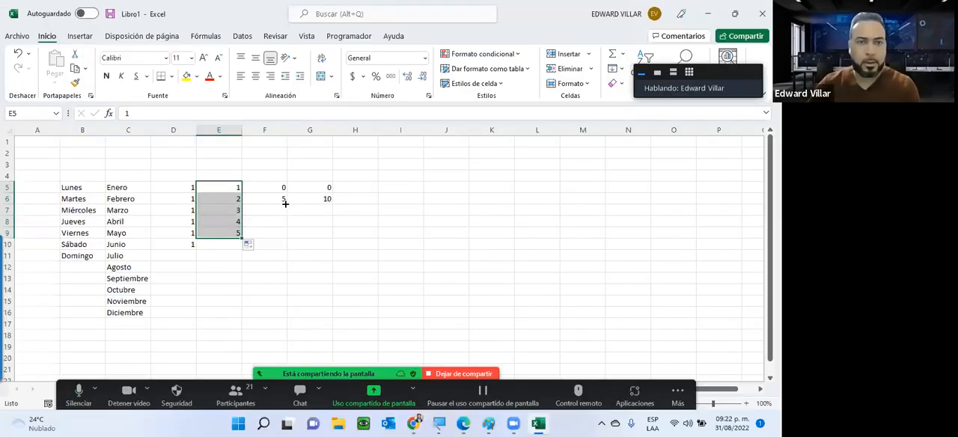
Autofill the steps-of-5 series from F5:F6 down to 35 in F12, and the steps-of-10 series from G5:G6 down to 90 in G14
{"action": "left_click_drag", "start_coordinate": [283, 187], "coordinate": [287, 271]}
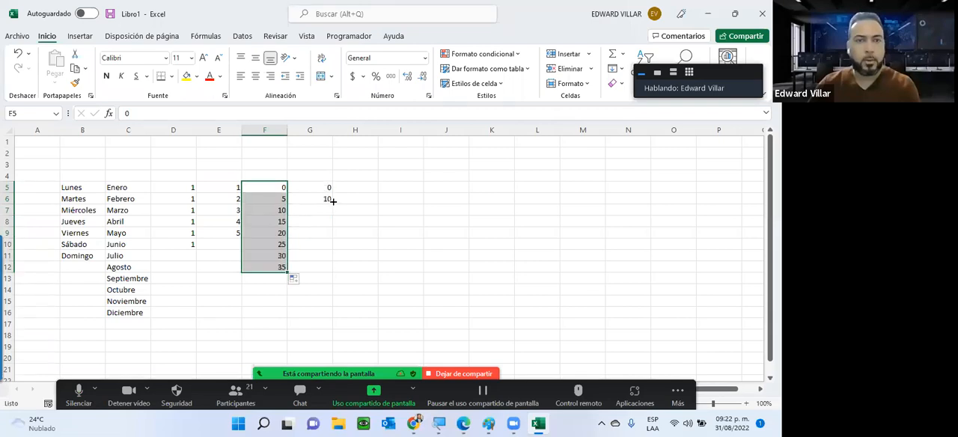
{"action": "left_click_drag", "start_coordinate": [322, 187], "coordinate": [322, 198]}
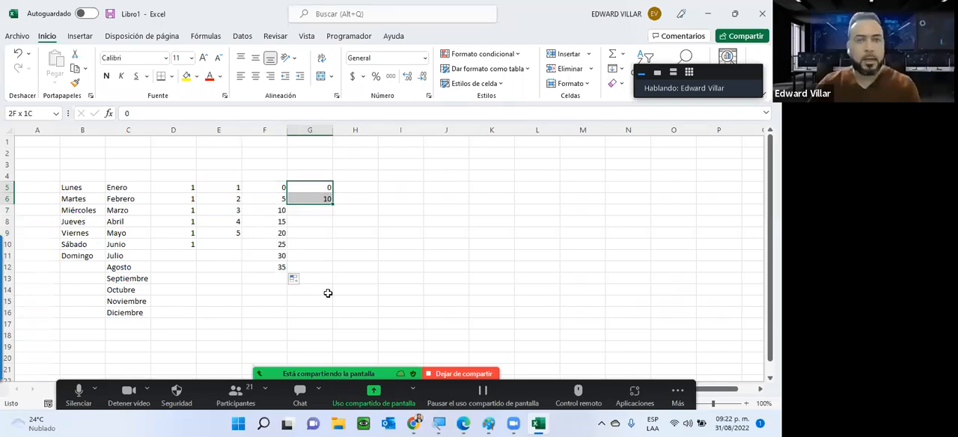
{"action": "left_click_drag", "start_coordinate": [328, 292], "coordinate": [329, 300]}
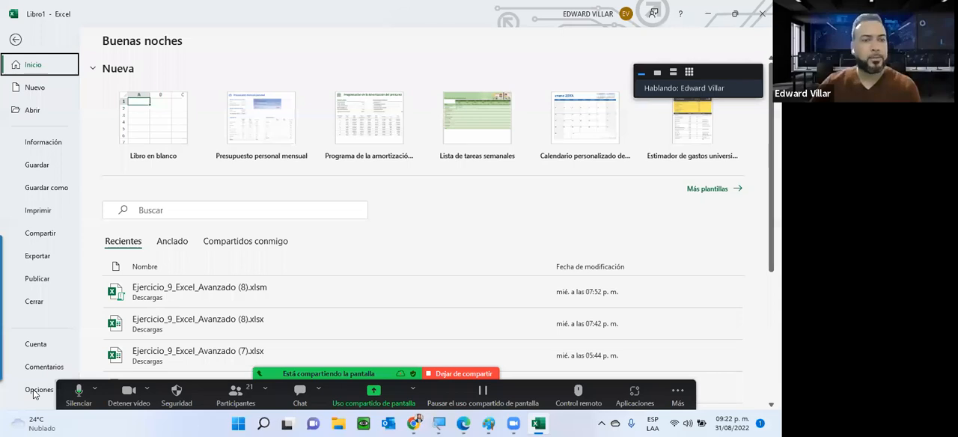
Open the custom lists editor from the advanced Excel options
{"action": "left_click", "coordinate": [33, 389]}
{"action": "left_click", "coordinate": [33, 390]}
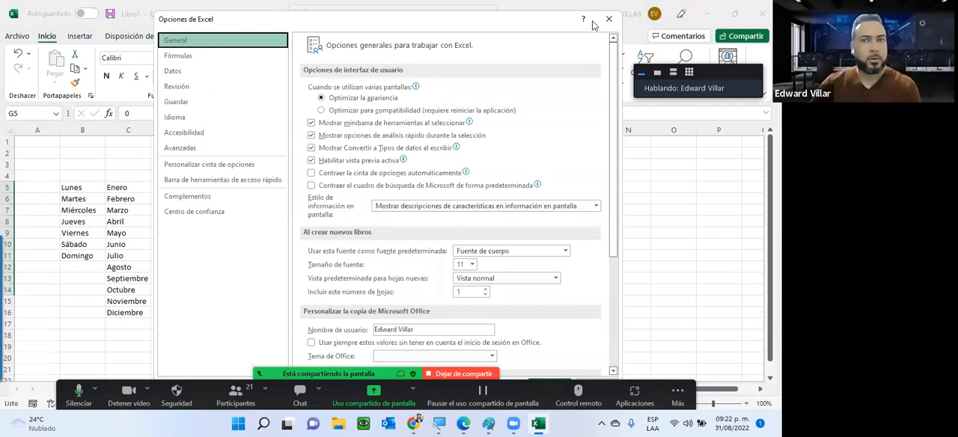
{"action": "left_click", "coordinate": [16, 37]}
{"action": "left_click", "coordinate": [32, 390]}
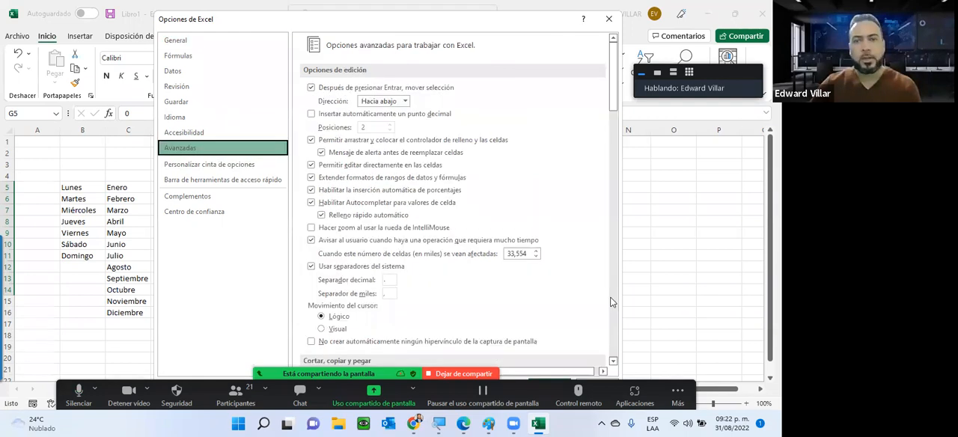
{"action": "scroll", "coordinate": [611, 299], "scroll_direction": "down", "scroll_amount": 10}
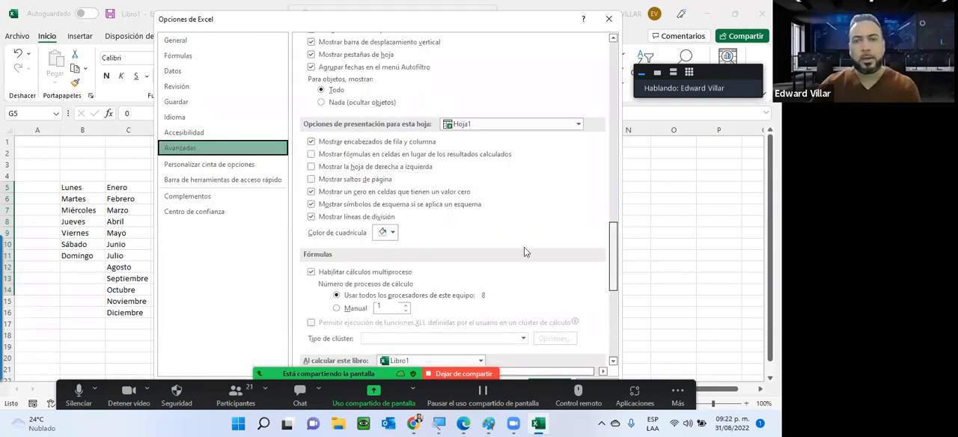
{"action": "scroll", "coordinate": [520, 247], "scroll_direction": "down", "scroll_amount": 5}
{"action": "scroll", "coordinate": [519, 250], "scroll_direction": "down", "scroll_amount": 3}
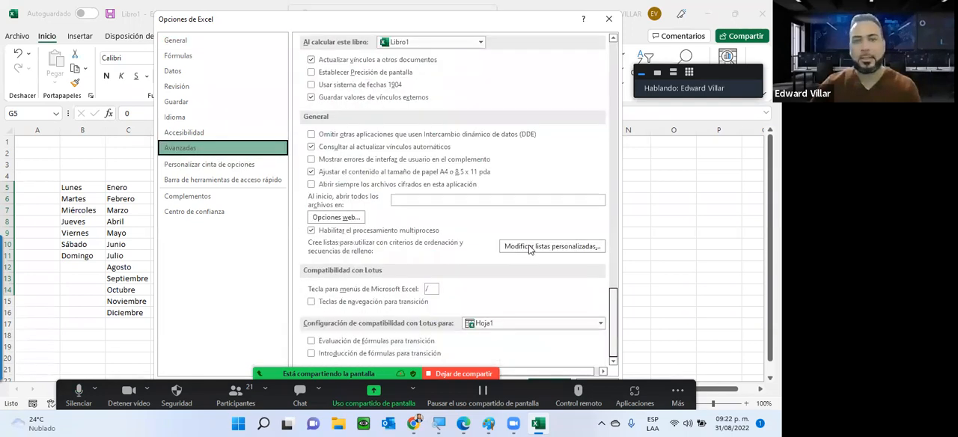
{"action": "left_click", "coordinate": [562, 249]}
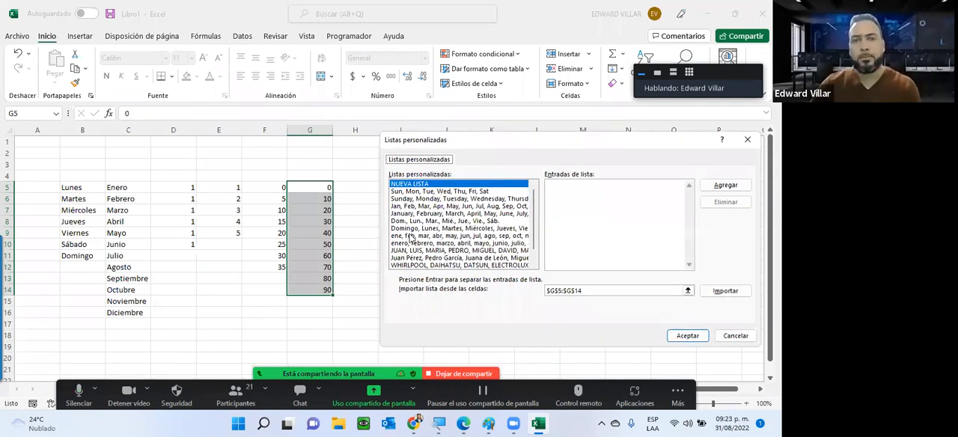
Examine the entries of the custom list of uppercase first names, then close the custom lists and Excel options dialogs
{"action": "scroll", "coordinate": [419, 238], "scroll_direction": "down", "scroll_amount": 1}
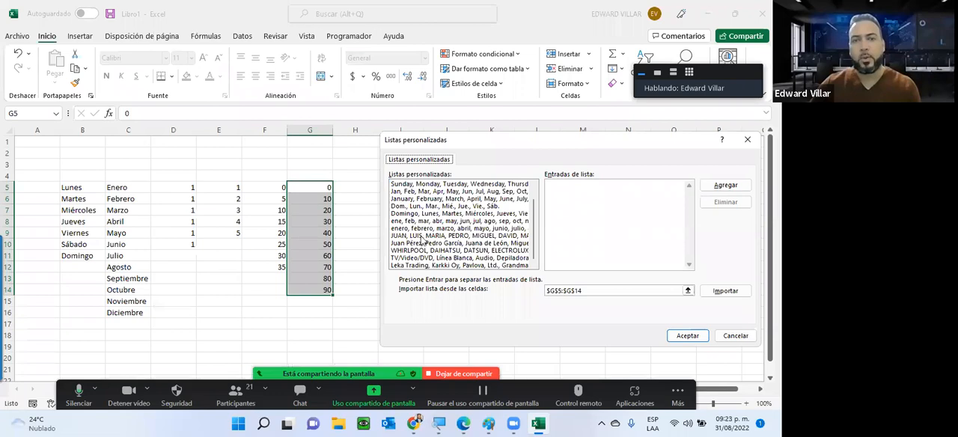
{"action": "left_click", "coordinate": [425, 236]}
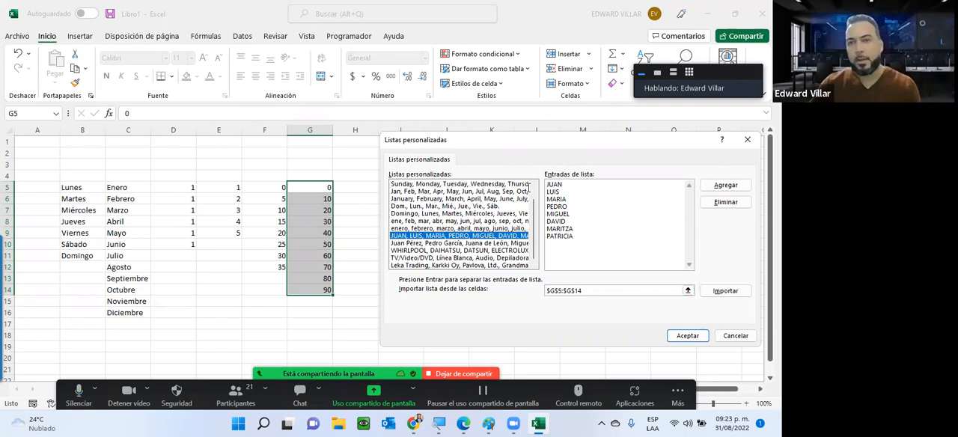
{"action": "left_click", "coordinate": [576, 188]}
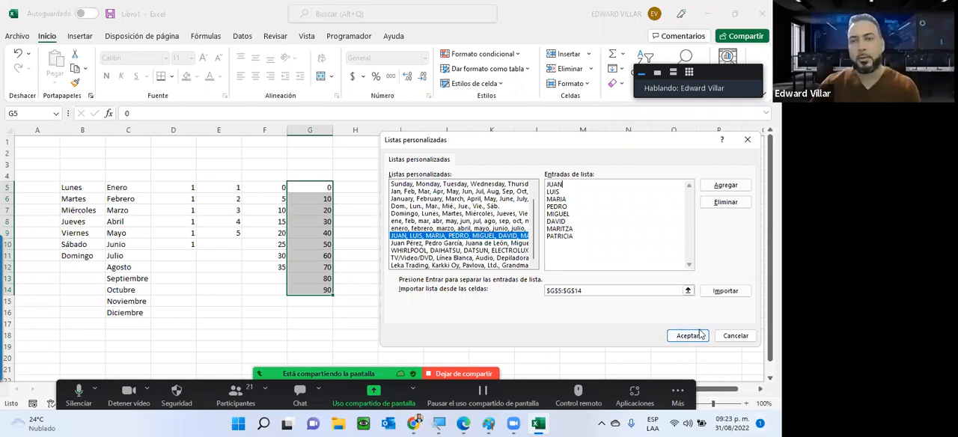
{"action": "left_click", "coordinate": [700, 335]}
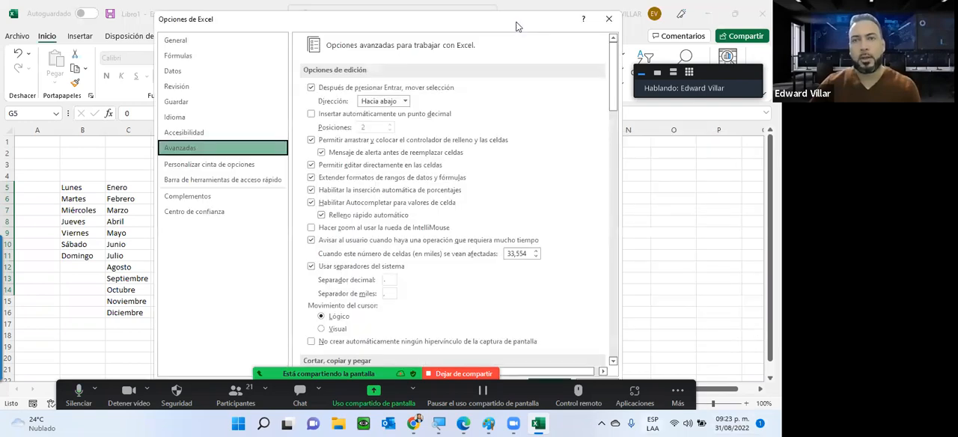
{"action": "left_click_drag", "start_coordinate": [516, 23], "coordinate": [513, 12]}
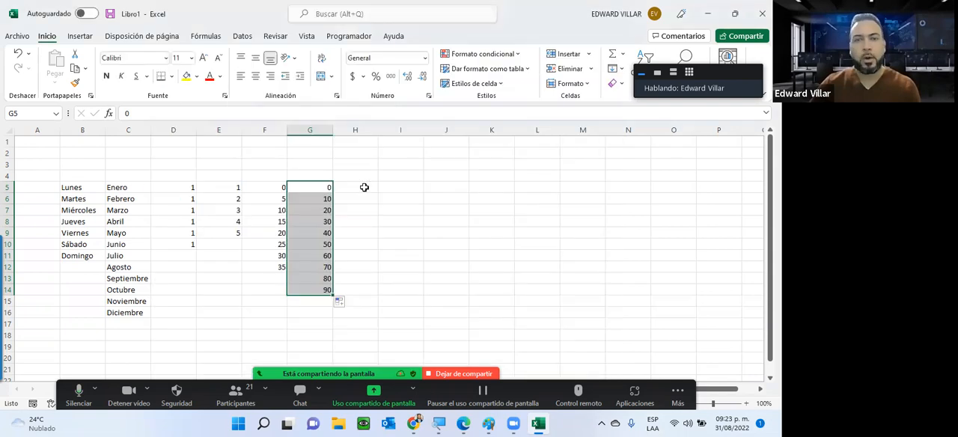
Enter the first name of the uppercase custom list in H5 and autofill the list down to H15
{"action": "left_click", "coordinate": [363, 187]}
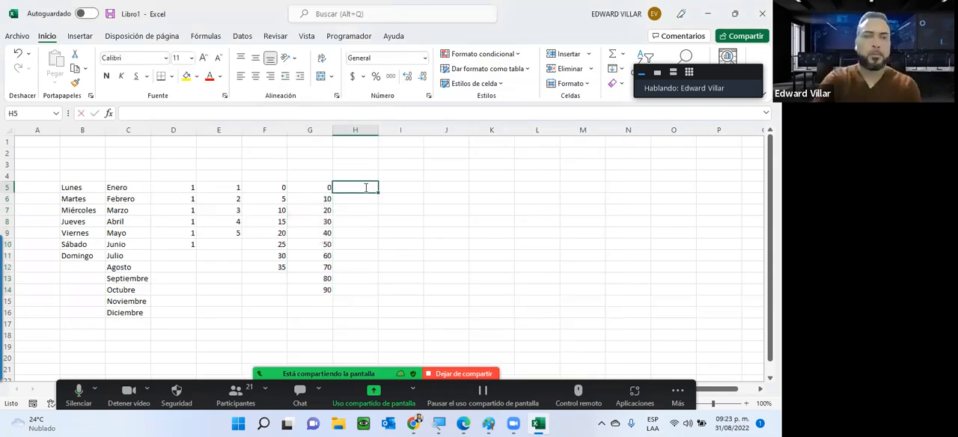
{"action": "type", "text": "JUAN"}
{"action": "key", "text": "Return"}
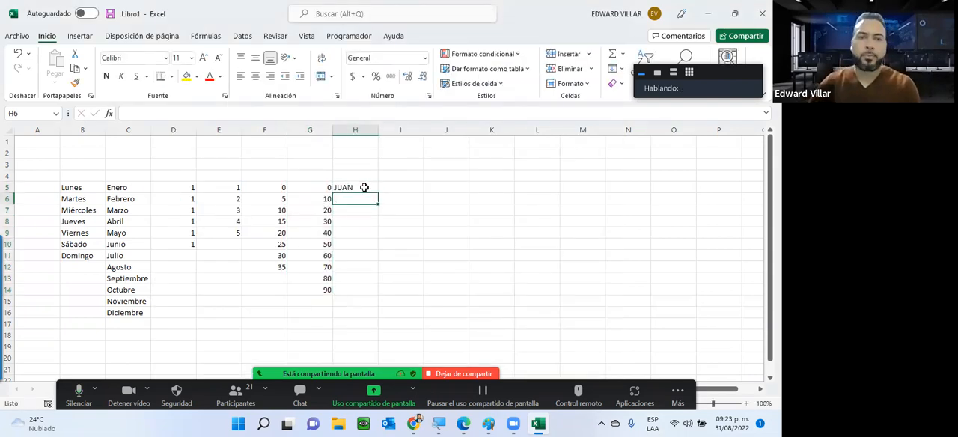
{"action": "key", "text": "Up"}
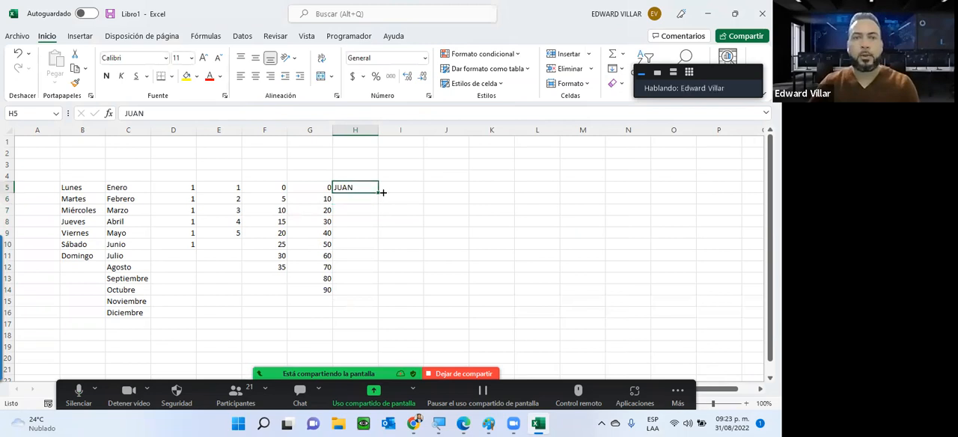
{"action": "double_click", "coordinate": [379, 192]}
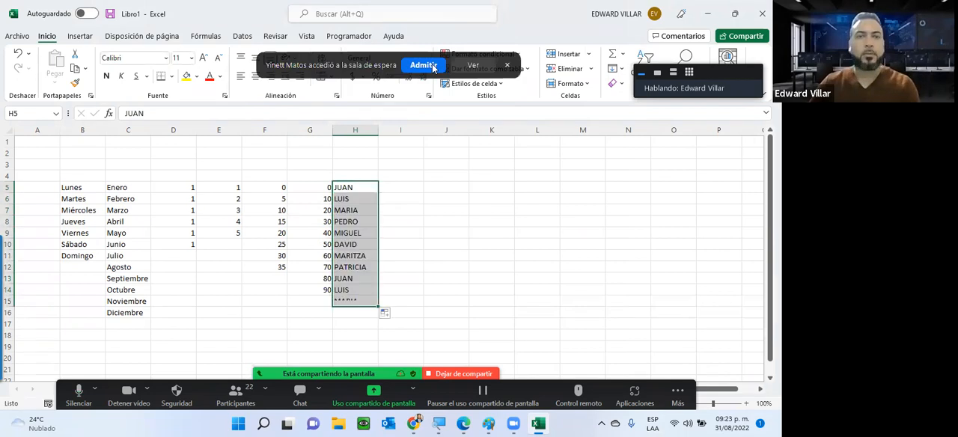
Admit the waiting participant to the Zoom meeting
{"action": "left_click", "coordinate": [423, 66]}
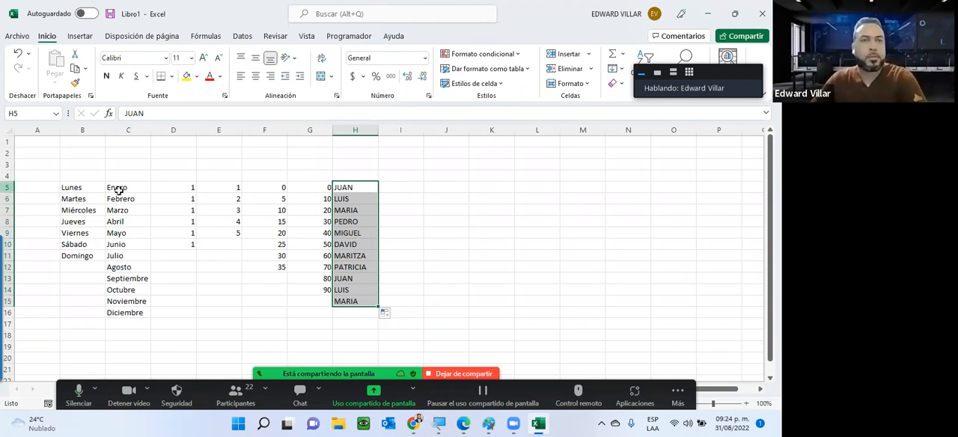
Select the filled series in A5:I15, then switch to the browser showing the Foro de la Unidad 2 page
{"action": "left_click_drag", "start_coordinate": [49, 182], "coordinate": [404, 302]}
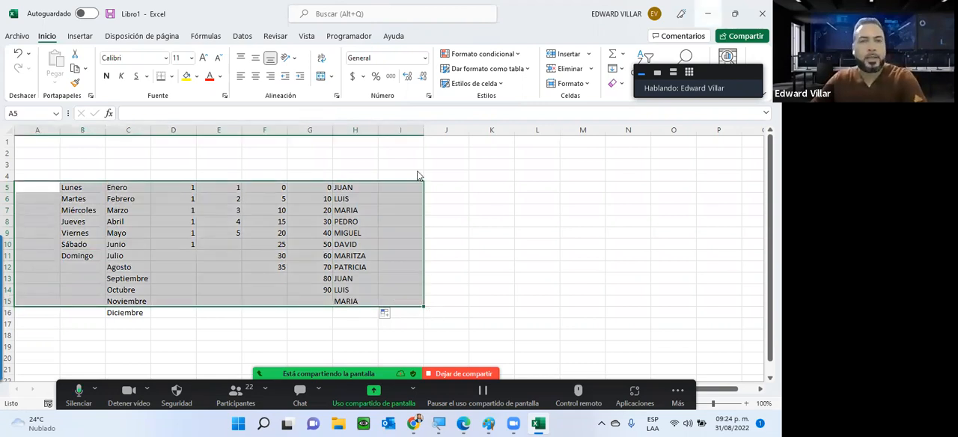
{"action": "key", "text": "alt+Tab"}
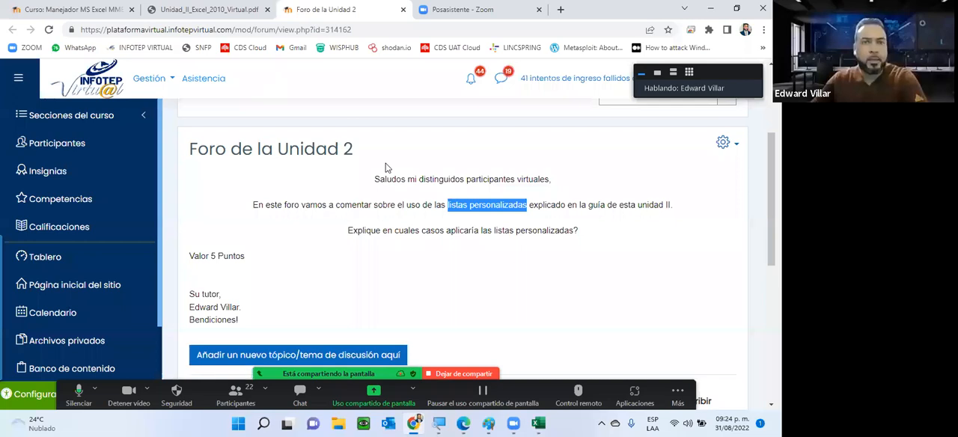
Switch to the Unidad_II_Excel_2010_Virtual.pdf guide and review its cover page and table of contents
{"action": "key", "text": "ctrl+shift+Tab"}
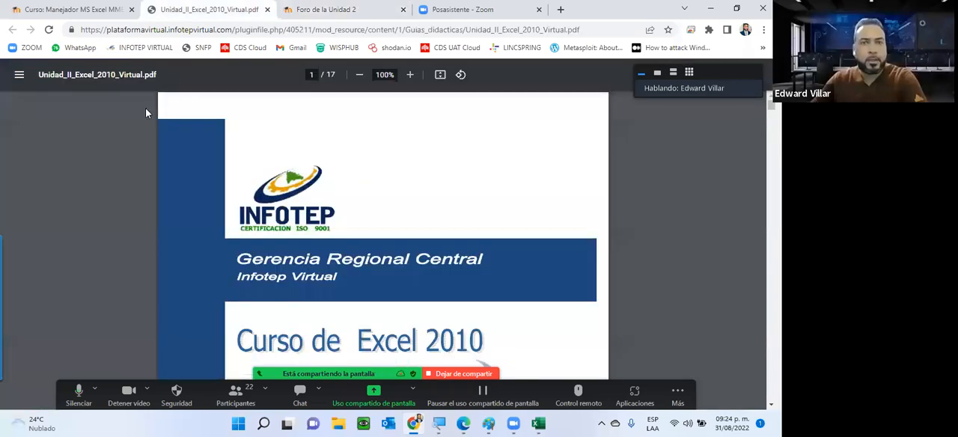
{"action": "scroll", "coordinate": [377, 185], "scroll_direction": "down", "scroll_amount": 5}
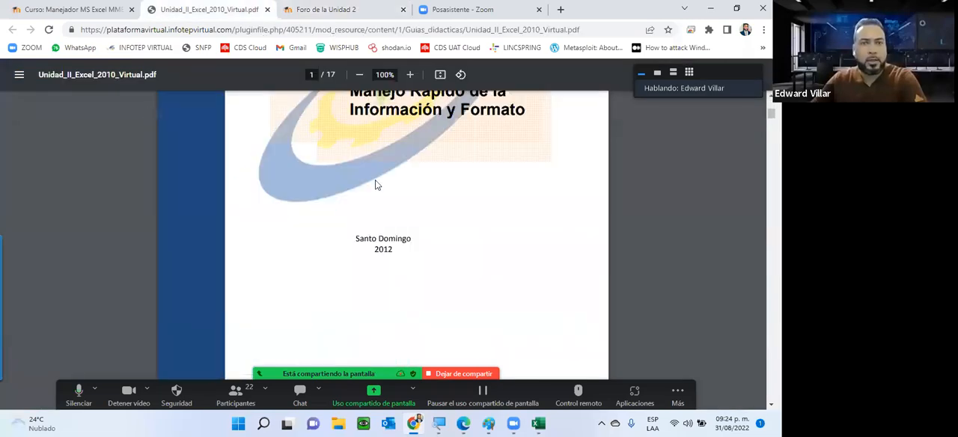
{"action": "scroll", "coordinate": [377, 185], "scroll_direction": "up", "scroll_amount": 3}
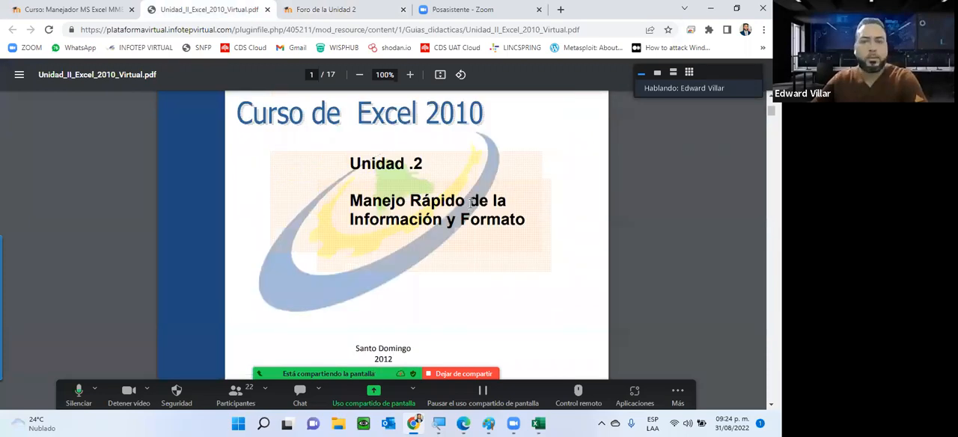
{"action": "scroll", "coordinate": [471, 203], "scroll_direction": "down", "scroll_amount": 3}
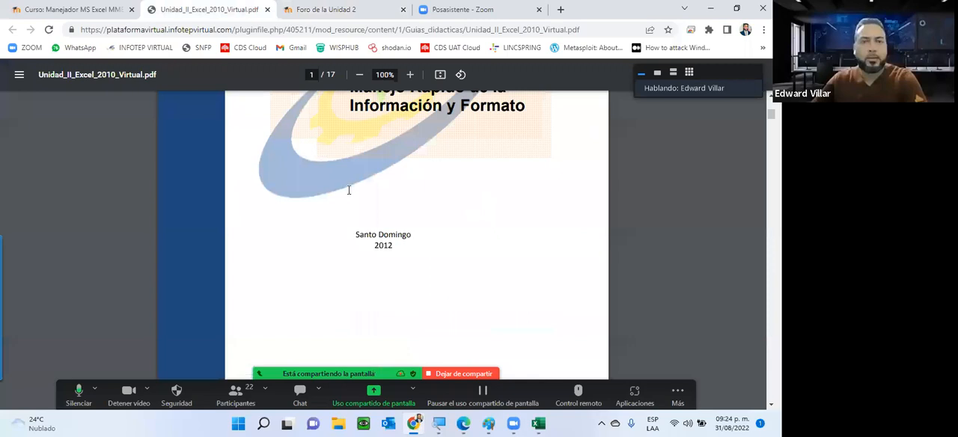
{"action": "scroll", "coordinate": [348, 189], "scroll_direction": "down", "scroll_amount": 5}
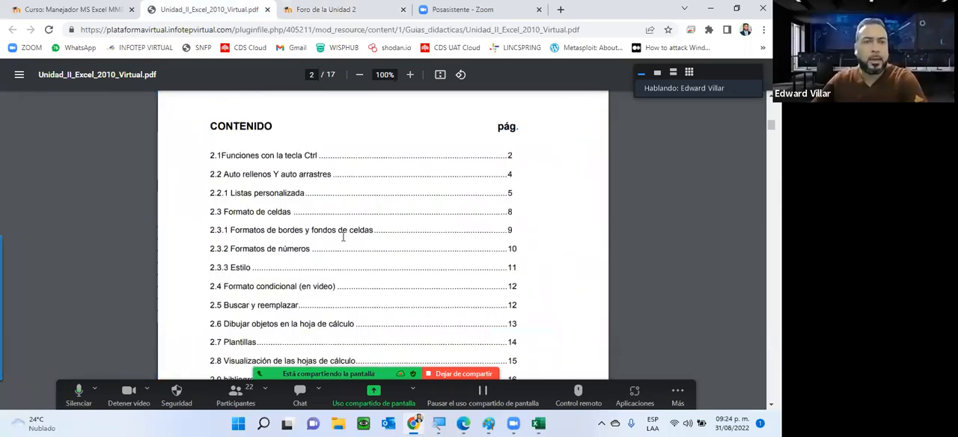
{"action": "scroll", "coordinate": [343, 236], "scroll_direction": "down", "scroll_amount": 3}
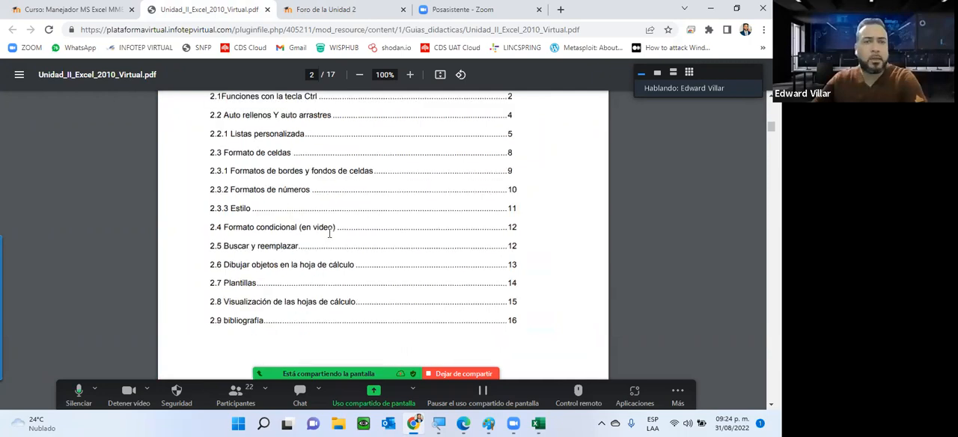
{"action": "scroll", "coordinate": [222, 218], "scroll_direction": "up", "scroll_amount": 1}
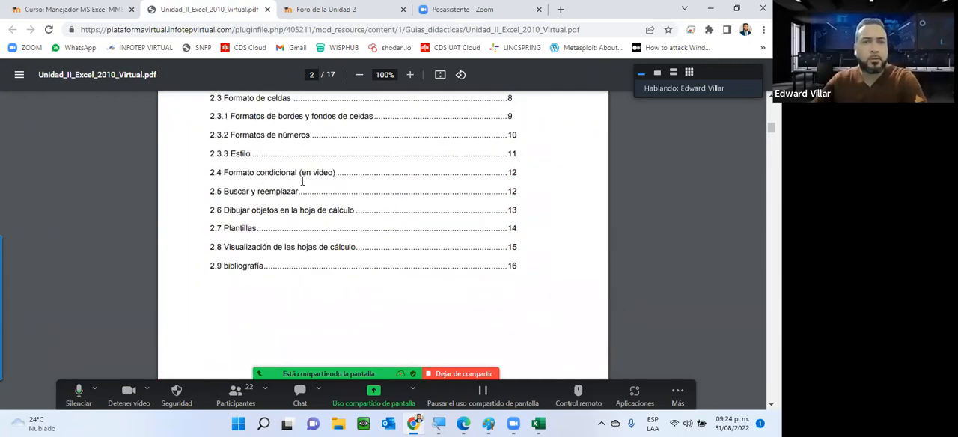
{"action": "scroll", "coordinate": [302, 181], "scroll_direction": "down", "scroll_amount": 4}
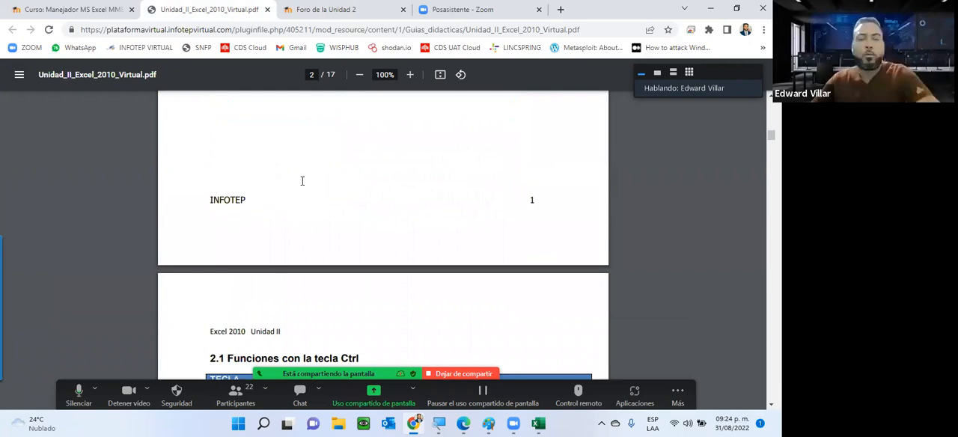
Read through the guide's table of Ctrl key functions in section 2.1, down to the CTRL+V entry
{"action": "scroll", "coordinate": [302, 180], "scroll_direction": "down", "scroll_amount": 3}
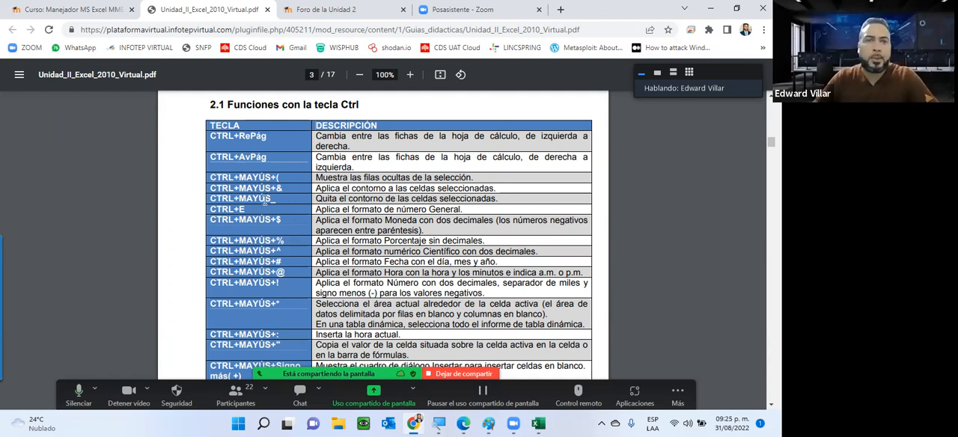
{"action": "scroll", "coordinate": [266, 199], "scroll_direction": "down", "scroll_amount": 3}
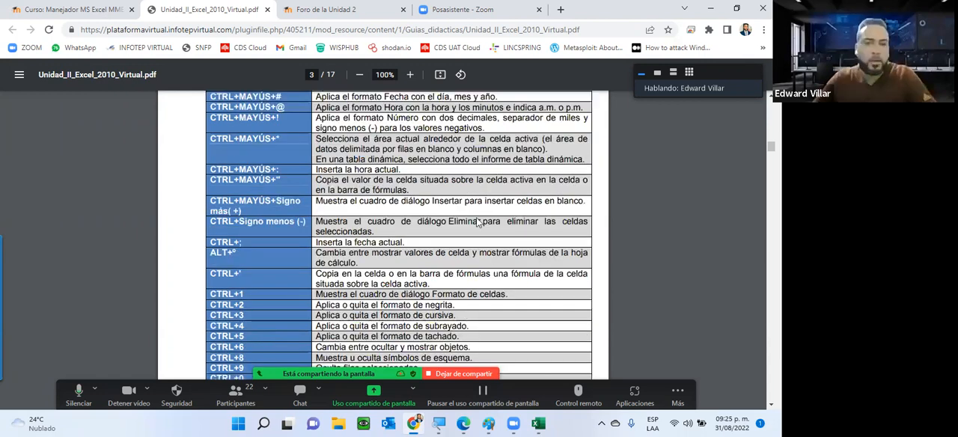
{"action": "scroll", "coordinate": [477, 223], "scroll_direction": "down", "scroll_amount": 2}
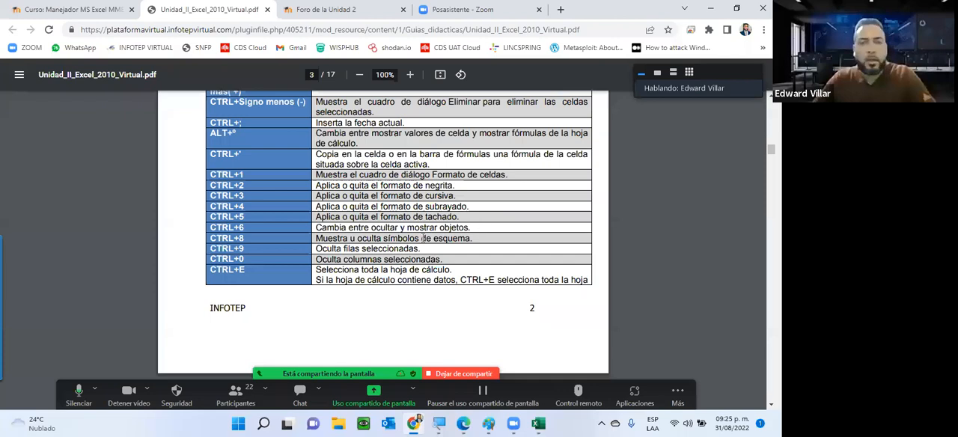
{"action": "scroll", "coordinate": [217, 302], "scroll_direction": "down", "scroll_amount": 5}
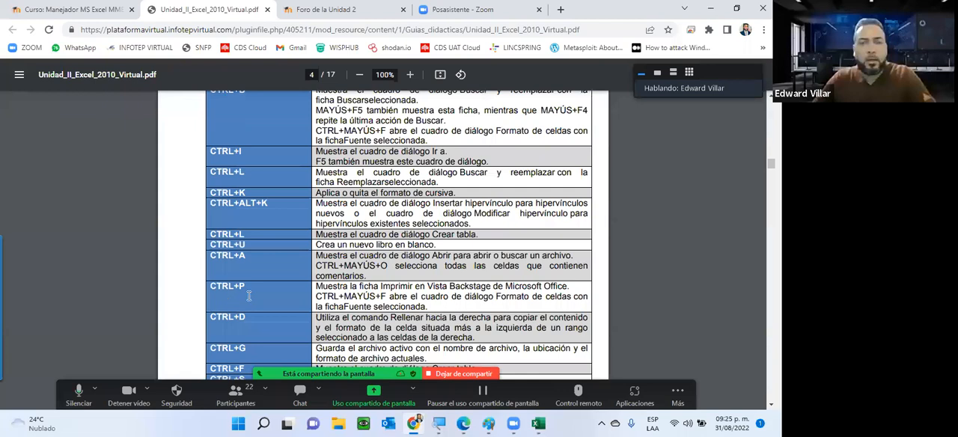
{"action": "scroll", "coordinate": [249, 301], "scroll_direction": "down", "scroll_amount": 1}
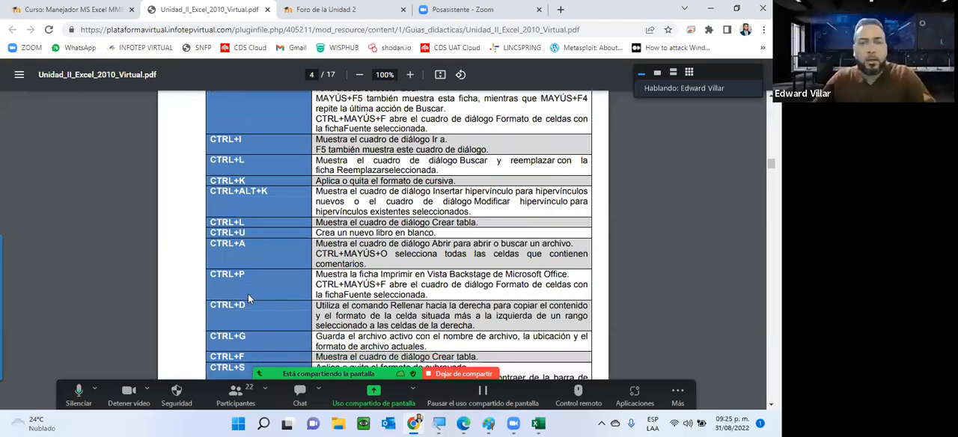
{"action": "scroll", "coordinate": [249, 298], "scroll_direction": "down", "scroll_amount": 1}
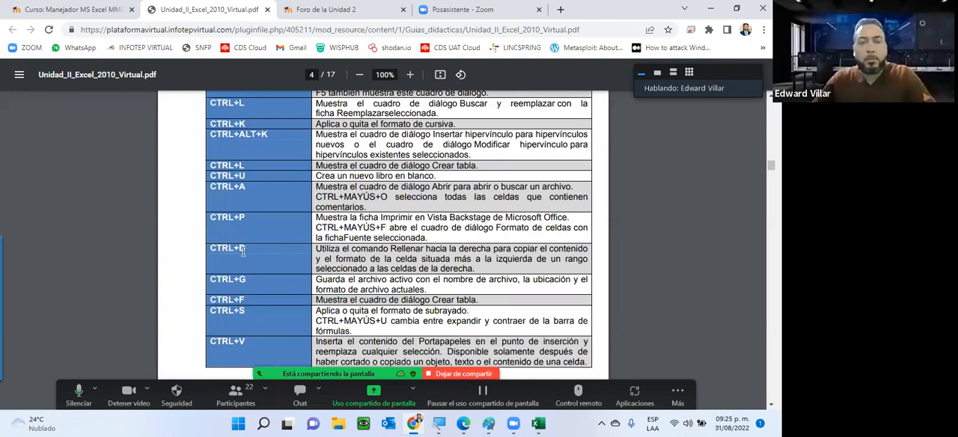
{"action": "scroll", "coordinate": [249, 253], "scroll_direction": "down", "scroll_amount": 1}
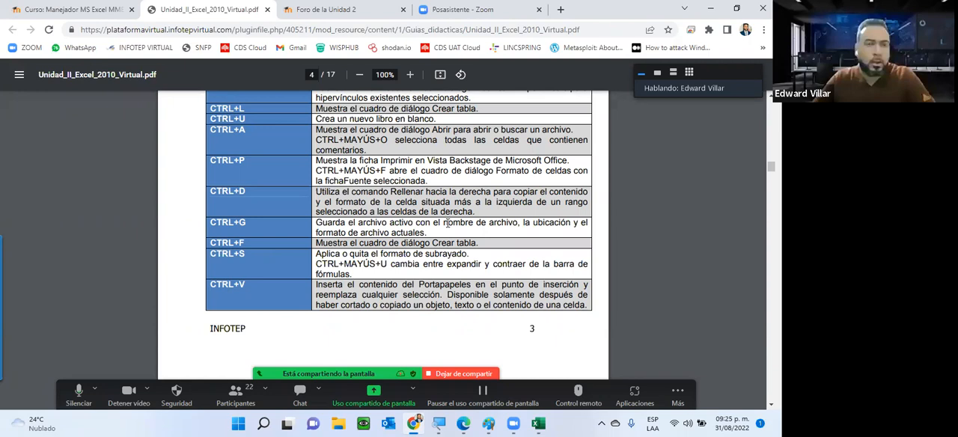
Highlight the description of the CTRL+G save shortcut in the guide's key functions table
{"action": "left_click_drag", "start_coordinate": [234, 222], "coordinate": [448, 223]}
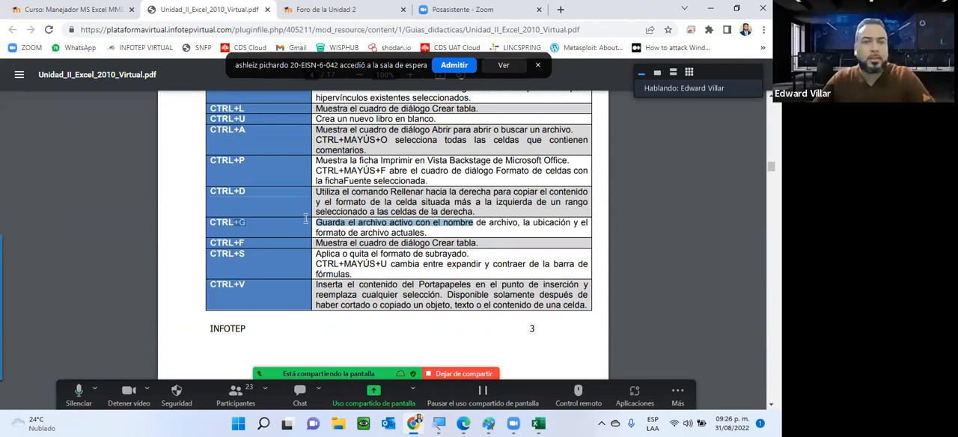
{"action": "left_click_drag", "start_coordinate": [228, 254], "coordinate": [246, 253]}
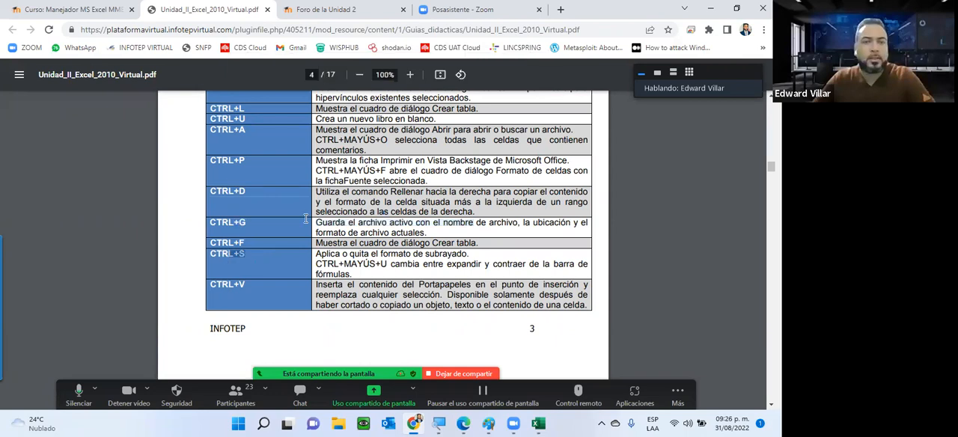
{"action": "left_click", "coordinate": [431, 234]}
{"action": "left_click_drag", "start_coordinate": [430, 234], "coordinate": [353, 192]}
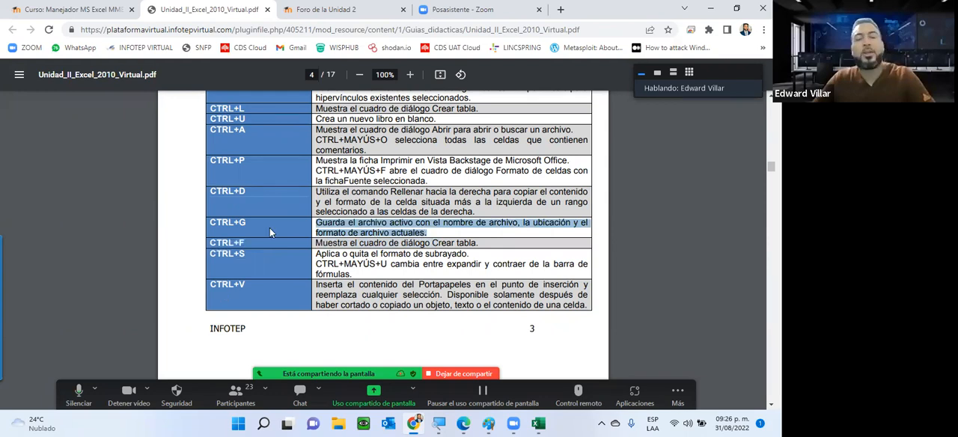
Review the guide's sections on autofill, custom lists and cell formats, through 2.3.1 on cell borders and fills
{"action": "scroll", "coordinate": [269, 228], "scroll_direction": "down", "scroll_amount": 5}
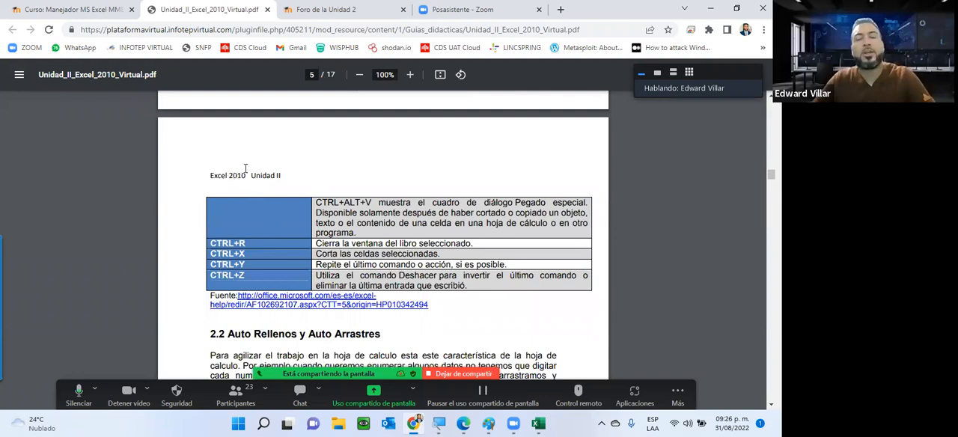
{"action": "scroll", "coordinate": [396, 209], "scroll_direction": "down", "scroll_amount": 2}
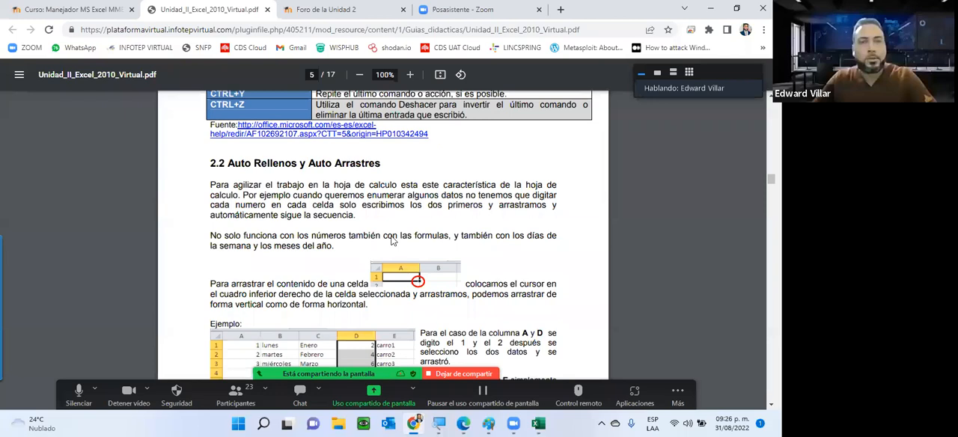
{"action": "scroll", "coordinate": [392, 241], "scroll_direction": "down", "scroll_amount": 1}
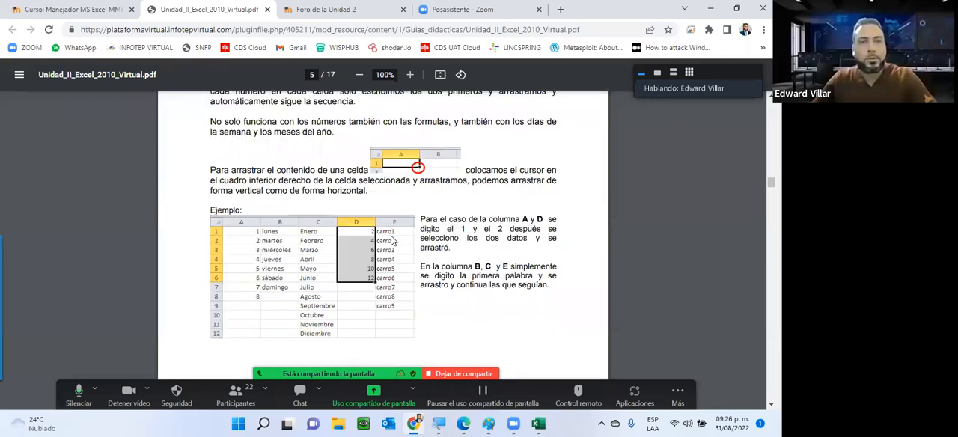
{"action": "scroll", "coordinate": [391, 241], "scroll_direction": "down", "scroll_amount": 3}
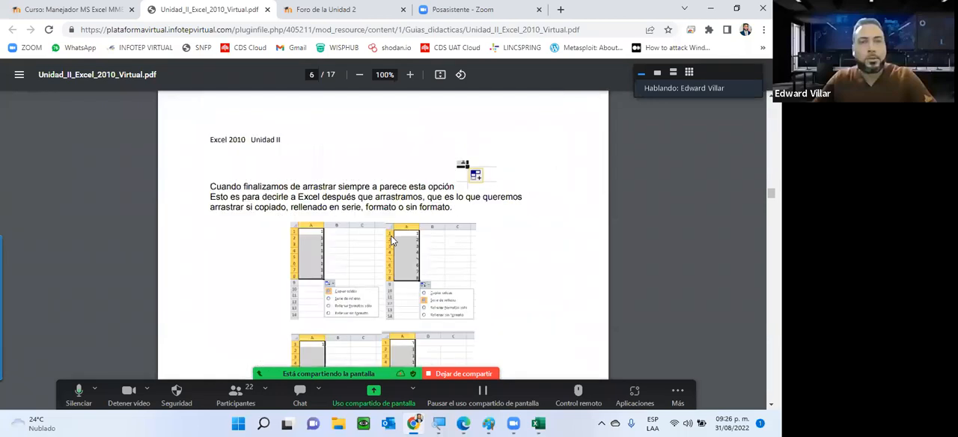
{"action": "scroll", "coordinate": [391, 241], "scroll_direction": "down", "scroll_amount": 5}
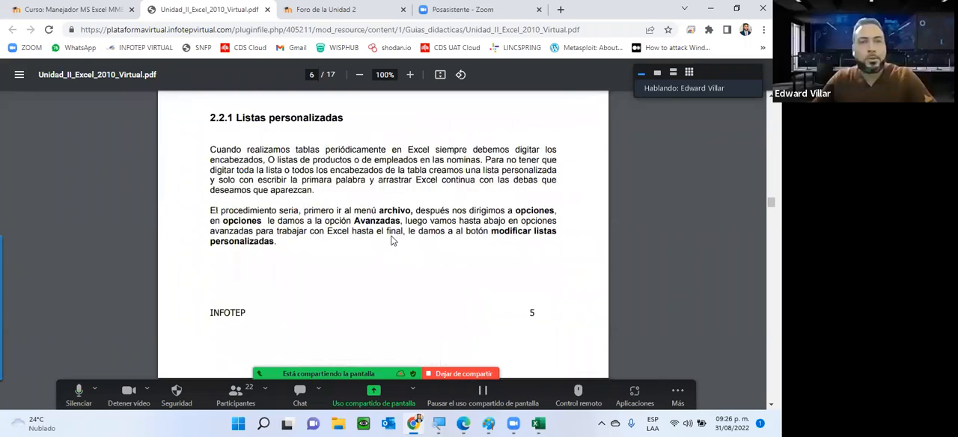
{"action": "scroll", "coordinate": [391, 241], "scroll_direction": "down", "scroll_amount": 4}
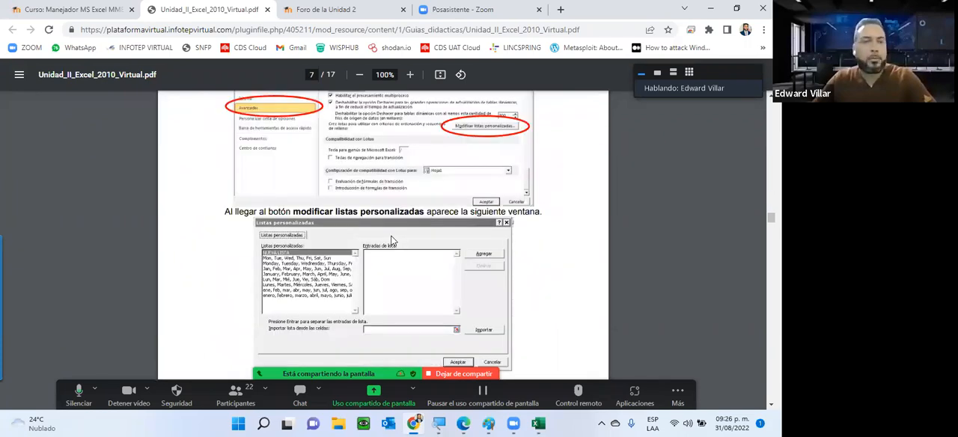
{"action": "scroll", "coordinate": [392, 241], "scroll_direction": "down", "scroll_amount": 3}
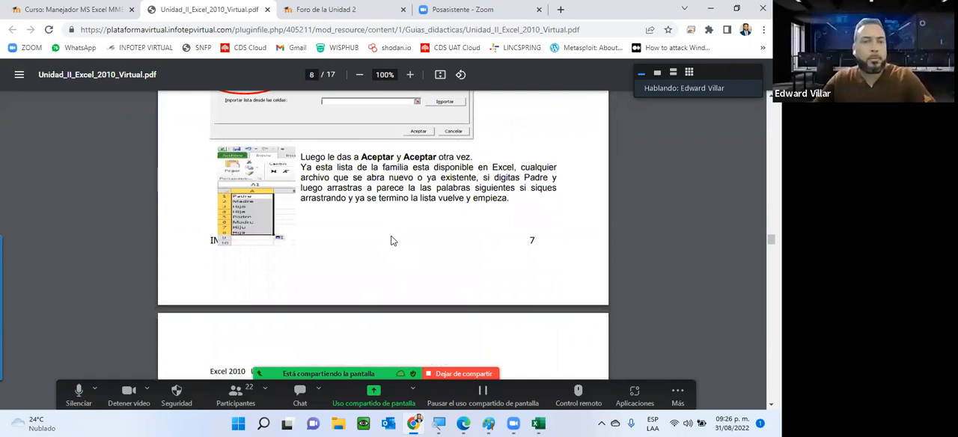
{"action": "scroll", "coordinate": [392, 239], "scroll_direction": "down", "scroll_amount": 8}
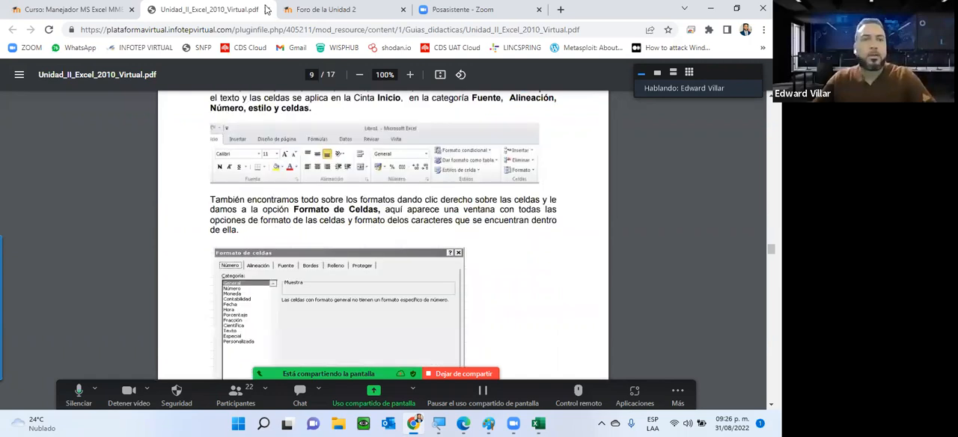
{"action": "scroll", "coordinate": [461, 266], "scroll_direction": "down", "scroll_amount": 5}
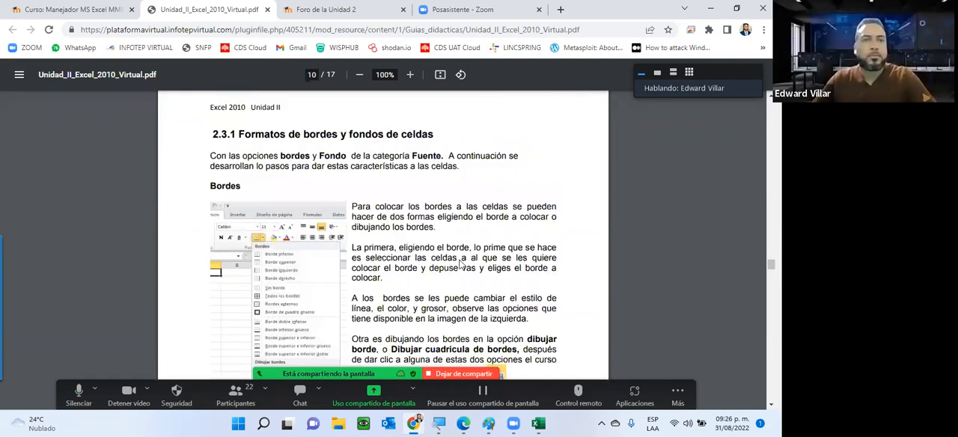
Close the guide and forum pages, then download the Actividad de la Unidad 2 file from the course page
{"action": "left_click", "coordinate": [267, 10]}
{"action": "left_click", "coordinate": [267, 10]}
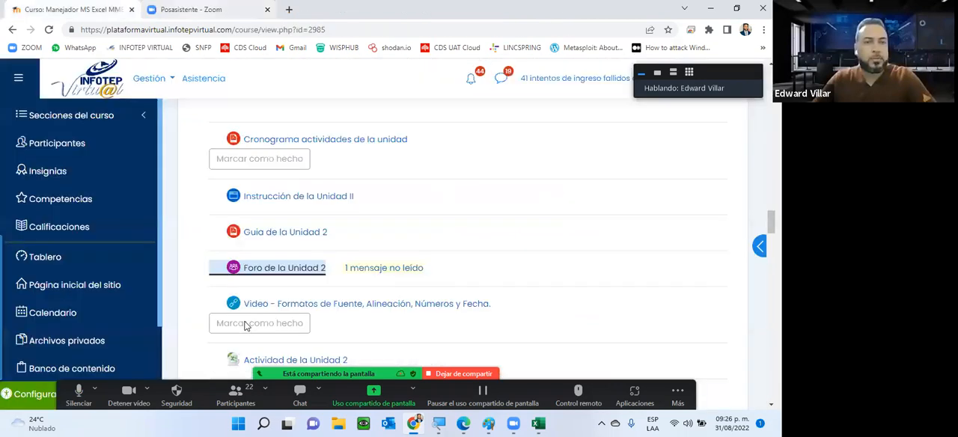
{"action": "scroll", "coordinate": [306, 191], "scroll_direction": "down", "scroll_amount": 1}
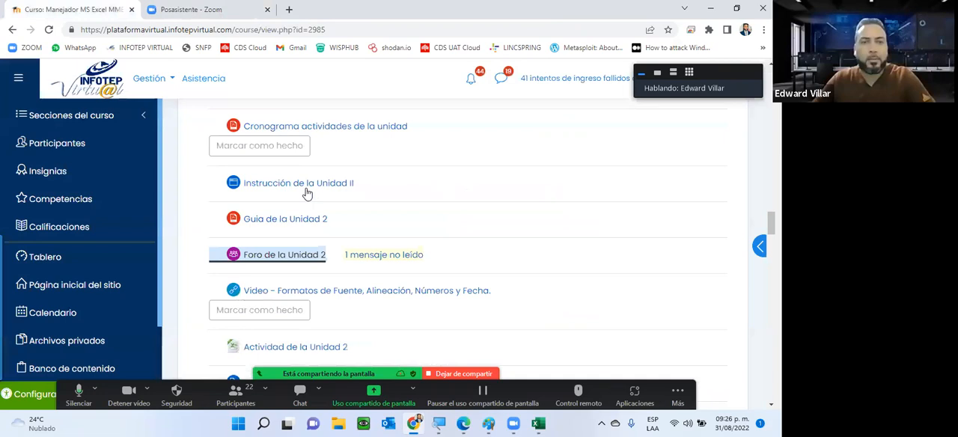
{"action": "scroll", "coordinate": [303, 193], "scroll_direction": "down", "scroll_amount": 3}
{"action": "left_click", "coordinate": [329, 196]}
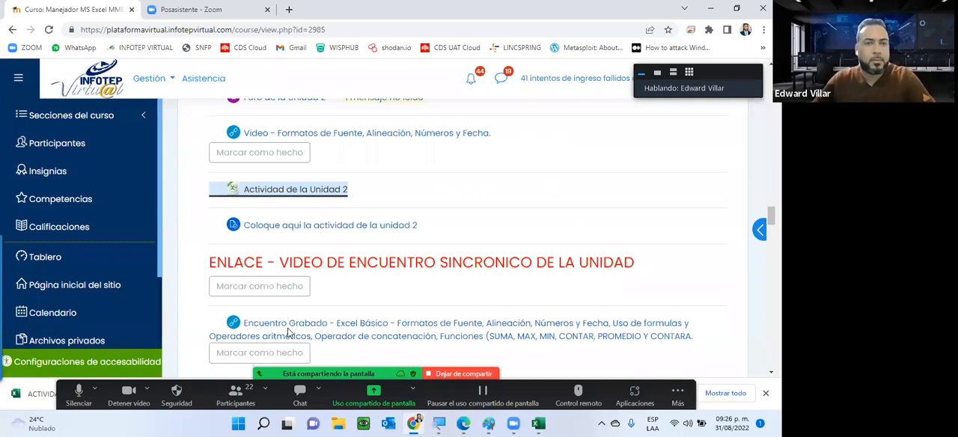
Open the Guia de la Unidad 3 from the course's Unidad 3 section in a new browser tab
{"action": "scroll", "coordinate": [290, 333], "scroll_direction": "down", "scroll_amount": 5}
{"action": "right_click", "coordinate": [320, 272]}
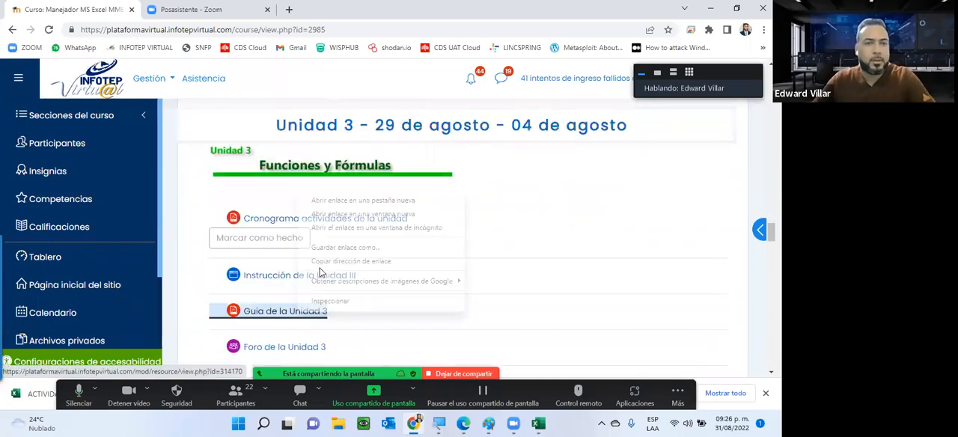
{"action": "left_click", "coordinate": [337, 201]}
Open the Actividad Practica Unidad 3 link from the course page in a new browser tab
{"action": "scroll", "coordinate": [307, 278], "scroll_direction": "down", "scroll_amount": 2}
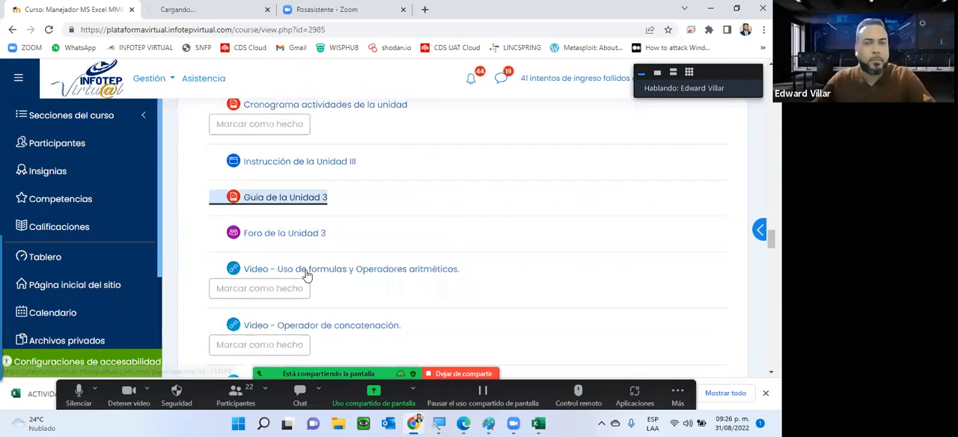
{"action": "scroll", "coordinate": [357, 201], "scroll_direction": "down", "scroll_amount": 3}
{"action": "right_click", "coordinate": [315, 155]}
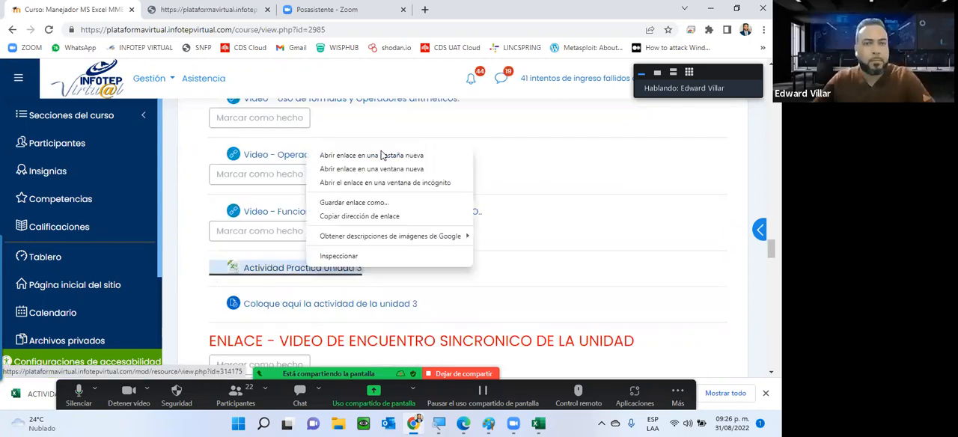
{"action": "left_click", "coordinate": [341, 156]}
Open the downloaded ACTIVIDAD 1 UNIDAD 2 workbook in Excel for editing and go to its Formato de Fuente y Alineación sheet
{"action": "left_click", "coordinate": [36, 393]}
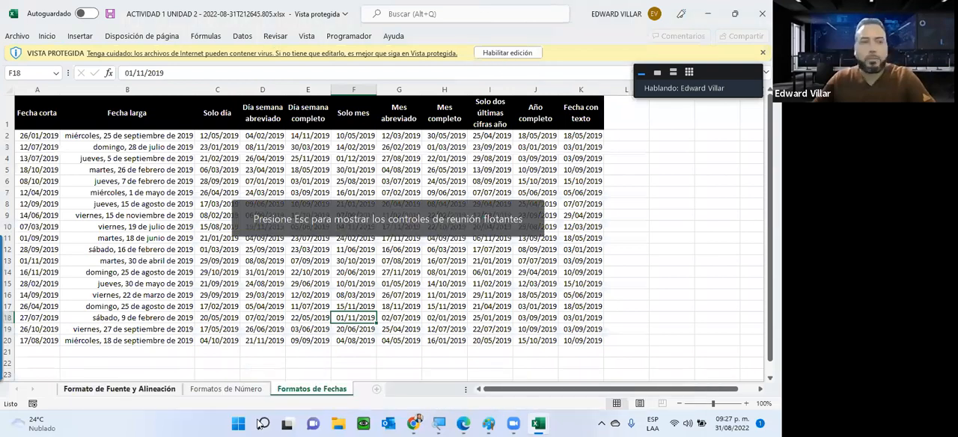
{"action": "key", "text": "ctrl+Page_Up"}
{"action": "key", "text": "ctrl+Page_Up"}
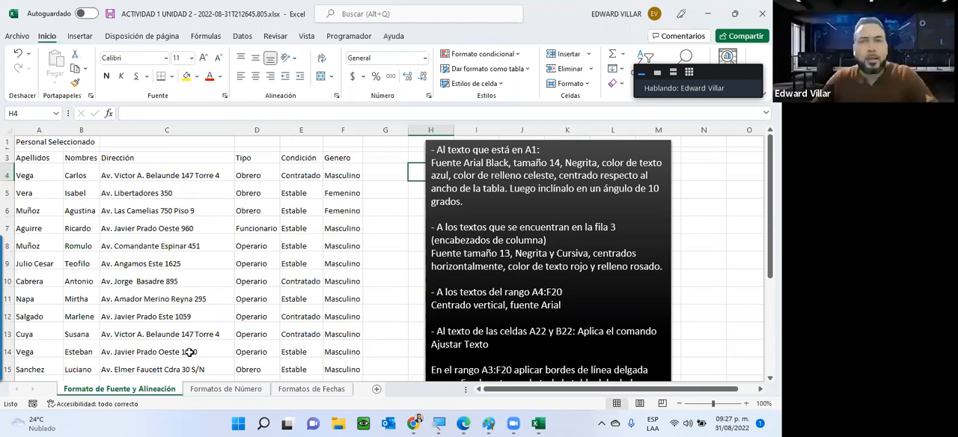
Change the font of the Personal Seleccionado title in cell A1 to Arial Black
{"action": "left_click_drag", "start_coordinate": [442, 150], "coordinate": [447, 151]}
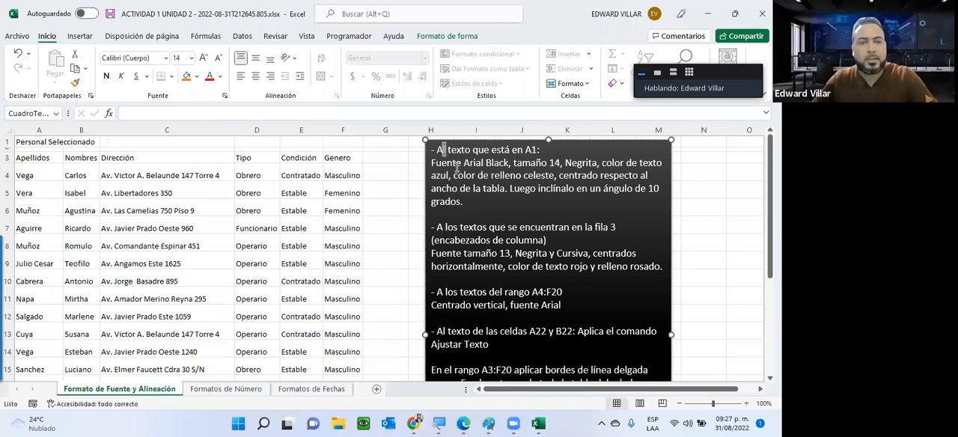
{"action": "left_click", "coordinate": [30, 141]}
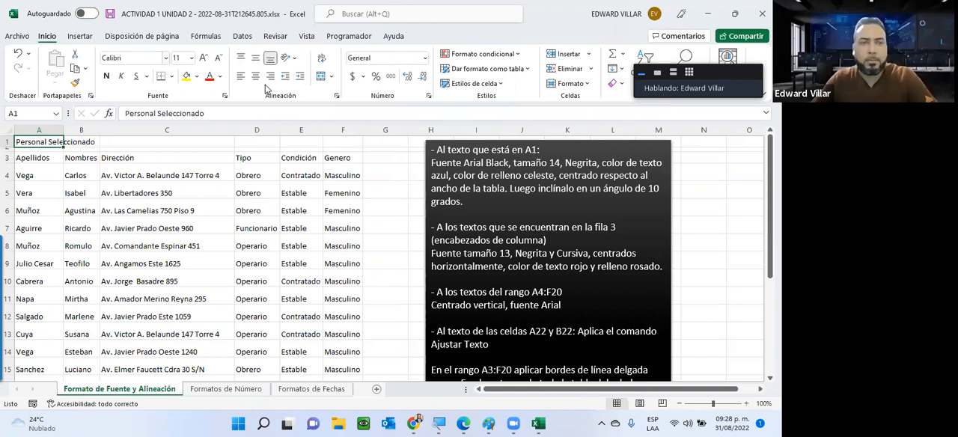
{"action": "left_click", "coordinate": [165, 58]}
{"action": "left_click", "coordinate": [267, 94]}
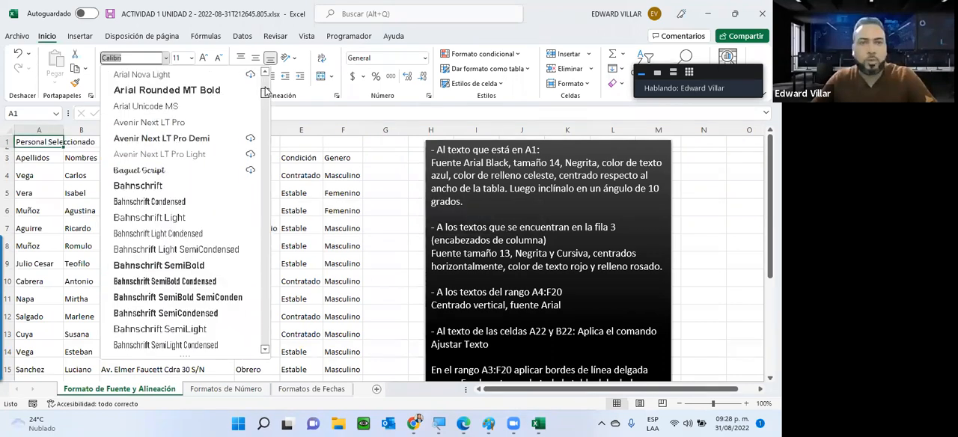
{"action": "scroll", "coordinate": [161, 84], "scroll_direction": "up", "scroll_amount": 3}
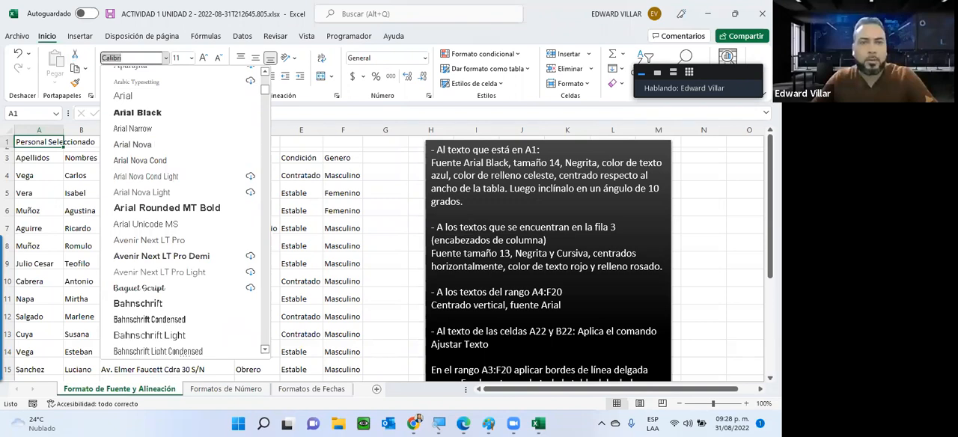
{"action": "type", "text": "Arial Black"}
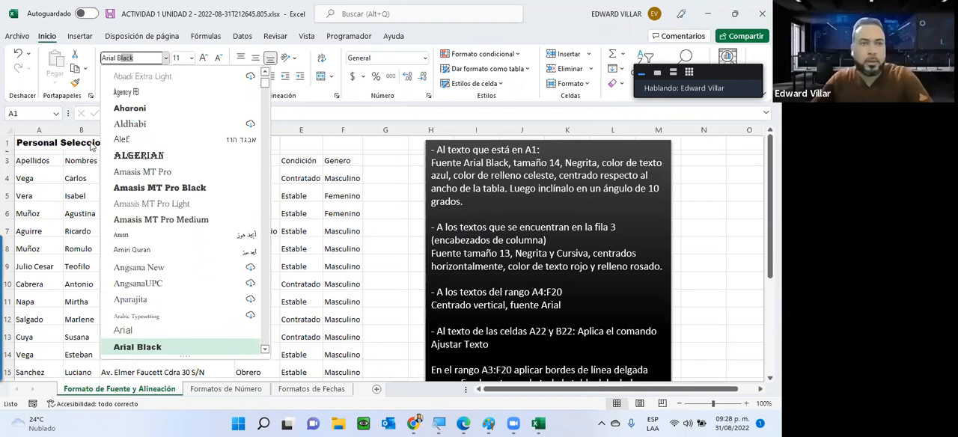
{"action": "left_click", "coordinate": [127, 352]}
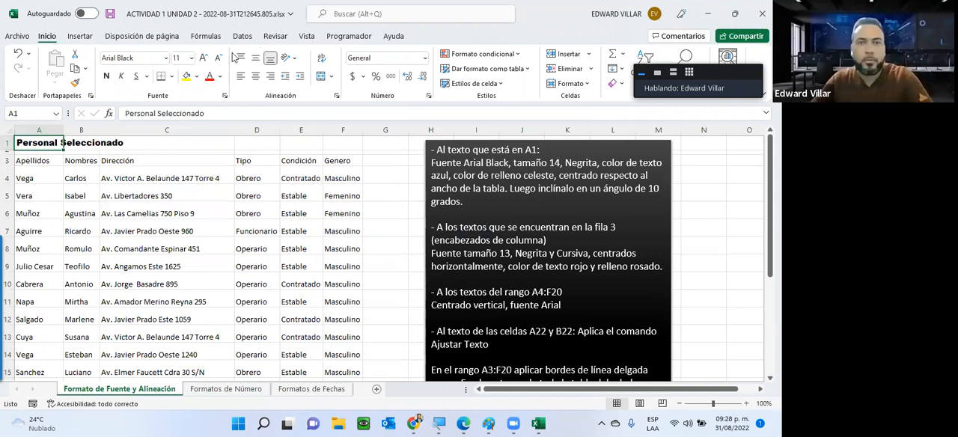
Set the title in cell A1 to font size 14 and make it bold
{"action": "left_click", "coordinate": [191, 60]}
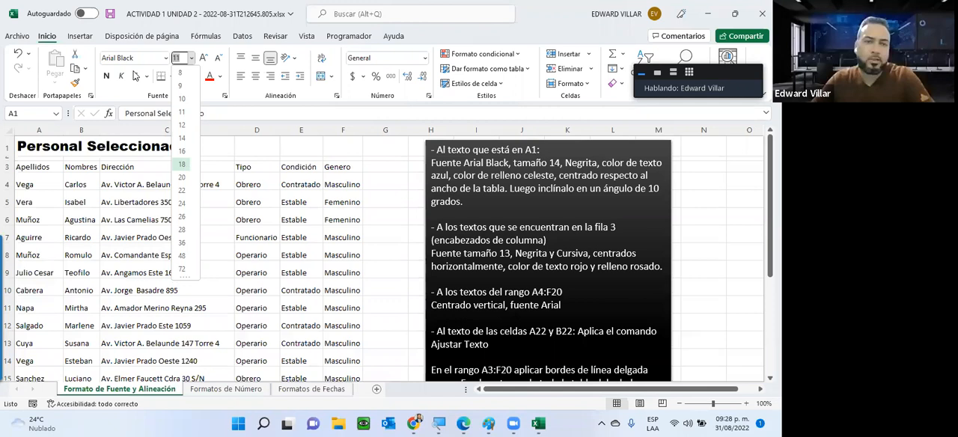
{"action": "type", "text": "14"}
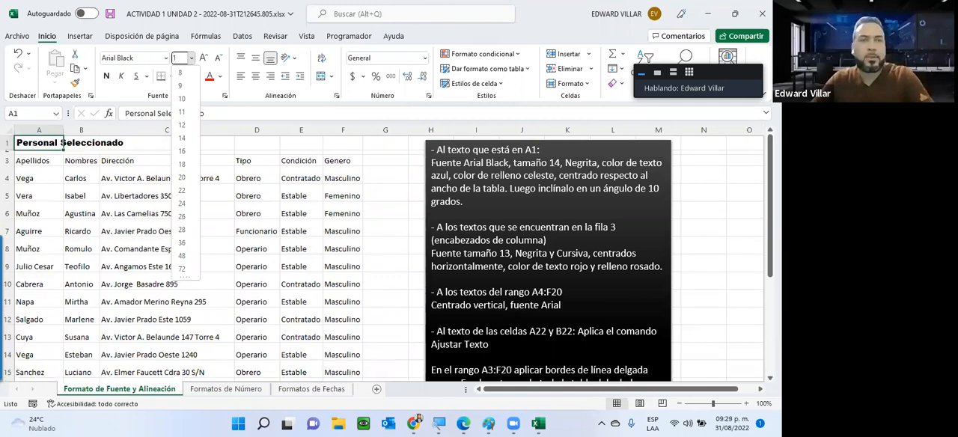
{"action": "key", "text": "Return"}
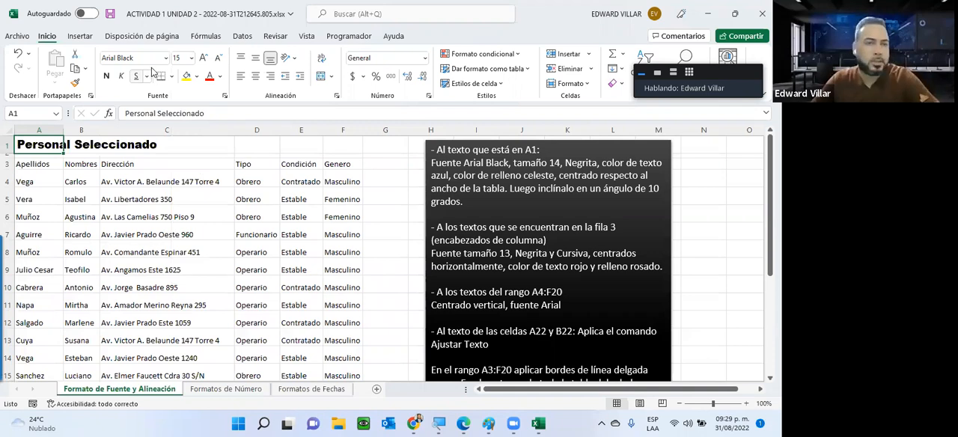
{"action": "left_click", "coordinate": [192, 59]}
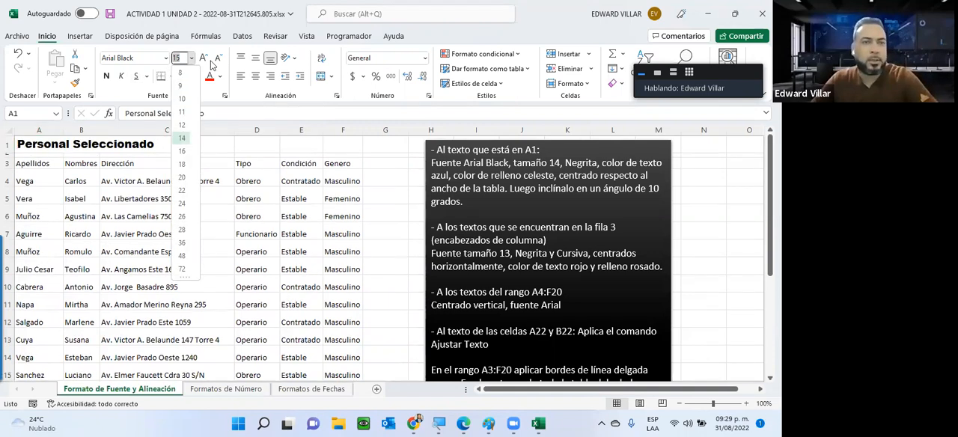
{"action": "left_click", "coordinate": [182, 138]}
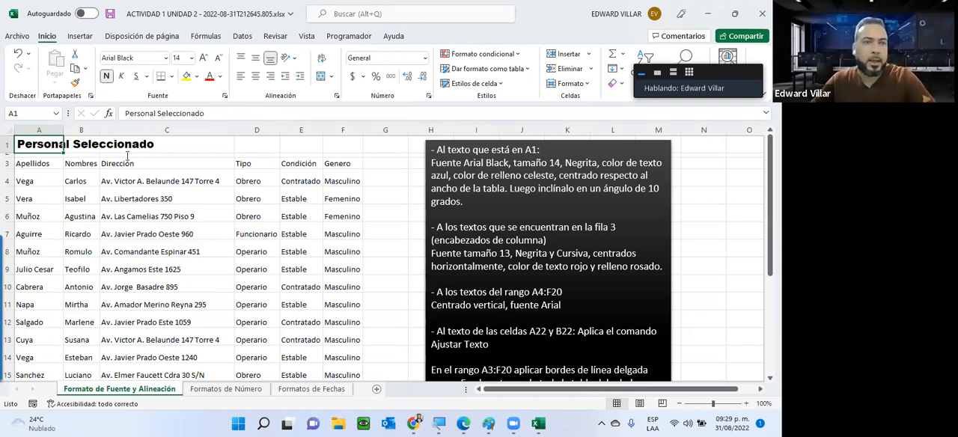
Color the A1 title text blue and fill its cell with Azul grisáceo, Texto 2, Claro 80%
{"action": "left_click", "coordinate": [75, 181]}
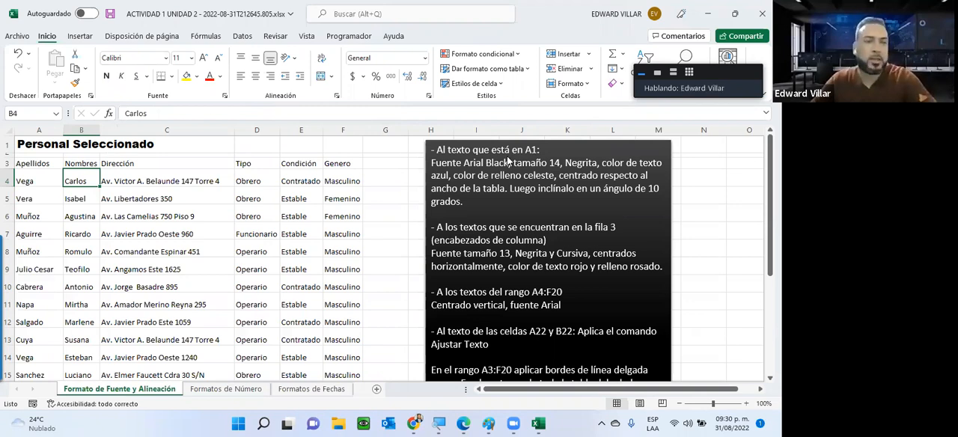
{"action": "left_click", "coordinate": [29, 145]}
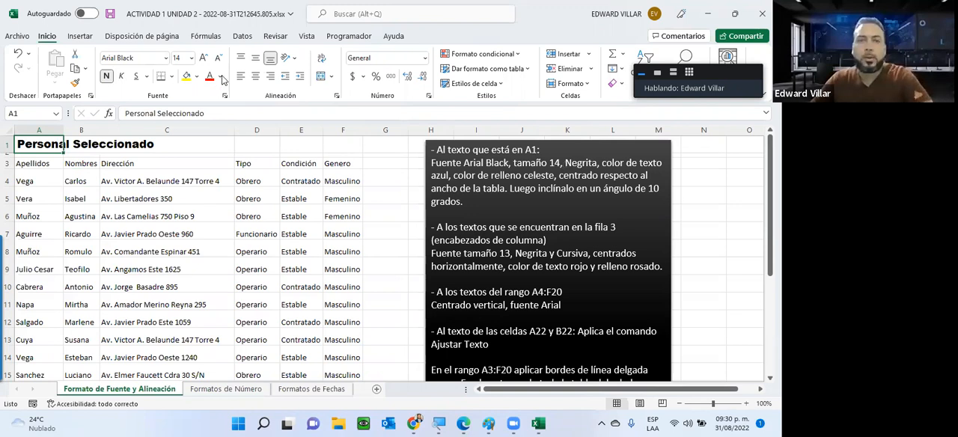
{"action": "left_click", "coordinate": [277, 200]}
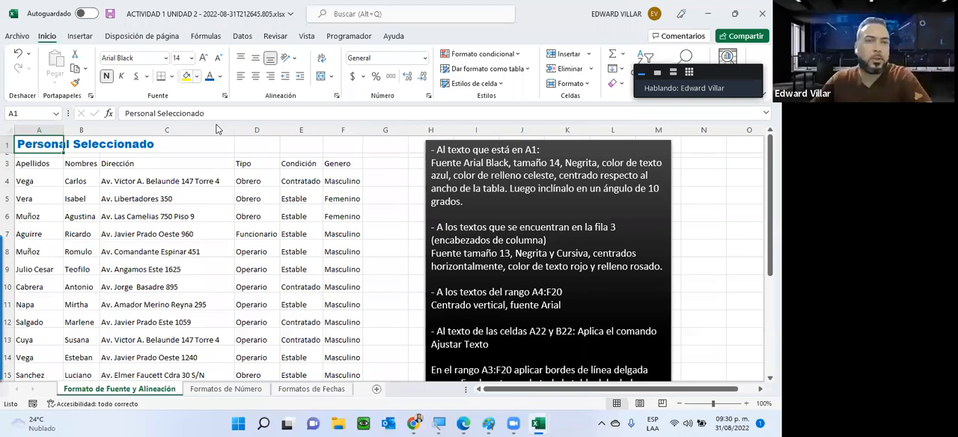
{"action": "left_click", "coordinate": [197, 77]}
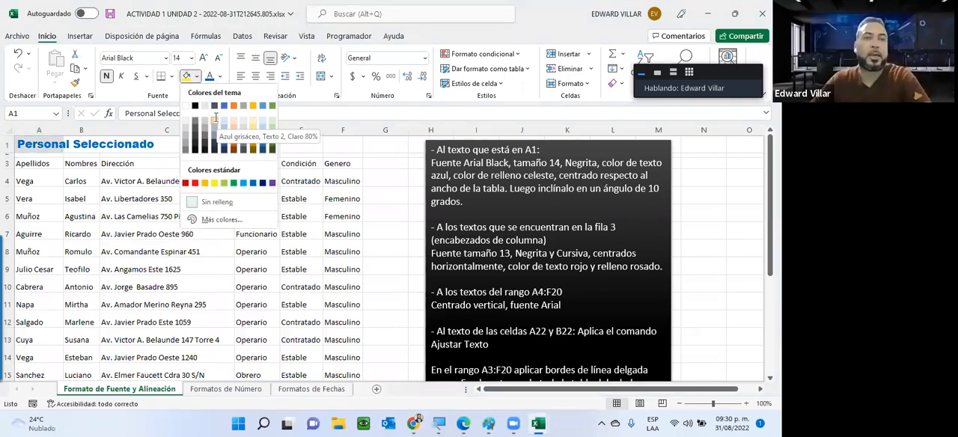
{"action": "left_click", "coordinate": [216, 118]}
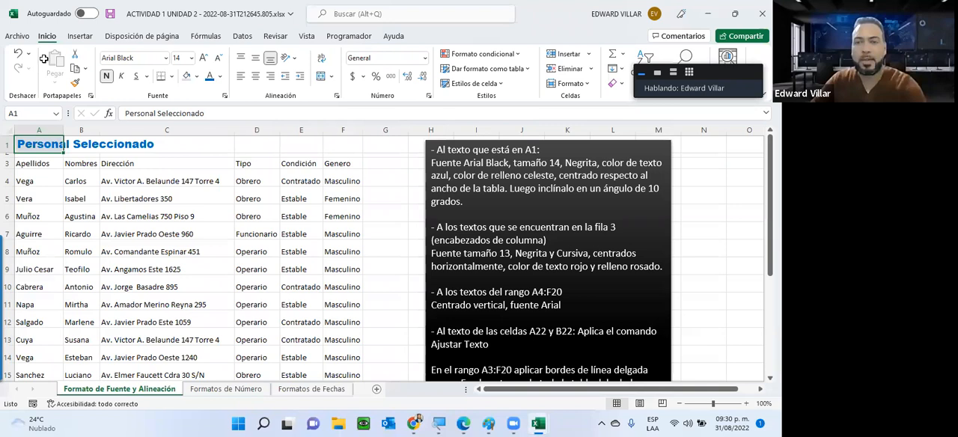
Center the Dirección header in C3 and right-align the Tipo header in D3
{"action": "left_click_drag", "start_coordinate": [249, 148], "coordinate": [356, 143]}
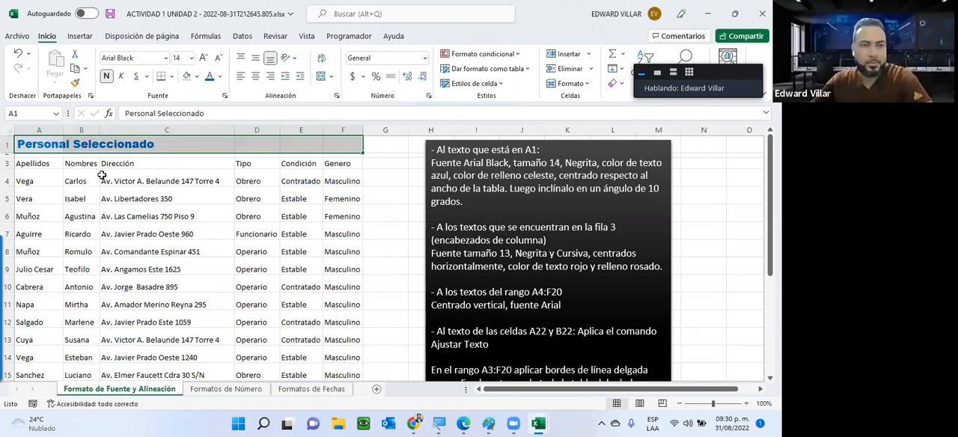
{"action": "left_click", "coordinate": [258, 158]}
{"action": "left_click", "coordinate": [286, 164]}
{"action": "left_click", "coordinate": [258, 167]}
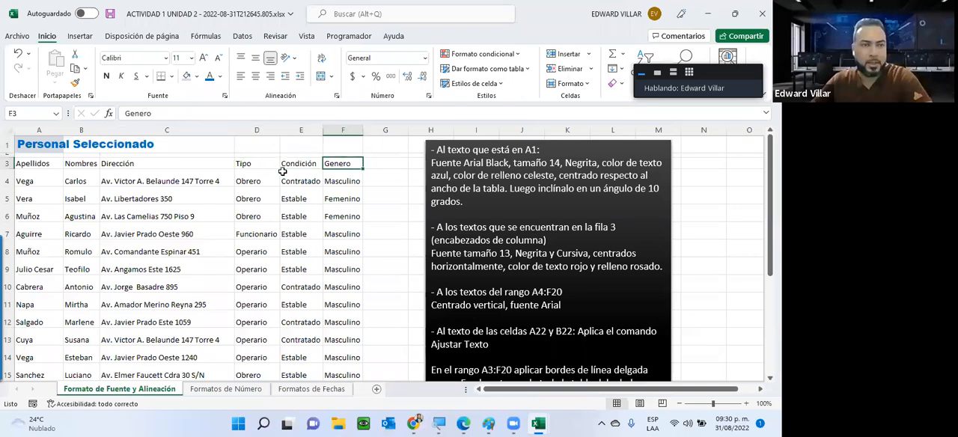
{"action": "left_click", "coordinate": [41, 166]}
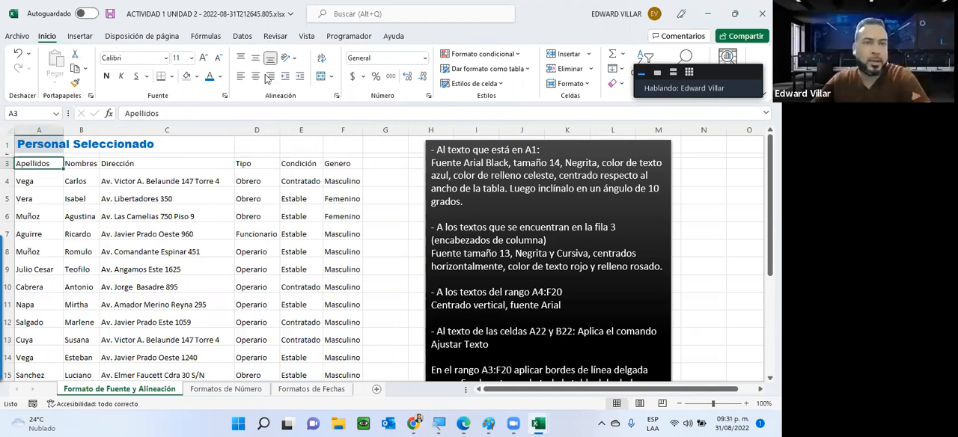
{"action": "left_click", "coordinate": [161, 163]}
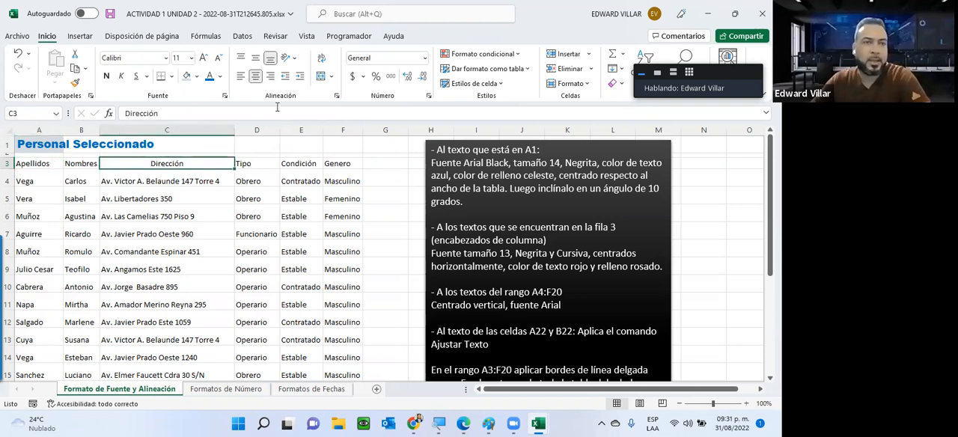
{"action": "left_click", "coordinate": [253, 167]}
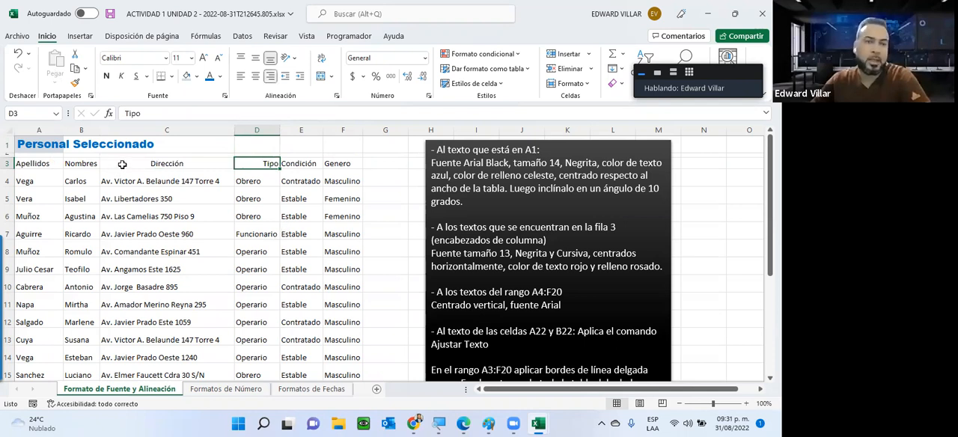
Merge and center the Personal Seleccionado title across A1:F1, the full width of the table
{"action": "left_click", "coordinate": [33, 145]}
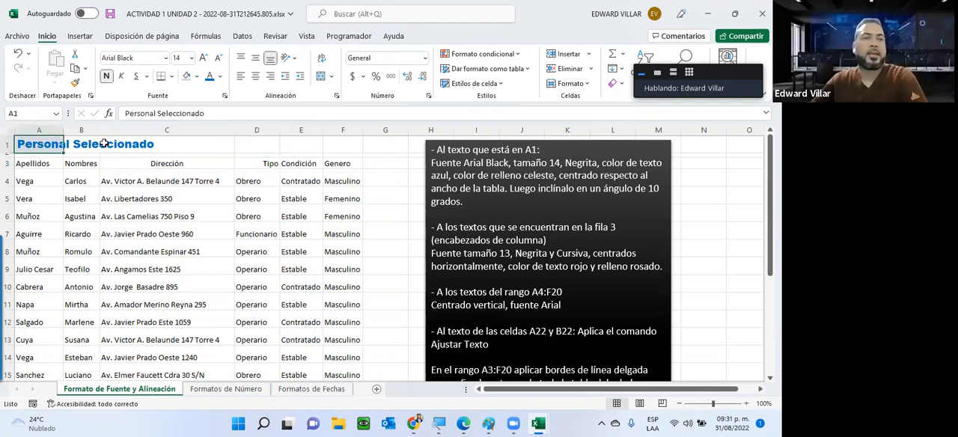
{"action": "left_click_drag", "start_coordinate": [147, 143], "coordinate": [346, 144]}
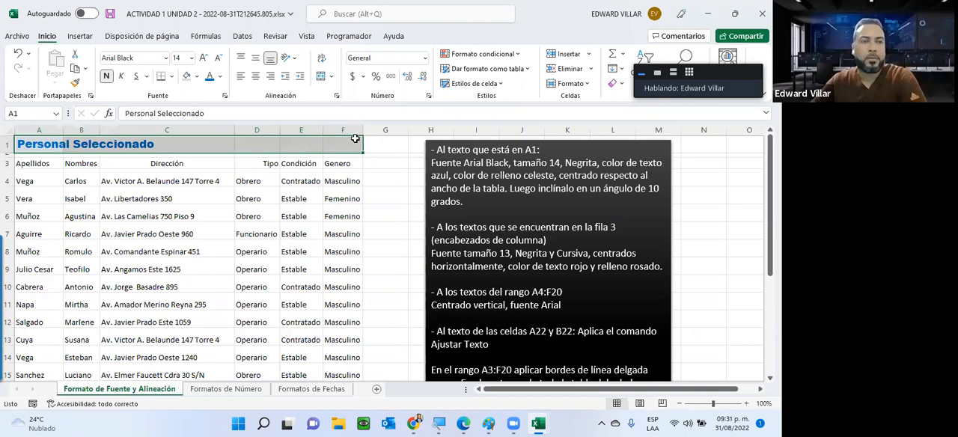
{"action": "left_click", "coordinate": [320, 78]}
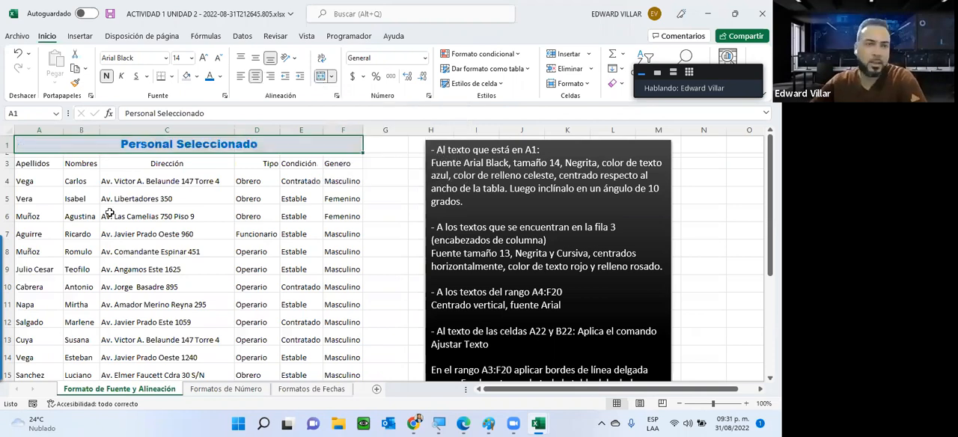
{"action": "left_click", "coordinate": [140, 165]}
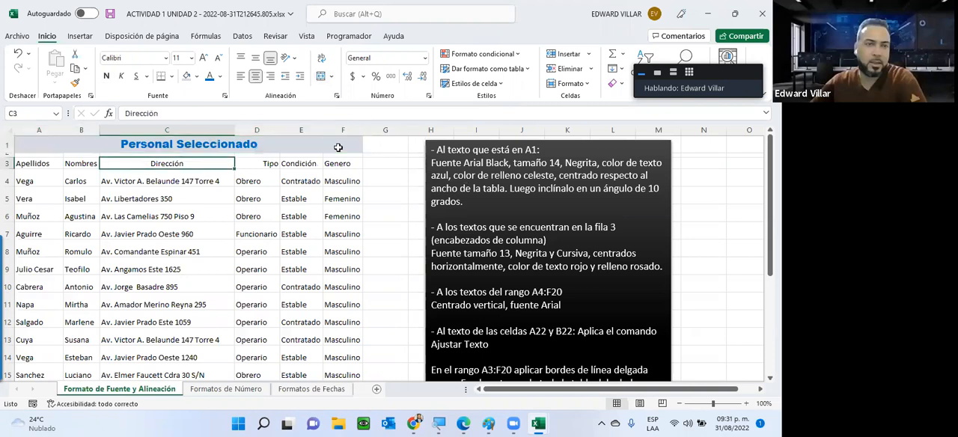
{"action": "left_click", "coordinate": [151, 139]}
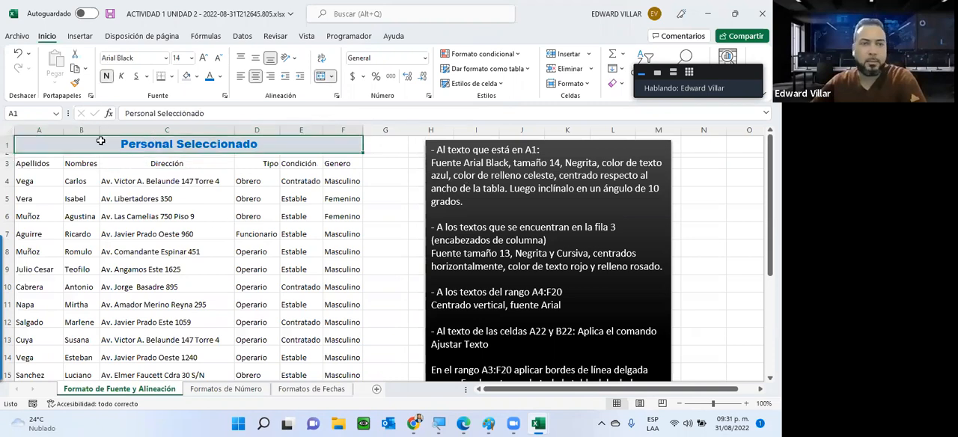
{"action": "left_click", "coordinate": [153, 232]}
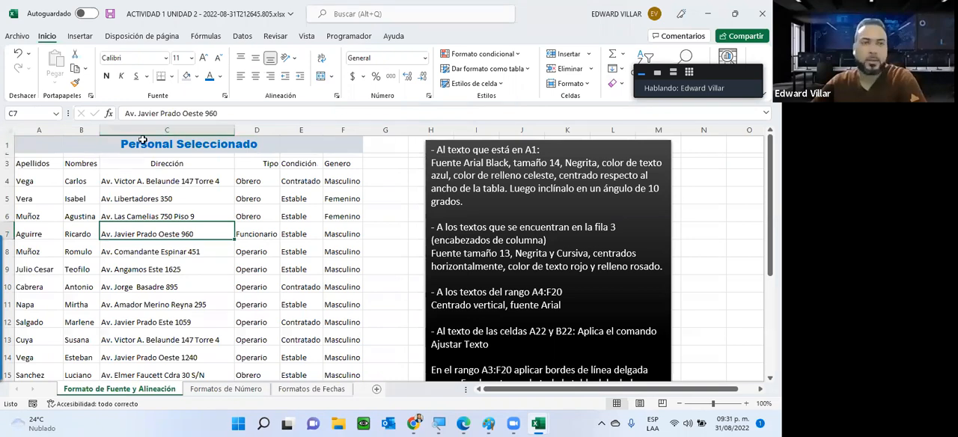
{"action": "left_click", "coordinate": [210, 146]}
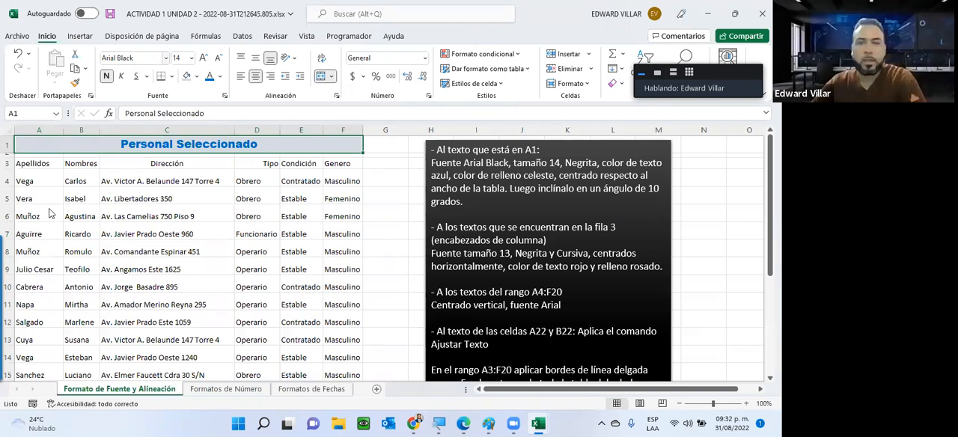
Preview how the sheet would print, then return to the worksheet and examine its page-break lines
{"action": "key", "text": "ctrl+p"}
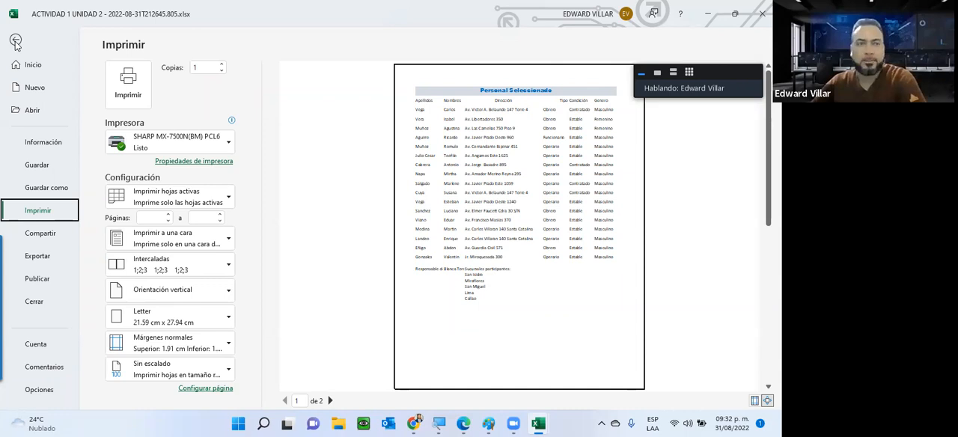
{"action": "key", "text": "Escape"}
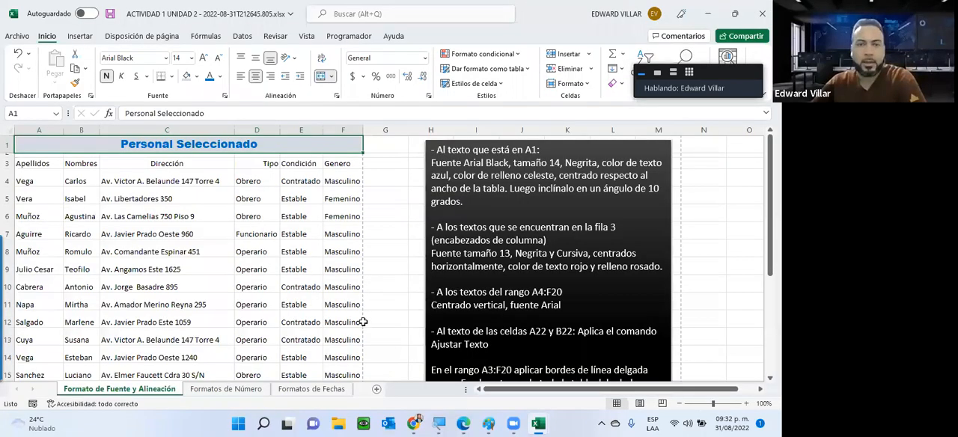
{"action": "scroll", "coordinate": [179, 276], "scroll_direction": "down", "scroll_amount": 8}
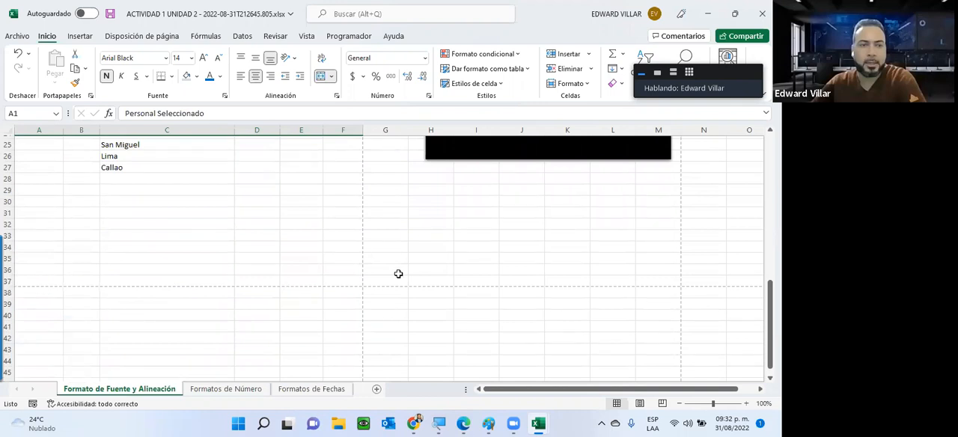
{"action": "scroll", "coordinate": [461, 188], "scroll_direction": "up", "scroll_amount": 3}
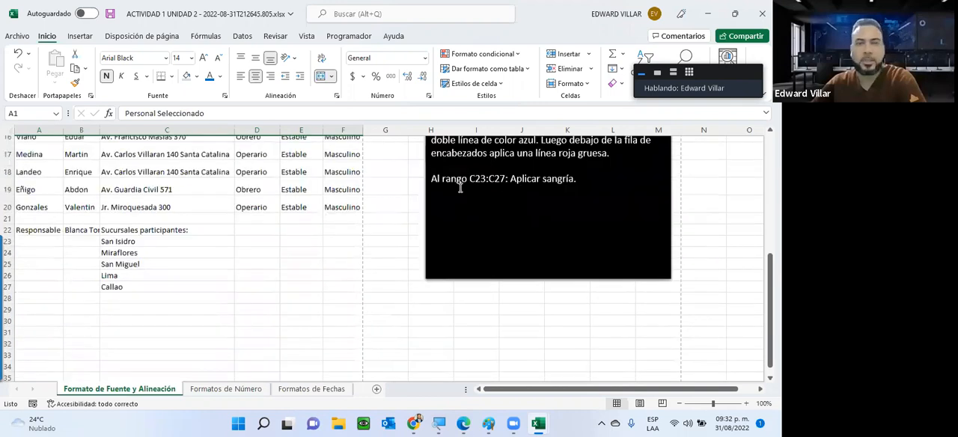
{"action": "scroll", "coordinate": [460, 188], "scroll_direction": "up", "scroll_amount": 5}
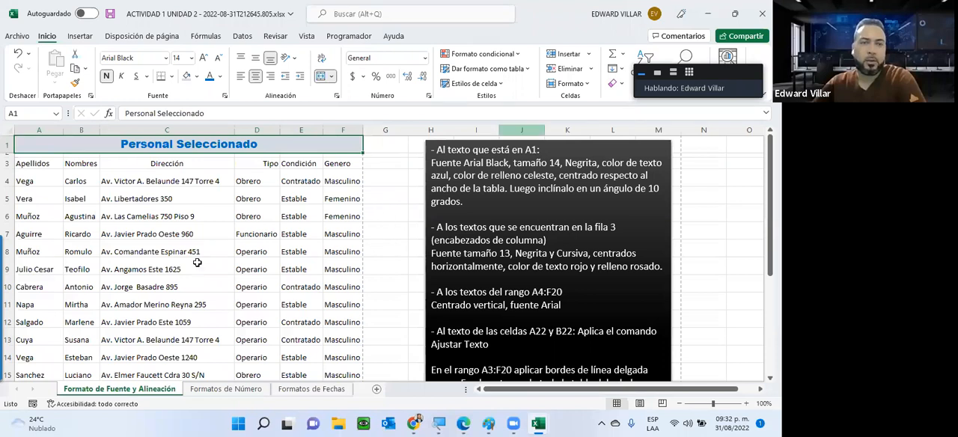
Check the centred title and table in the print preview again, then return to the worksheet
{"action": "left_click", "coordinate": [386, 268]}
{"action": "key", "text": "Left"}
{"action": "key", "text": "Left"}
{"action": "key", "text": "Left"}
{"action": "key", "text": "Left"}
{"action": "key", "text": "Up"}
{"action": "key", "text": "Up"}
{"action": "key", "text": "Up"}
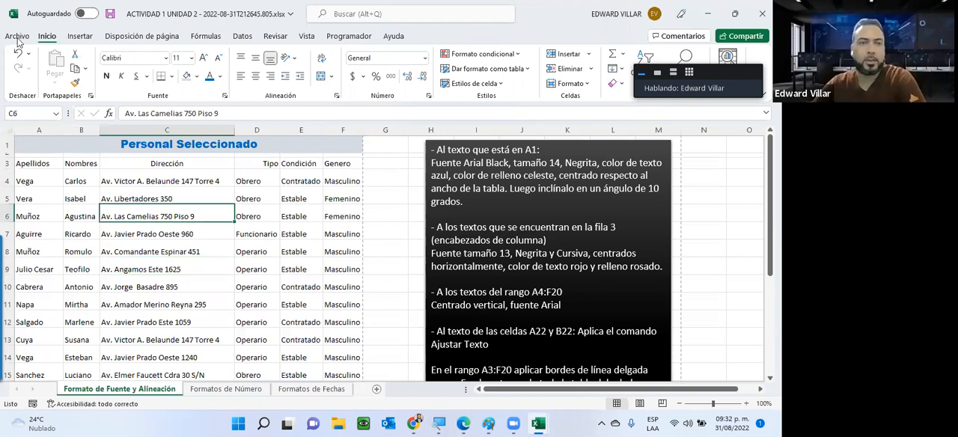
{"action": "key", "text": "alt+a"}
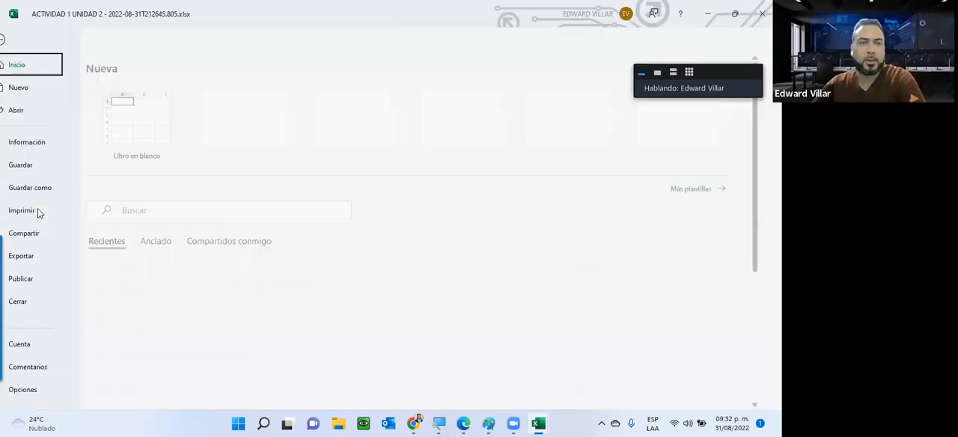
{"action": "left_click", "coordinate": [36, 210]}
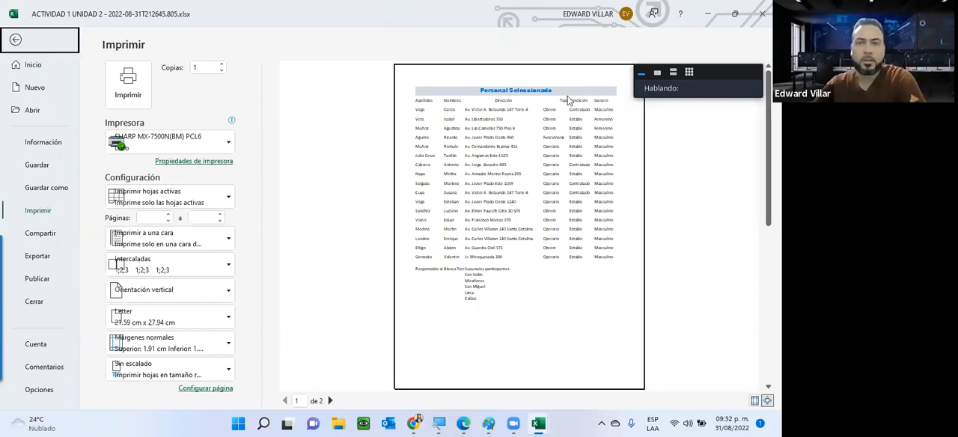
{"action": "key", "text": "Escape"}
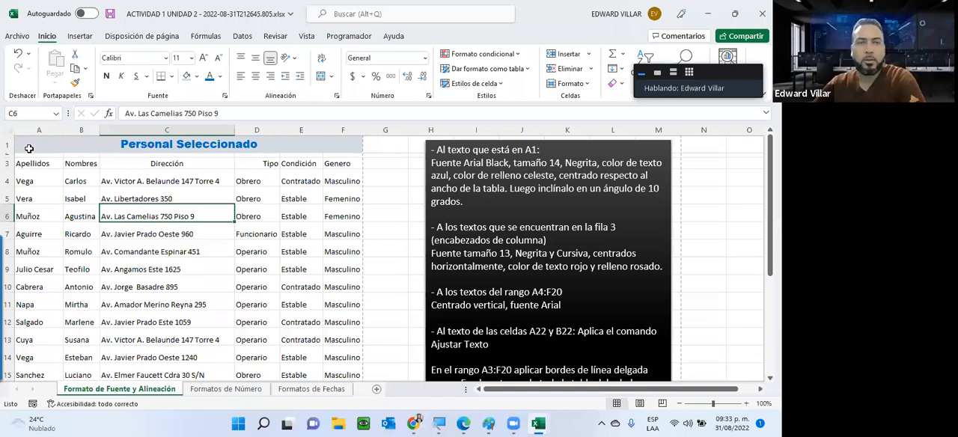
Tilt the Personal Seleccionado title in A1 to an orientation of 10 degrees through Formato de celdas
{"action": "left_click", "coordinate": [168, 149]}
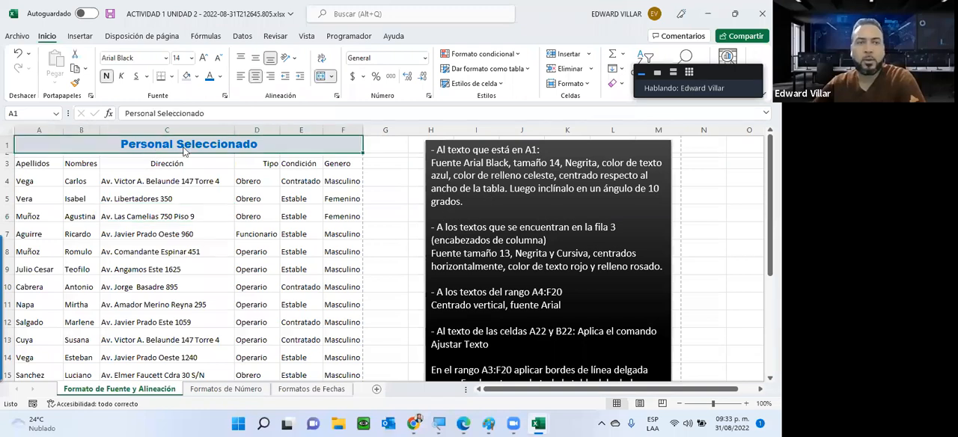
{"action": "right_click", "coordinate": [185, 151]}
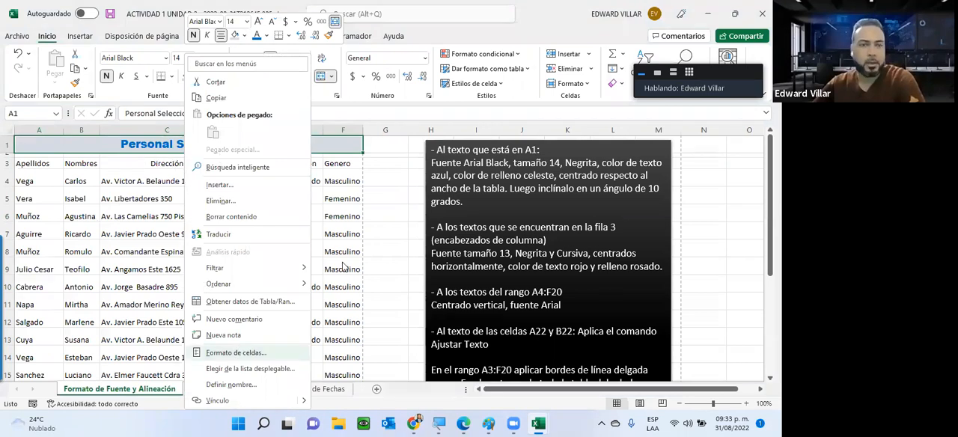
{"action": "key", "text": "Return"}
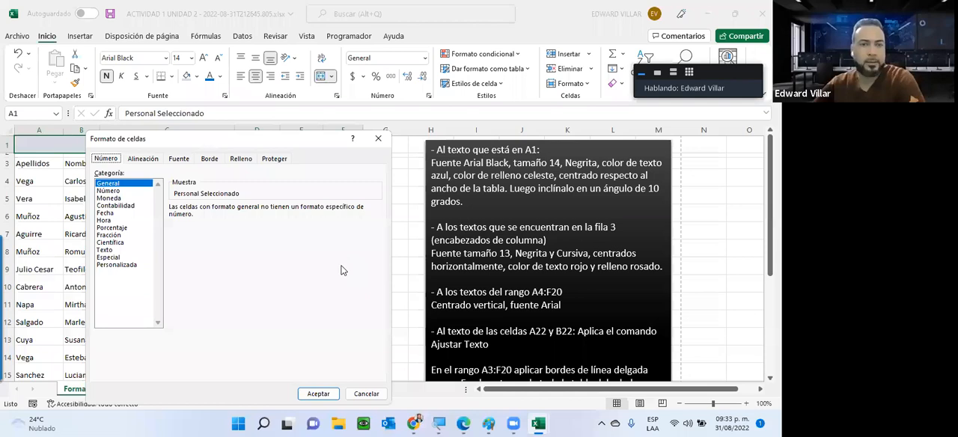
{"action": "key", "text": "ctrl+Tab"}
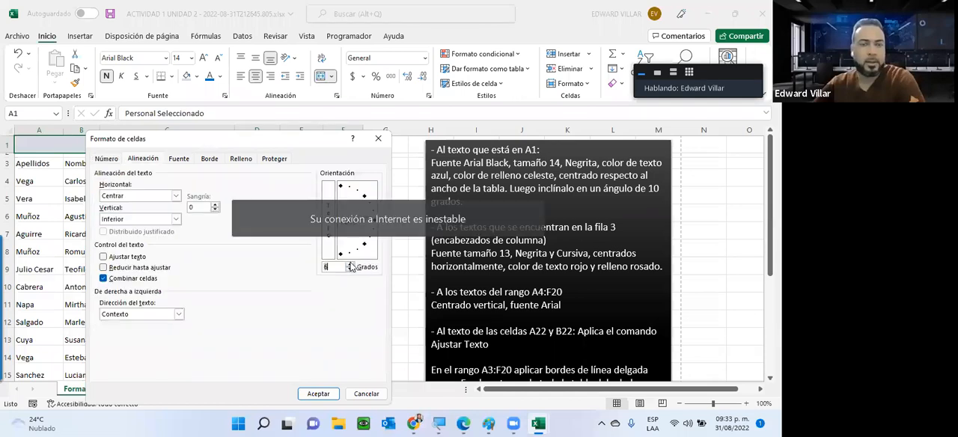
{"action": "left_click", "coordinate": [350, 265]}
{"action": "left_click", "coordinate": [350, 265]}
{"action": "left_click", "coordinate": [350, 264]}
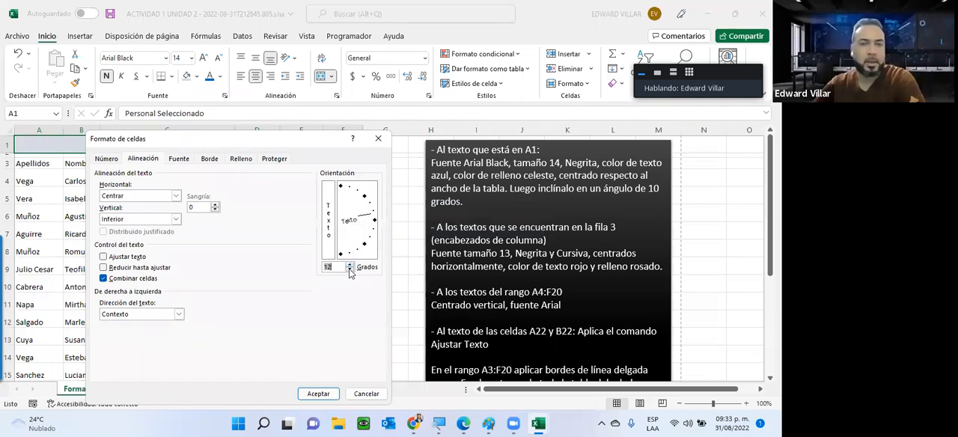
{"action": "left_click", "coordinate": [350, 271]}
{"action": "left_click", "coordinate": [349, 270]}
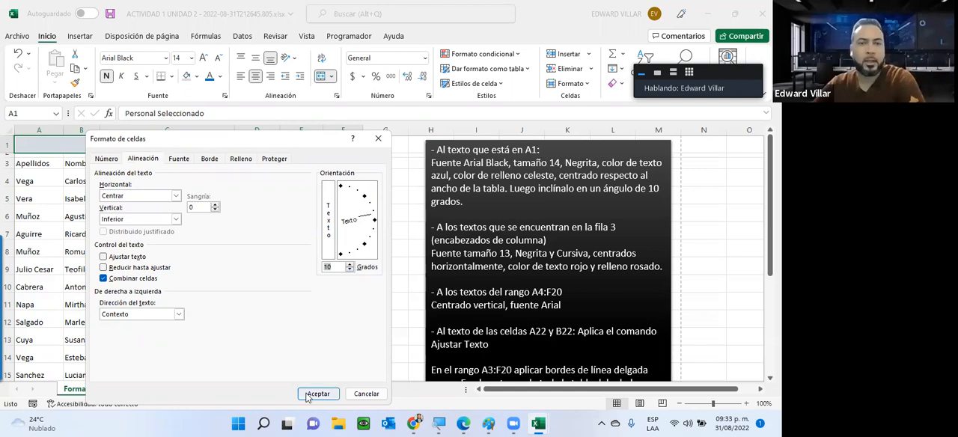
{"action": "key", "text": "Tab"}
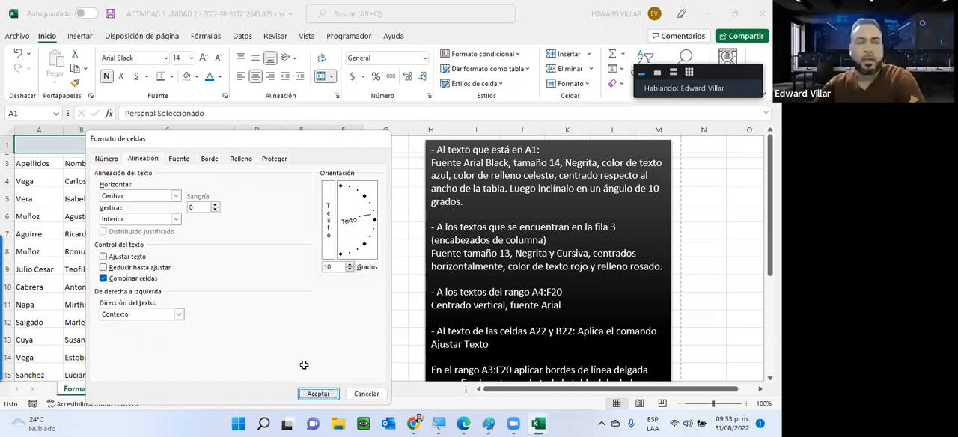
{"action": "key", "text": "Return"}
Review the A1 title's alignment settings, then enlarge row 1 until the whole slanted title fits
{"action": "right_click", "coordinate": [288, 269]}
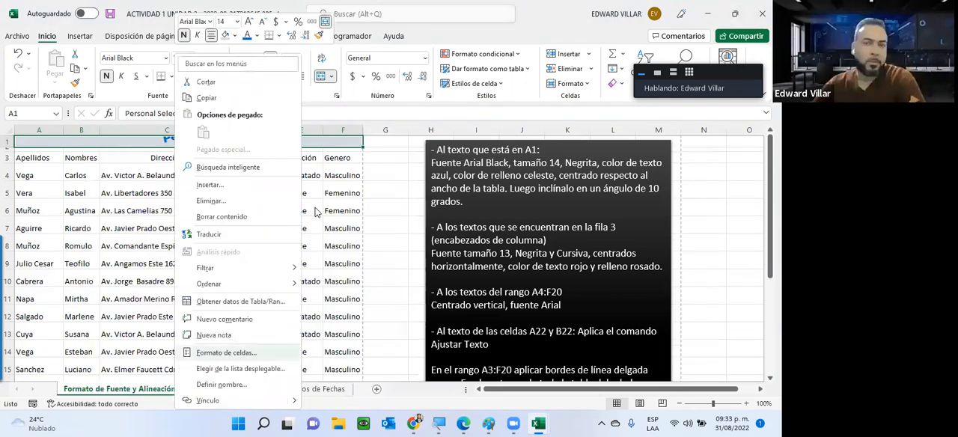
{"action": "key", "text": "Escape"}
{"action": "key", "text": "ctrl+1"}
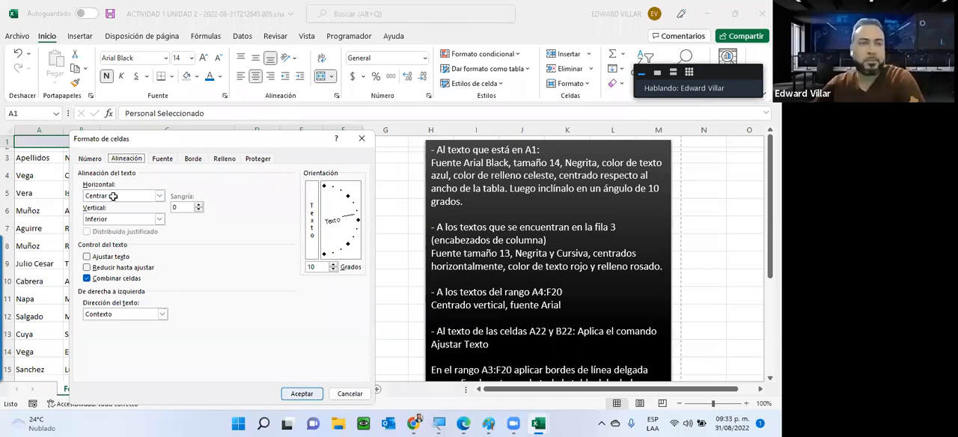
{"action": "key", "text": "Return"}
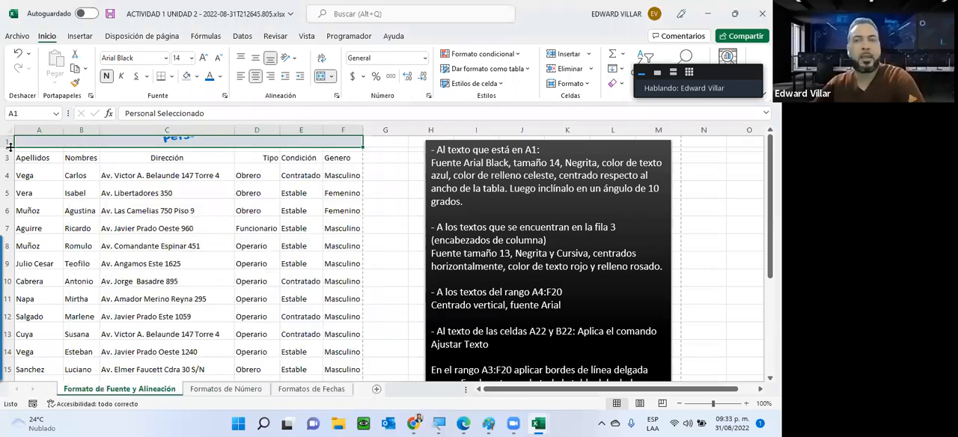
{"action": "left_click_drag", "start_coordinate": [12, 165], "coordinate": [6, 183]}
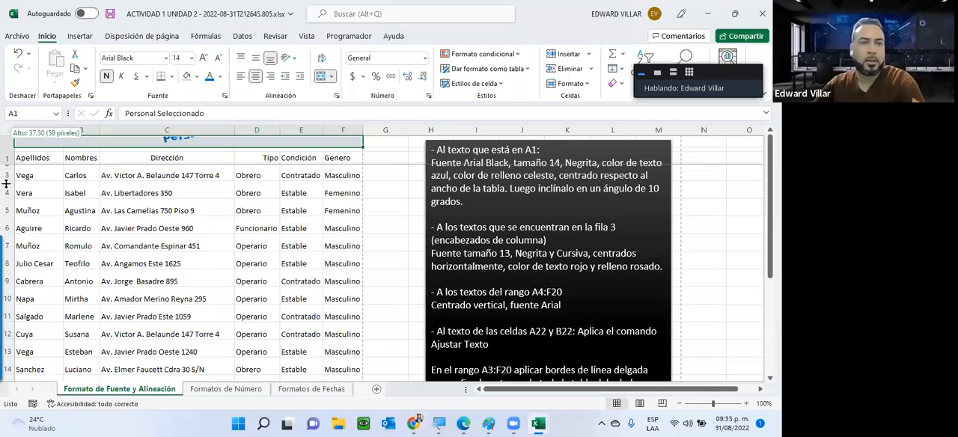
{"action": "left_click_drag", "start_coordinate": [7, 163], "coordinate": [7, 183]}
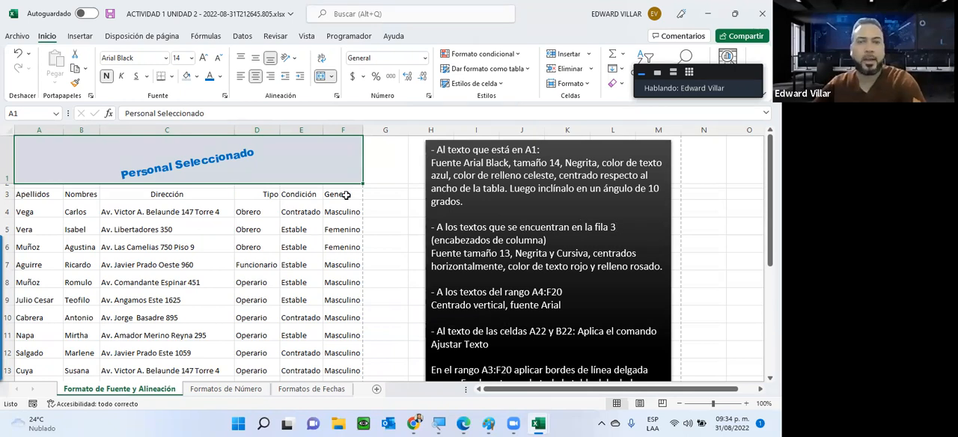
Format the column headers in A3:F3 with font size 13, bold and italic
{"action": "left_click_drag", "start_coordinate": [30, 195], "coordinate": [346, 194]}
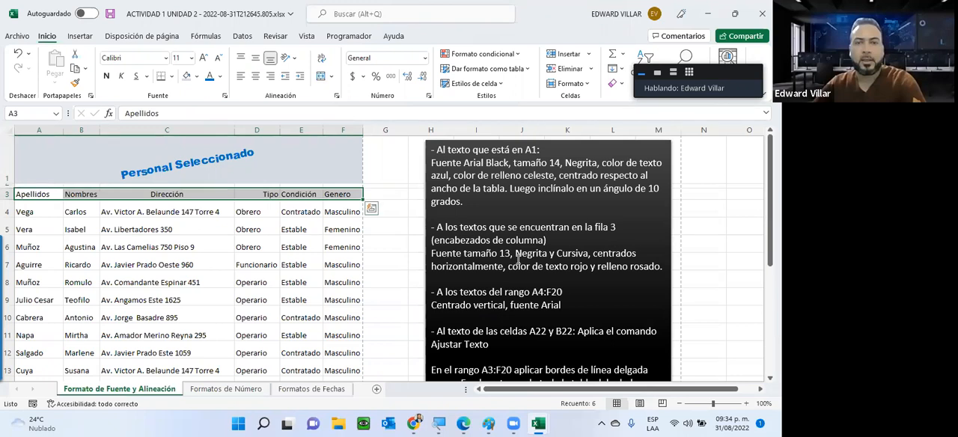
{"action": "left_click", "coordinate": [181, 58]}
{"action": "type", "text": "13"}
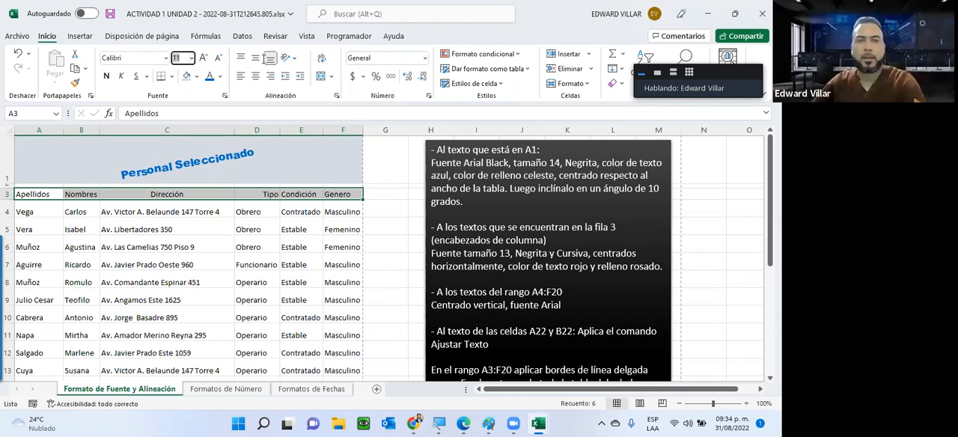
{"action": "key", "text": "Return"}
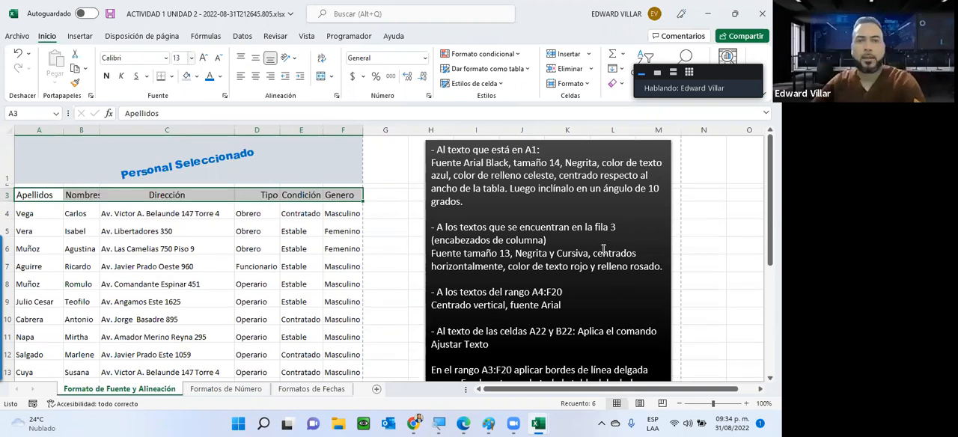
{"action": "key", "text": "ctrl+n"}
{"action": "left_click", "coordinate": [123, 77]}
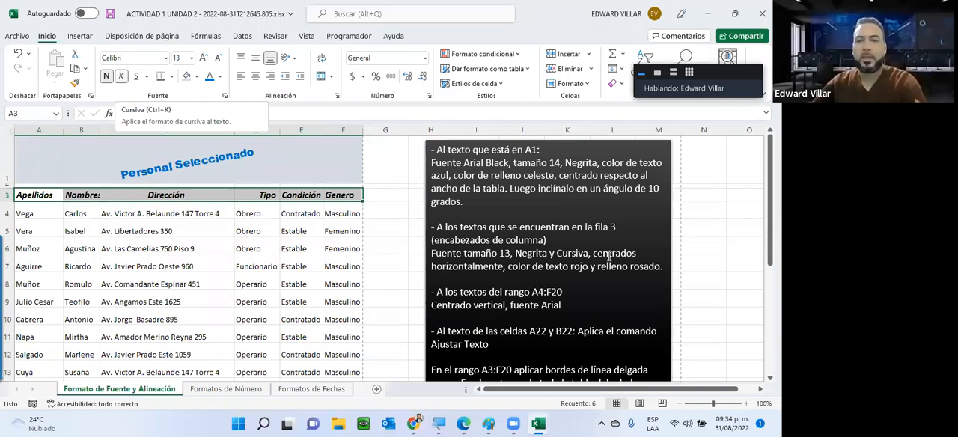
Highlight the "centrados horizontalmente" instruction, enlarge row 3 and try middle, top, left and right alignment on the headers
{"action": "left_click", "coordinate": [504, 266]}
{"action": "mouse_move", "coordinate": [504, 267]}
{"action": "left_mouse_down"}
{"action": "mouse_move", "coordinate": [572, 266]}
{"action": "mouse_move", "coordinate": [504, 266]}
{"action": "left_mouse_up"}
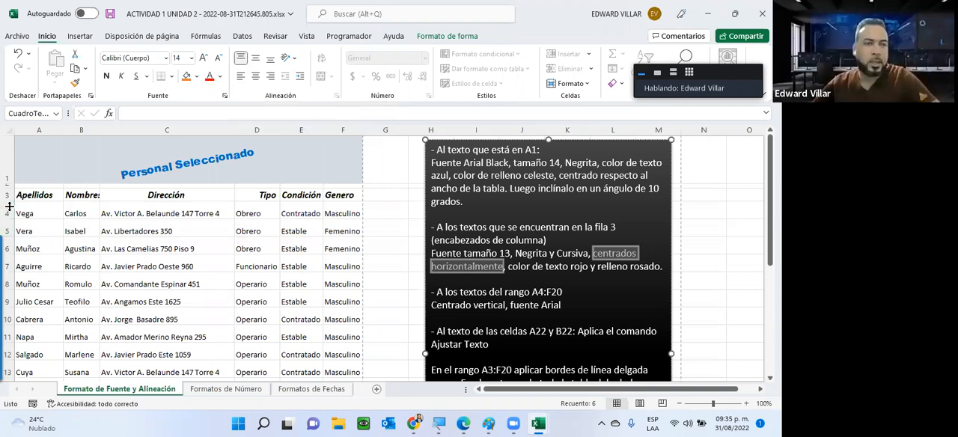
{"action": "left_click_drag", "start_coordinate": [8, 208], "coordinate": [257, 217]}
{"action": "left_click_drag", "start_coordinate": [91, 241], "coordinate": [343, 222]}
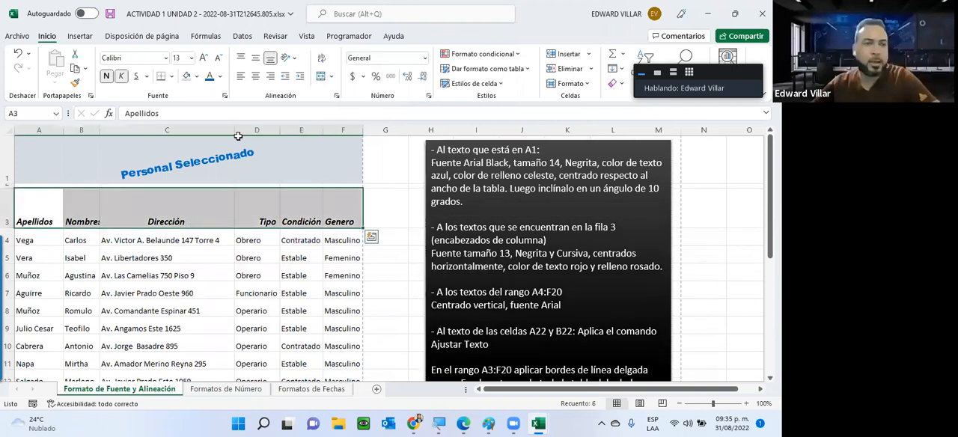
{"action": "left_click", "coordinate": [255, 60]}
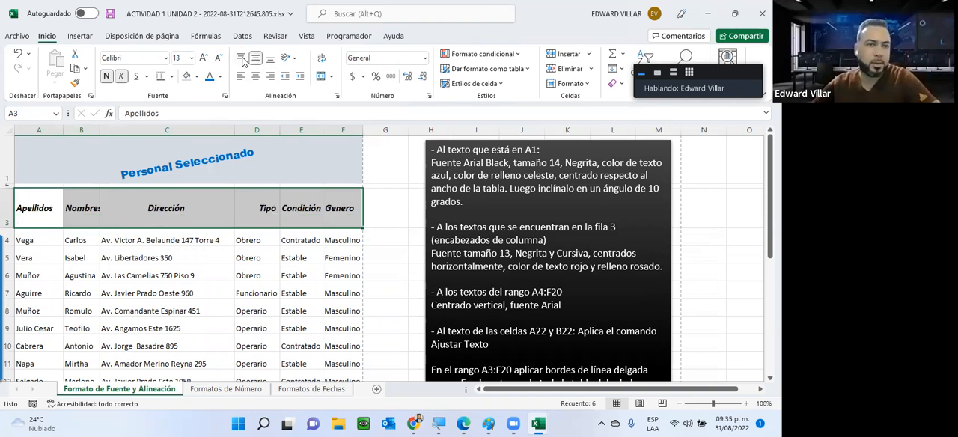
{"action": "left_click", "coordinate": [242, 59]}
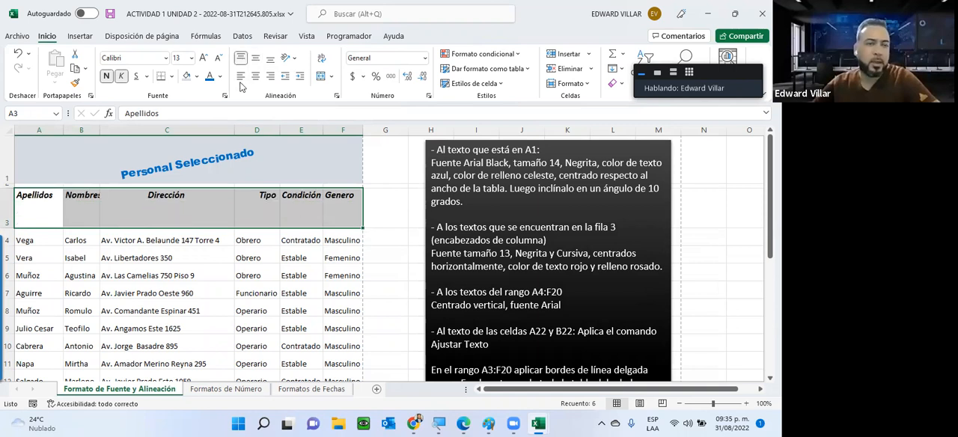
{"action": "left_click", "coordinate": [241, 77]}
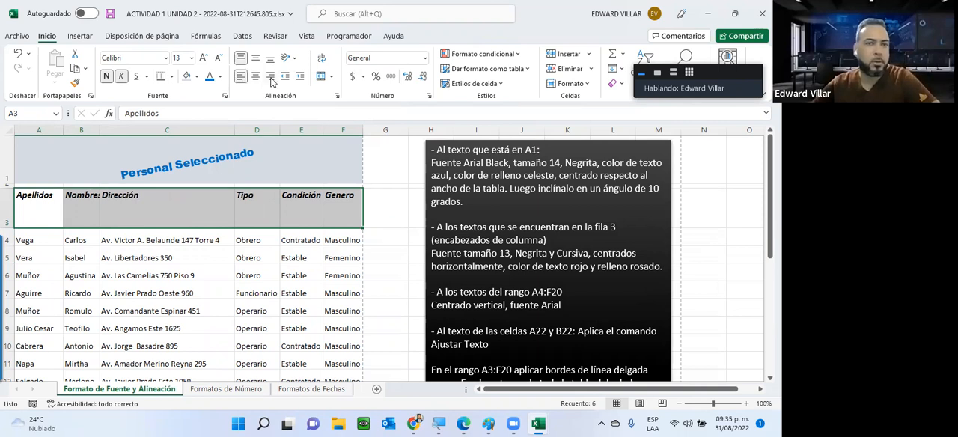
{"action": "left_click", "coordinate": [271, 78]}
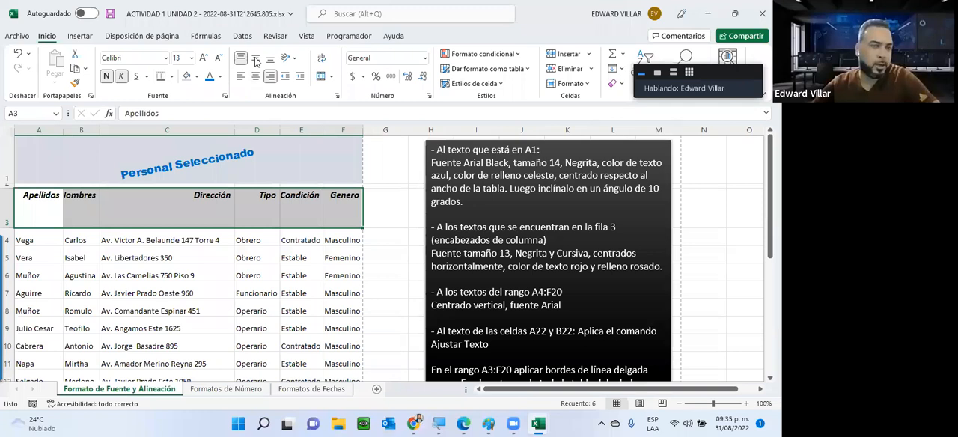
Center the A3:F3 headers horizontally and vertically, and reduce row 3 to slightly taller than its text
{"action": "left_click", "coordinate": [255, 76]}
{"action": "left_click", "coordinate": [256, 58]}
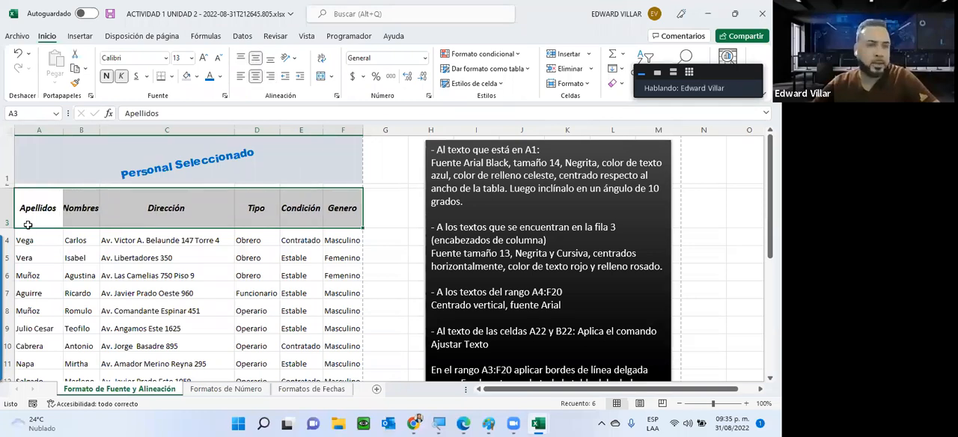
{"action": "left_click_drag", "start_coordinate": [9, 215], "coordinate": [9, 211]}
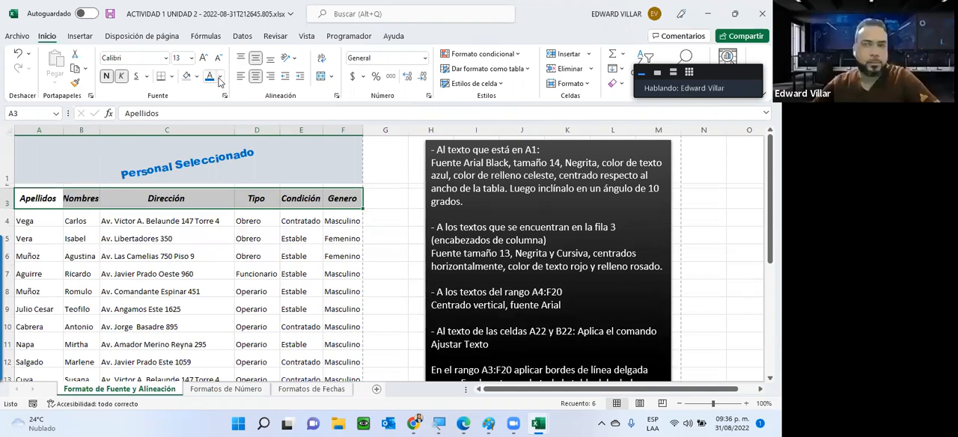
Color the header text in A3:F3 red and fill the cells with the lightest orange theme tint
{"action": "left_click", "coordinate": [222, 80]}
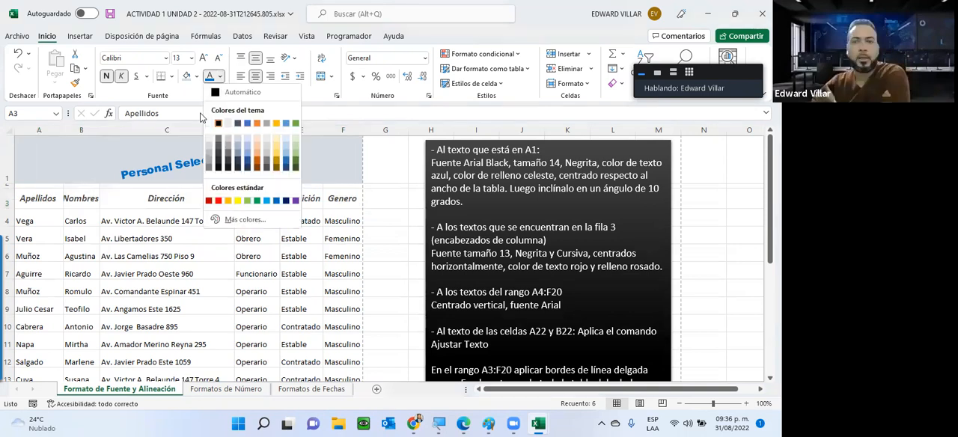
{"action": "left_click", "coordinate": [221, 194]}
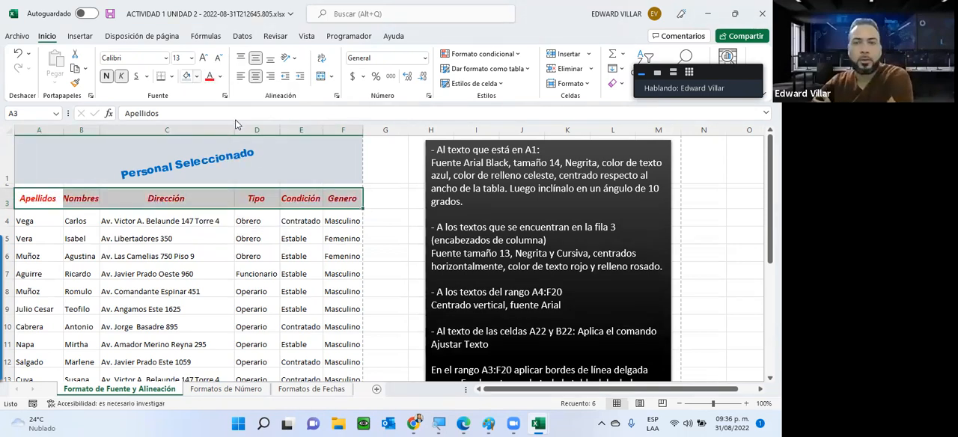
{"action": "left_click", "coordinate": [196, 76]}
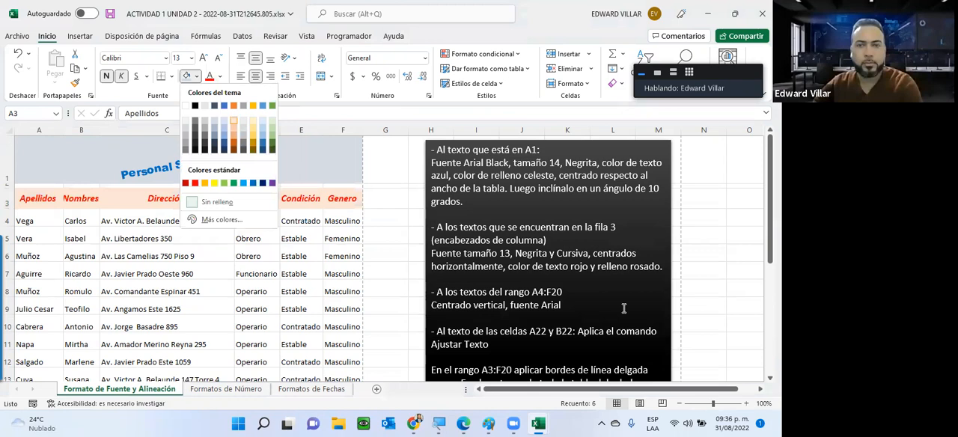
{"action": "left_click", "coordinate": [237, 124]}
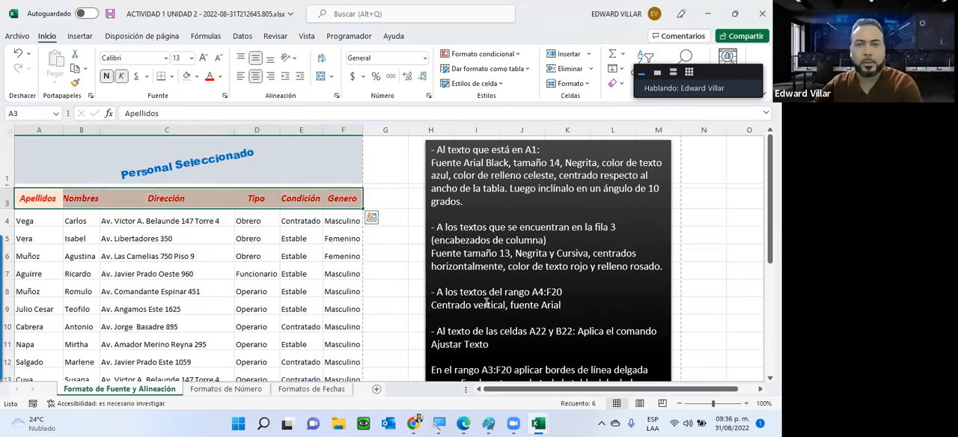
Read the remaining formatting instructions, from the A4:F20 text to the indent for C23:C27
{"action": "left_click", "coordinate": [391, 286]}
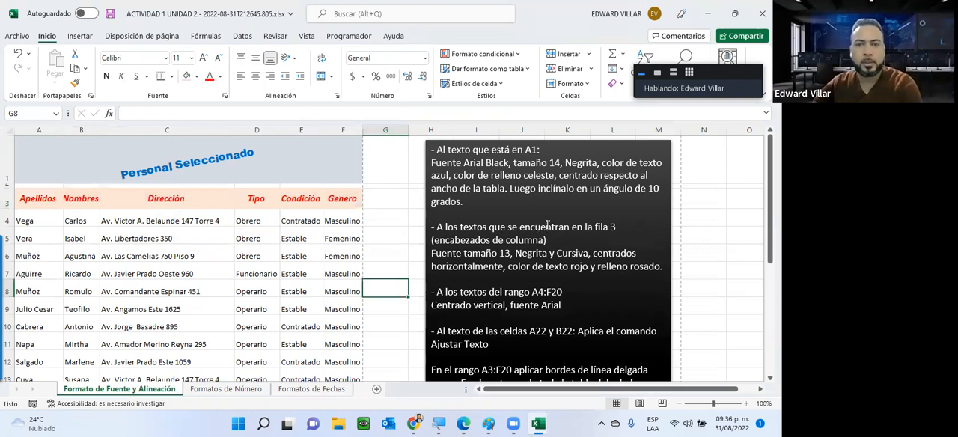
{"action": "scroll", "coordinate": [540, 228], "scroll_direction": "down", "scroll_amount": 1}
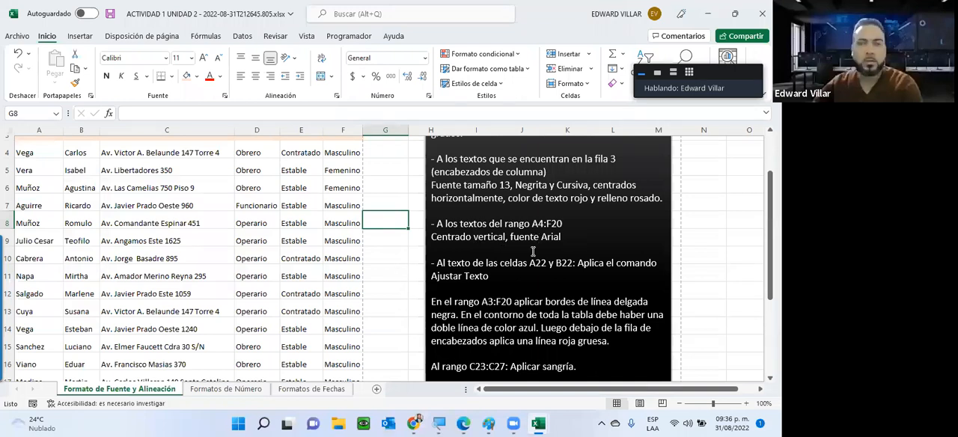
{"action": "scroll", "coordinate": [533, 256], "scroll_direction": "up", "scroll_amount": 1}
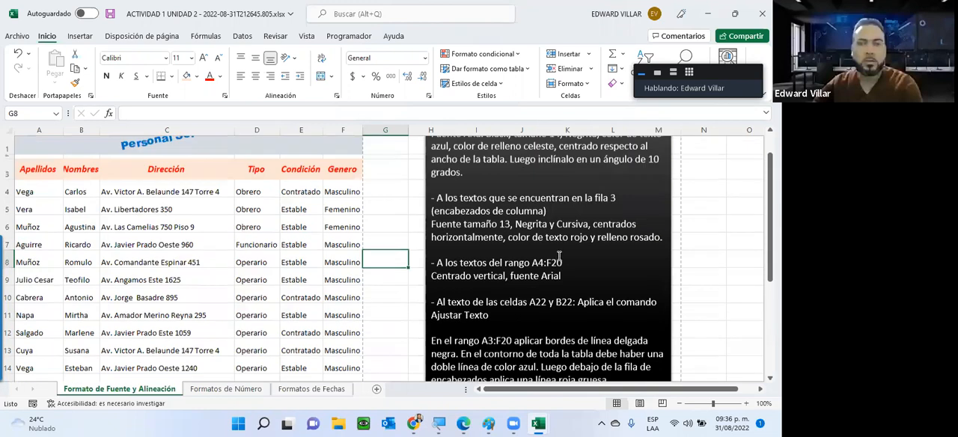
Align the text in A4:F20 to the vertical middle of its cells and set its font to Arial
{"action": "left_click_drag", "start_coordinate": [532, 263], "coordinate": [547, 263]}
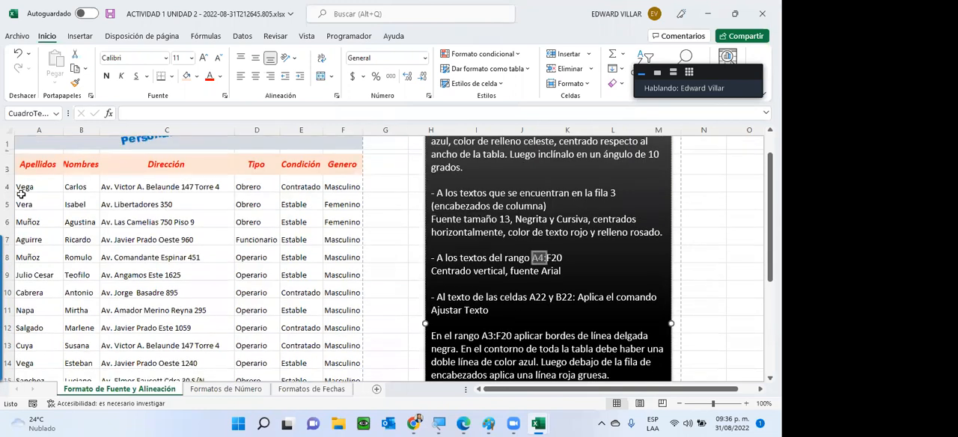
{"action": "left_click_drag", "start_coordinate": [199, 253], "coordinate": [352, 361]}
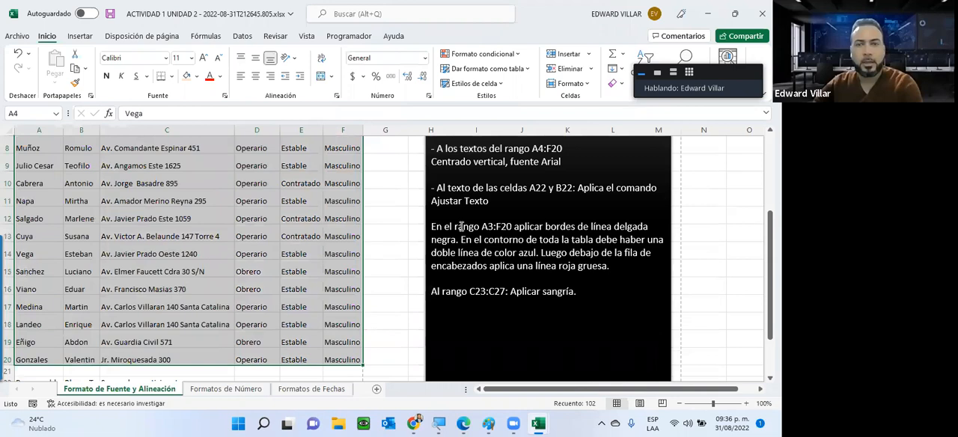
{"action": "scroll", "coordinate": [475, 193], "scroll_direction": "up", "scroll_amount": 1}
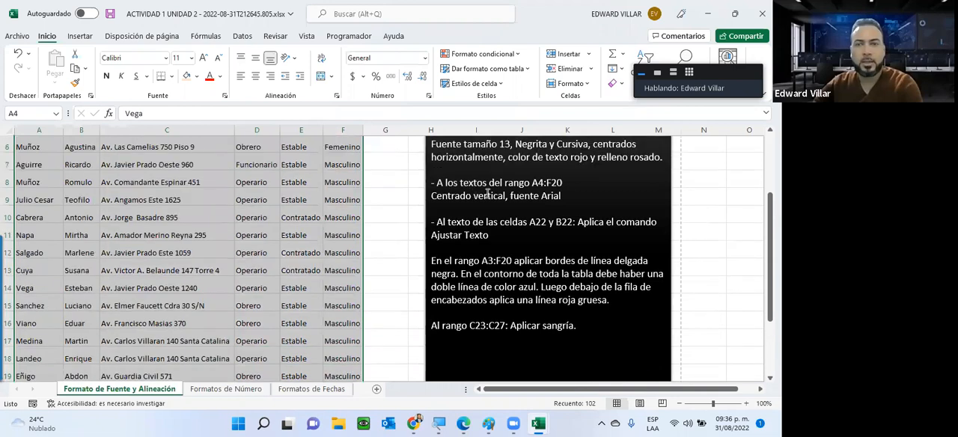
{"action": "left_click", "coordinate": [255, 59]}
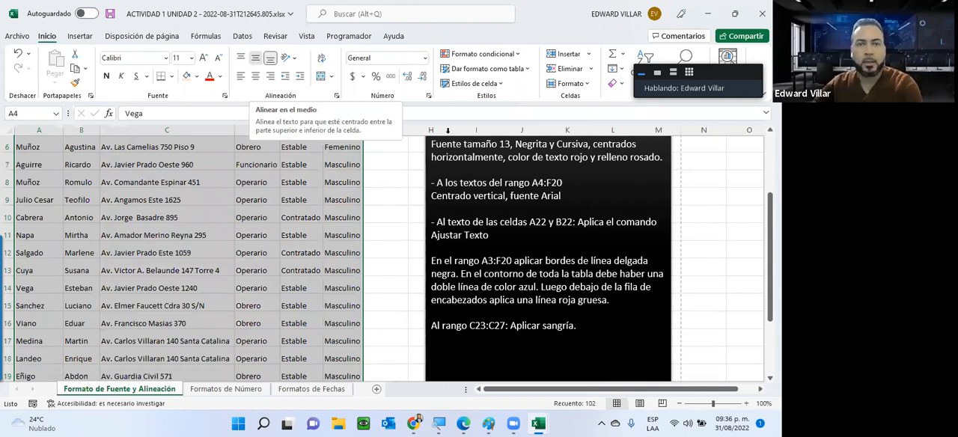
{"action": "scroll", "coordinate": [504, 182], "scroll_direction": "up", "scroll_amount": 2}
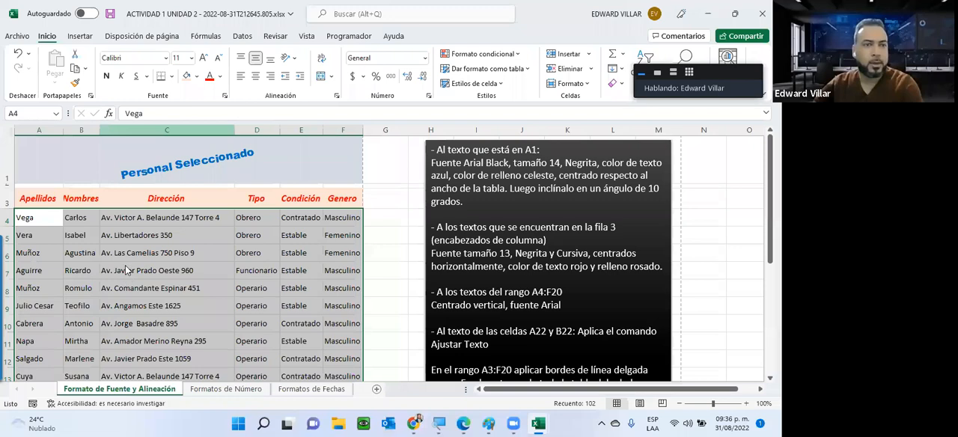
{"action": "left_click", "coordinate": [166, 58]}
{"action": "left_click", "coordinate": [124, 315]}
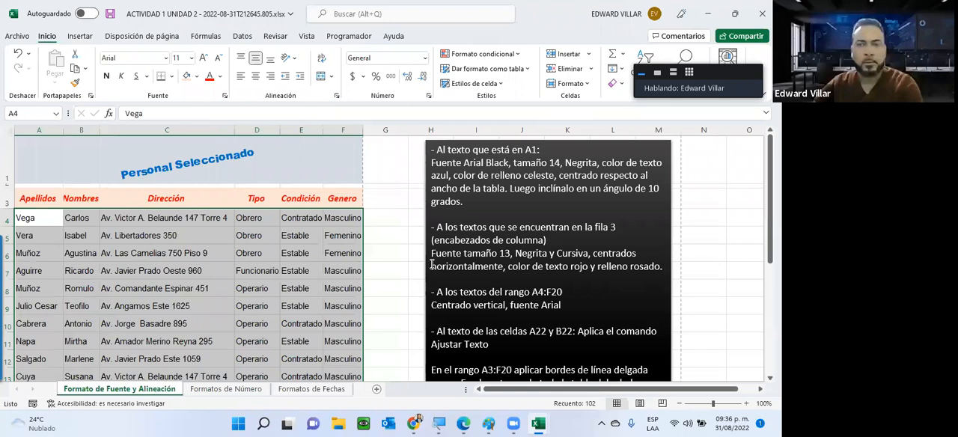
Examine the full contents of cells A22 and B22 and how their text is cut off by the neighbouring cells
{"action": "scroll", "coordinate": [432, 263], "scroll_direction": "down", "scroll_amount": 1}
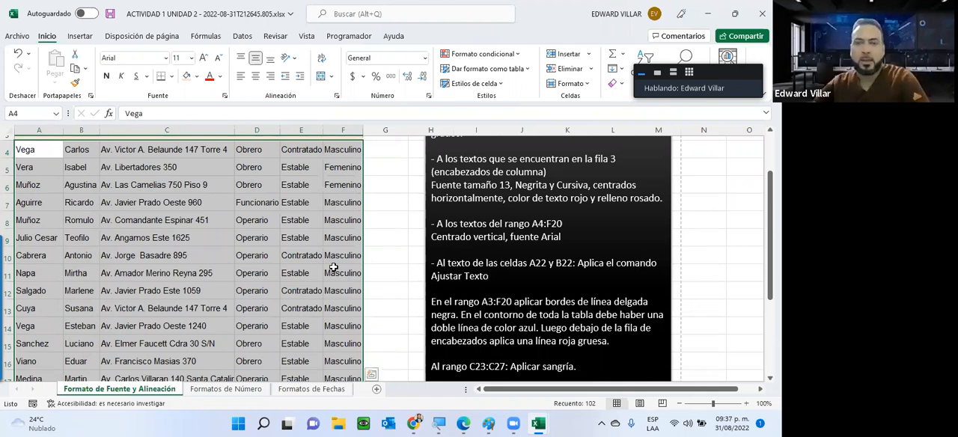
{"action": "scroll", "coordinate": [333, 268], "scroll_direction": "down", "scroll_amount": 1}
{"action": "scroll", "coordinate": [352, 250], "scroll_direction": "down", "scroll_amount": 1}
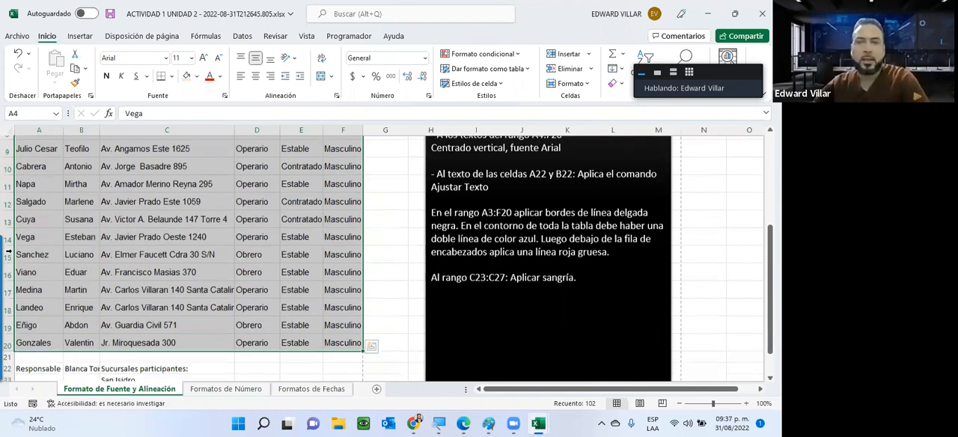
{"action": "scroll", "coordinate": [30, 253], "scroll_direction": "down", "scroll_amount": 2}
{"action": "left_click", "coordinate": [62, 253]}
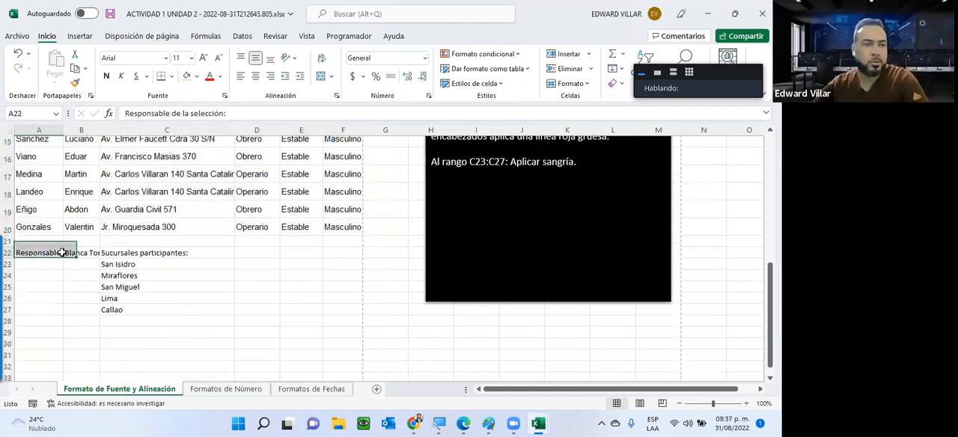
{"action": "key", "text": "Right"}
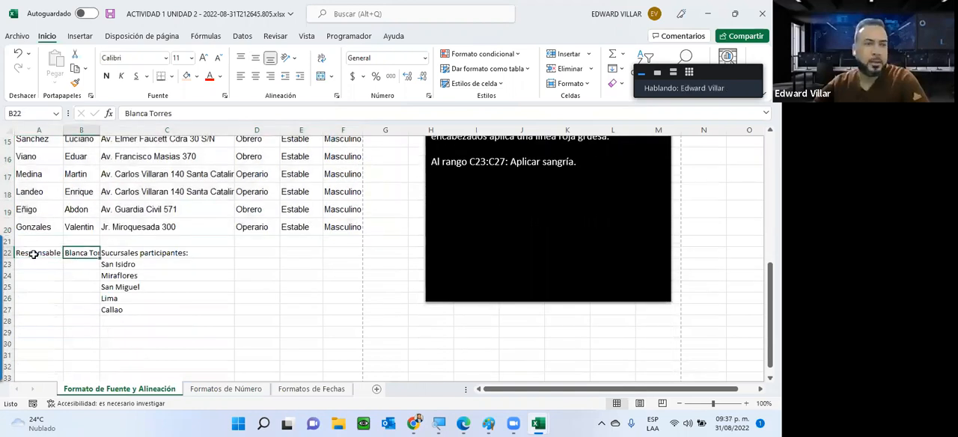
{"action": "left_click", "coordinate": [33, 254]}
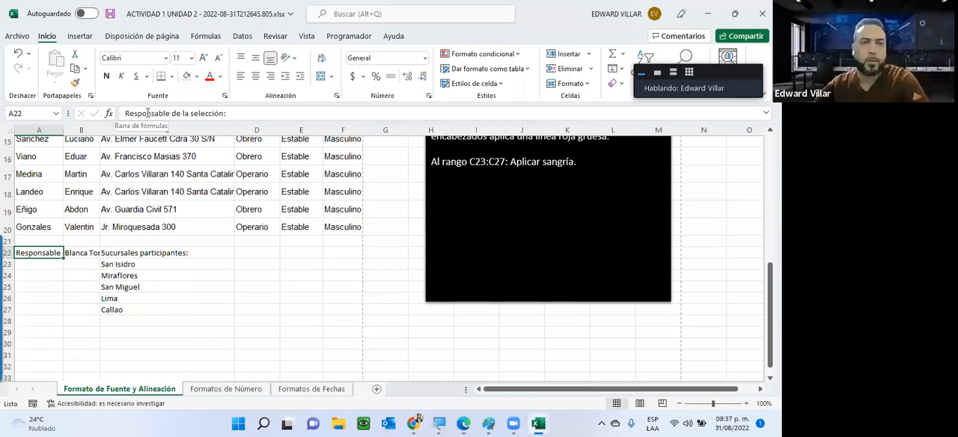
{"action": "left_click", "coordinate": [198, 288]}
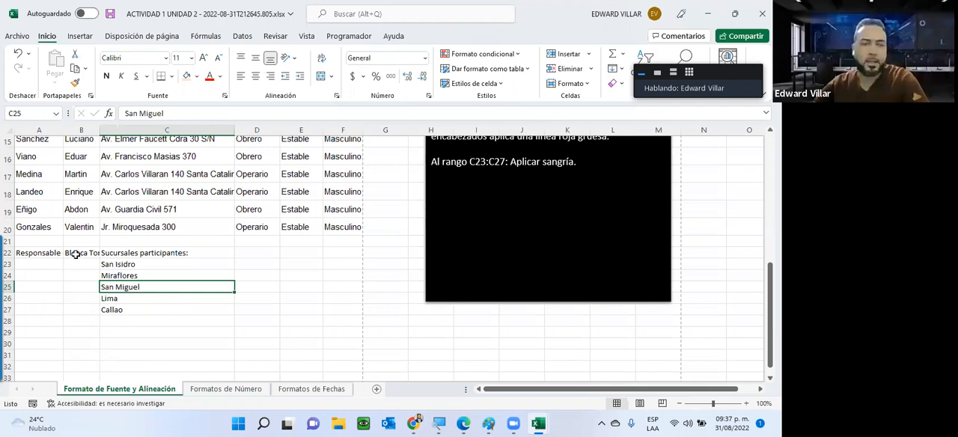
{"action": "left_click", "coordinate": [76, 255]}
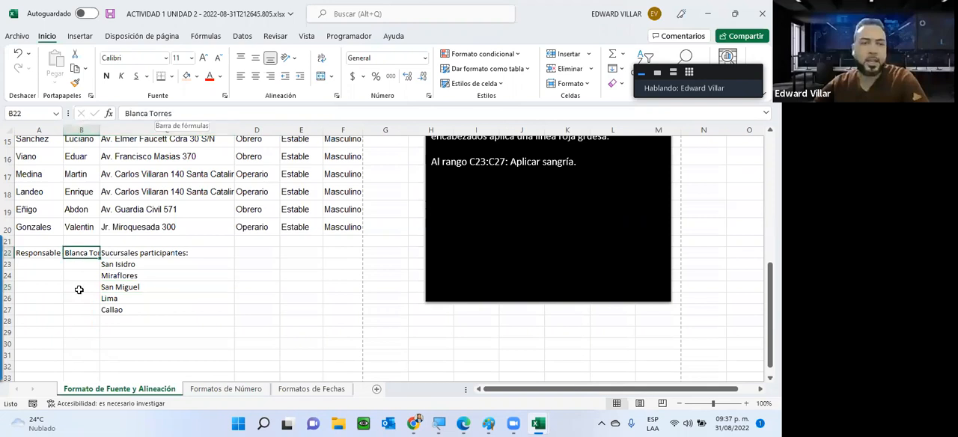
{"action": "key", "text": "Down"}
{"action": "key", "text": "Down"}
{"action": "key", "text": "Down"}
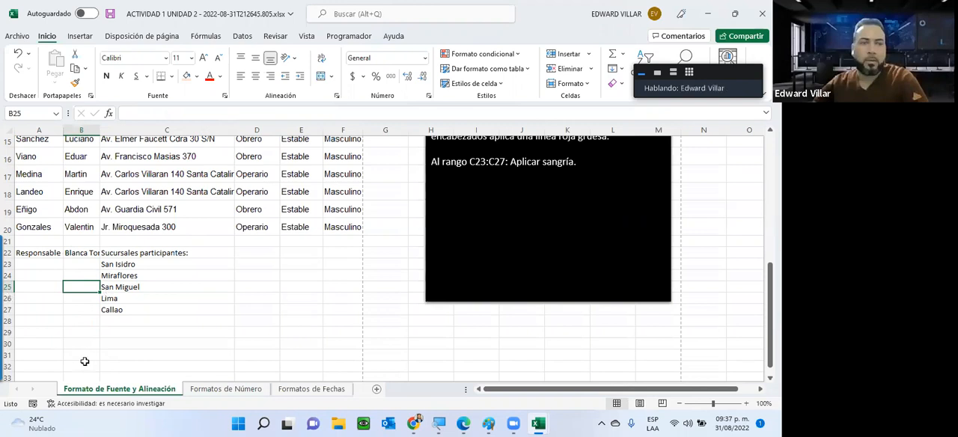
Try widening column B and auto-fitting column A to the row 22 text, and undo both width changes
{"action": "scroll", "coordinate": [52, 355], "scroll_direction": "up", "scroll_amount": 2}
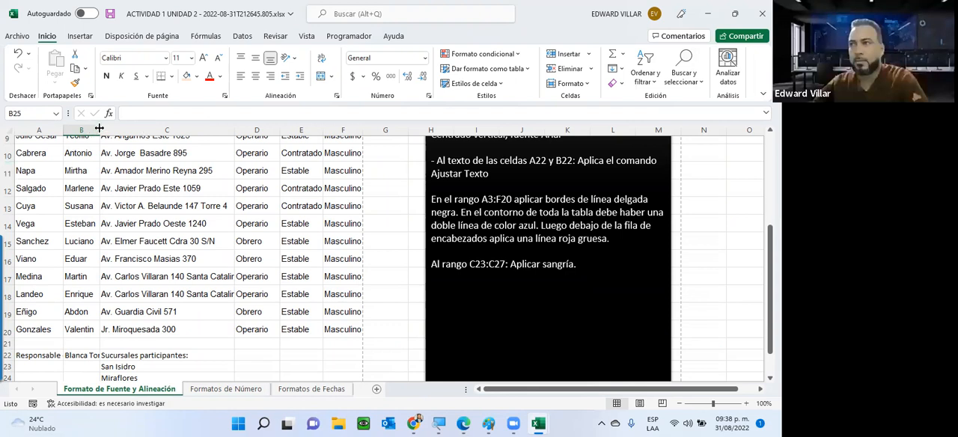
{"action": "left_click_drag", "start_coordinate": [98, 128], "coordinate": [113, 128]}
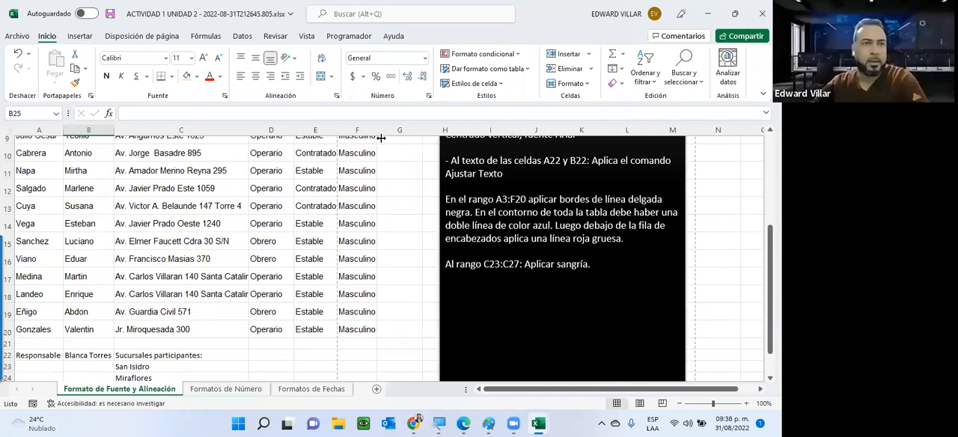
{"action": "scroll", "coordinate": [363, 177], "scroll_direction": "up", "scroll_amount": 3}
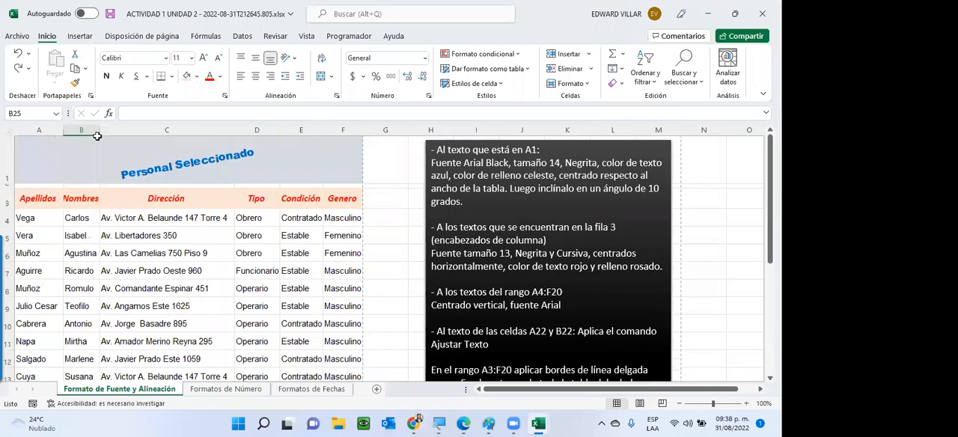
{"action": "scroll", "coordinate": [98, 134], "scroll_direction": "down", "scroll_amount": 3}
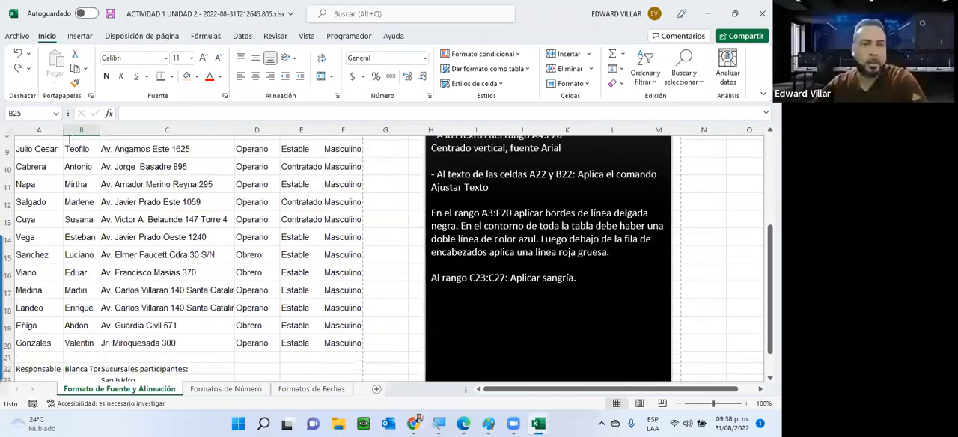
{"action": "scroll", "coordinate": [63, 131], "scroll_direction": "down", "scroll_amount": 2}
{"action": "key", "text": "ctrl+y"}
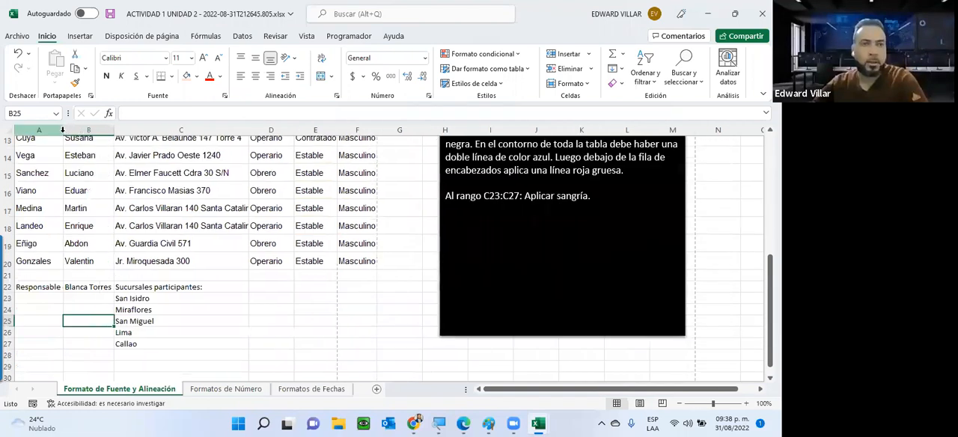
{"action": "double_click", "coordinate": [63, 131]}
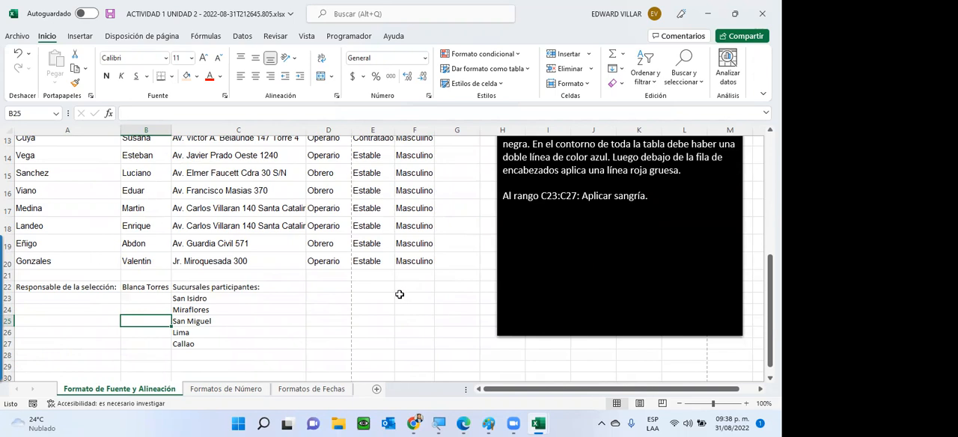
{"action": "left_click", "coordinate": [17, 54]}
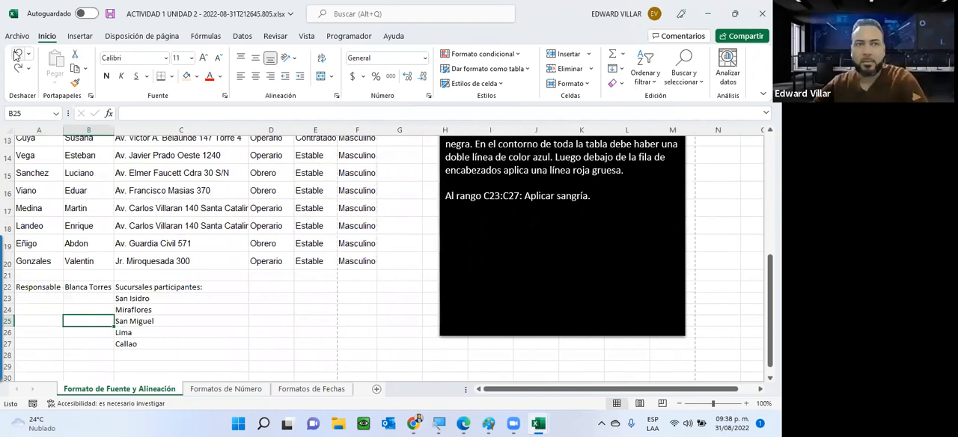
{"action": "left_click", "coordinate": [16, 55]}
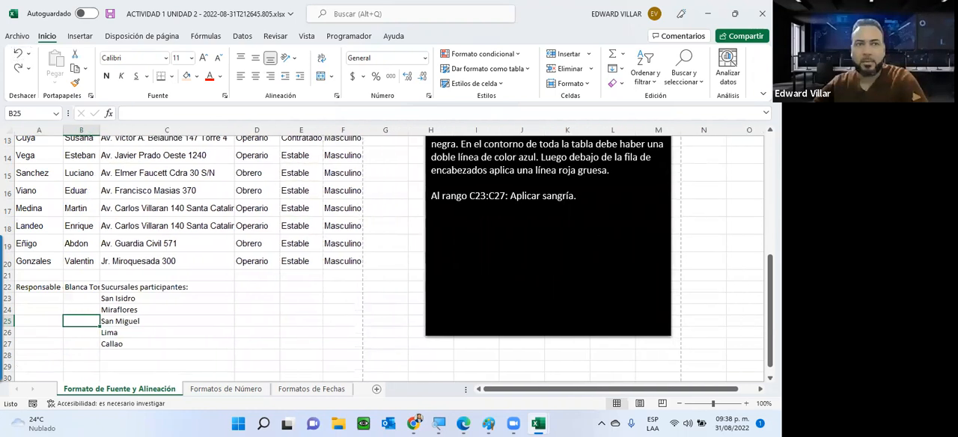
Make row 22 about three text lines tall and apply Ajustar texto to cells A22 and B22
{"action": "scroll", "coordinate": [708, 310], "scroll_direction": "up", "scroll_amount": 1}
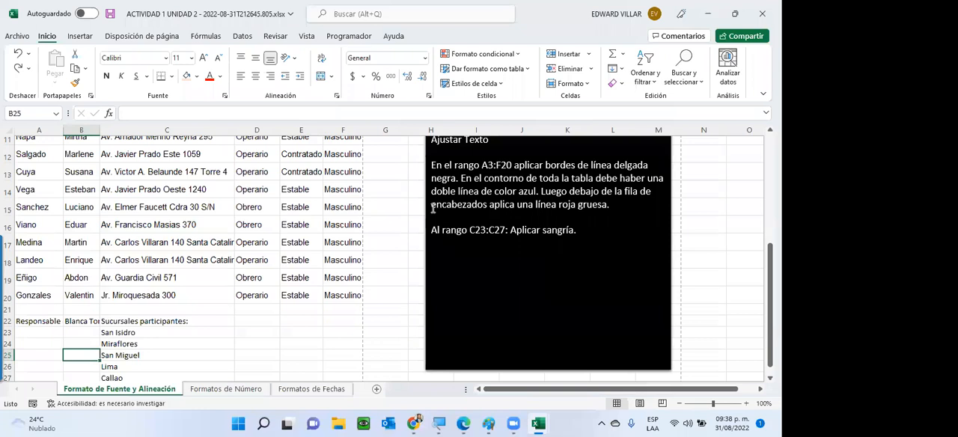
{"action": "scroll", "coordinate": [432, 210], "scroll_direction": "up", "scroll_amount": 2}
{"action": "left_click_drag", "start_coordinate": [431, 208], "coordinate": [489, 208]}
{"action": "scroll", "coordinate": [181, 352], "scroll_direction": "down", "scroll_amount": 2}
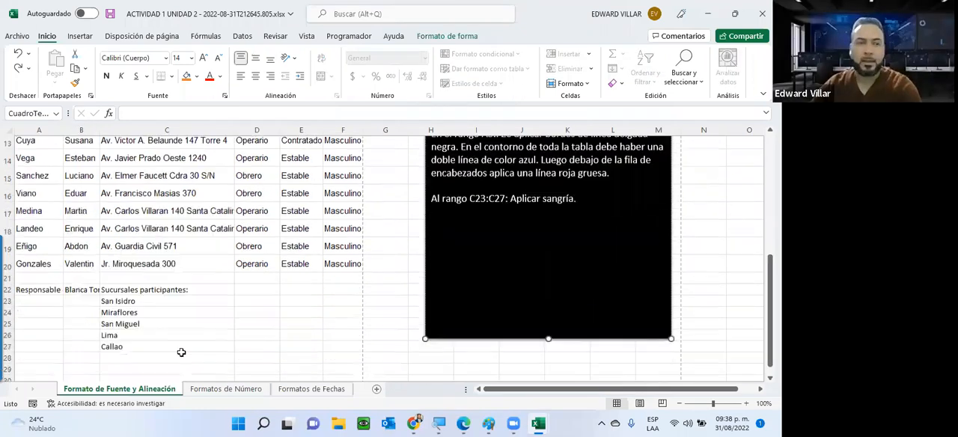
{"action": "scroll", "coordinate": [195, 309], "scroll_direction": "down", "scroll_amount": 2}
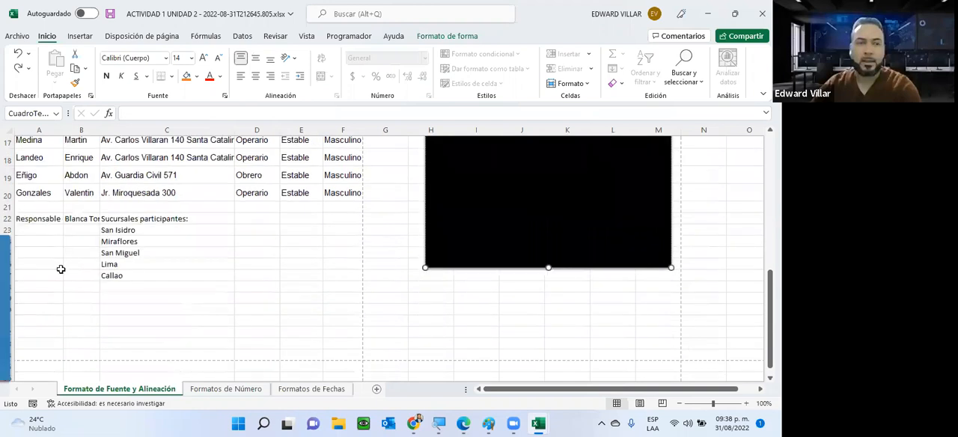
{"action": "scroll", "coordinate": [30, 247], "scroll_direction": "down", "scroll_amount": 1}
{"action": "left_click_drag", "start_coordinate": [36, 253], "coordinate": [358, 316]}
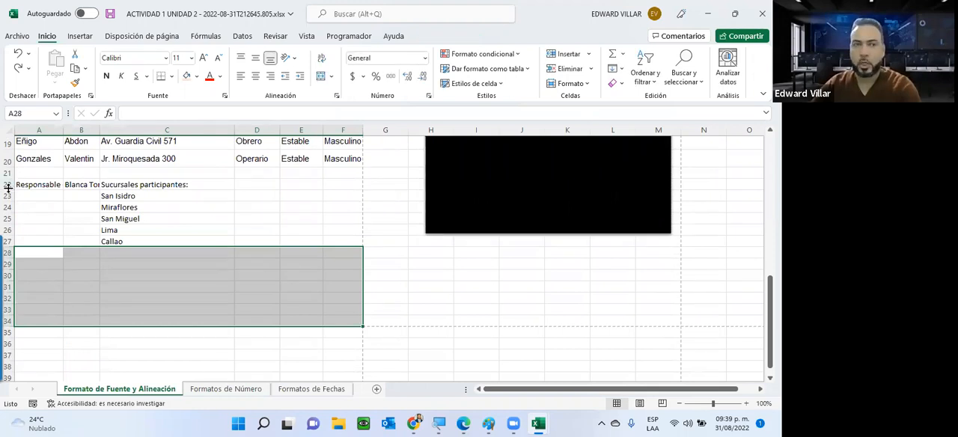
{"action": "left_click_drag", "start_coordinate": [11, 214], "coordinate": [76, 201]}
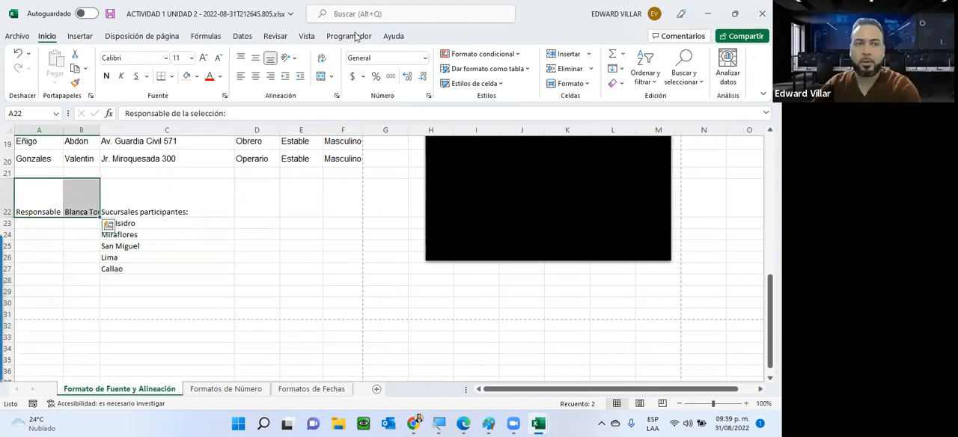
{"action": "left_click", "coordinate": [322, 60]}
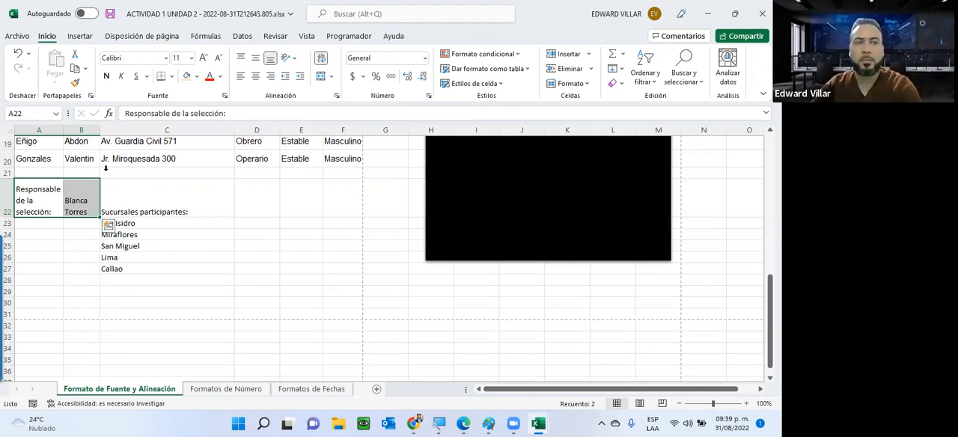
Center the wrapped text in A22:B22 vertically and horizontally
{"action": "left_click", "coordinate": [256, 60]}
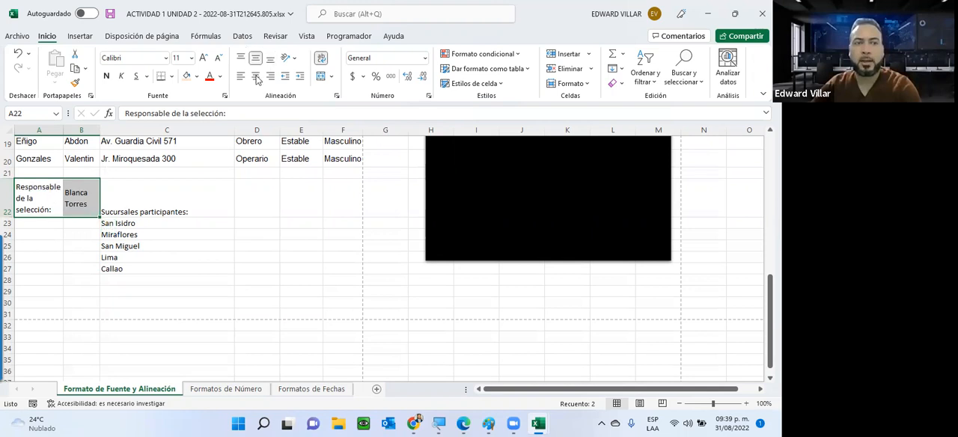
{"action": "left_click", "coordinate": [256, 76]}
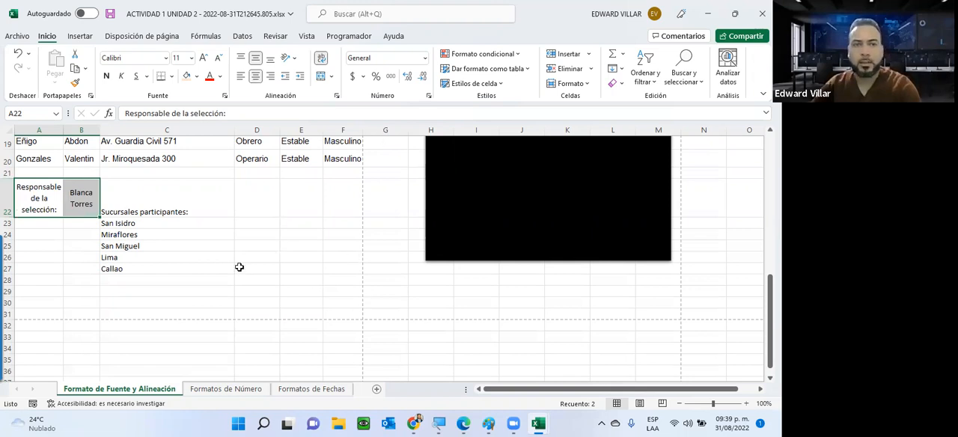
{"action": "scroll", "coordinate": [225, 270], "scroll_direction": "up", "scroll_amount": 2}
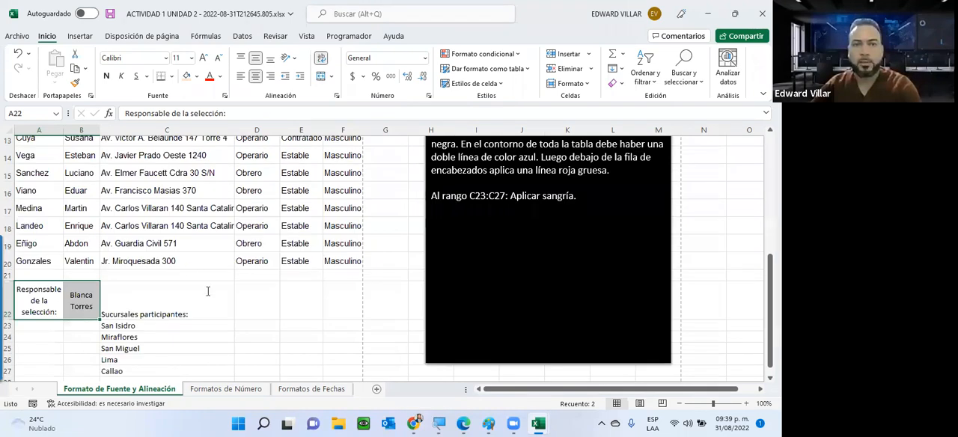
{"action": "scroll", "coordinate": [209, 291], "scroll_direction": "down", "scroll_amount": 2}
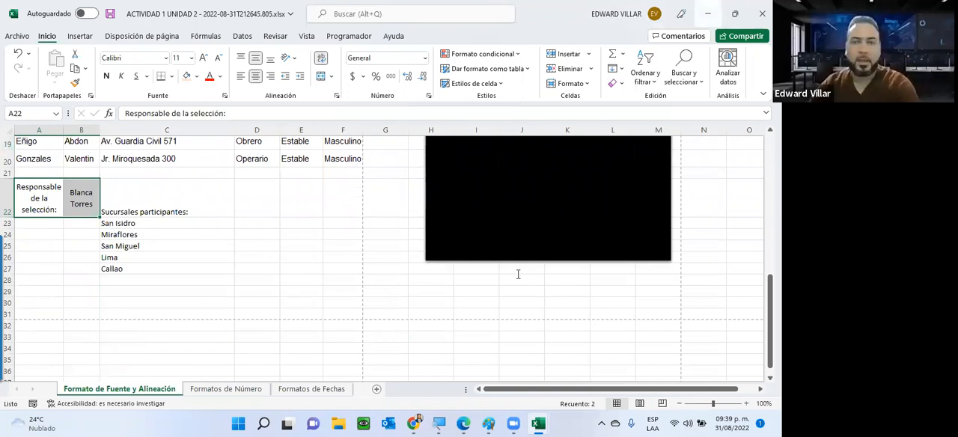
Apply thin black borders to all cells in A3:F20 and check the table in the print preview
{"action": "scroll", "coordinate": [503, 214], "scroll_direction": "up", "scroll_amount": 4}
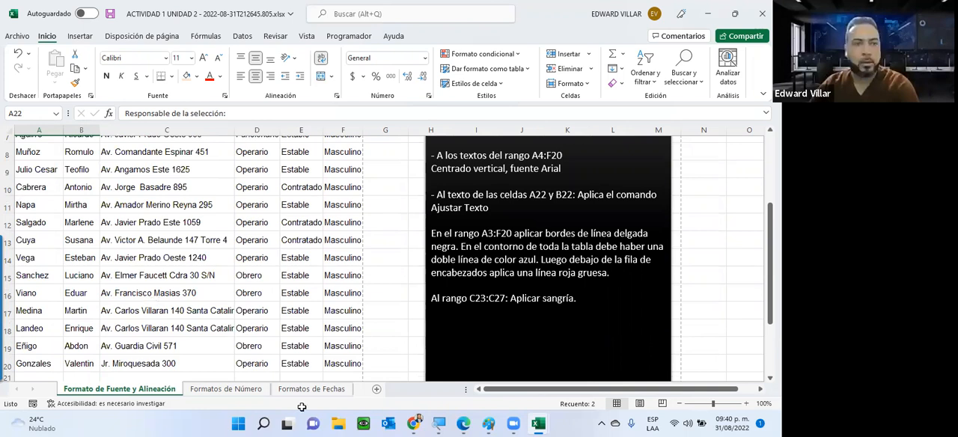
{"action": "scroll", "coordinate": [345, 360], "scroll_direction": "up", "scroll_amount": 3}
{"action": "left_click_drag", "start_coordinate": [37, 199], "coordinate": [352, 322]}
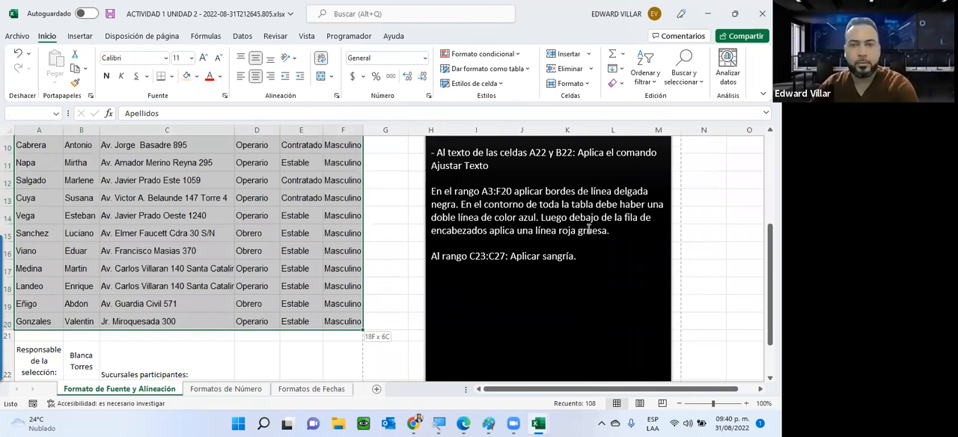
{"action": "scroll", "coordinate": [645, 231], "scroll_direction": "up", "scroll_amount": 1}
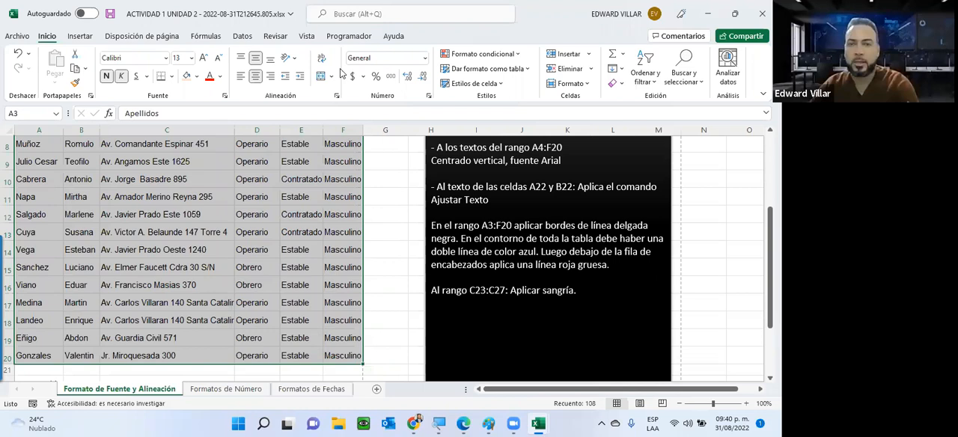
{"action": "left_click", "coordinate": [171, 76]}
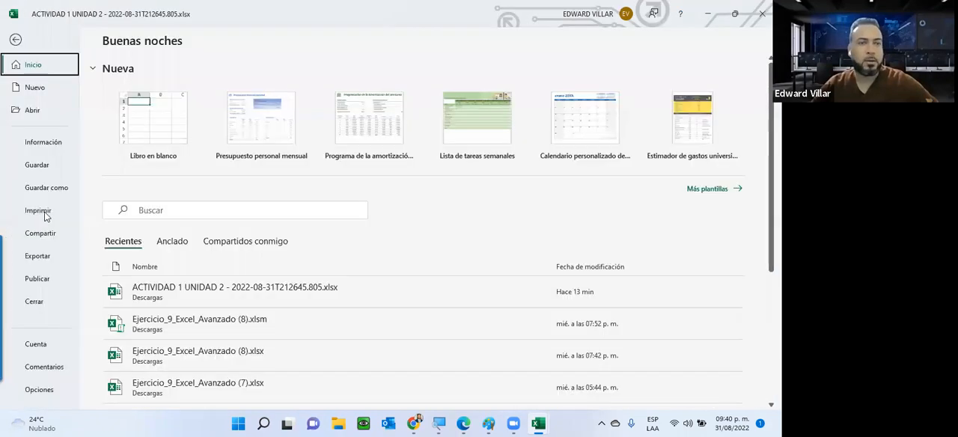
{"action": "left_click", "coordinate": [45, 216]}
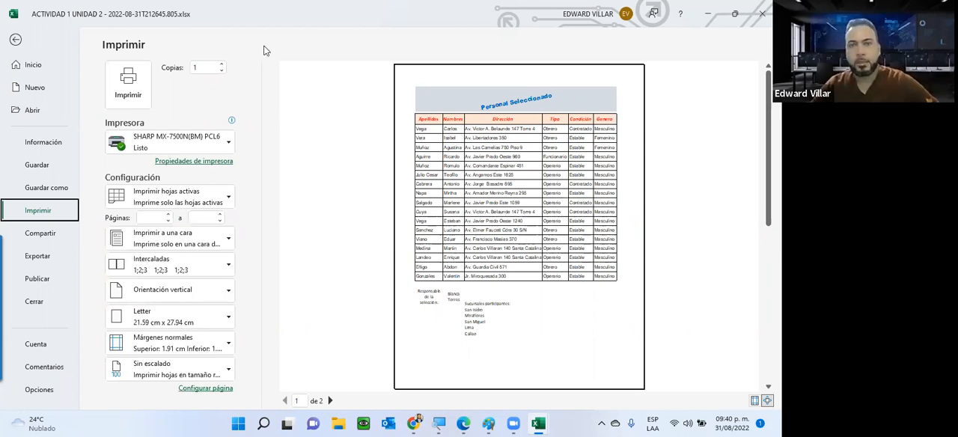
{"action": "left_click", "coordinate": [14, 40]}
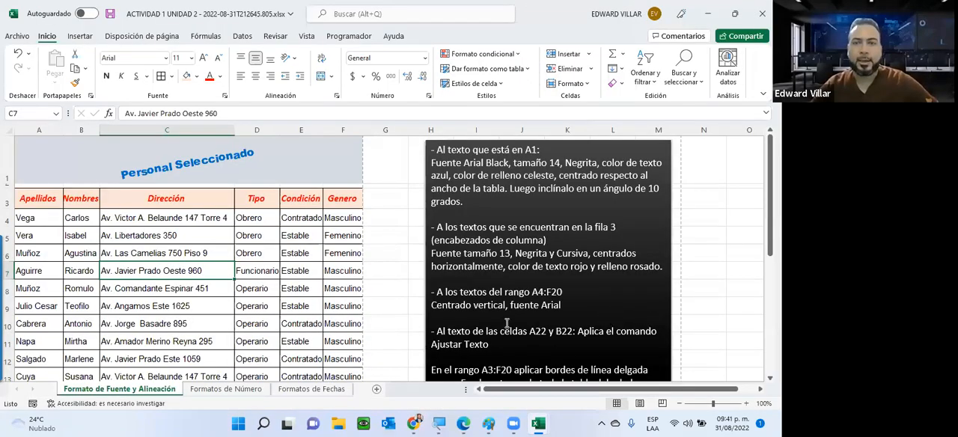
Add a blue double-line outline around the whole table A3:F20, as the border instruction asks
{"action": "scroll", "coordinate": [507, 324], "scroll_direction": "down", "scroll_amount": 2}
{"action": "left_click_drag", "start_coordinate": [461, 316], "coordinate": [509, 325]}
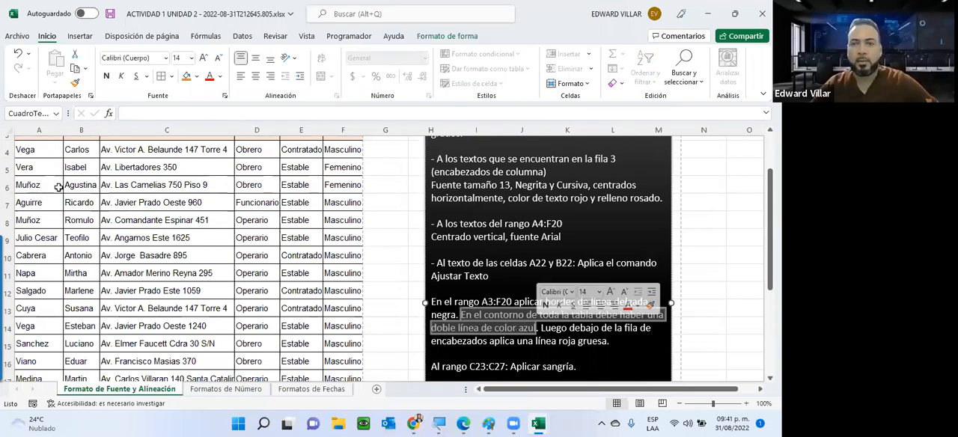
{"action": "scroll", "coordinate": [346, 186], "scroll_direction": "up", "scroll_amount": 1}
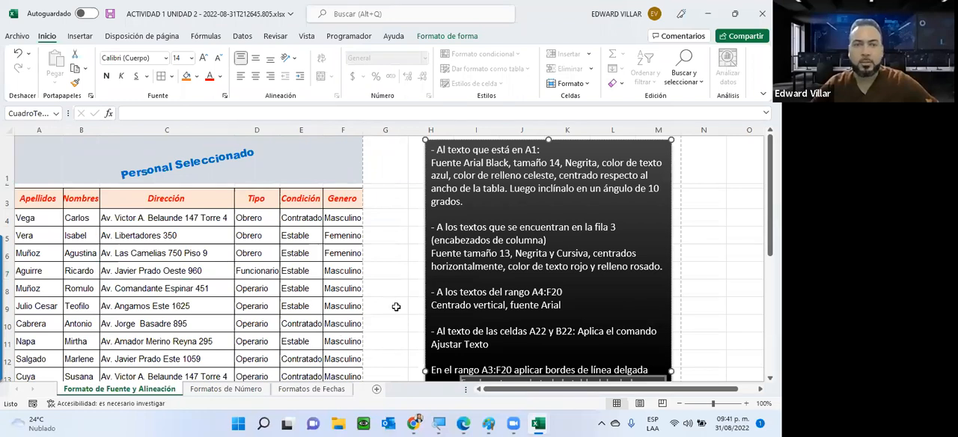
{"action": "left_click_drag", "start_coordinate": [37, 199], "coordinate": [301, 378]}
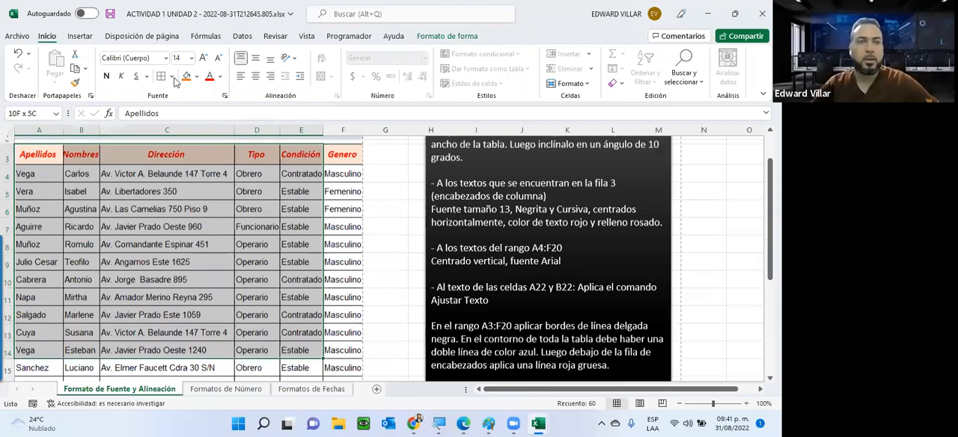
{"action": "left_click_drag", "start_coordinate": [212, 389], "coordinate": [188, 403]}
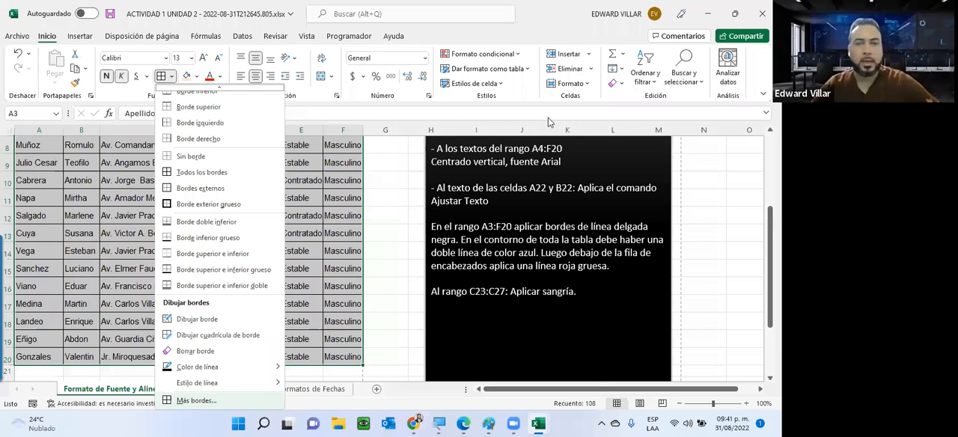
{"action": "scroll", "coordinate": [511, 145], "scroll_direction": "up", "scroll_amount": 3}
{"action": "key", "text": "ctrl+1"}
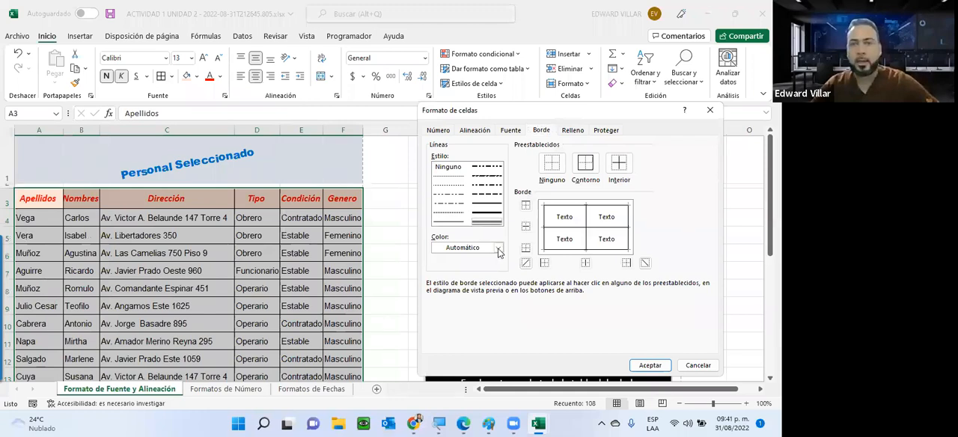
{"action": "left_click", "coordinate": [499, 249]}
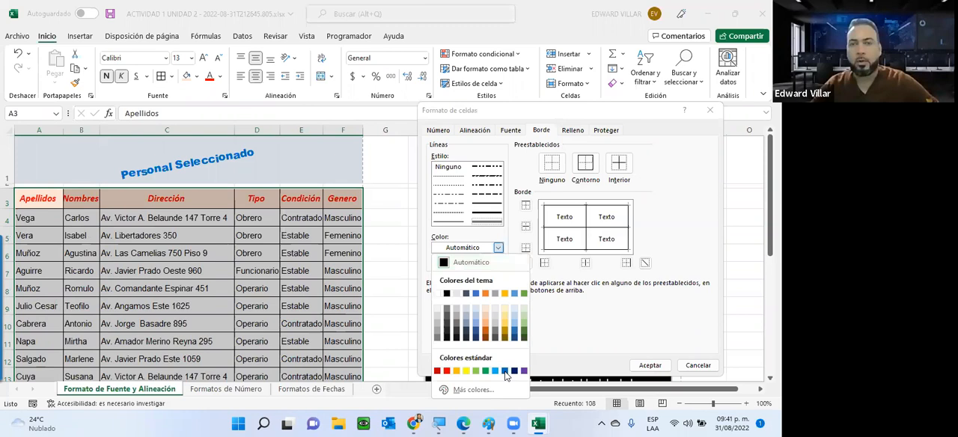
{"action": "left_click", "coordinate": [505, 371]}
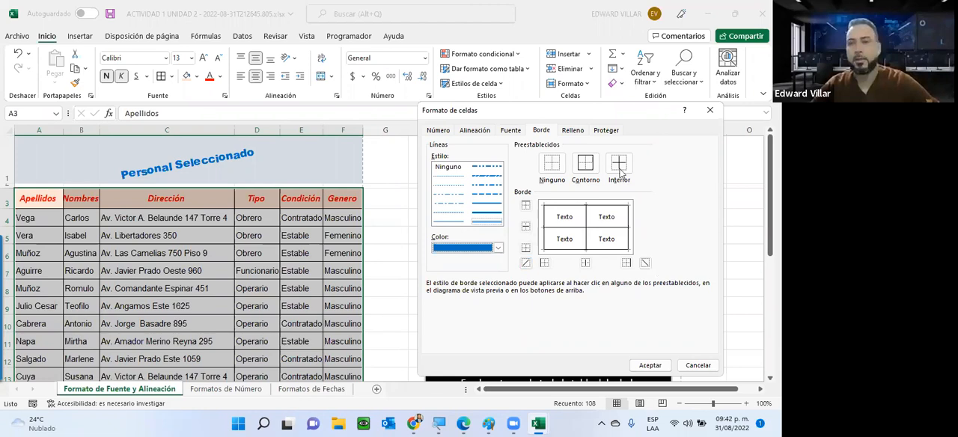
{"action": "left_click", "coordinate": [584, 170]}
{"action": "left_click", "coordinate": [651, 365]}
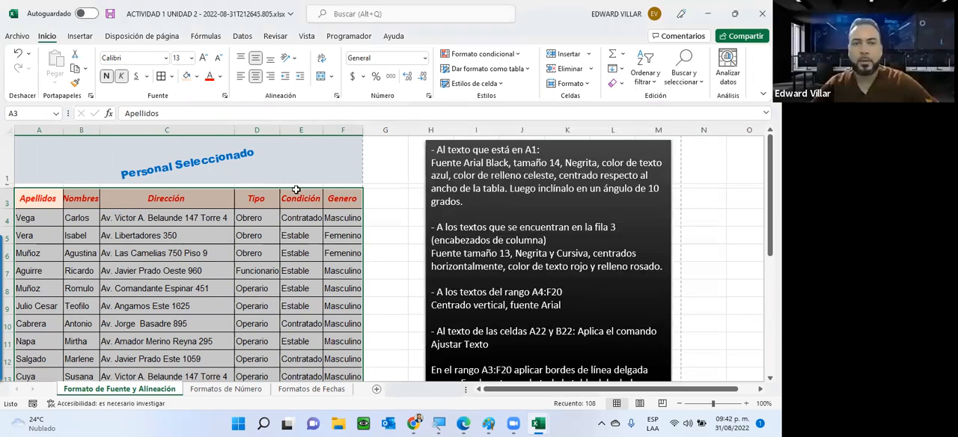
{"action": "left_click", "coordinate": [385, 271]}
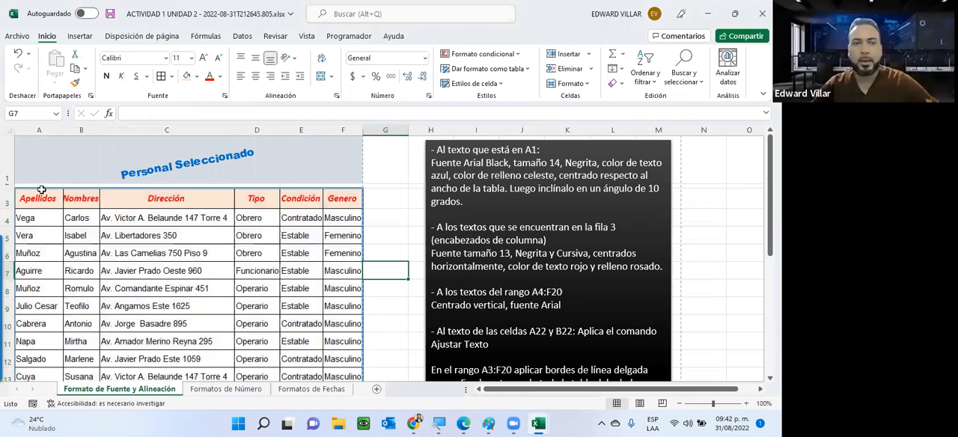
Apply a thick red line as the border beneath the header row A3:F3
{"action": "scroll", "coordinate": [396, 198], "scroll_direction": "down", "scroll_amount": 2}
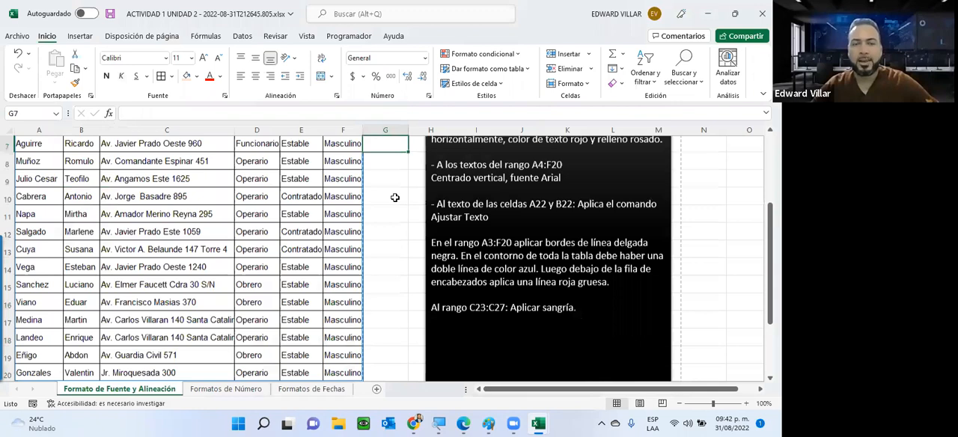
{"action": "scroll", "coordinate": [395, 197], "scroll_direction": "up", "scroll_amount": 2}
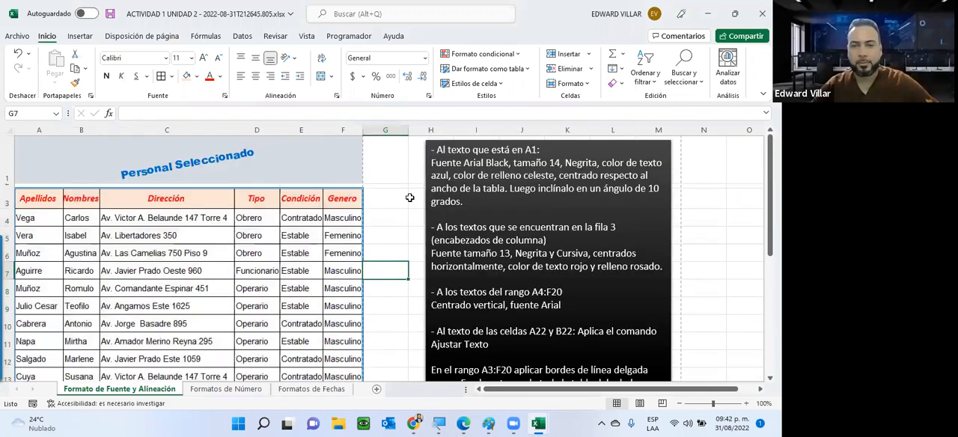
{"action": "scroll", "coordinate": [545, 304], "scroll_direction": "down", "scroll_amount": 2}
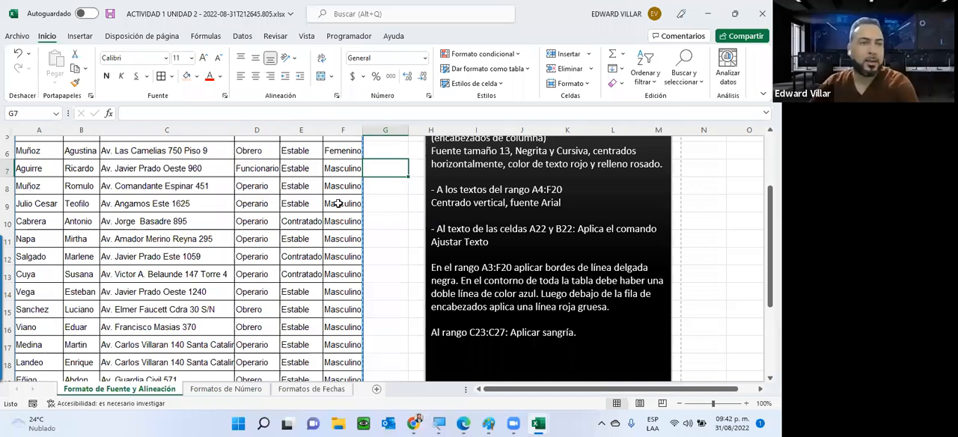
{"action": "scroll", "coordinate": [337, 204], "scroll_direction": "up", "scroll_amount": 2}
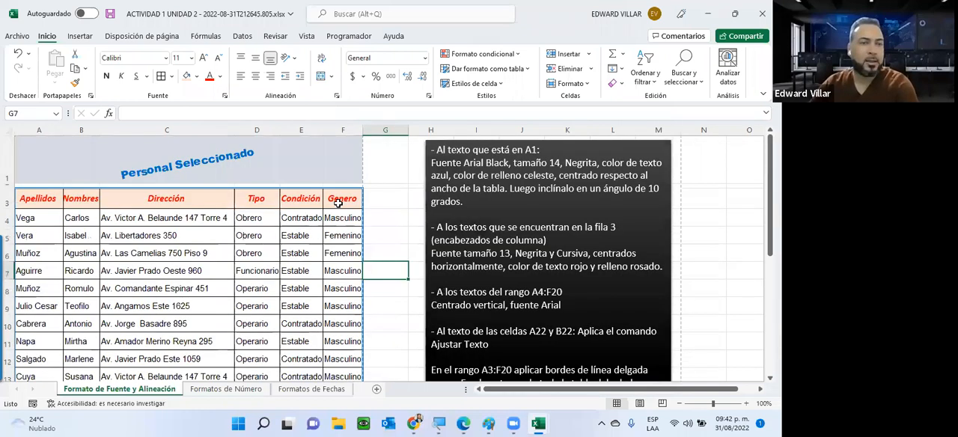
{"action": "left_click_drag", "start_coordinate": [38, 199], "coordinate": [343, 198]}
{"action": "left_click", "coordinate": [171, 76]}
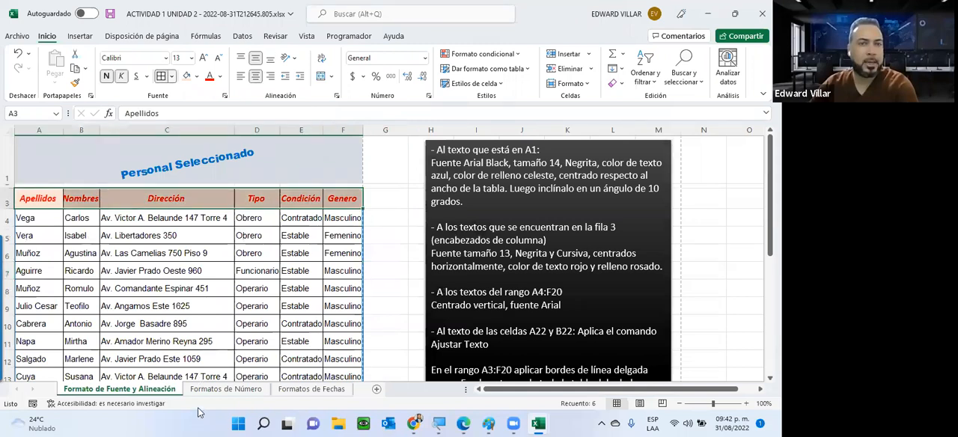
{"action": "scroll", "coordinate": [210, 387], "scroll_direction": "down", "scroll_amount": 1}
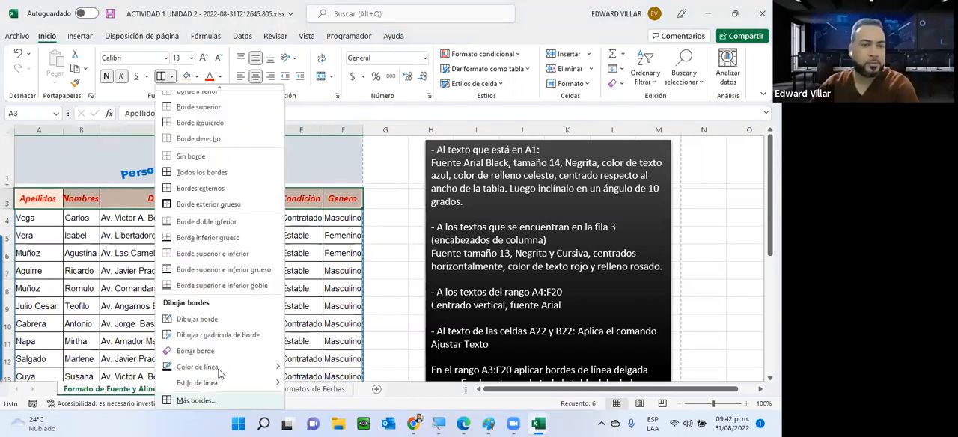
{"action": "left_click", "coordinate": [197, 400]}
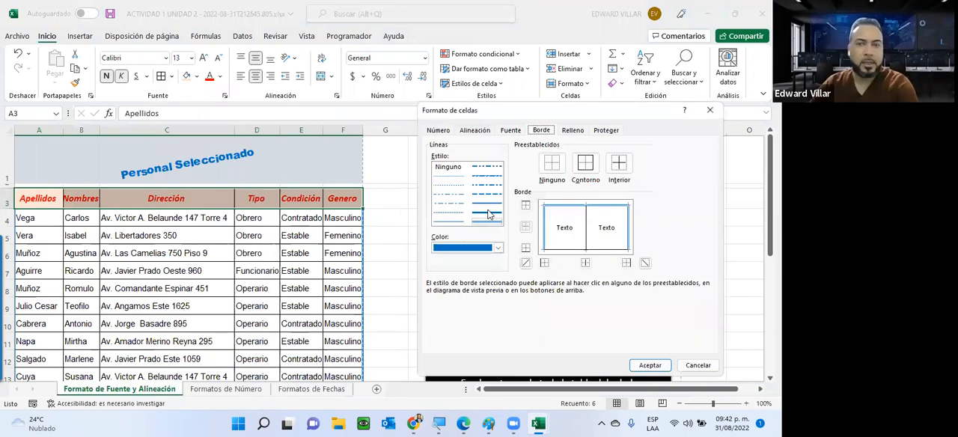
{"action": "left_click", "coordinate": [488, 215]}
{"action": "left_click", "coordinate": [496, 247]}
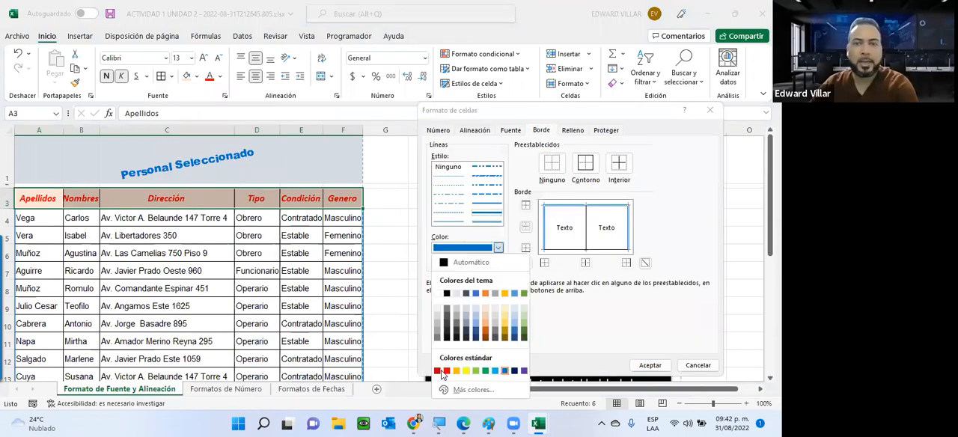
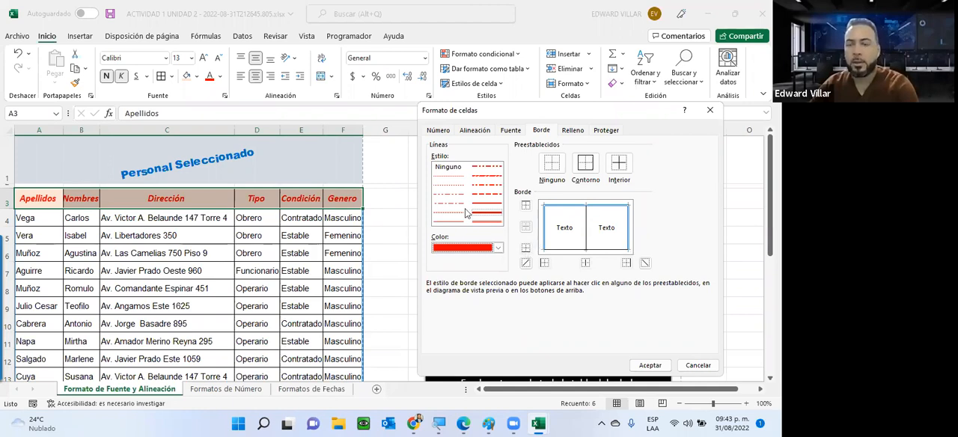
Place the thick red line on the bottom edge of the header cells A3:F3 and accept the border settings
{"action": "left_click", "coordinate": [527, 250]}
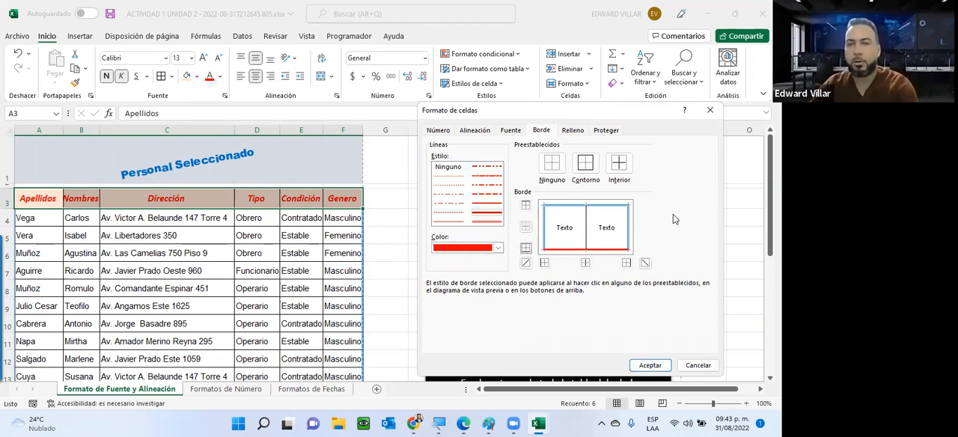
{"action": "left_click", "coordinate": [651, 365]}
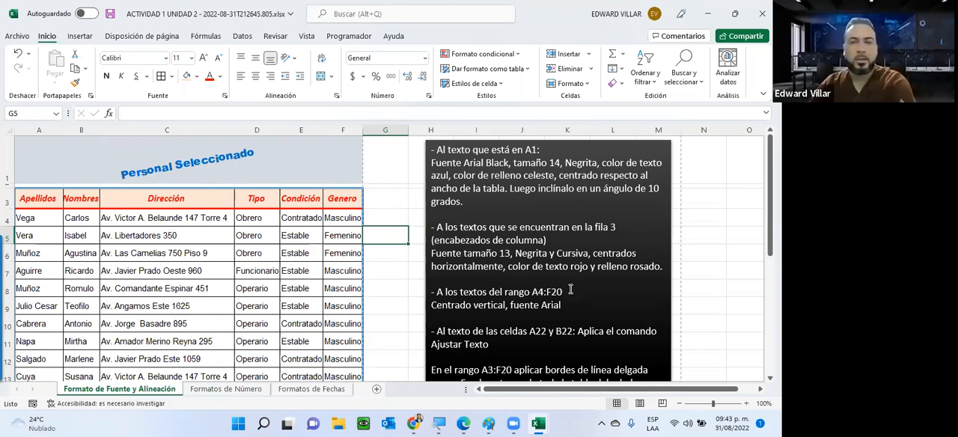
Indent the branch names in C23:C27 by two levels, as the last written instruction asks
{"action": "scroll", "coordinate": [545, 281], "scroll_direction": "down", "scroll_amount": 1}
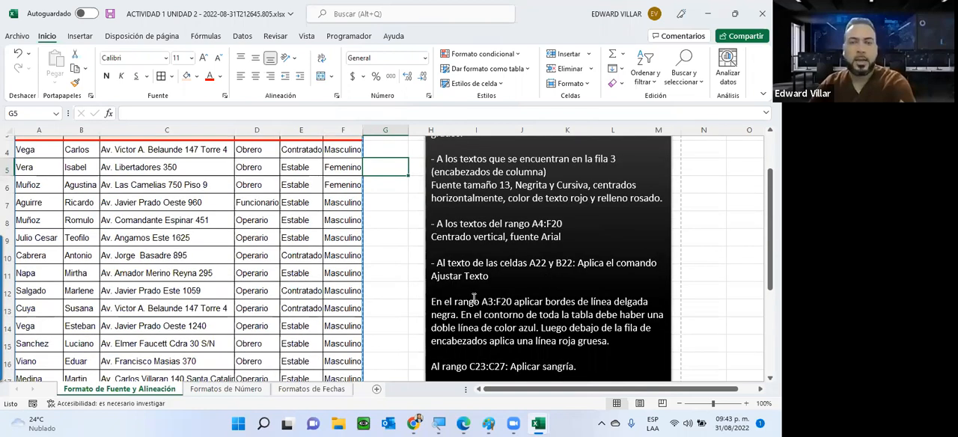
{"action": "scroll", "coordinate": [482, 298], "scroll_direction": "down", "scroll_amount": 1}
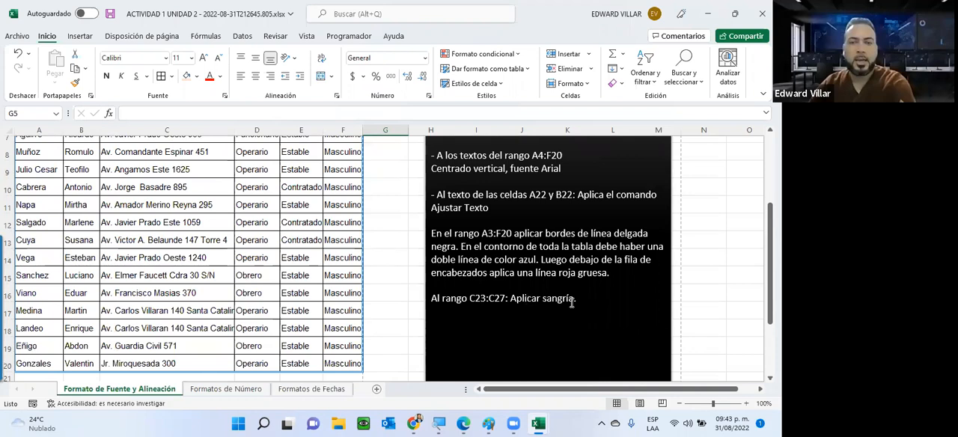
{"action": "scroll", "coordinate": [572, 302], "scroll_direction": "down", "scroll_amount": 3}
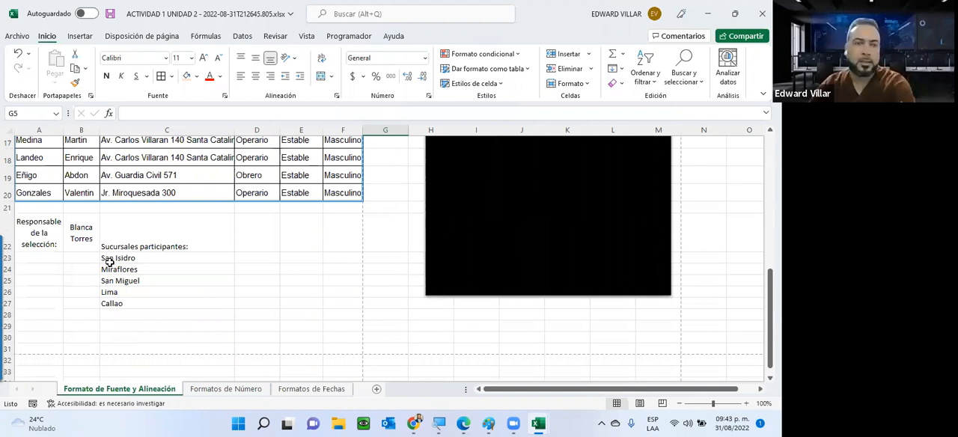
{"action": "left_click_drag", "start_coordinate": [117, 258], "coordinate": [111, 303]}
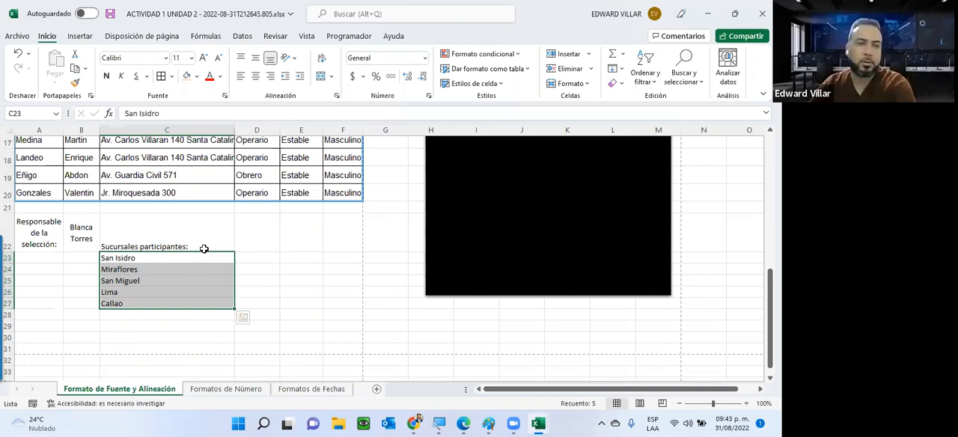
{"action": "left_click", "coordinate": [301, 79]}
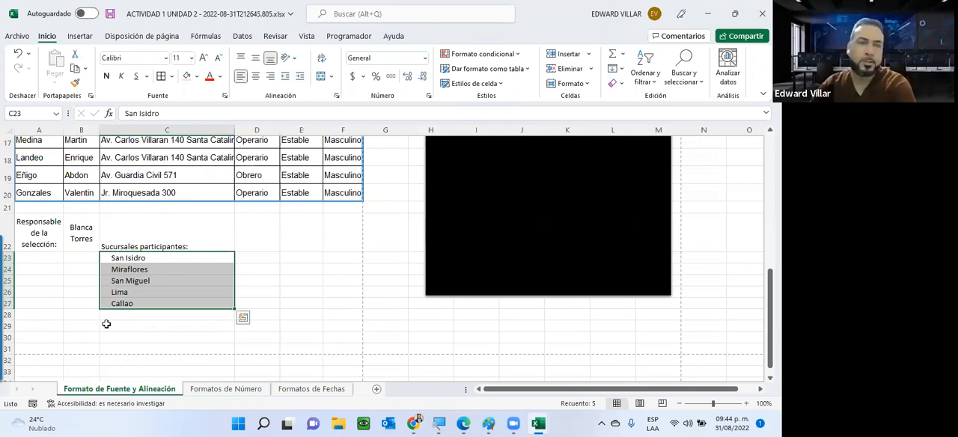
{"action": "left_click", "coordinate": [300, 77]}
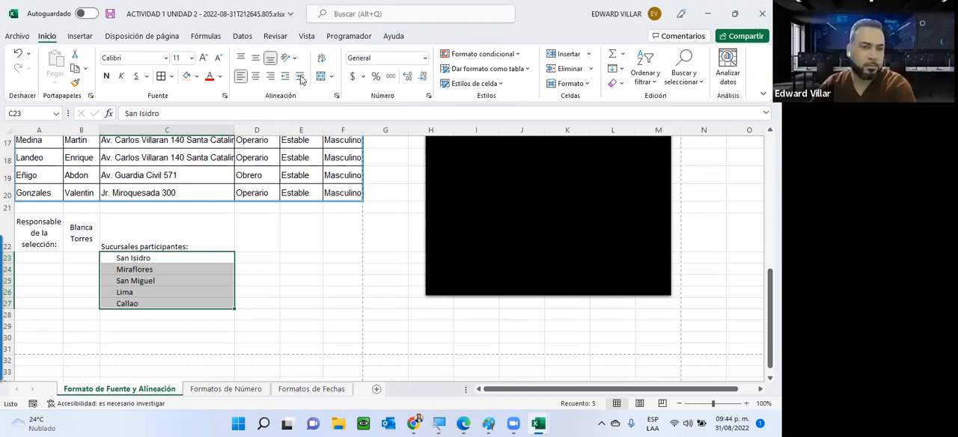
{"action": "left_click", "coordinate": [304, 260]}
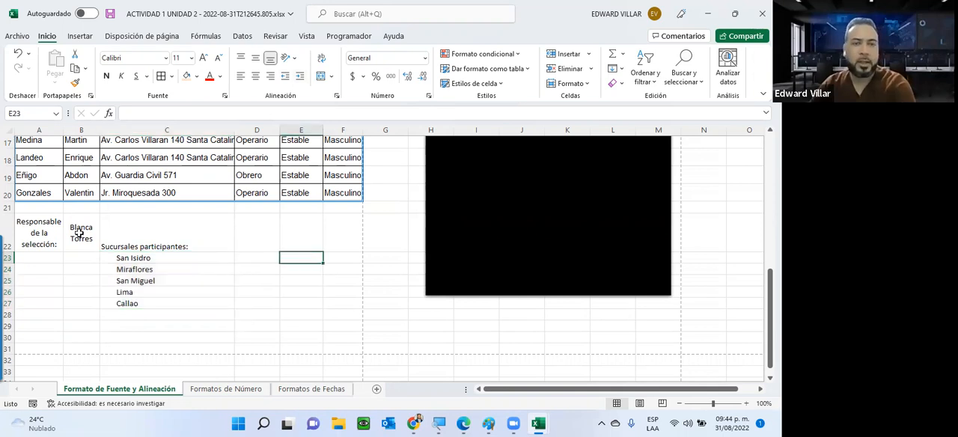
Review the formatted personnel table against the written font and alignment instructions
{"action": "scroll", "coordinate": [78, 233], "scroll_direction": "up", "scroll_amount": 3}
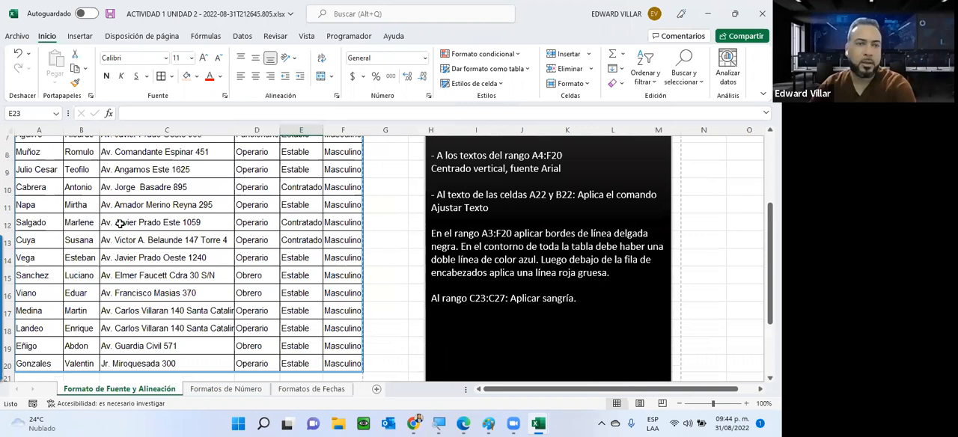
{"action": "scroll", "coordinate": [323, 293], "scroll_direction": "up", "scroll_amount": 2}
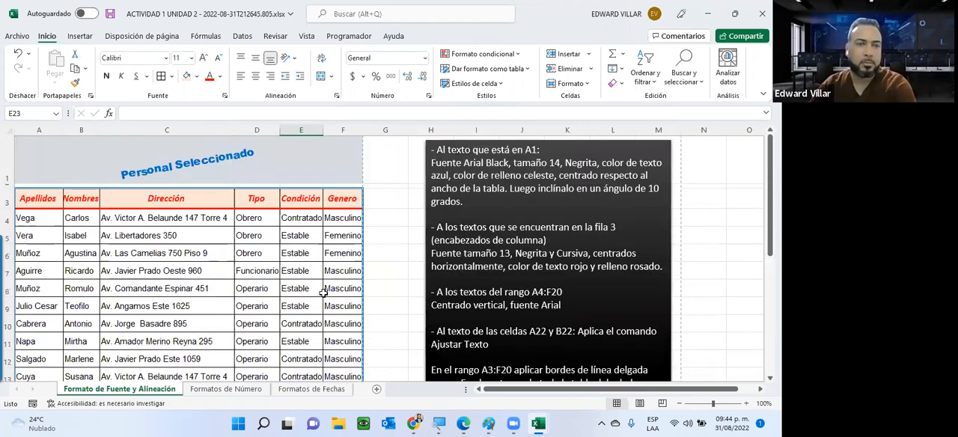
{"action": "left_click", "coordinate": [167, 271]}
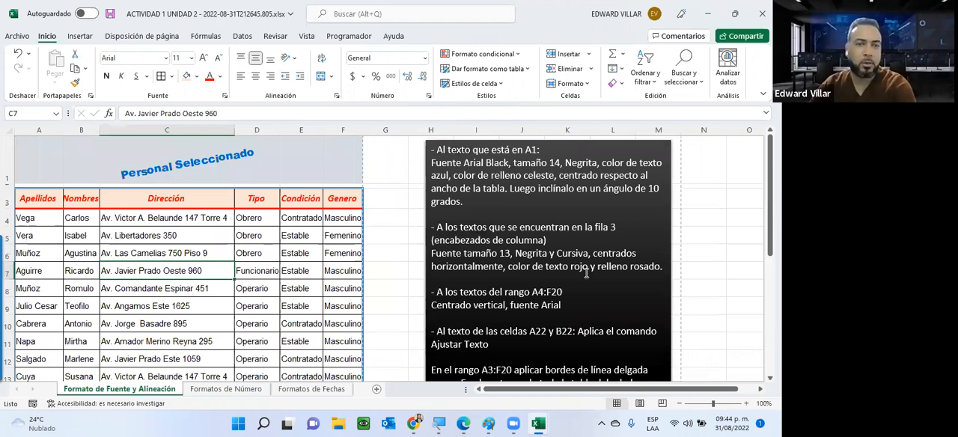
{"action": "left_click", "coordinate": [300, 236]}
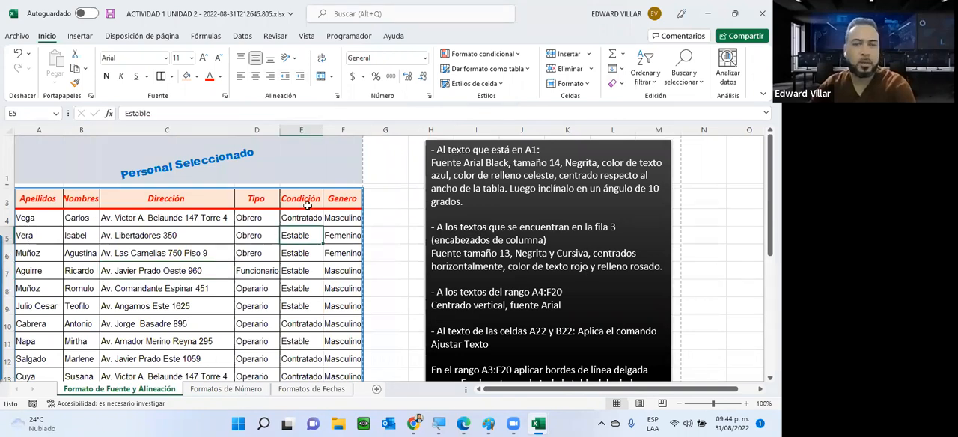
Switch to the Formatos de Número sheet and look over the available number formats and the columns that need them
{"action": "key", "text": "ctrl+Page_Down"}
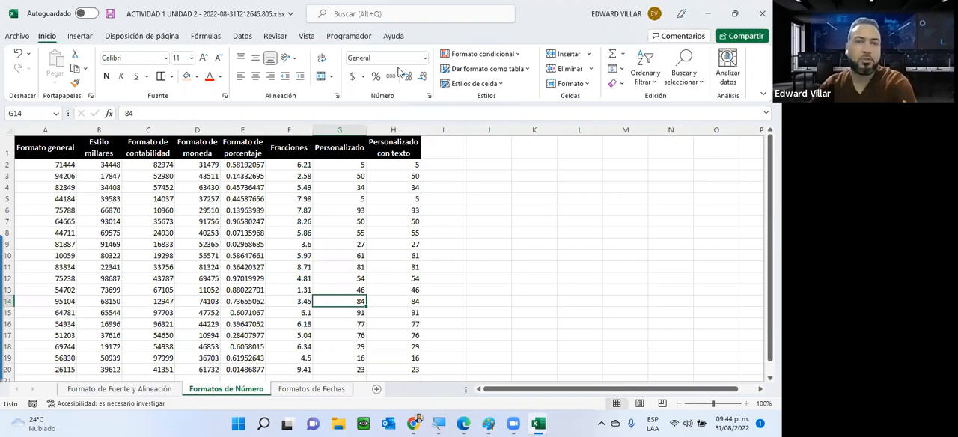
{"action": "left_click", "coordinate": [425, 58]}
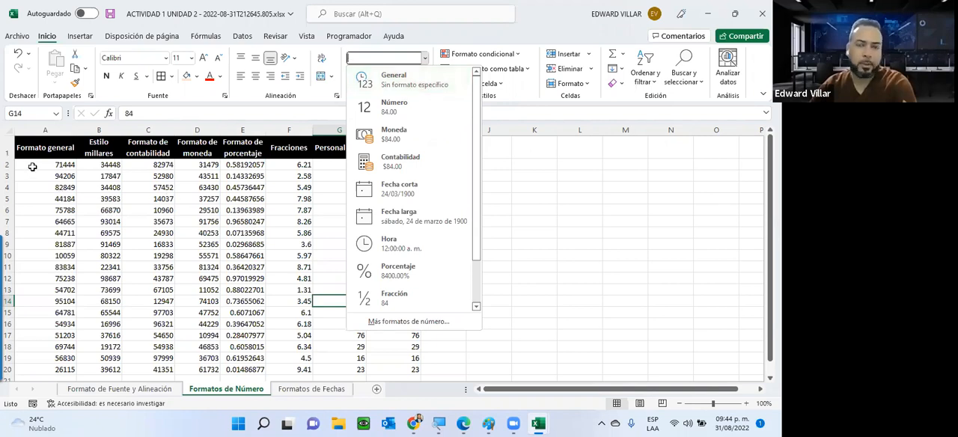
{"action": "left_click", "coordinate": [184, 224]}
{"action": "left_click", "coordinate": [47, 165]}
{"action": "left_click", "coordinate": [185, 224]}
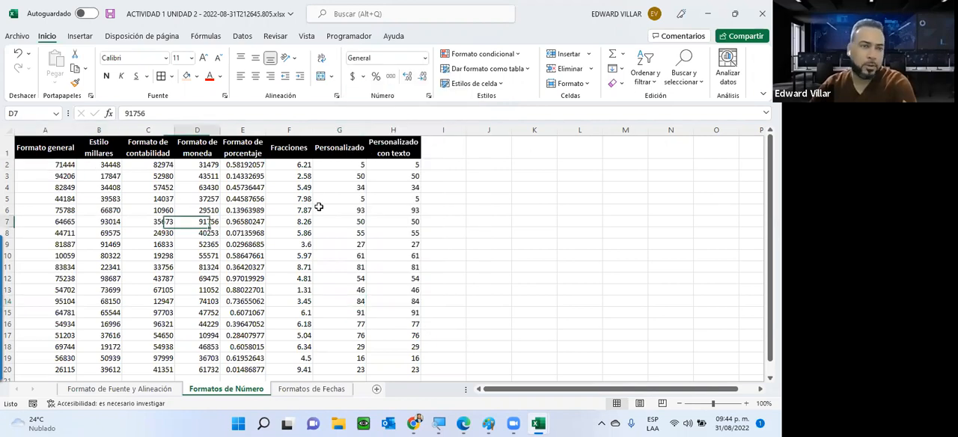
{"action": "left_click", "coordinate": [232, 219]}
{"action": "left_click", "coordinate": [343, 211]}
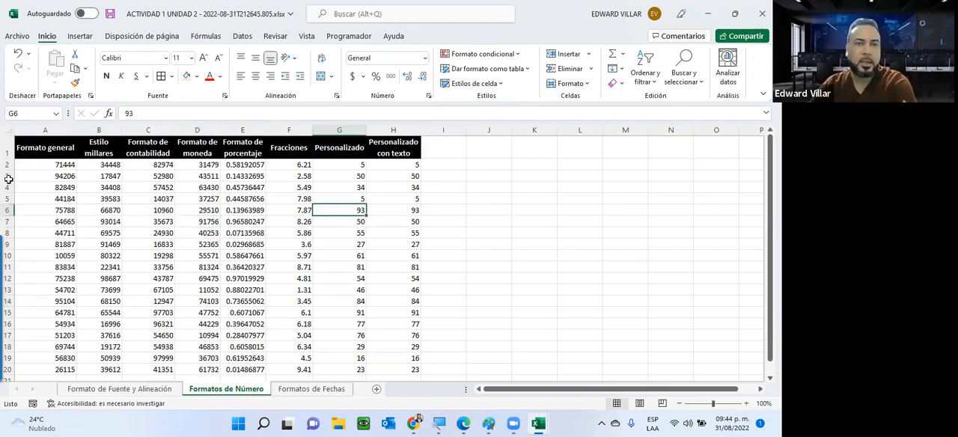
{"action": "left_click", "coordinate": [423, 211]}
{"action": "left_click", "coordinate": [148, 164]}
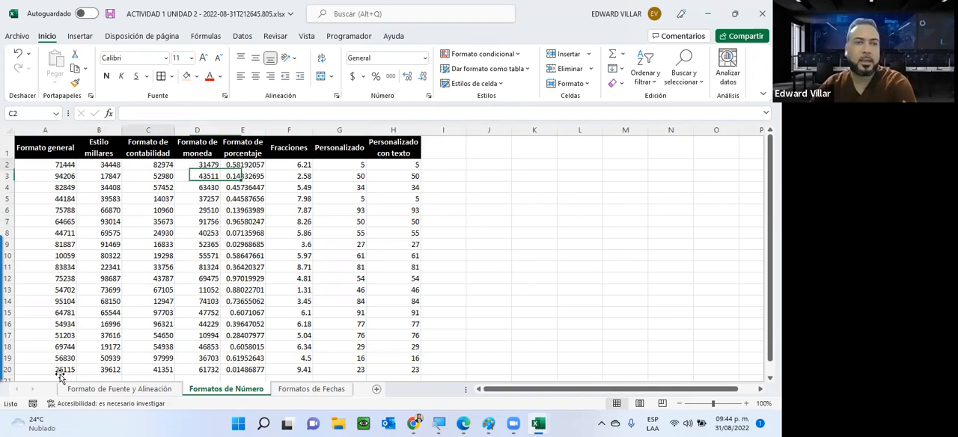
Apply the thousands style to B2:B20 and the Contabilidad format to C2:C20
{"action": "left_click_drag", "start_coordinate": [104, 165], "coordinate": [104, 351]}
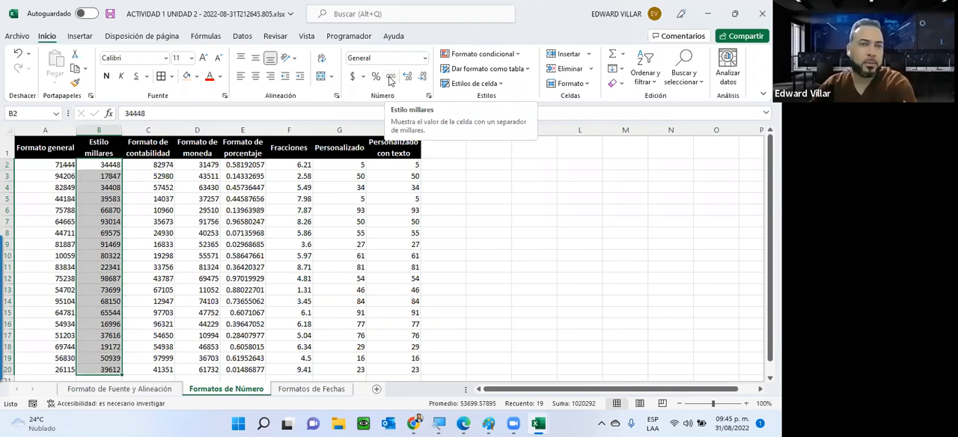
{"action": "left_click", "coordinate": [389, 78]}
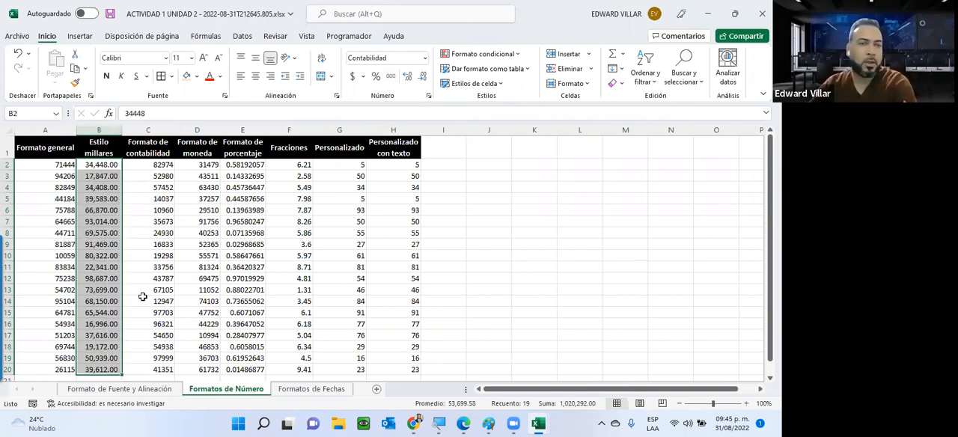
{"action": "left_click_drag", "start_coordinate": [158, 165], "coordinate": [157, 369]}
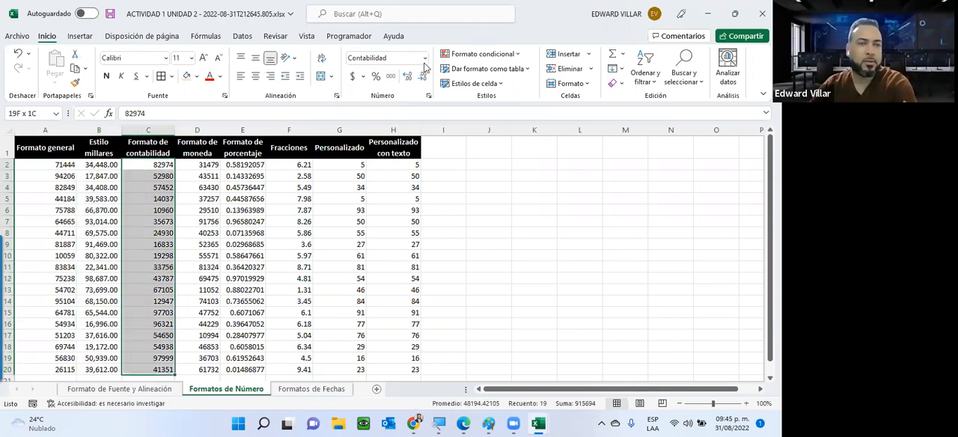
{"action": "left_click", "coordinate": [424, 57]}
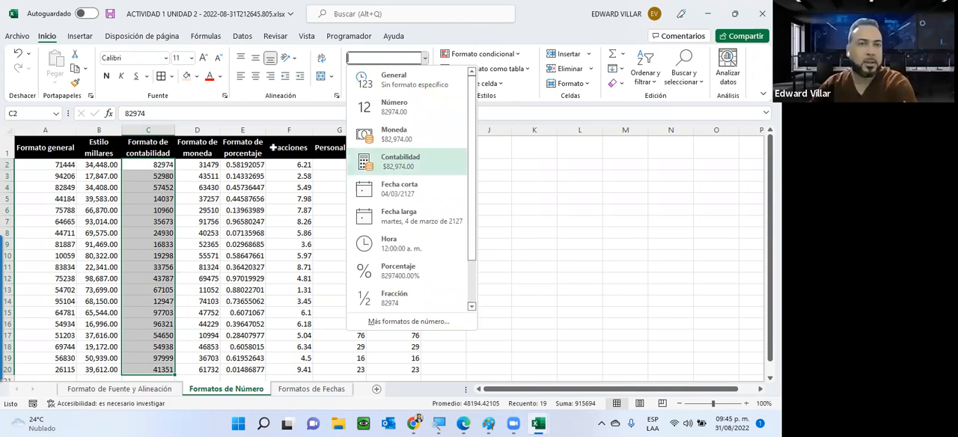
{"action": "left_click", "coordinate": [400, 158]}
Apply the Moneda number format to the currency column D2:D20
{"action": "left_click_drag", "start_coordinate": [197, 164], "coordinate": [197, 370]}
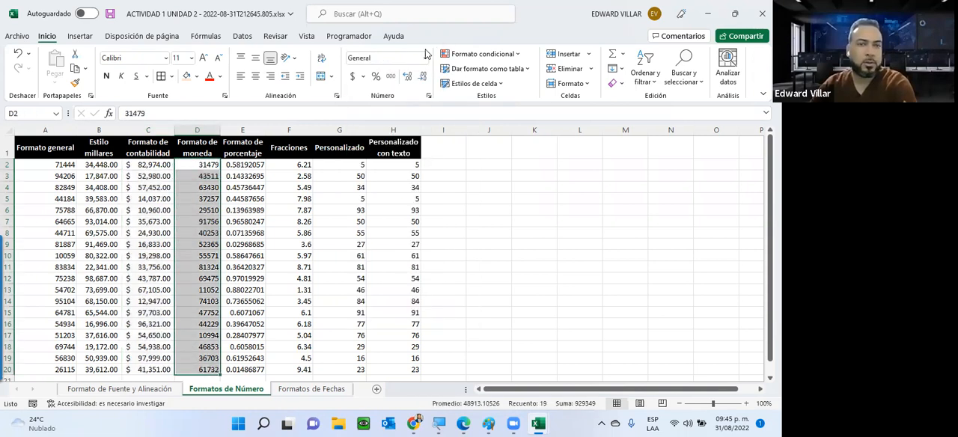
{"action": "left_click", "coordinate": [424, 57]}
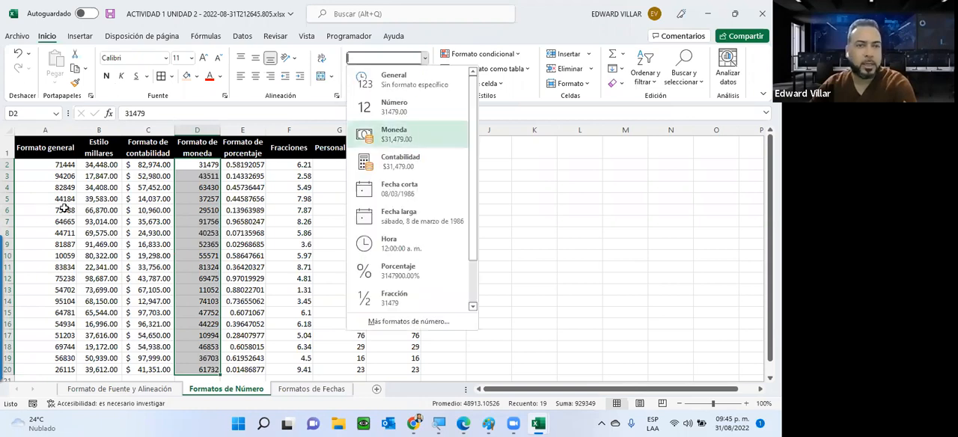
{"action": "key", "text": "Return"}
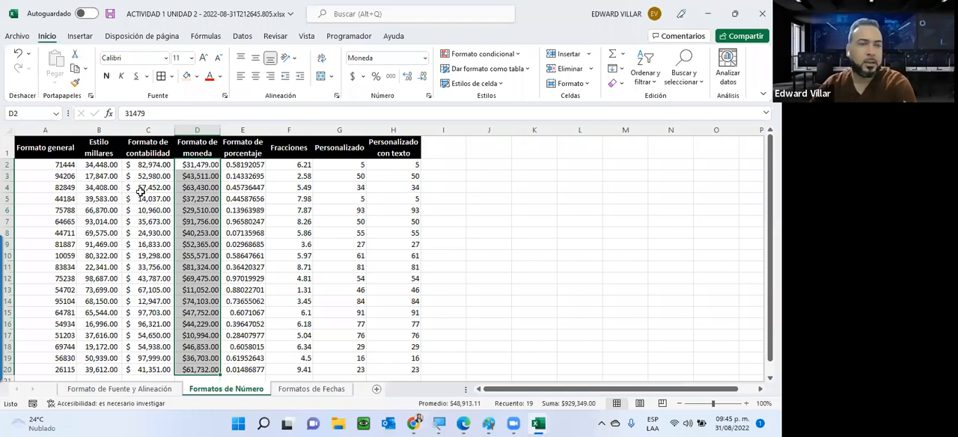
Compare the thousands, accounting and currency formats in columns B to D and examine the underlying value of B3
{"action": "left_click", "coordinate": [98, 187]}
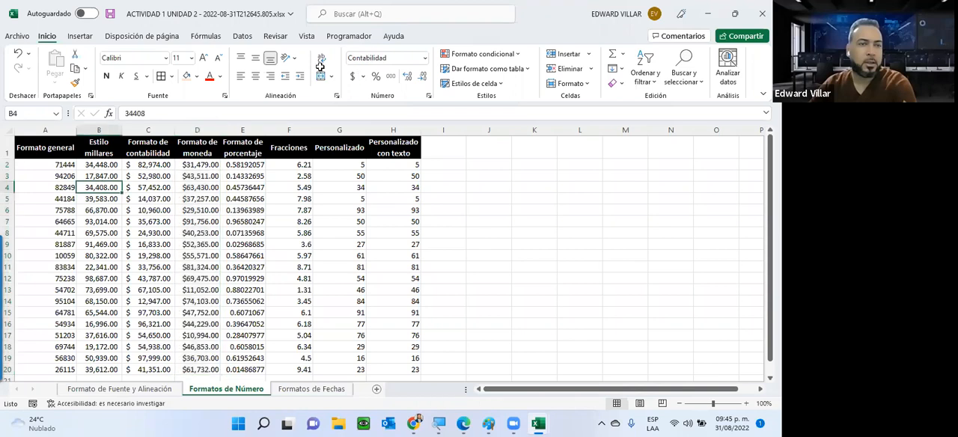
{"action": "left_click", "coordinate": [141, 187]}
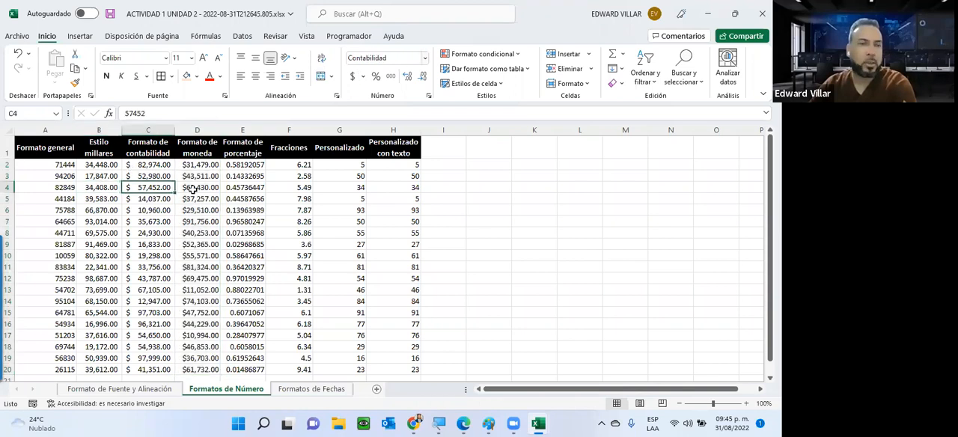
{"action": "left_click", "coordinate": [193, 189]}
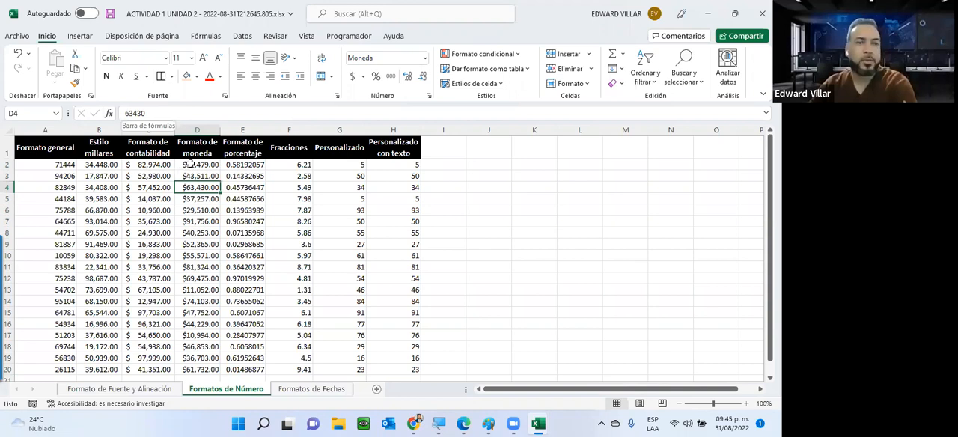
{"action": "left_click_drag", "start_coordinate": [197, 164], "coordinate": [38, 329]}
{"action": "left_click_drag", "start_coordinate": [114, 233], "coordinate": [45, 335]}
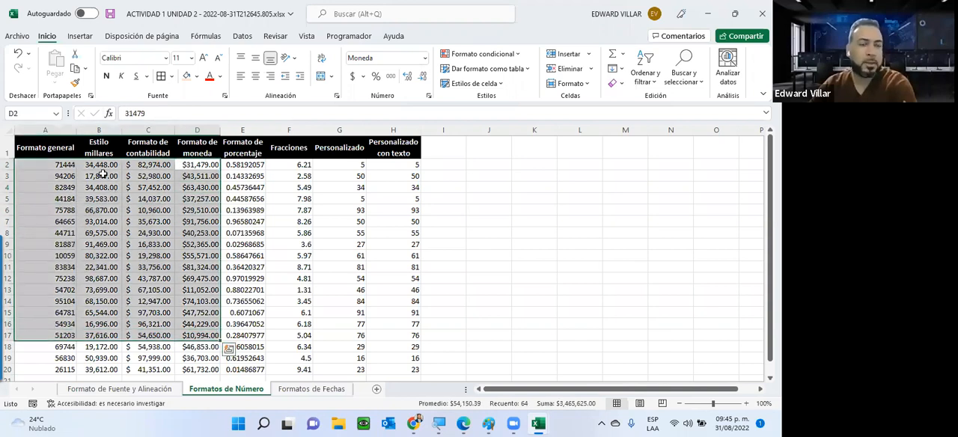
{"action": "left_click", "coordinate": [102, 174]}
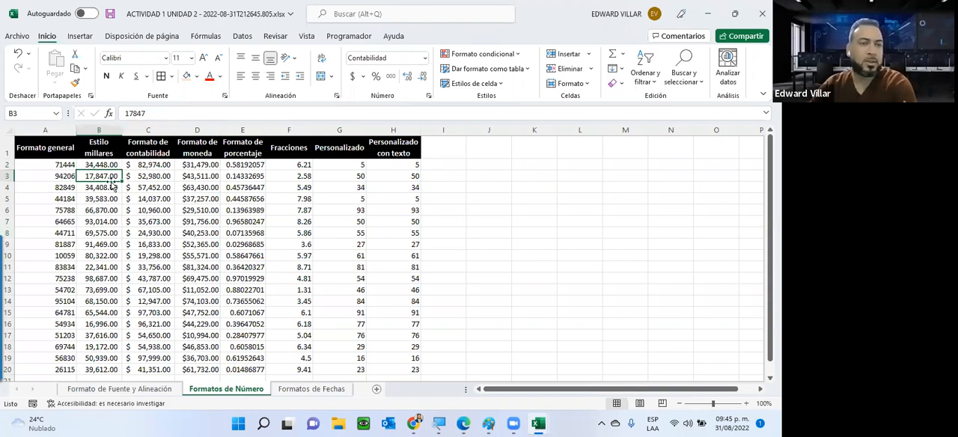
{"action": "left_click", "coordinate": [128, 113]}
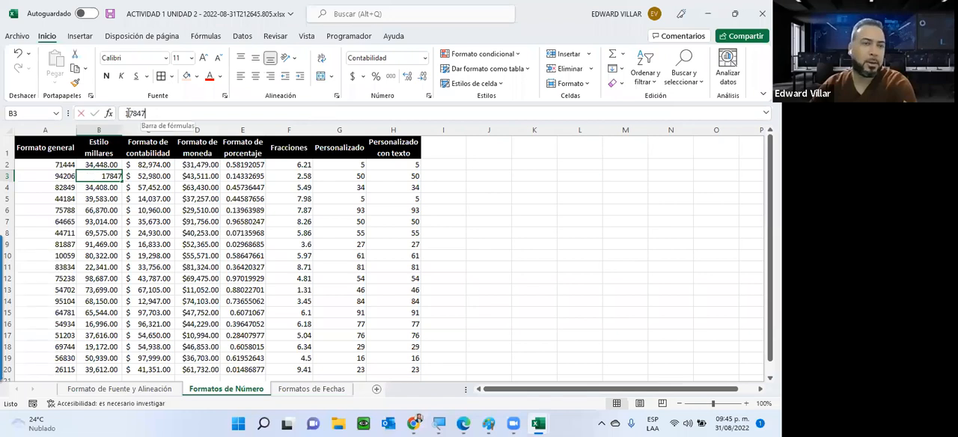
{"action": "double_click", "coordinate": [133, 113]}
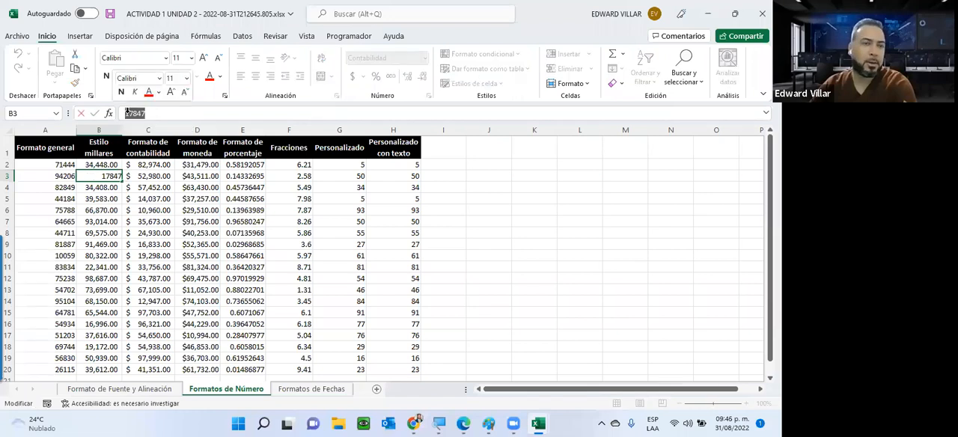
{"action": "left_click", "coordinate": [157, 200]}
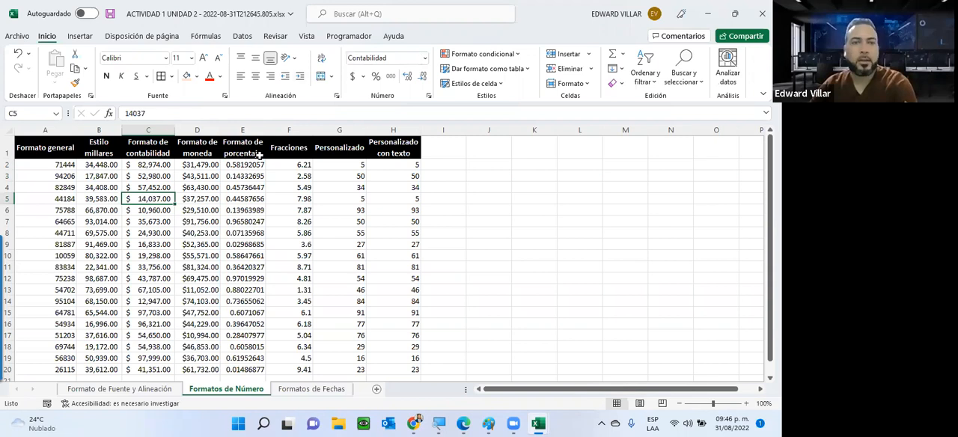
{"action": "left_click_drag", "start_coordinate": [242, 164], "coordinate": [235, 222]}
{"action": "left_click", "coordinate": [425, 58]}
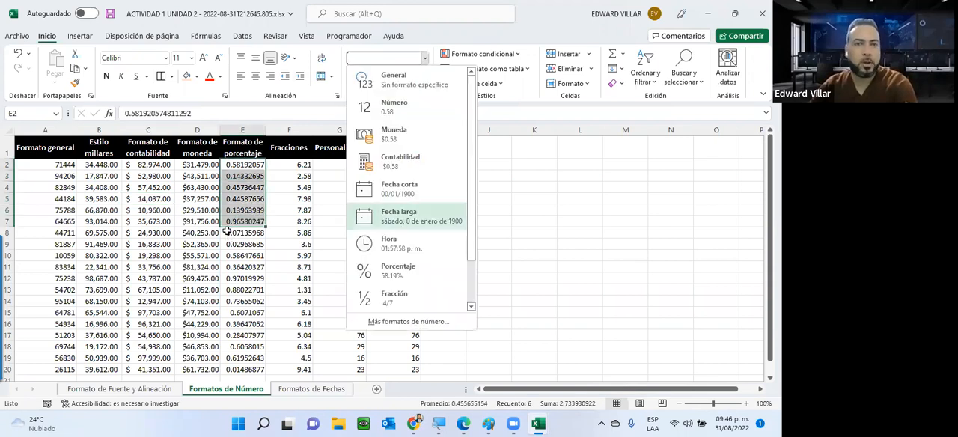
{"action": "left_click", "coordinate": [227, 181]}
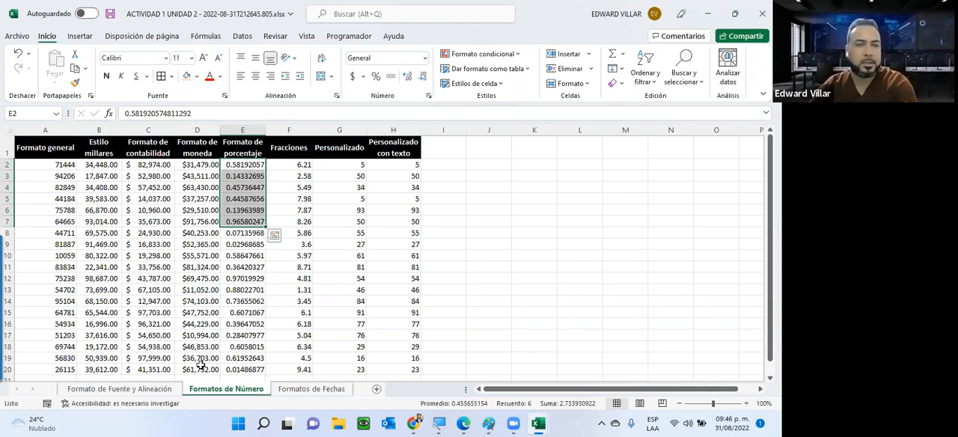
Examine the Moneda format settings for D2:D20, including decimal places, currency symbols and negative numbers, without changing them
{"action": "key", "text": "Left"}
{"action": "key", "text": "shift+Down"}
{"action": "key", "text": "shift+Down"}
{"action": "key", "text": "shift+Down"}
{"action": "key", "text": "shift+Down"}
{"action": "key", "text": "shift+Down"}
{"action": "key", "text": "shift+Down"}
{"action": "key", "text": "shift+Down"}
{"action": "key", "text": "shift+Down"}
{"action": "key", "text": "shift+Down"}
{"action": "key", "text": "shift+Down"}
{"action": "key", "text": "shift+Down"}
{"action": "key", "text": "shift+Down"}
{"action": "key", "text": "shift+Down"}
{"action": "key", "text": "shift+Down"}
{"action": "key", "text": "shift+Down"}
{"action": "key", "text": "shift+Down"}
{"action": "key", "text": "shift+Down"}
{"action": "key", "text": "shift+Down"}
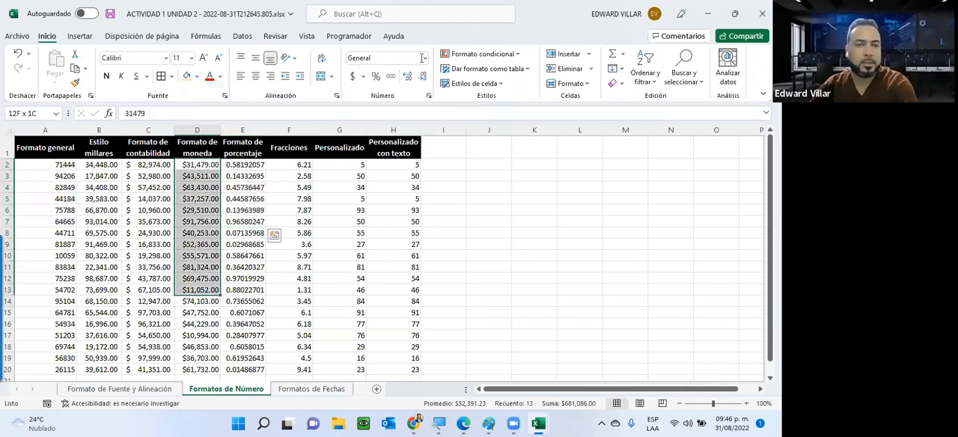
{"action": "left_click", "coordinate": [423, 59]}
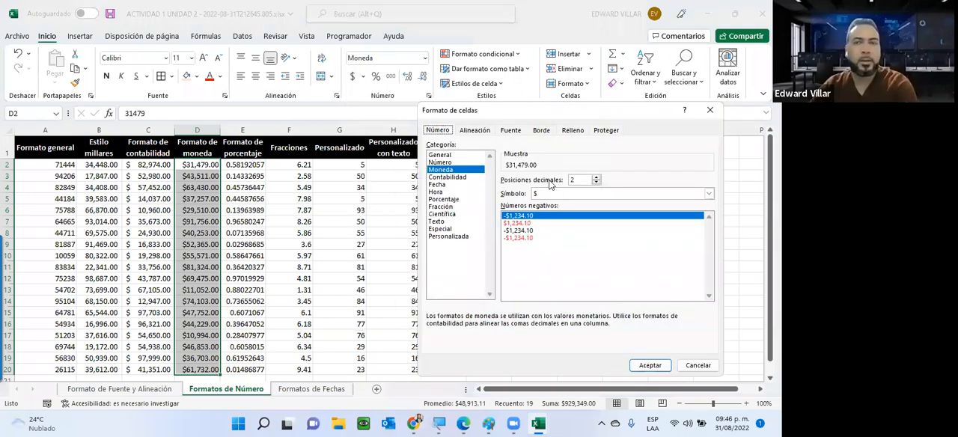
{"action": "left_click_drag", "start_coordinate": [580, 179], "coordinate": [526, 186]}
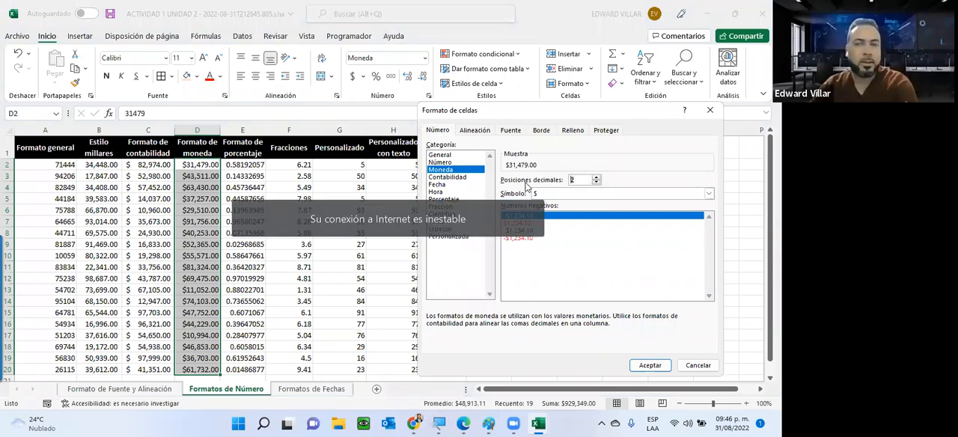
{"action": "left_click", "coordinate": [594, 195]}
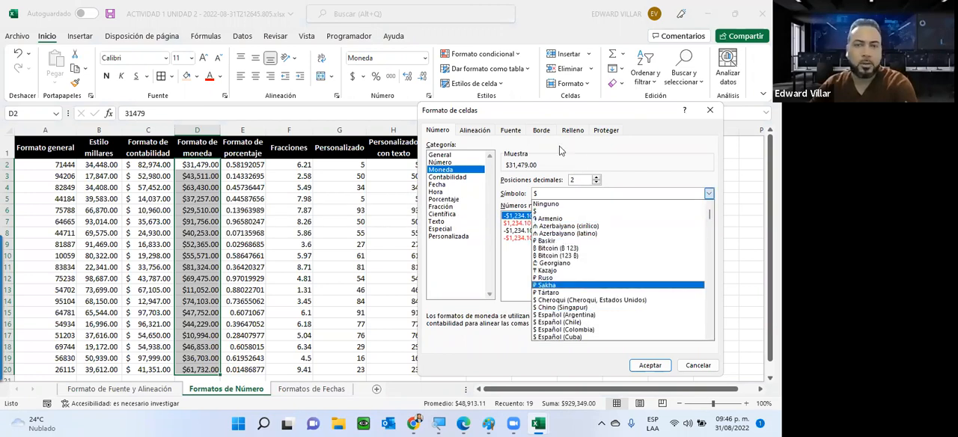
{"action": "left_click", "coordinate": [726, 362]}
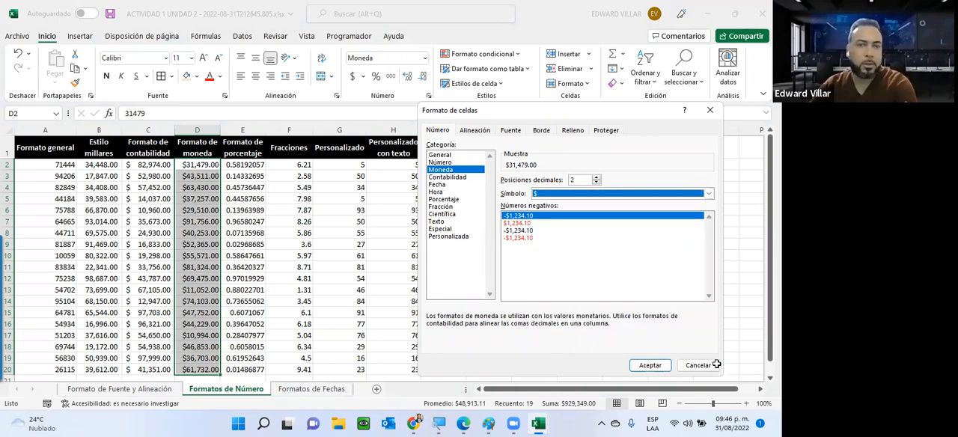
{"action": "key", "text": "Escape"}
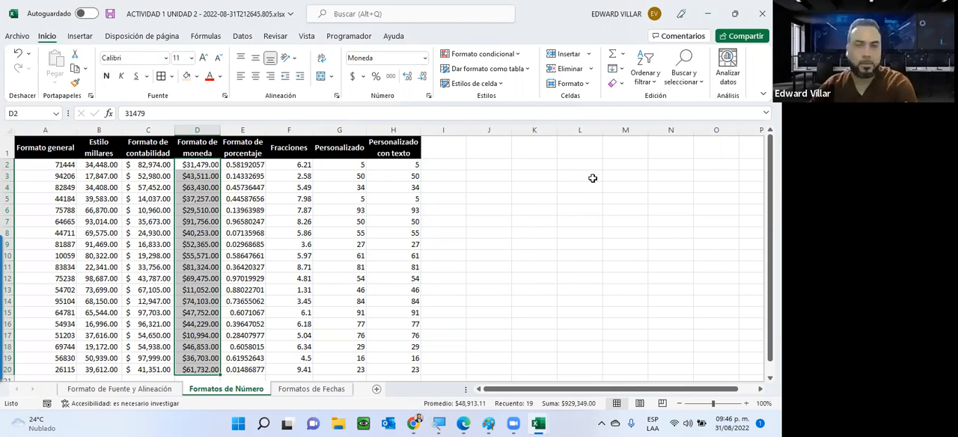
{"action": "left_click_drag", "start_coordinate": [535, 378], "coordinate": [527, 165]}
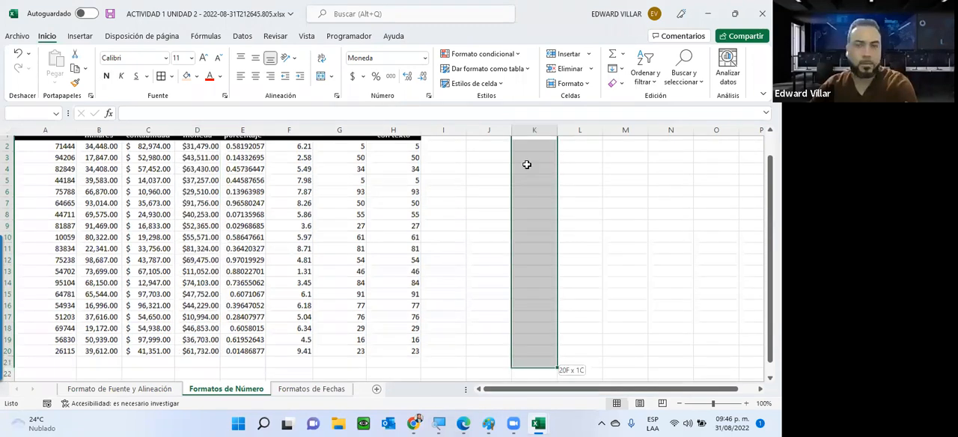
{"action": "left_click", "coordinate": [579, 176]}
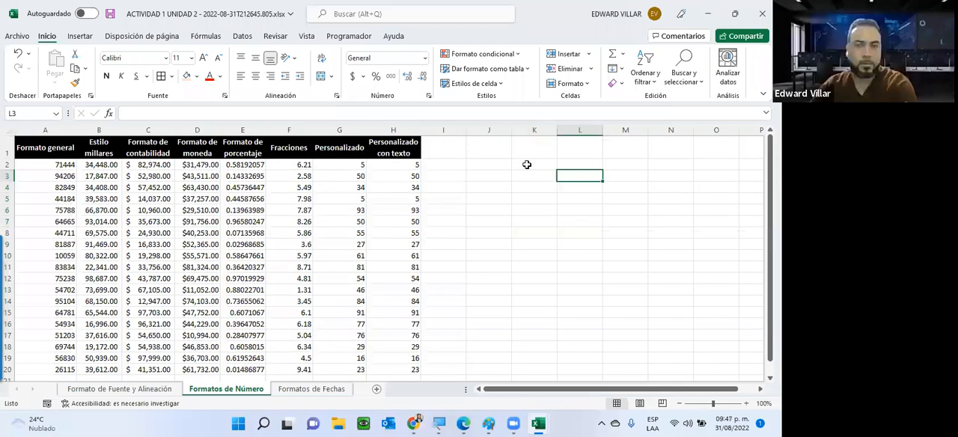
{"action": "left_click", "coordinate": [390, 60]}
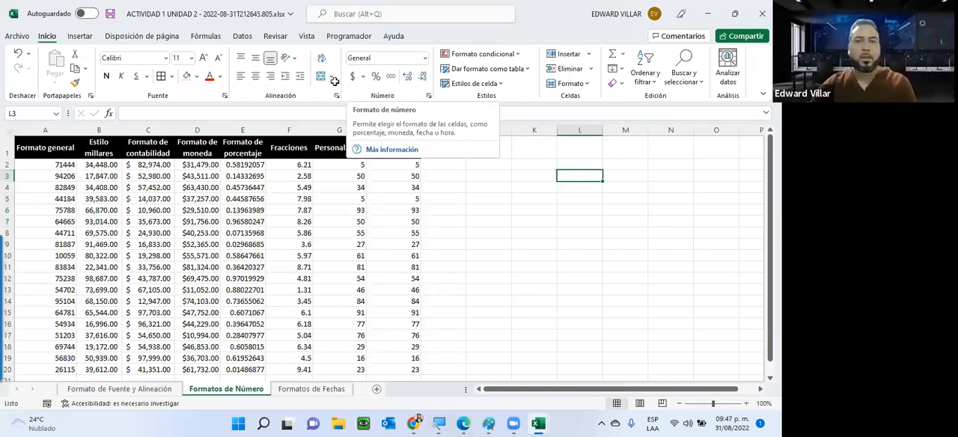
{"action": "left_click", "coordinate": [581, 301]}
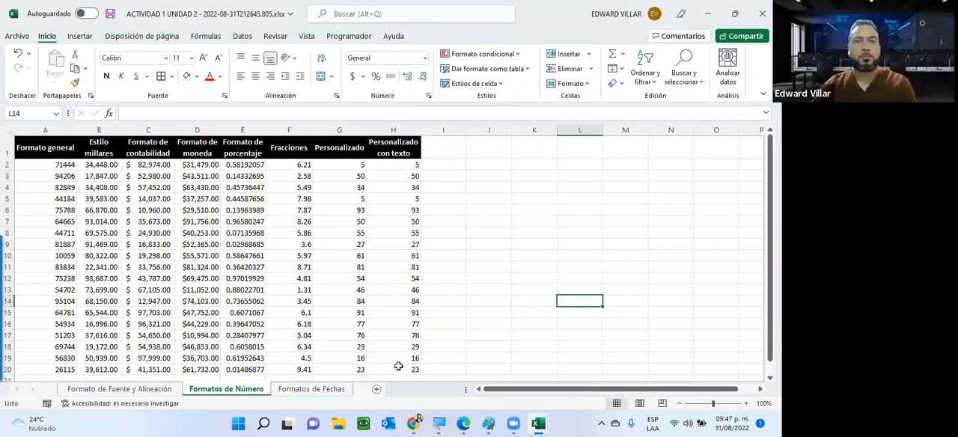
Apply the custom number format "Valor " ## to H2:H20, the Personalizado con texto column
{"action": "left_click_drag", "start_coordinate": [393, 164], "coordinate": [404, 370]}
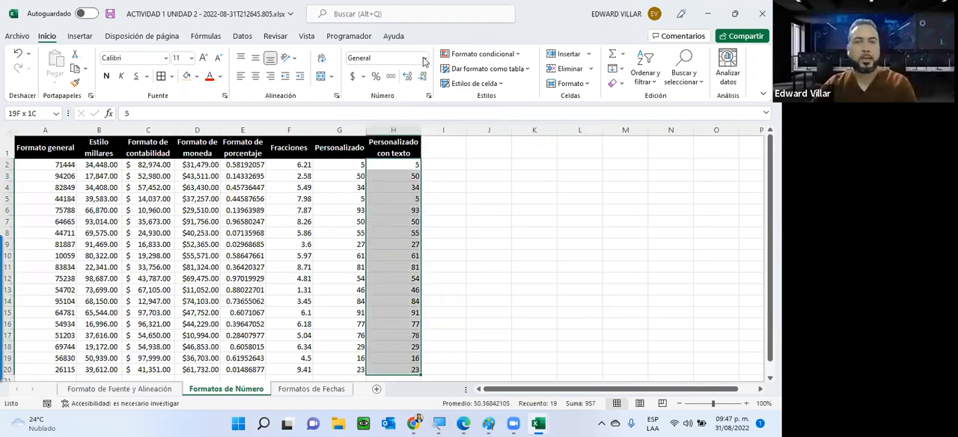
{"action": "left_click", "coordinate": [424, 59]}
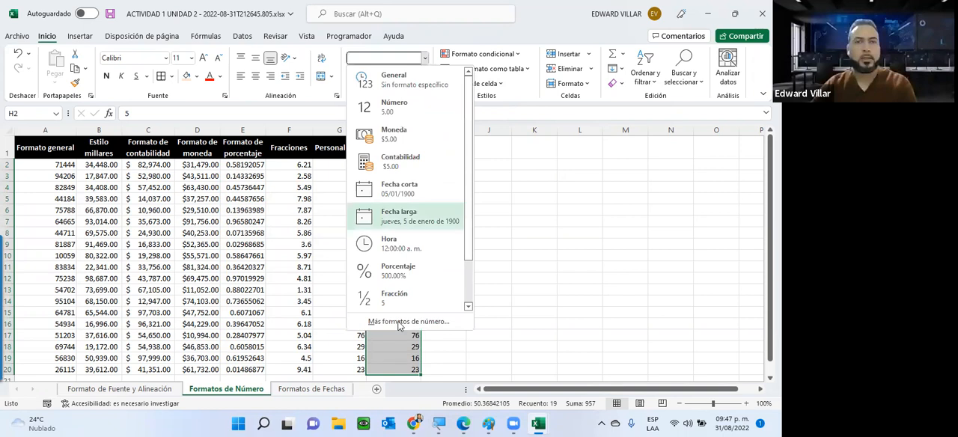
{"action": "left_click", "coordinate": [409, 321]}
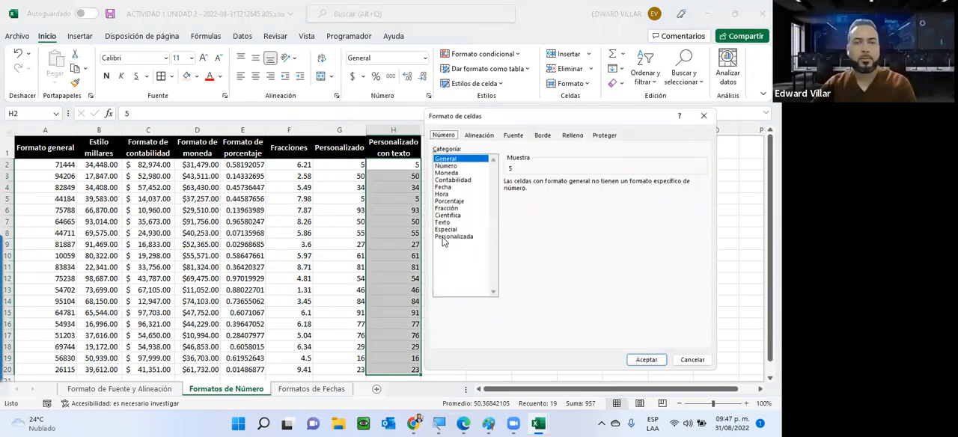
{"action": "left_click", "coordinate": [446, 238]}
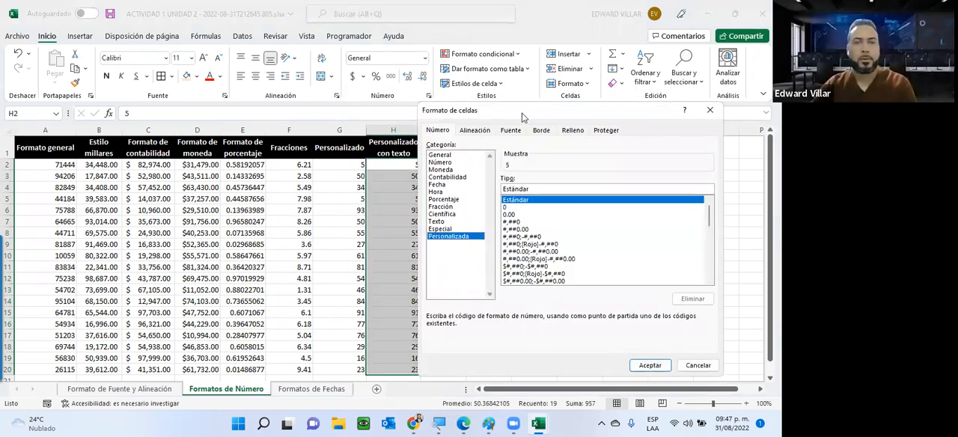
{"action": "left_click_drag", "start_coordinate": [523, 117], "coordinate": [547, 84]}
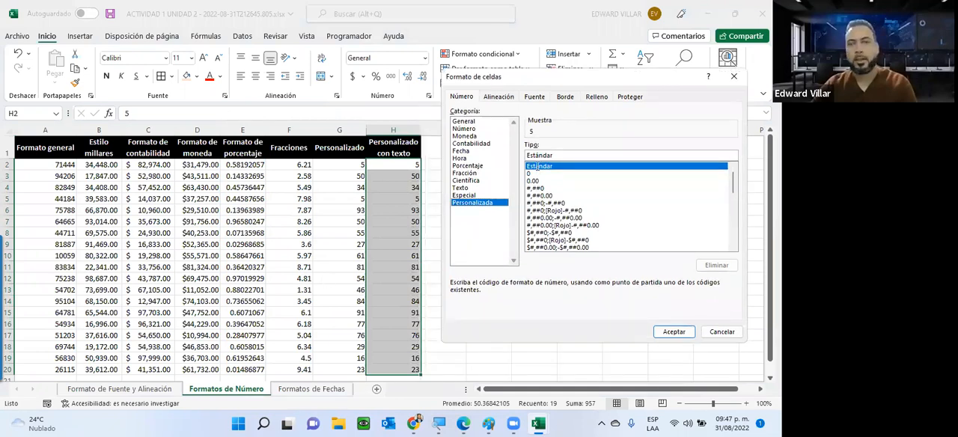
{"action": "left_click_drag", "start_coordinate": [382, 158], "coordinate": [381, 142]}
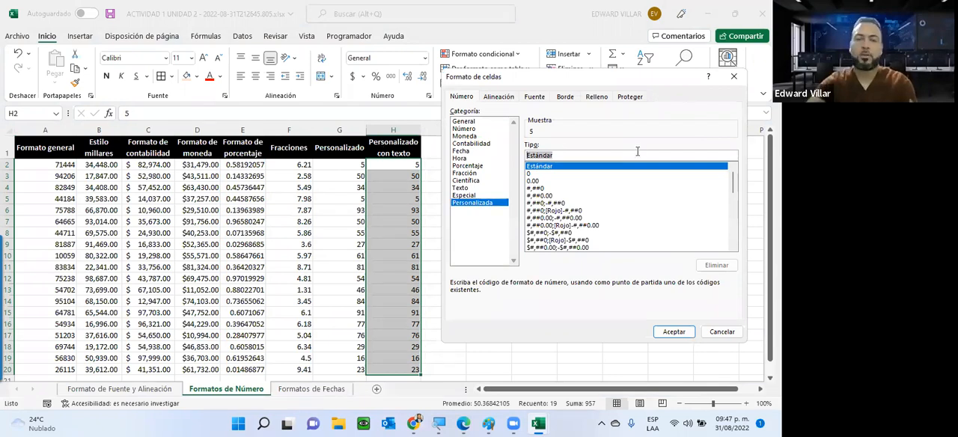
{"action": "key", "text": "BackSpace"}
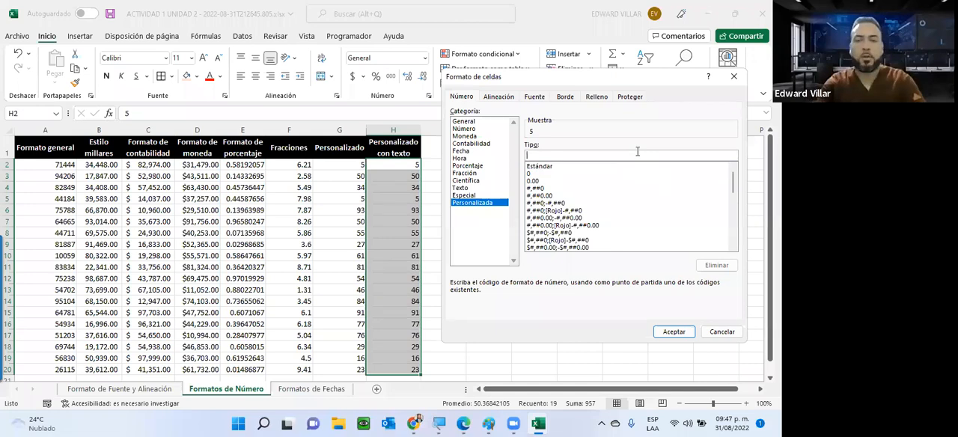
{"action": "type", "text": "\""}
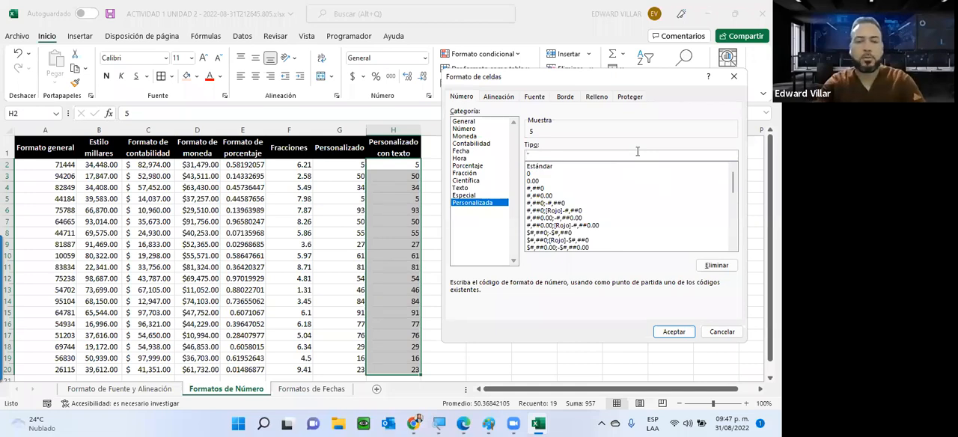
{"action": "type", "text": "Valor "}
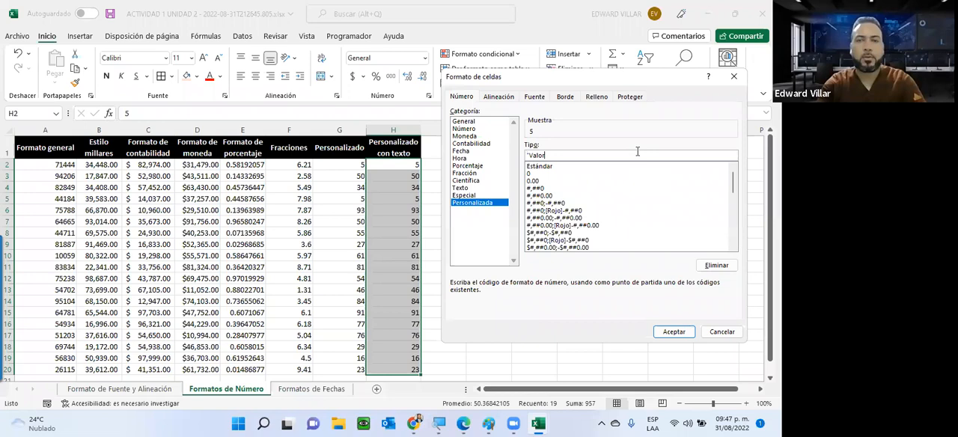
{"action": "type", "text": "\""}
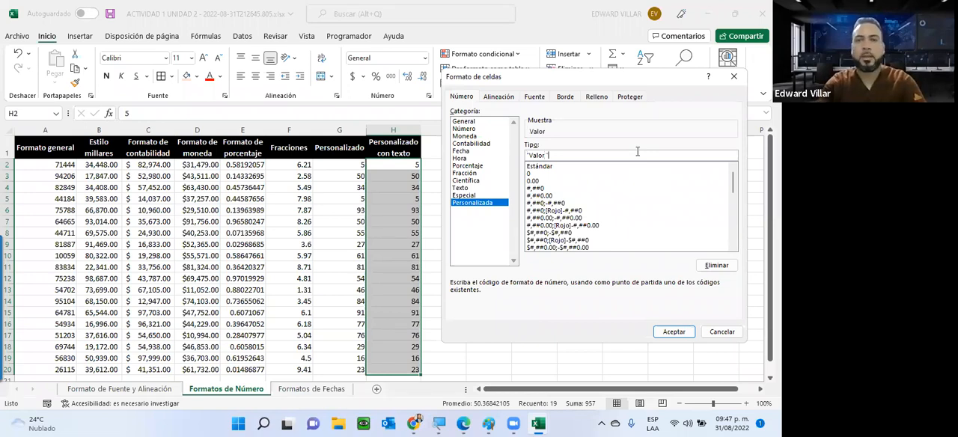
{"action": "type", "text": " ##"}
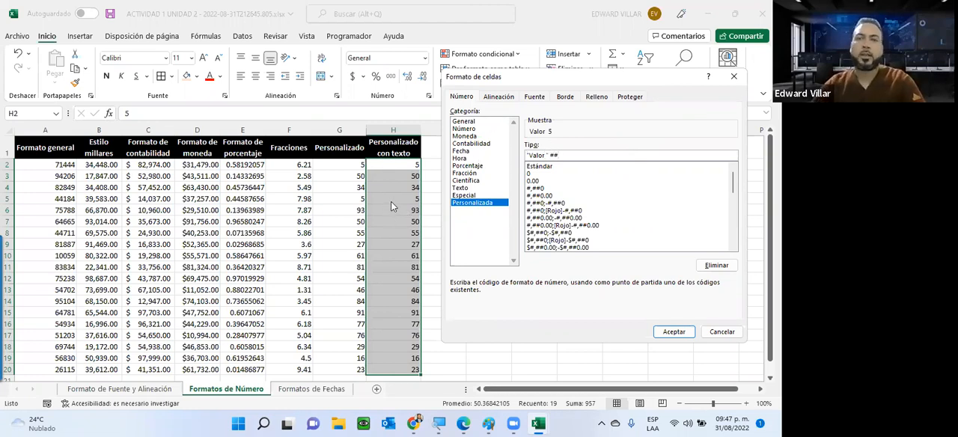
{"action": "left_click", "coordinate": [673, 332]}
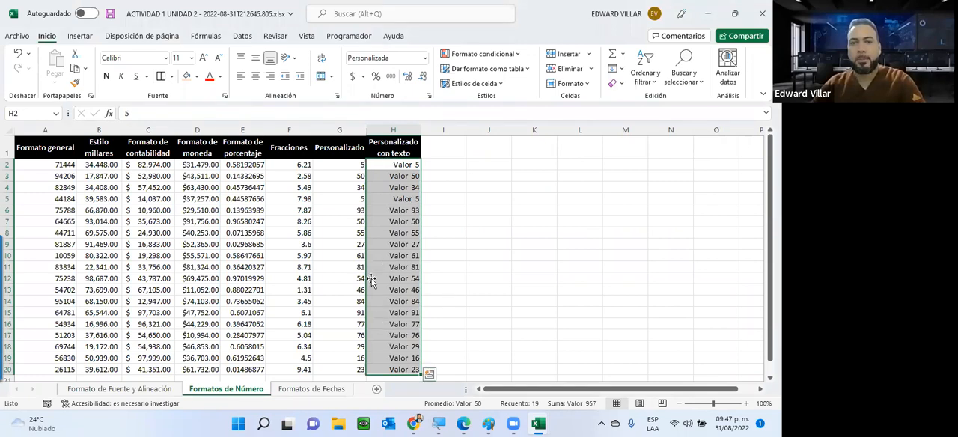
Check the underlying values of H3 and H11, and examine how the sheet's columns split across pages in the print preview
{"action": "left_click", "coordinate": [374, 179]}
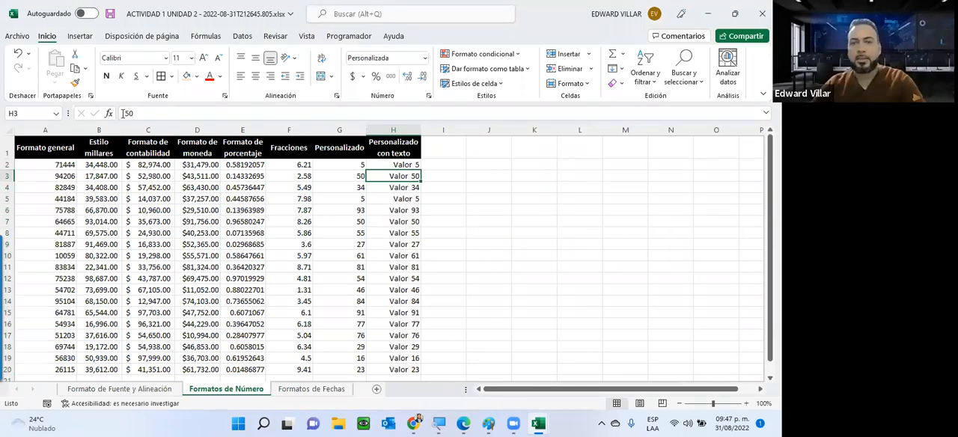
{"action": "left_click", "coordinate": [404, 267]}
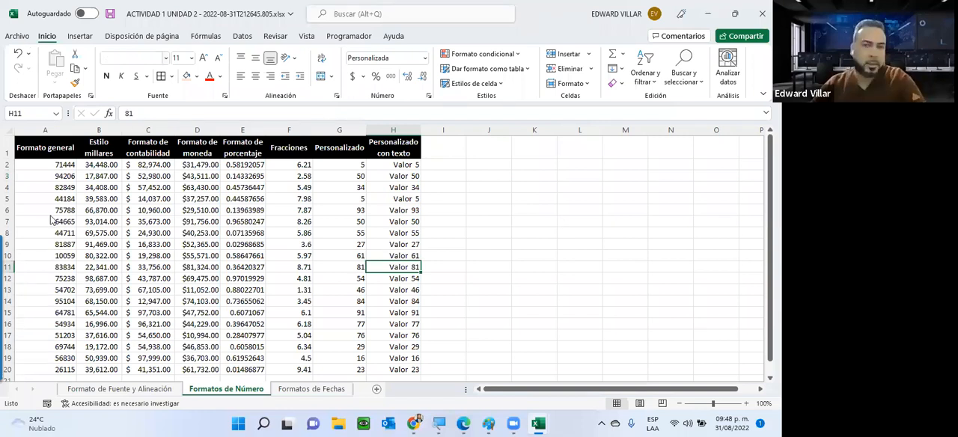
{"action": "left_click", "coordinate": [16, 36]}
{"action": "key", "text": "ctrl+p"}
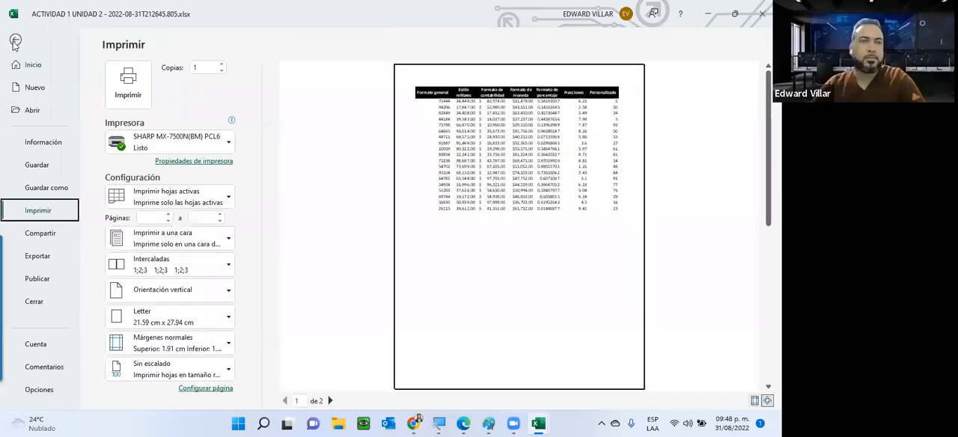
{"action": "left_click", "coordinate": [15, 41]}
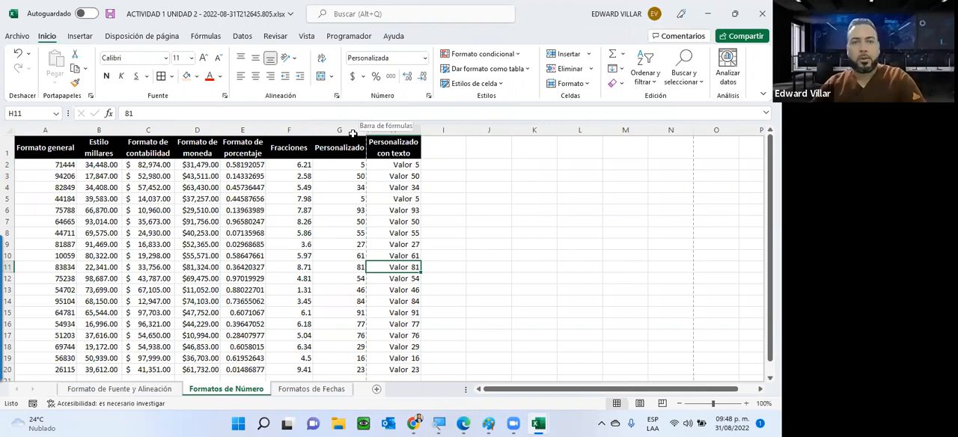
Narrow columns E and G to fit columns A to H on one page, and check the print preview
{"action": "left_click_drag", "start_coordinate": [328, 130], "coordinate": [248, 124]}
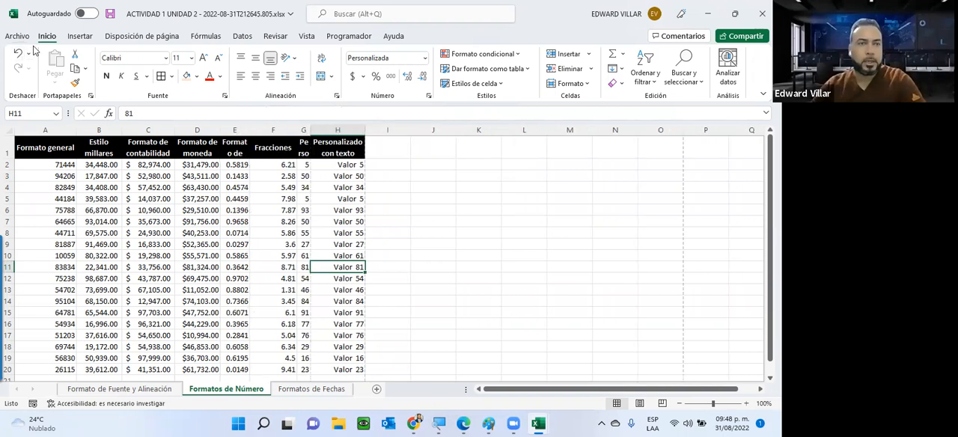
{"action": "left_click", "coordinate": [18, 36]}
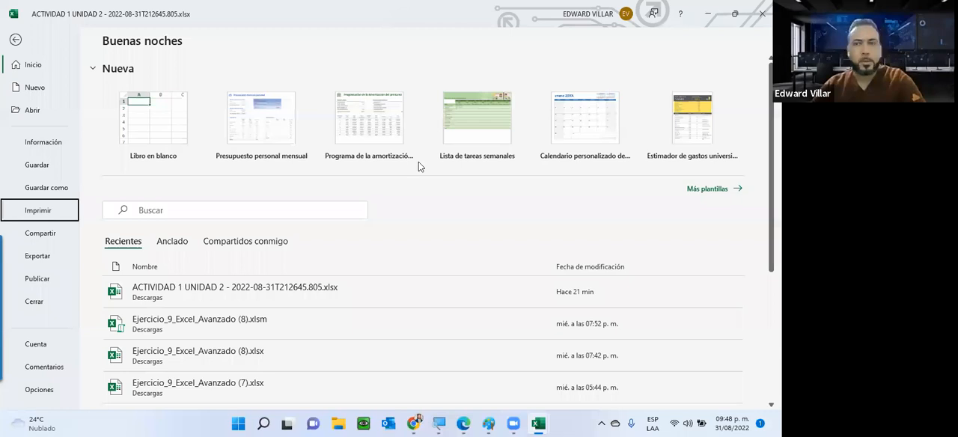
{"action": "key", "text": "Return"}
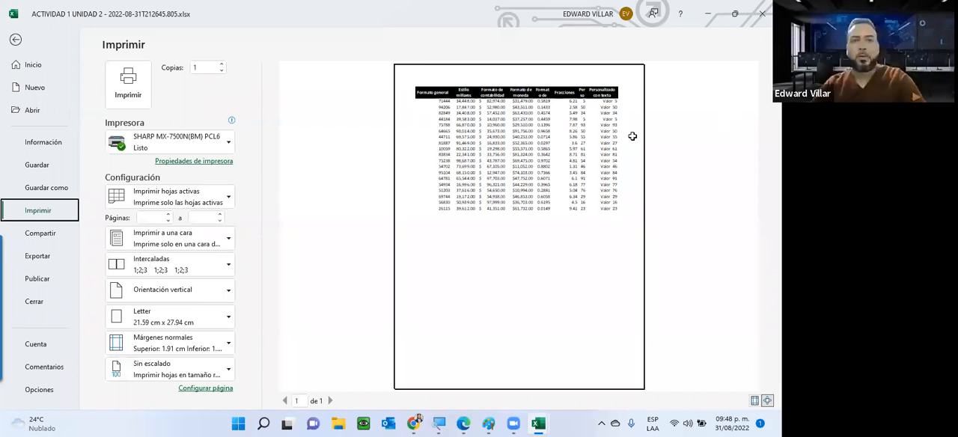
{"action": "key", "text": "Escape"}
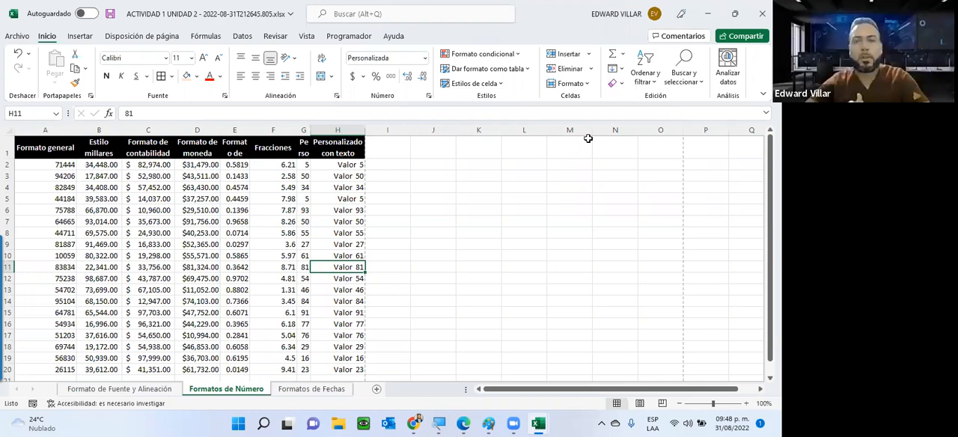
Apply the custom number format (###)-###-#### to the whole of column K
{"action": "left_click", "coordinate": [478, 130]}
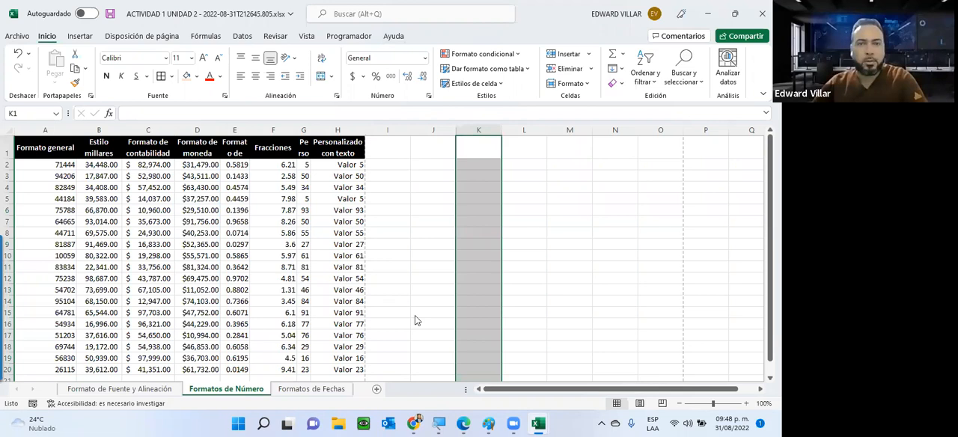
{"action": "left_click", "coordinate": [425, 58]}
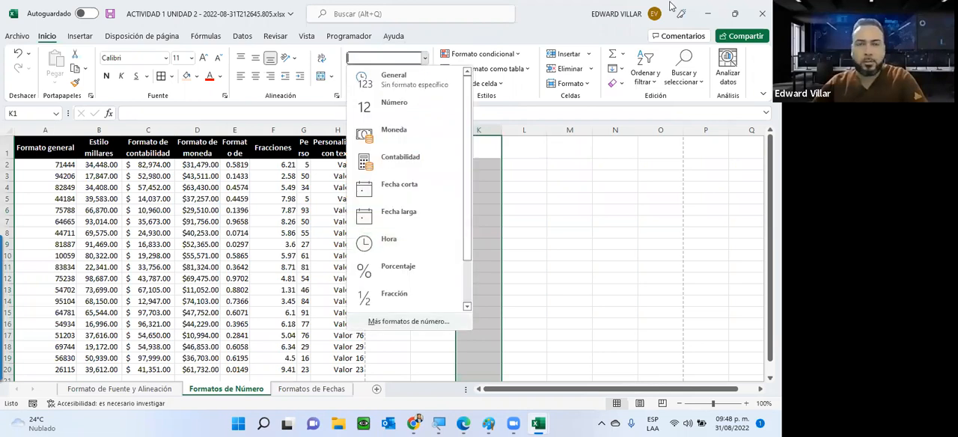
{"action": "left_click", "coordinate": [397, 322]}
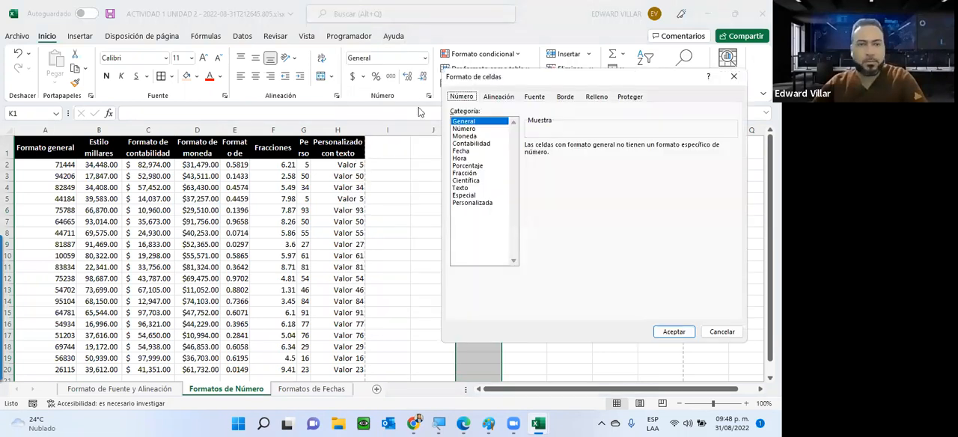
{"action": "left_click", "coordinate": [472, 202]}
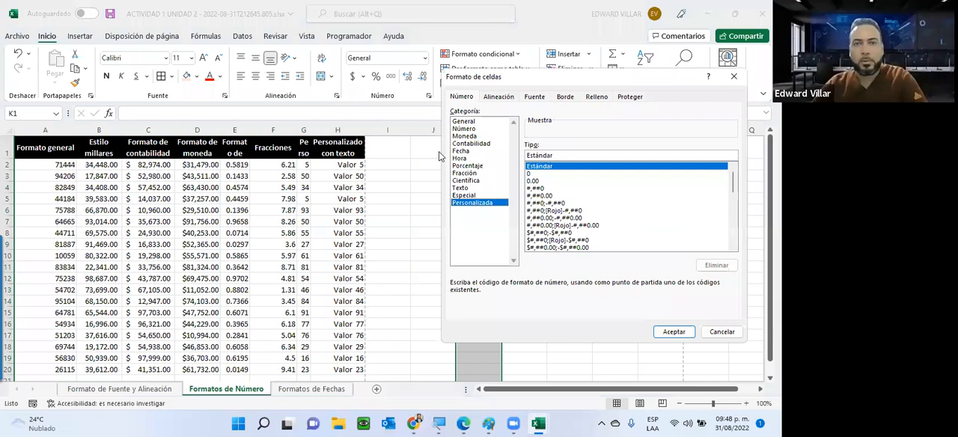
{"action": "key", "text": "Tab"}
{"action": "key", "text": "BackSpace"}
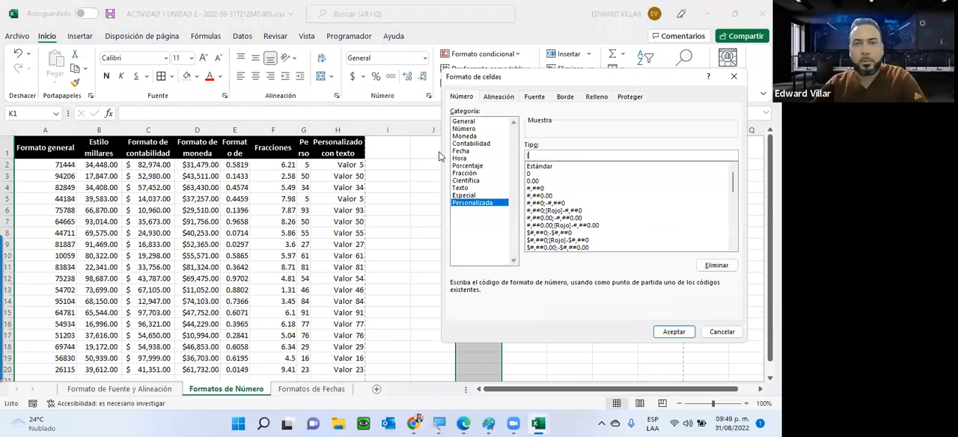
{"action": "type", "text": "[###"}
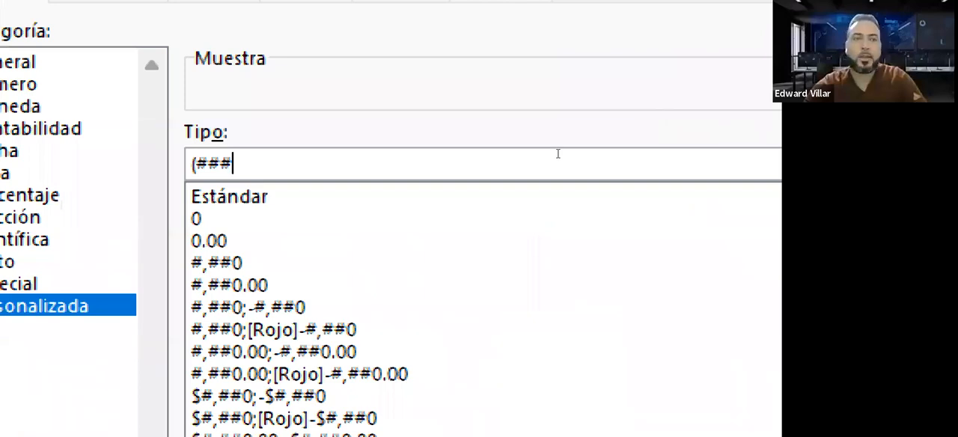
{"action": "type", "text": ")"}
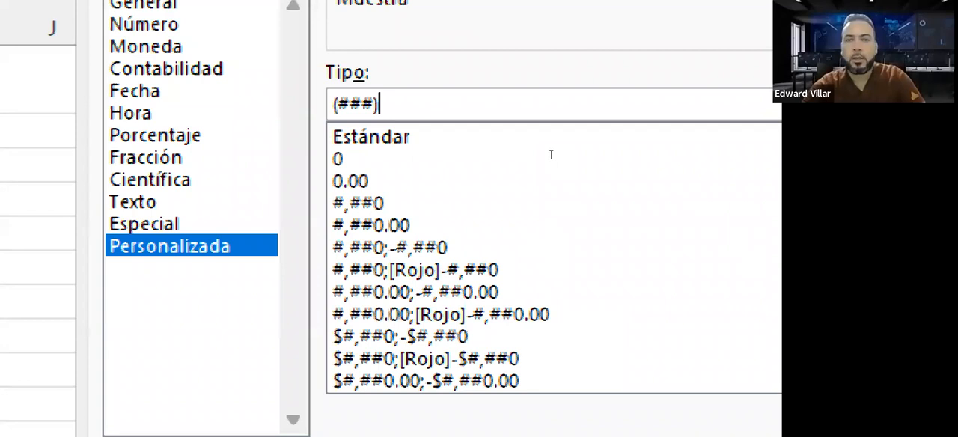
{"action": "type", "text": "-"}
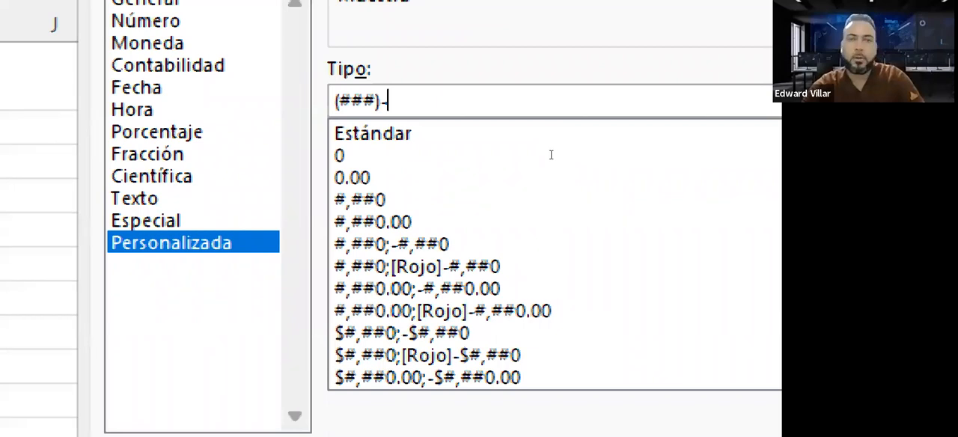
{"action": "type", "text": "###"}
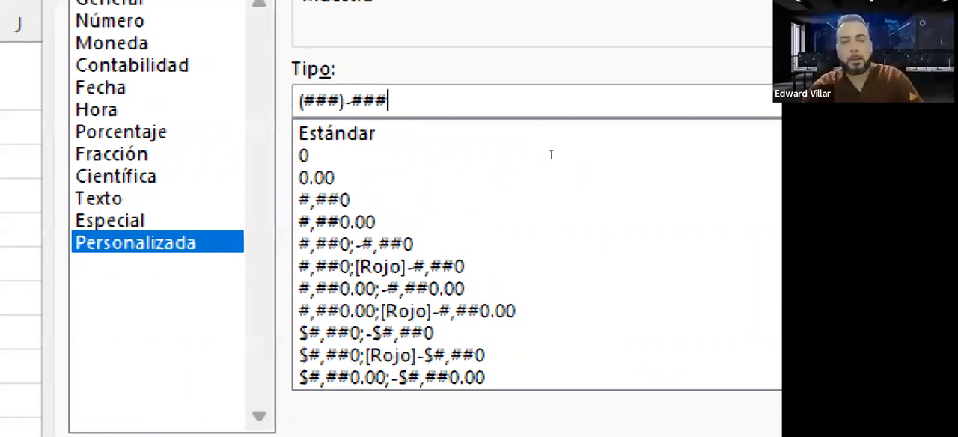
{"action": "type", "text": "-##"}
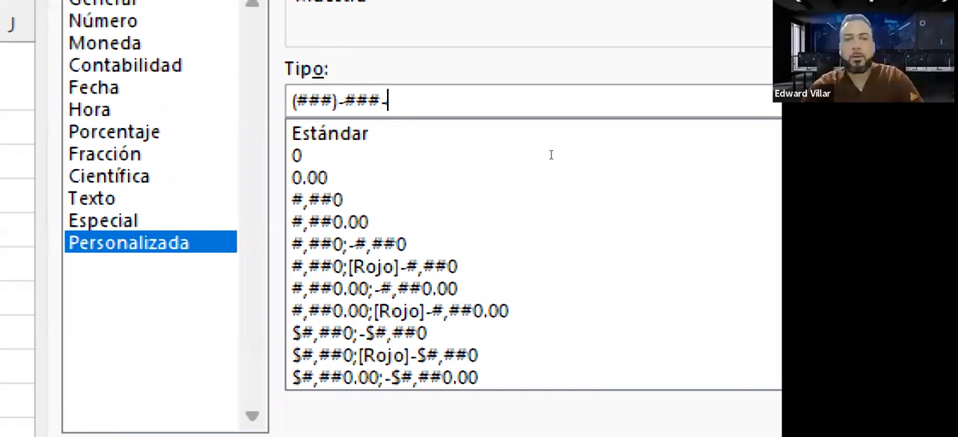
{"action": "type", "text": "##"}
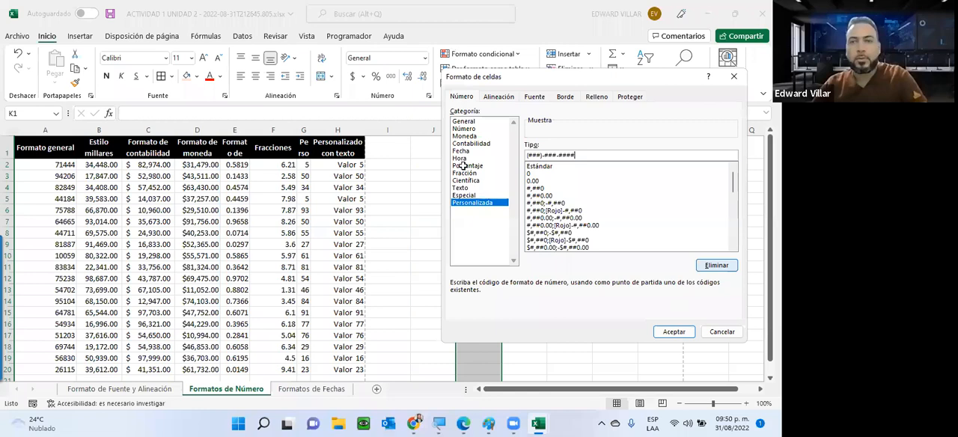
{"action": "key", "text": "Return"}
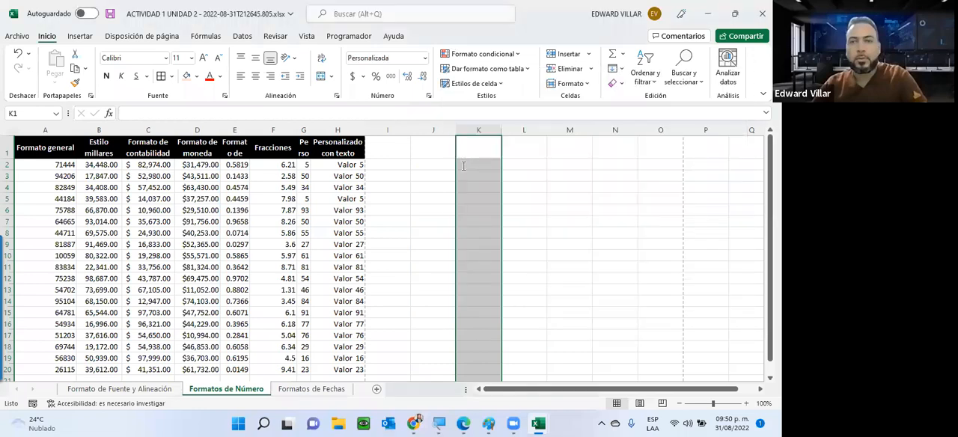
Enter three sample ten-digit phone numbers without separators in cells K2 to K4
{"action": "left_click", "coordinate": [464, 165]}
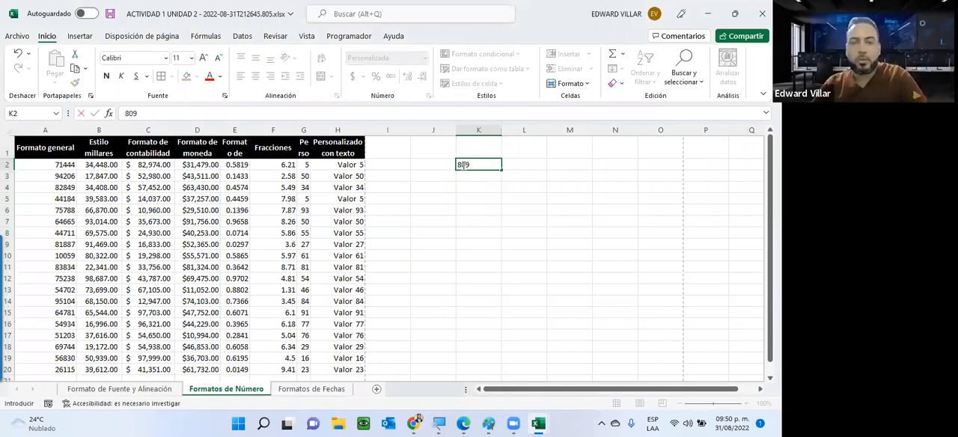
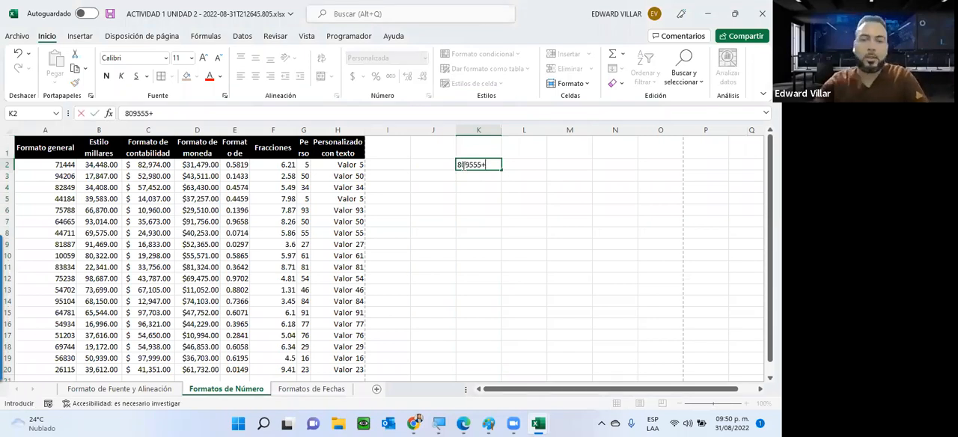
{"action": "key", "text": "BackSpace"}
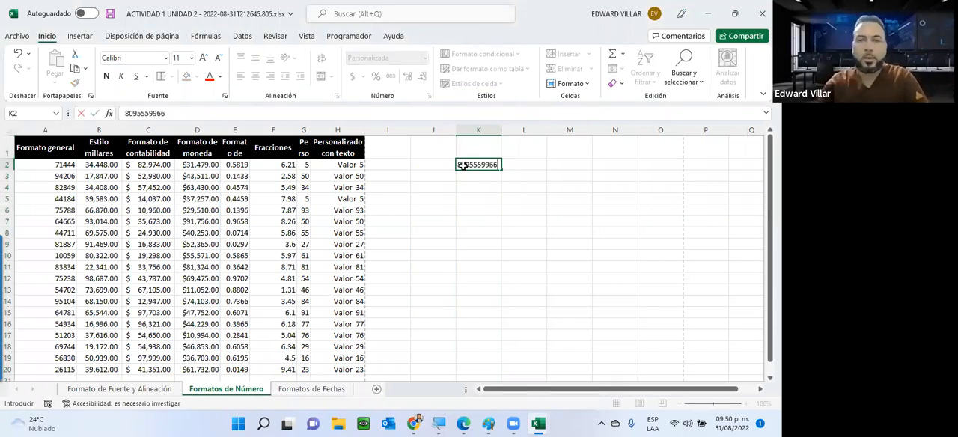
{"action": "key", "text": "Return"}
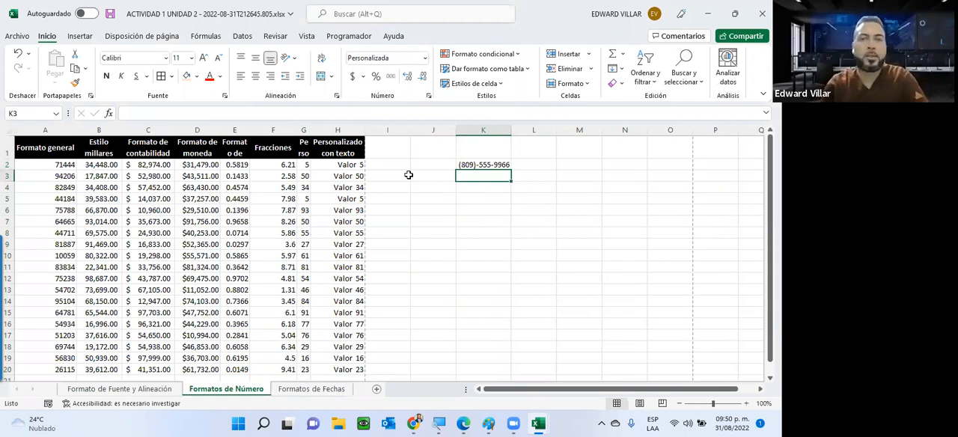
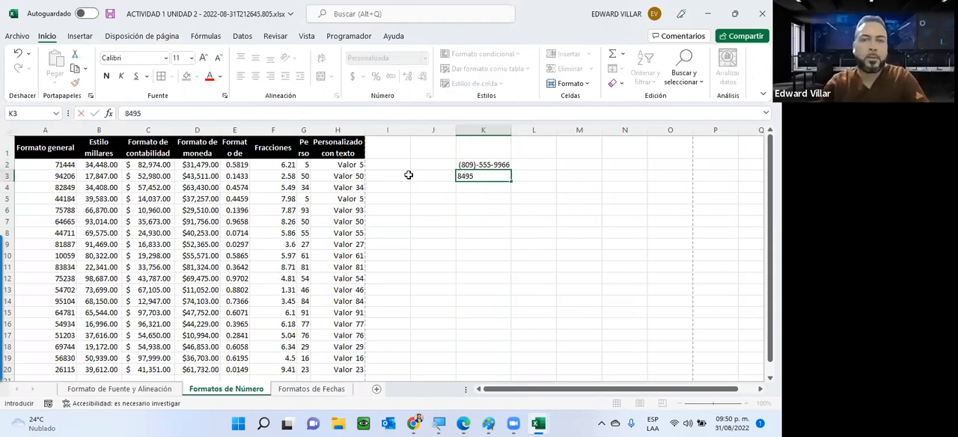
{"action": "key", "text": "Return"}
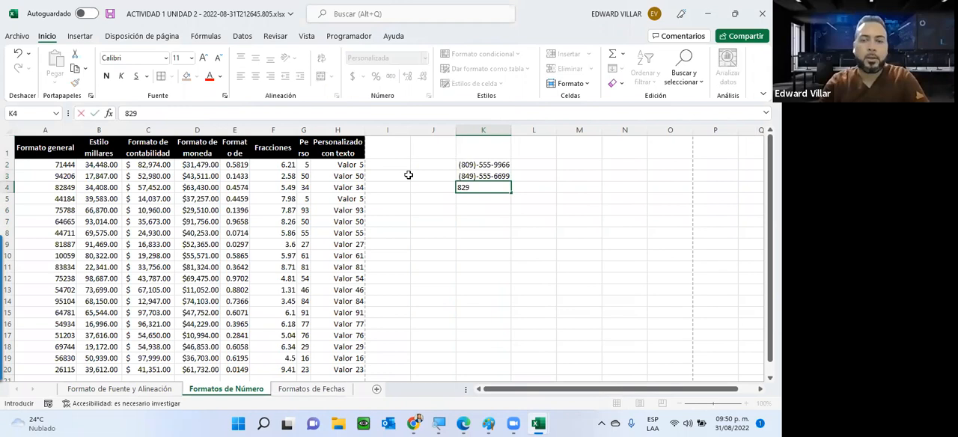
{"action": "key", "text": "Return"}
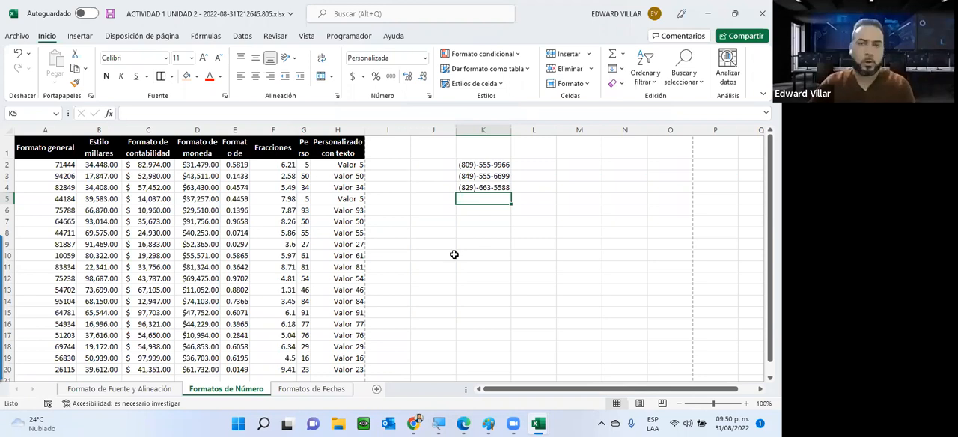
{"action": "key", "text": "Return"}
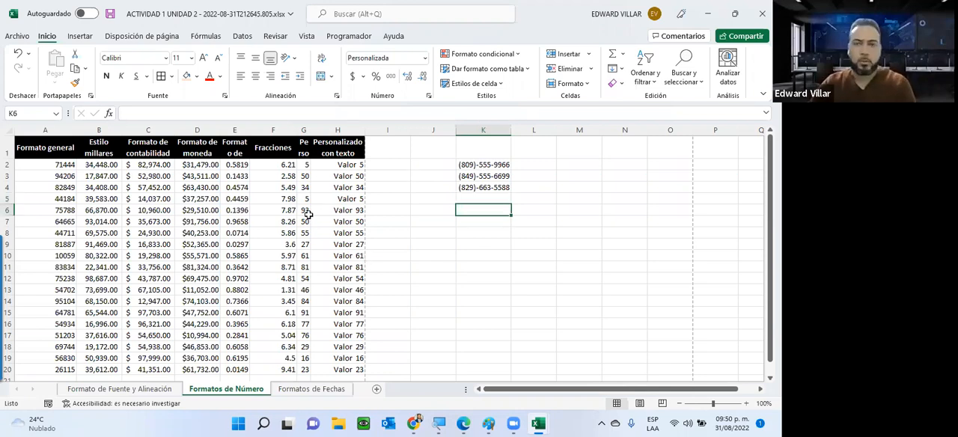
Switch to the Formatos de Fechas sheet and look through the number formats offered for the Solo día dates
{"action": "left_click", "coordinate": [313, 389]}
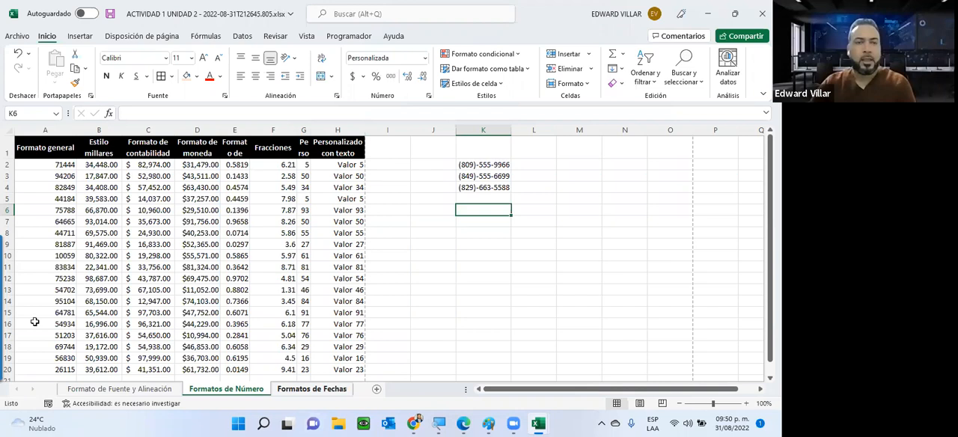
{"action": "key", "text": "ctrl+Page_Down"}
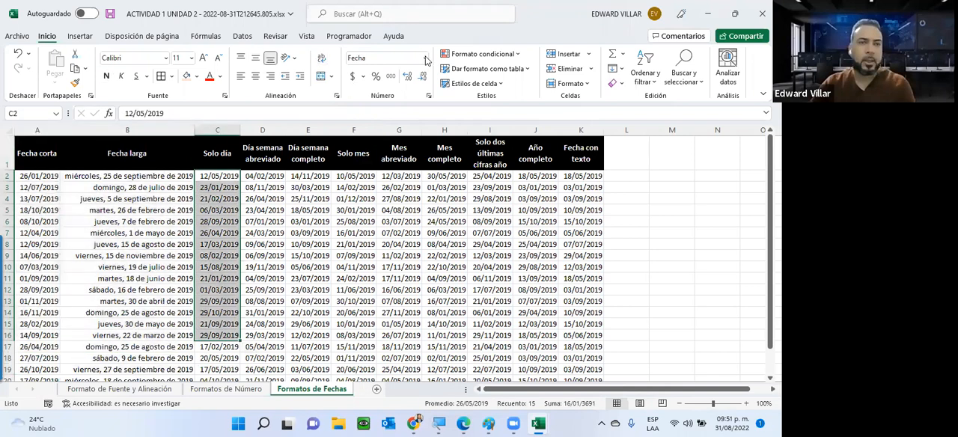
{"action": "left_click", "coordinate": [426, 60]}
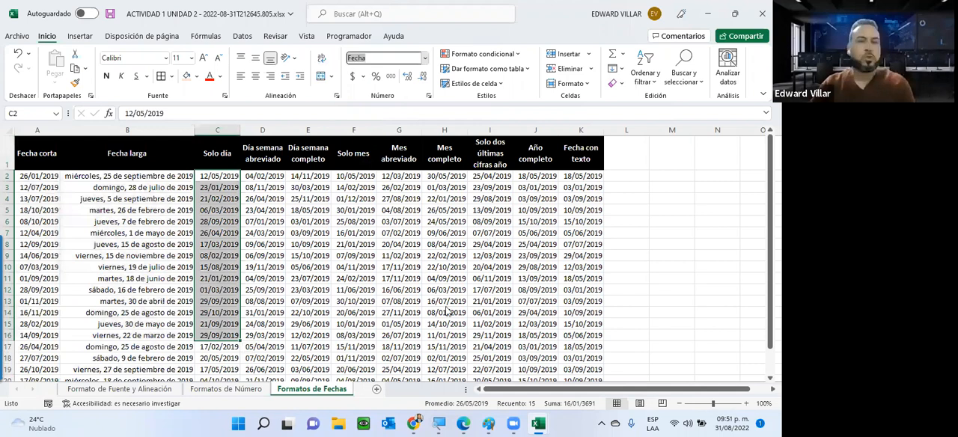
{"action": "scroll", "coordinate": [213, 164], "scroll_direction": "down", "scroll_amount": 4}
{"action": "scroll", "coordinate": [213, 164], "scroll_direction": "up", "scroll_amount": 3}
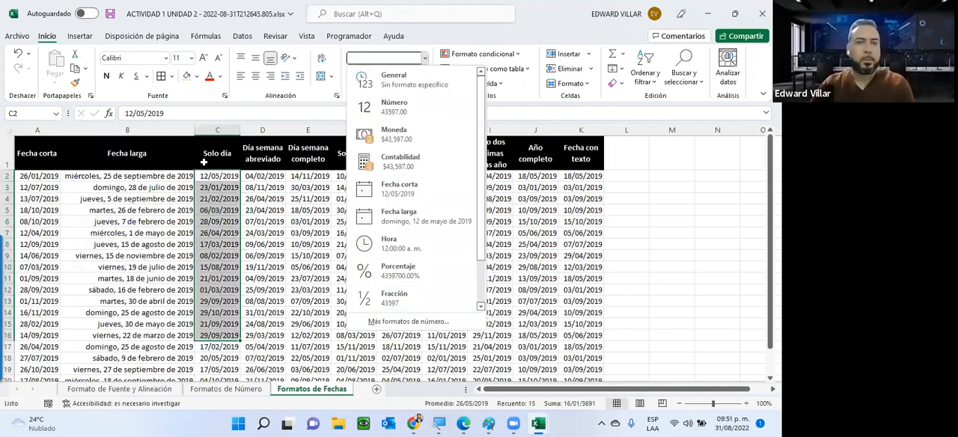
{"action": "left_click", "coordinate": [210, 150]}
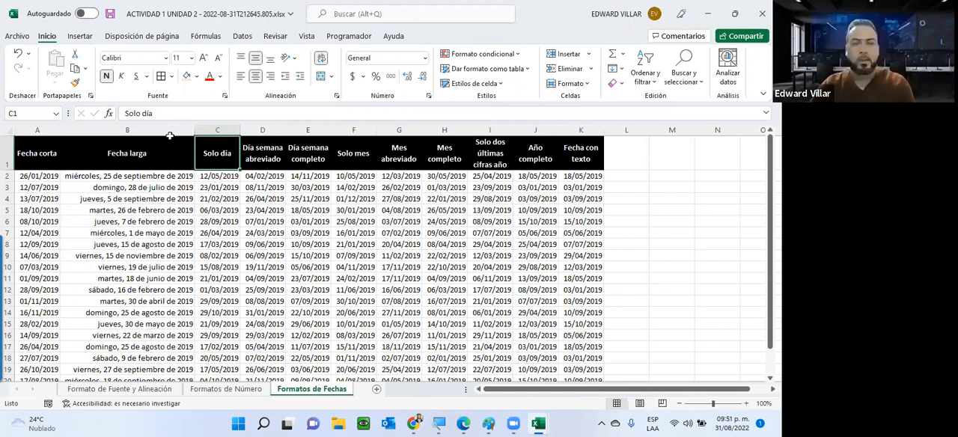
Apply the custom format dd to C2:C20, the Solo día column, so only the day is displayed
{"action": "left_click", "coordinate": [216, 179]}
{"action": "left_click_drag", "start_coordinate": [133, 114], "coordinate": [171, 133]}
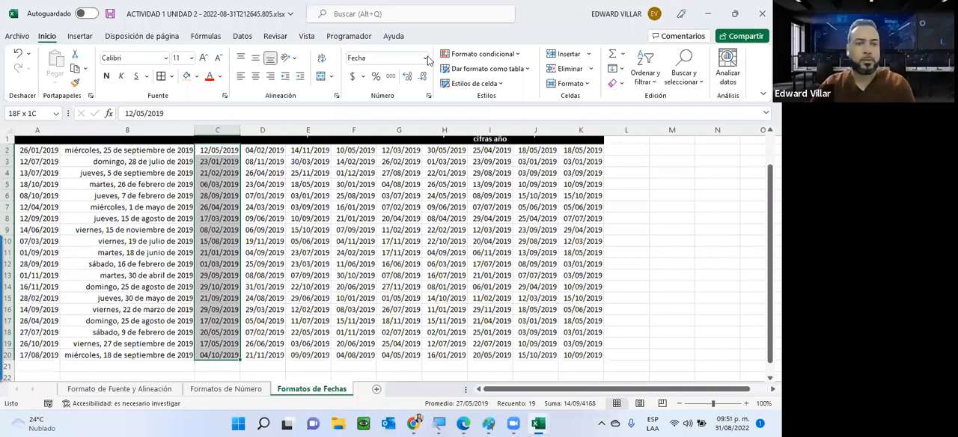
{"action": "scroll", "coordinate": [399, 320], "scroll_direction": "up", "scroll_amount": 1}
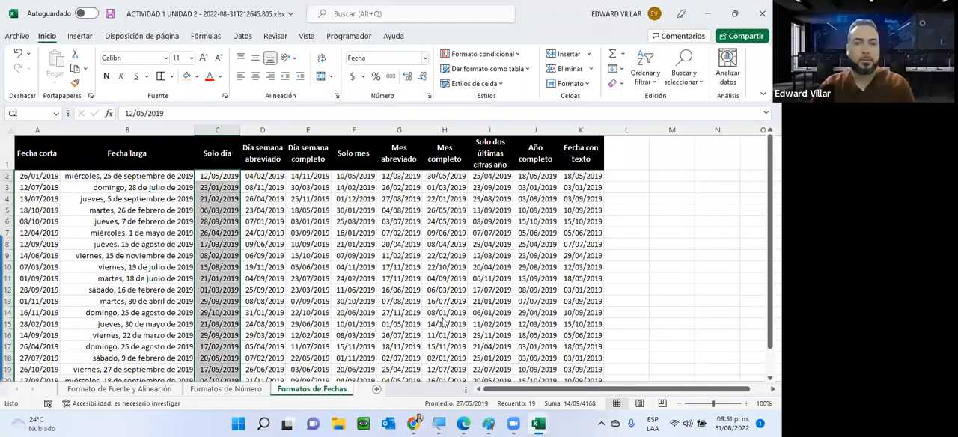
{"action": "left_click", "coordinate": [425, 58]}
{"action": "scroll", "coordinate": [435, 128], "scroll_direction": "down", "scroll_amount": 1}
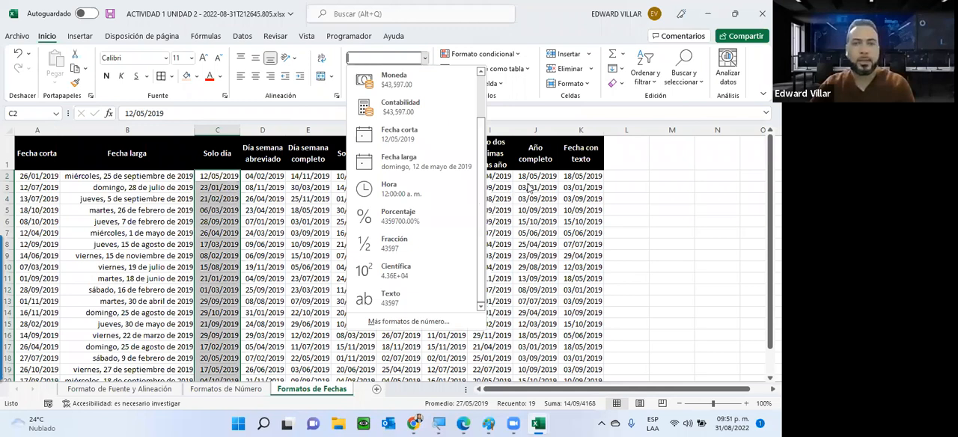
{"action": "key", "text": "ctrl+1"}
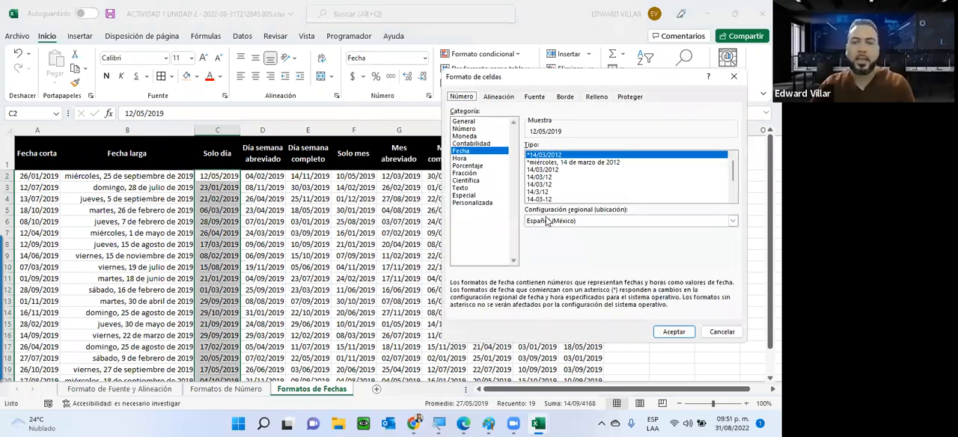
{"action": "left_click", "coordinate": [472, 202]}
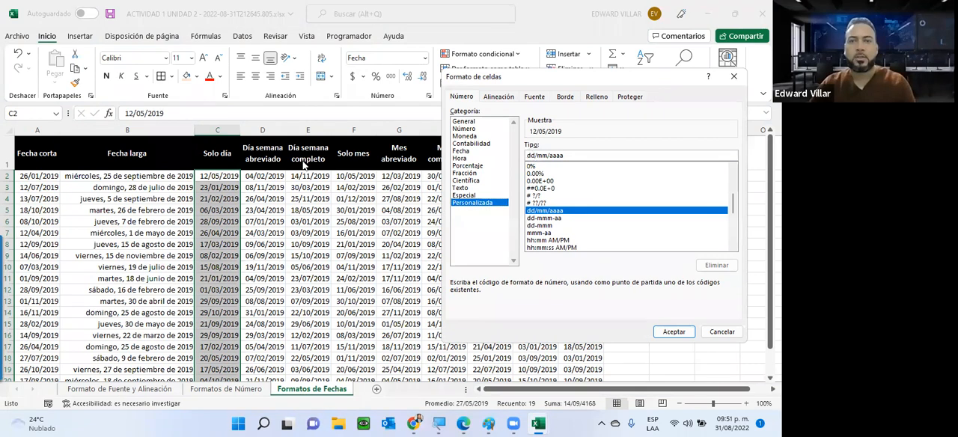
{"action": "key", "text": "BackSpace"}
{"action": "key", "text": "BackSpace"}
{"action": "key", "text": "BackSpace"}
{"action": "key", "text": "BackSpace"}
{"action": "key", "text": "BackSpace"}
{"action": "key", "text": "BackSpace"}
{"action": "key", "text": "BackSpace"}
{"action": "key", "text": "BackSpace"}
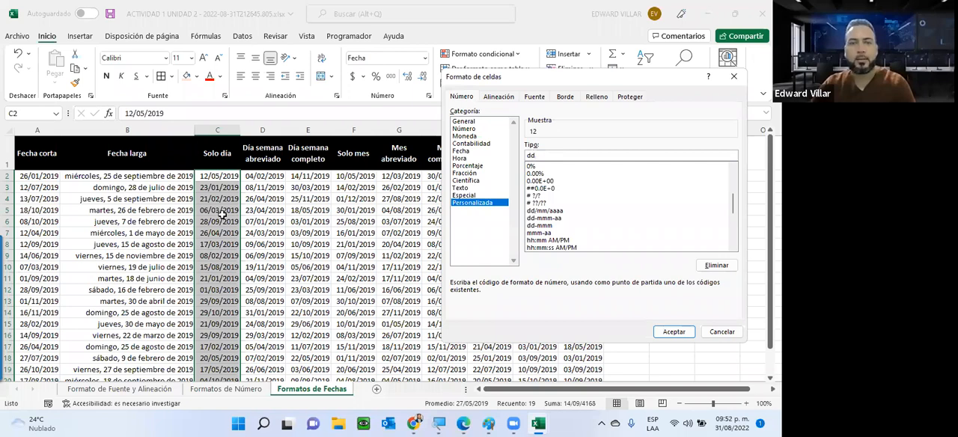
{"action": "key", "text": "Return"}
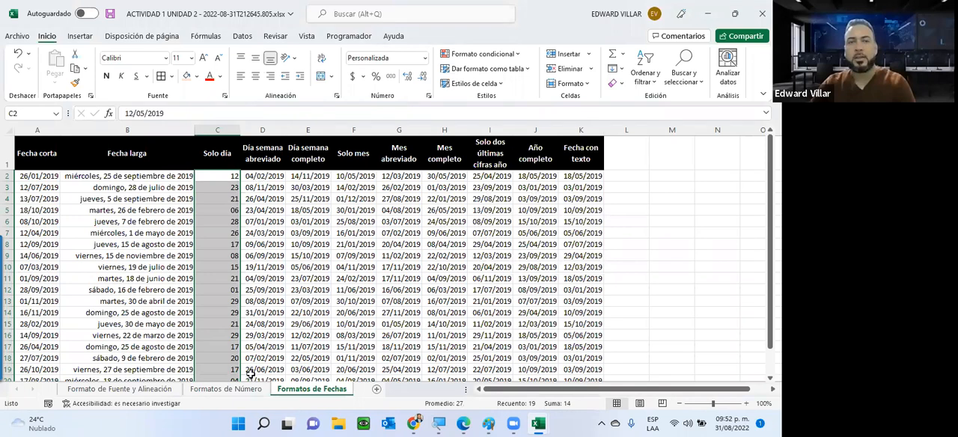
Apply the custom format ddd to D2:D20, the Día semana abreviado column, so the dates show abbreviated weekday names
{"action": "key", "text": "Right"}
{"action": "key", "text": "ctrl+shift+Down"}
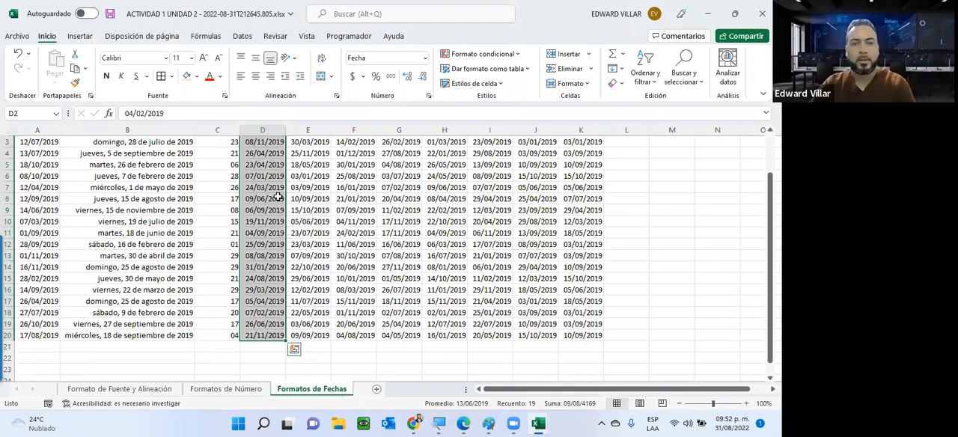
{"action": "scroll", "coordinate": [322, 225], "scroll_direction": "up", "scroll_amount": 1}
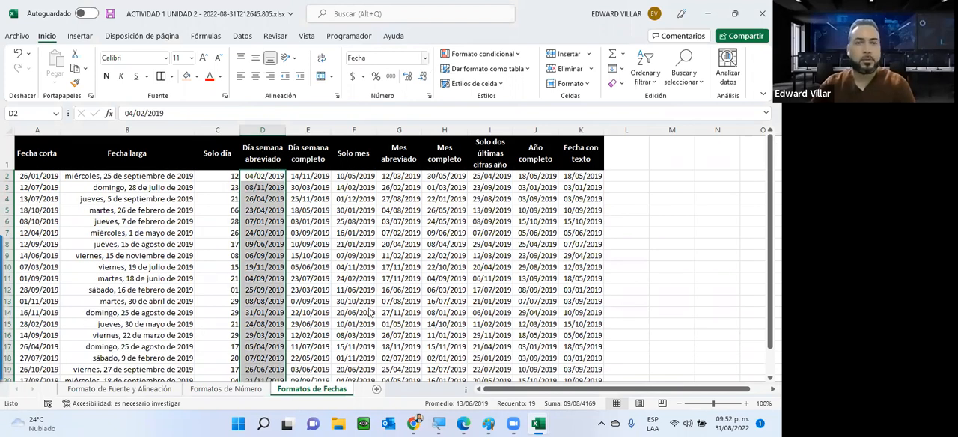
{"action": "left_click", "coordinate": [425, 59]}
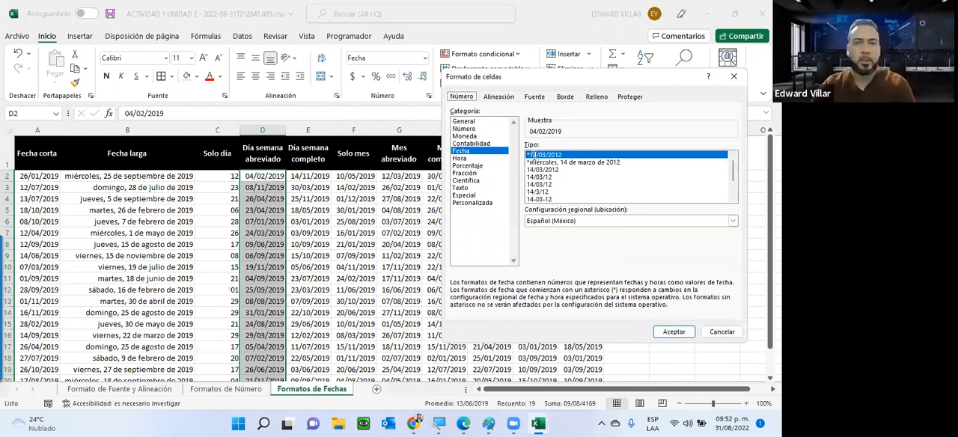
{"action": "left_click", "coordinate": [473, 202]}
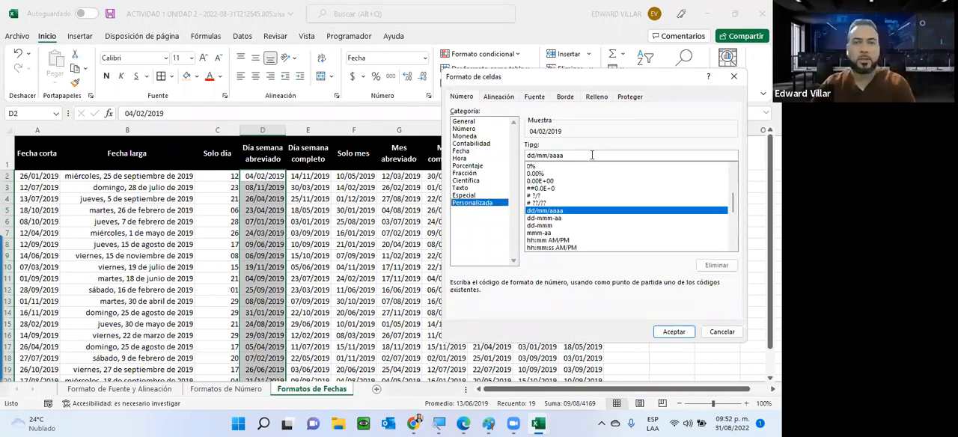
{"action": "left_click_drag", "start_coordinate": [592, 154], "coordinate": [534, 154]}
{"action": "type", "text": "ddd"}
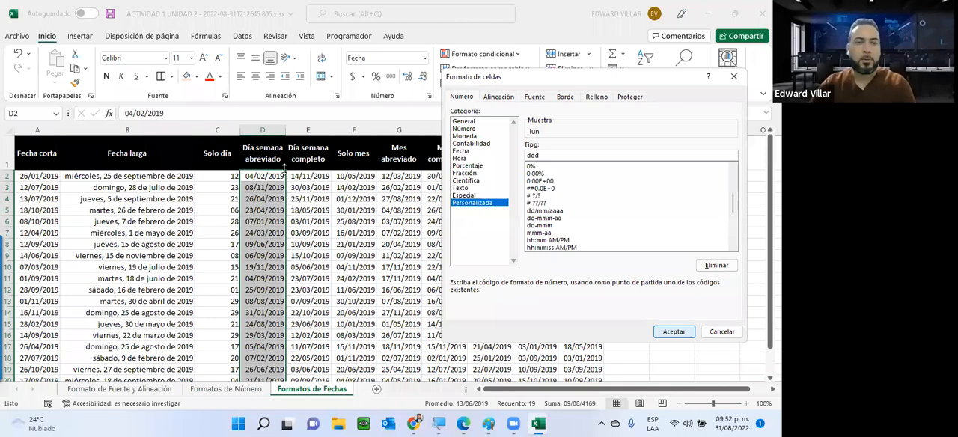
{"action": "key", "text": "Return"}
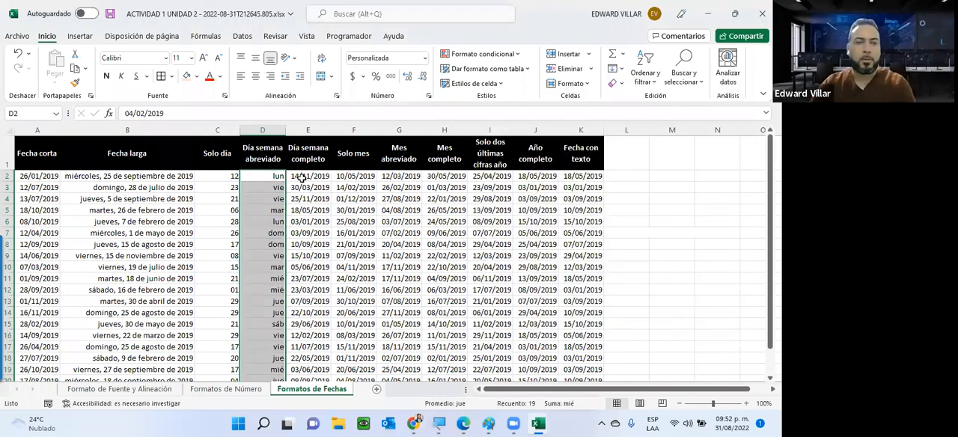
Apply the custom format dddd to E2:E20, the Día semana completo column, so the dates show full weekday names
{"action": "left_click_drag", "start_coordinate": [302, 177], "coordinate": [298, 320]}
{"action": "scroll", "coordinate": [298, 320], "scroll_direction": "down", "scroll_amount": 1}
{"action": "key", "text": "shift+Down"}
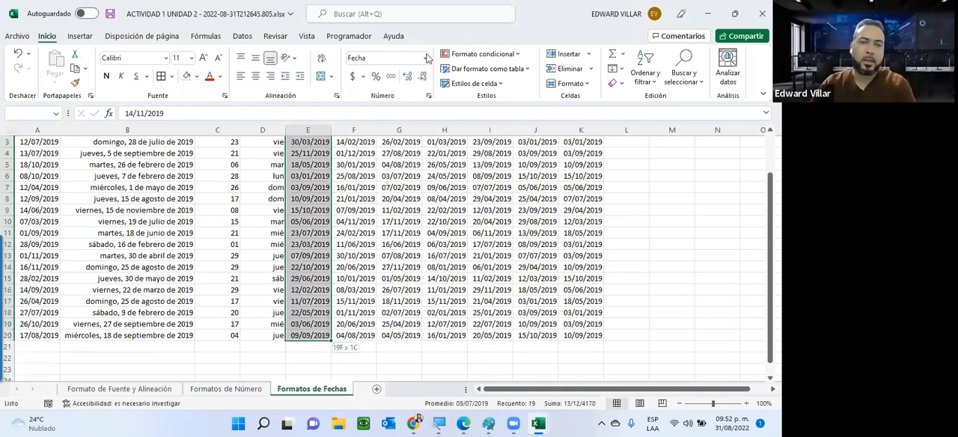
{"action": "left_click", "coordinate": [426, 57]}
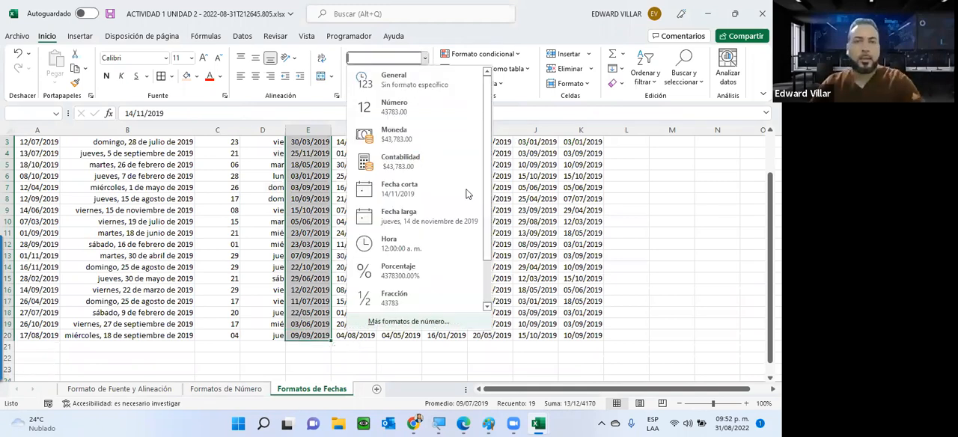
{"action": "left_click", "coordinate": [408, 321]}
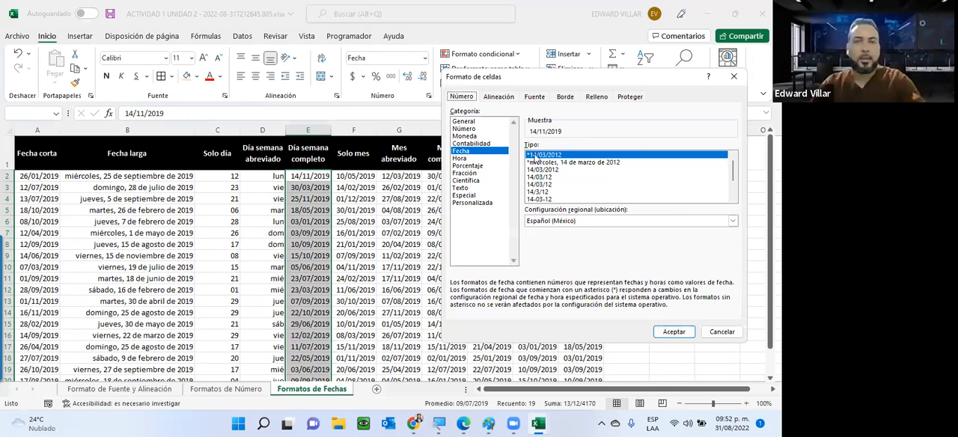
{"action": "left_click", "coordinate": [472, 202]}
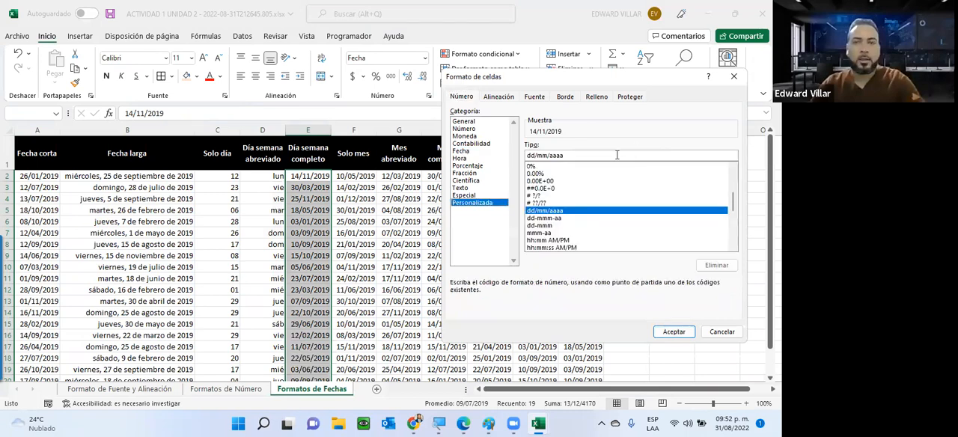
{"action": "double_click", "coordinate": [605, 154]}
{"action": "left_click", "coordinate": [606, 155]}
{"action": "key", "text": "BackSpace"}
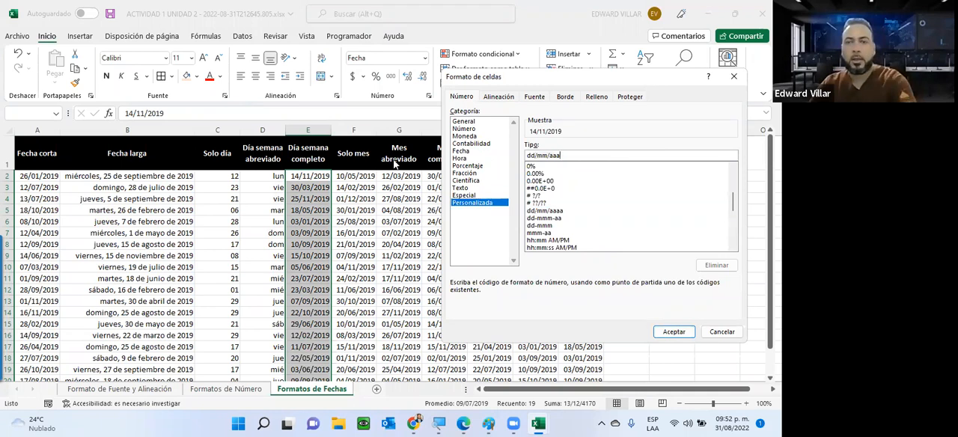
{"action": "key", "text": "BackSpace"}
{"action": "key", "text": "BackSpace"}
{"action": "key", "text": "BackSpace"}
{"action": "key", "text": "BackSpace"}
{"action": "key", "text": "BackSpace"}
{"action": "key", "text": "BackSpace"}
{"action": "key", "text": "BackSpace"}
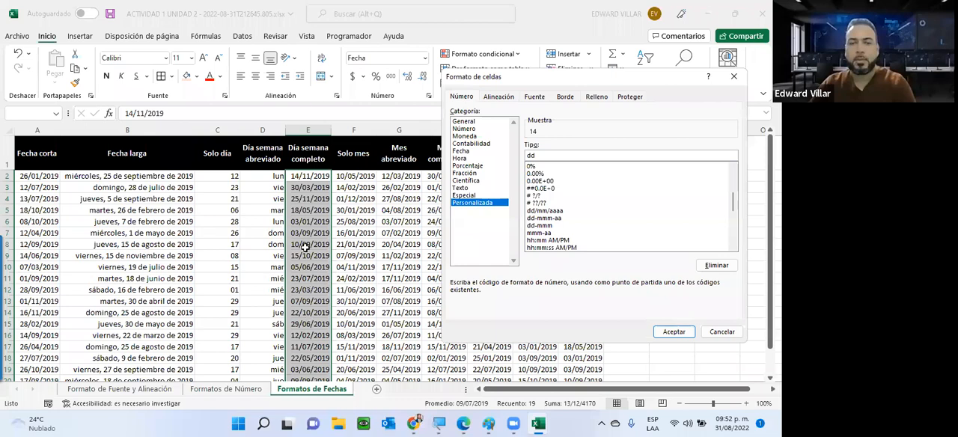
{"action": "type", "text": "dd"}
{"action": "key", "text": "Return"}
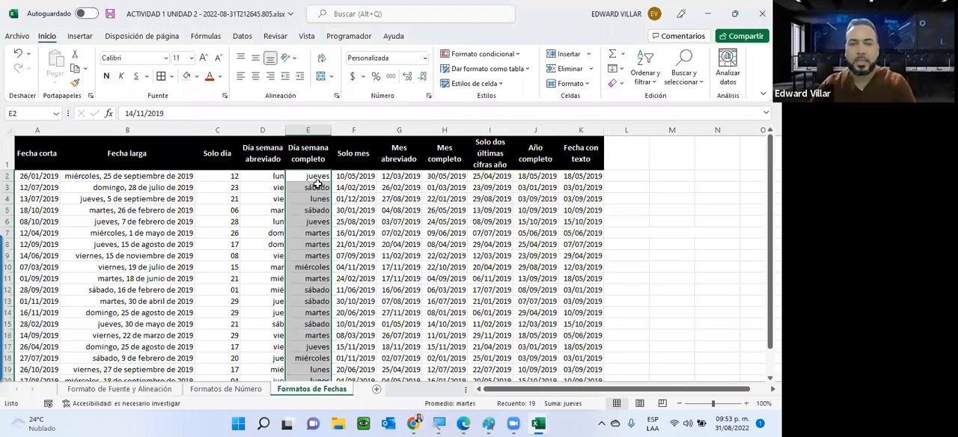
Inspect the underlying date stored in E3 and point out the month, year and text date columns still unformatted
{"action": "left_click", "coordinate": [317, 186]}
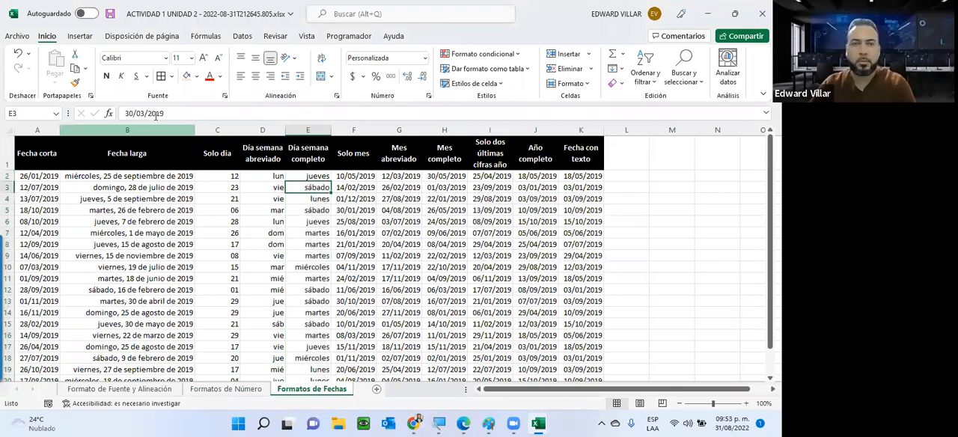
{"action": "left_click", "coordinate": [158, 114]}
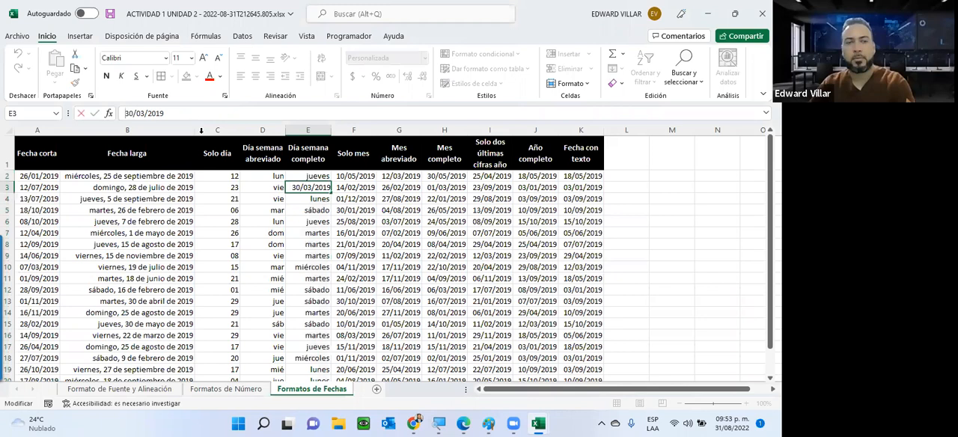
{"action": "left_click", "coordinate": [357, 223]}
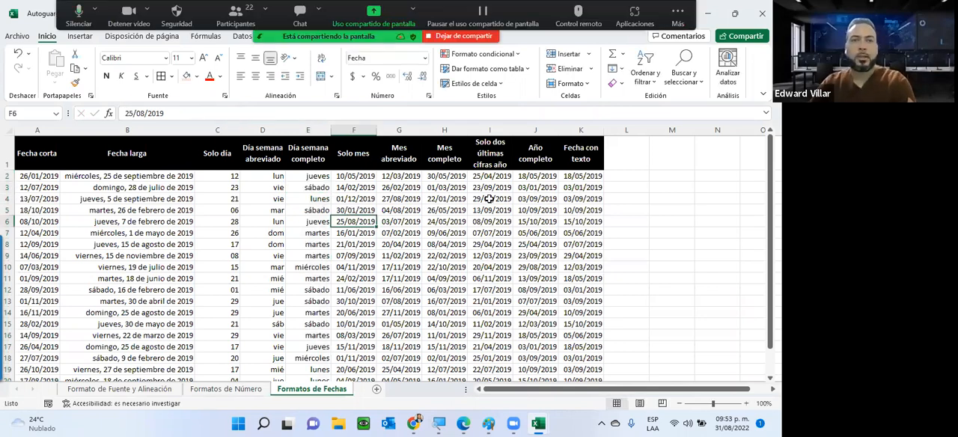
{"action": "left_click_drag", "start_coordinate": [354, 177], "coordinate": [354, 232]}
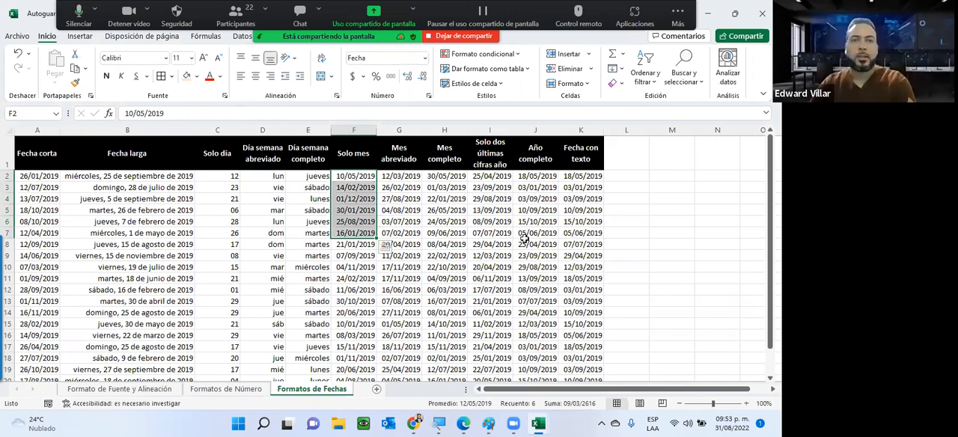
{"action": "left_click_drag", "start_coordinate": [490, 176], "coordinate": [581, 244]}
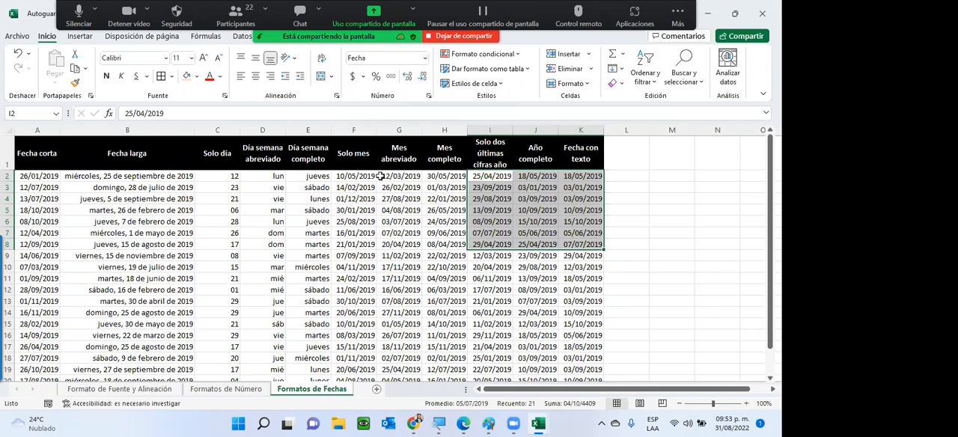
Apply the custom format mmm to G2:G20, the Mes abreviado column, so the dates show abbreviated month names
{"action": "left_click_drag", "start_coordinate": [411, 176], "coordinate": [410, 341]}
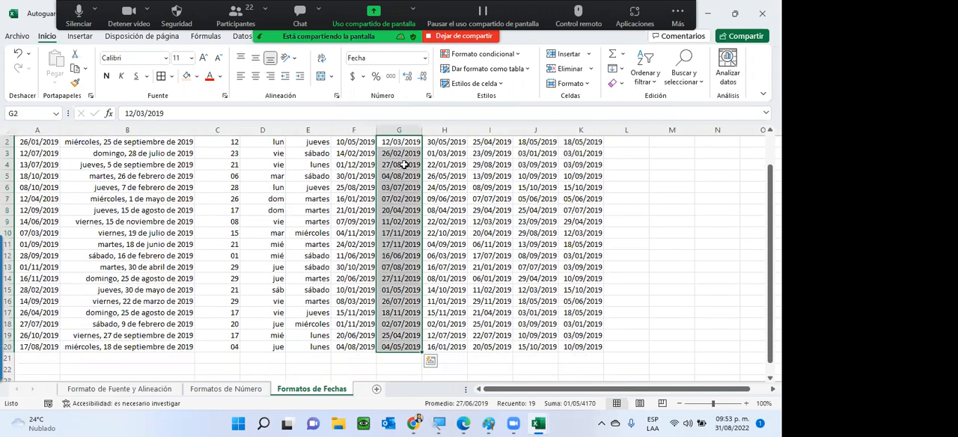
{"action": "scroll", "coordinate": [404, 165], "scroll_direction": "up", "scroll_amount": 1}
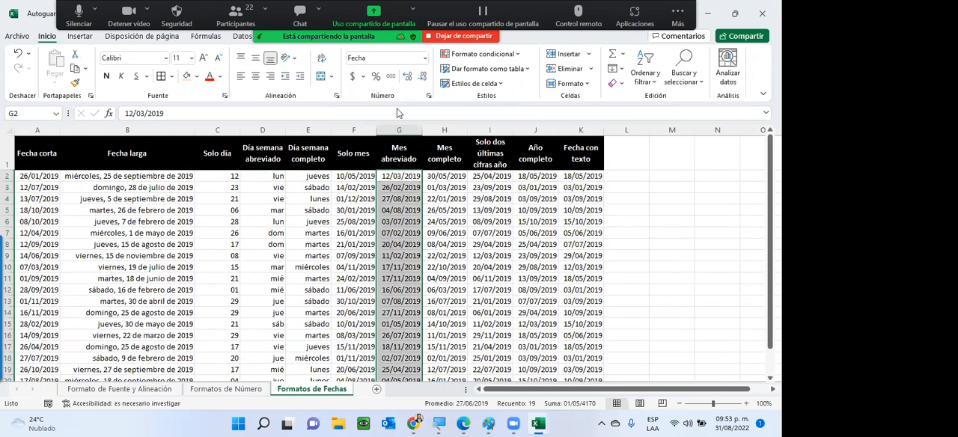
{"action": "left_click", "coordinate": [426, 58]}
{"action": "left_click", "coordinate": [419, 324]}
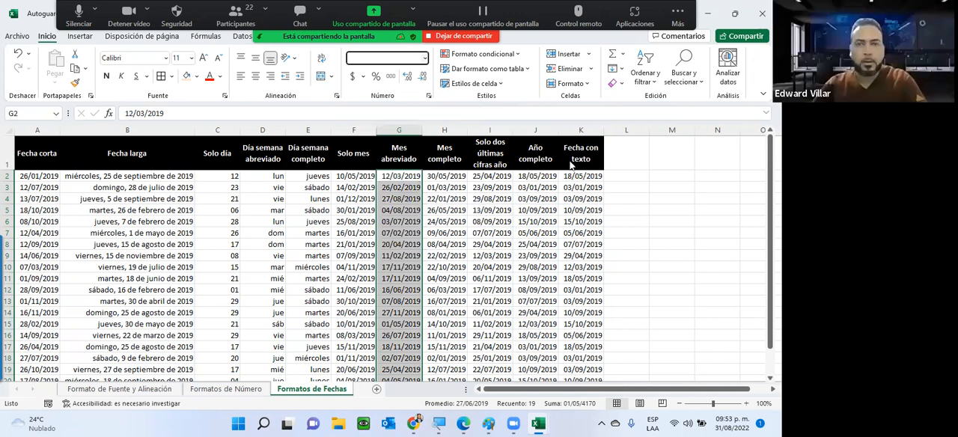
{"action": "key", "text": "ctrl+1"}
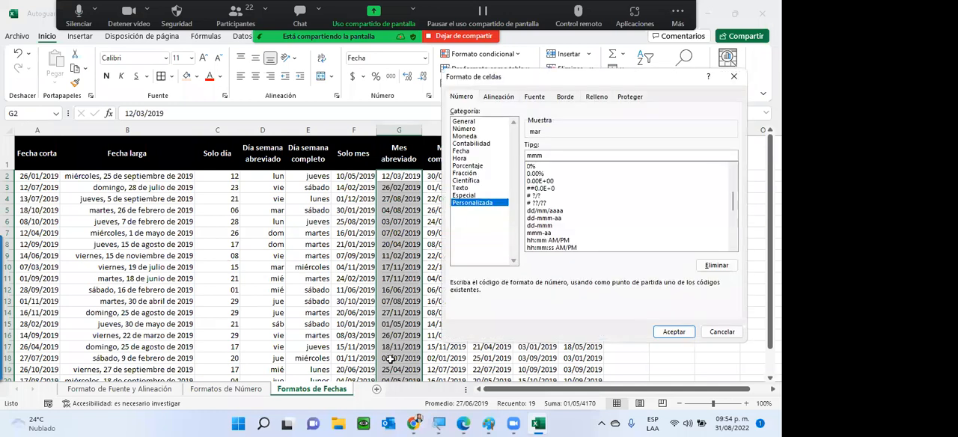
{"action": "key", "text": "Return"}
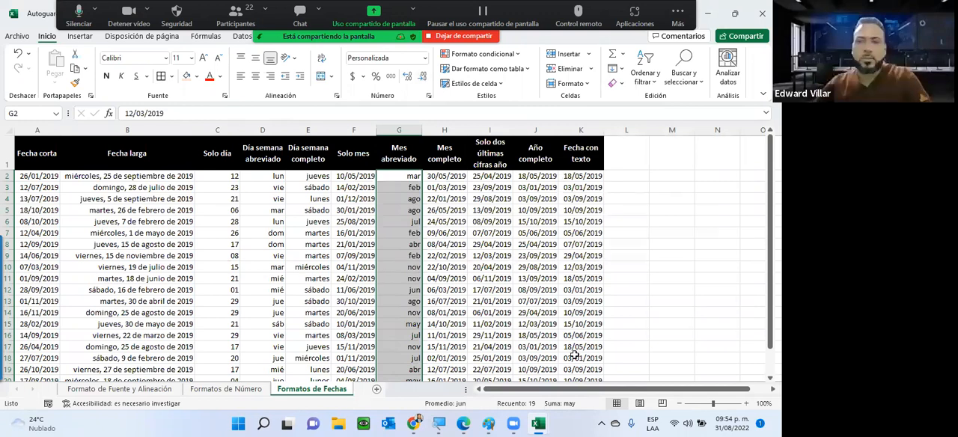
Apply the custom format "La fecha es "dd/mm/aaaa to K2:K20, the Fecha con texto column, so text precedes each date
{"action": "left_click_drag", "start_coordinate": [581, 176], "coordinate": [577, 338]}
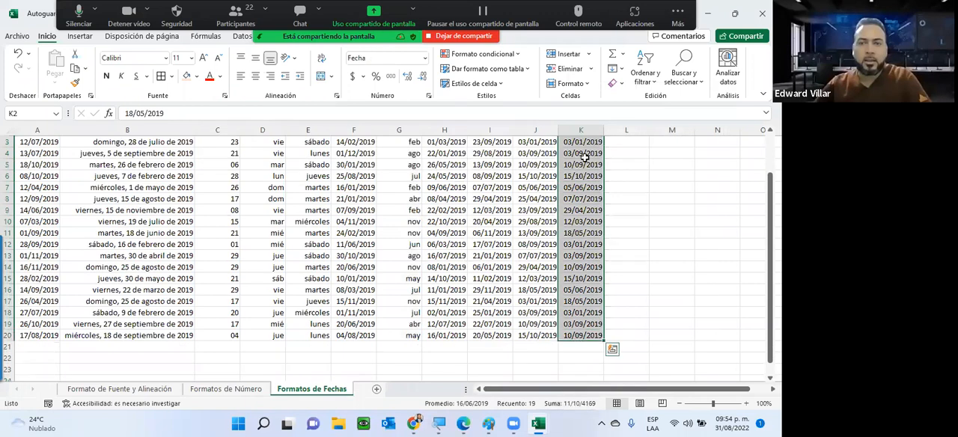
{"action": "scroll", "coordinate": [584, 154], "scroll_direction": "up", "scroll_amount": 1}
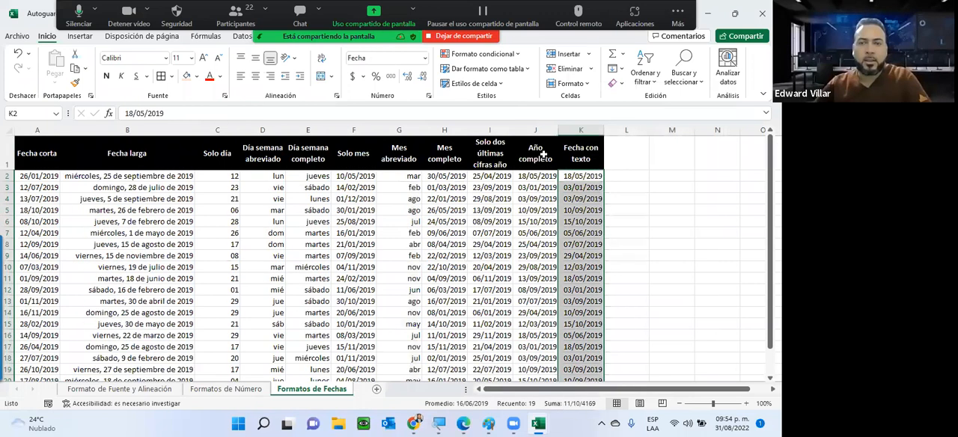
{"action": "left_click", "coordinate": [426, 59]}
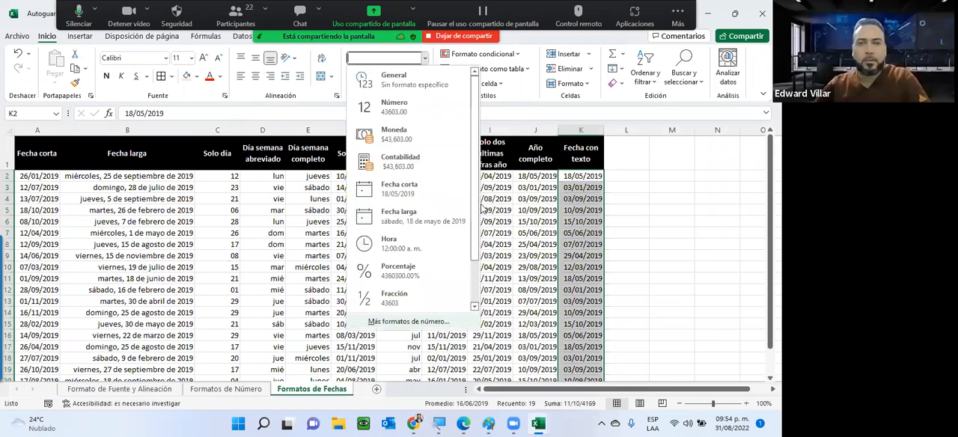
{"action": "left_click", "coordinate": [409, 322]}
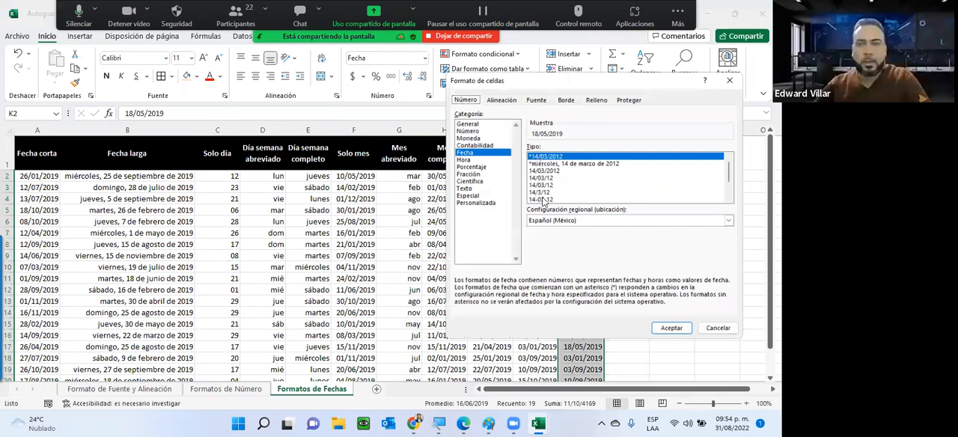
{"action": "left_click", "coordinate": [476, 203]}
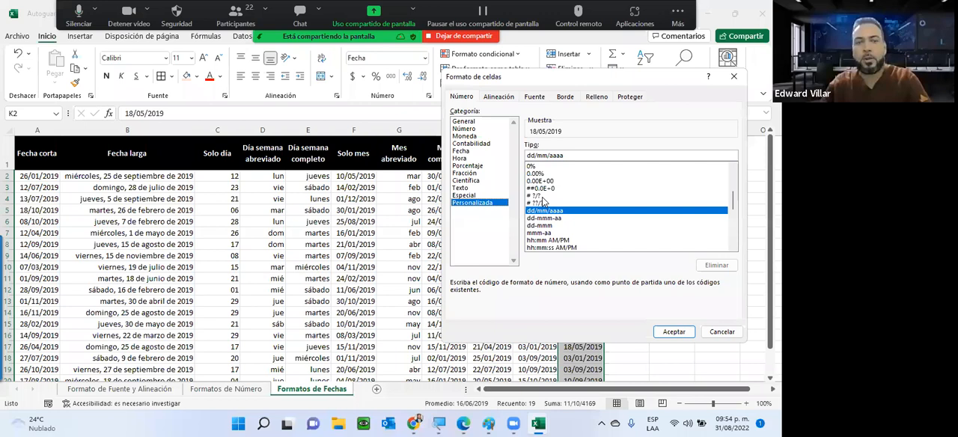
{"action": "type", "text": "\""}
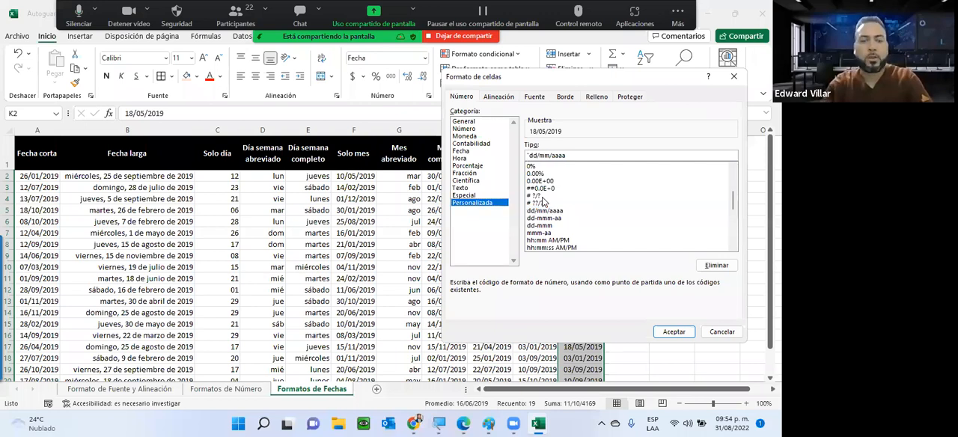
{"action": "type", "text": "La fecha "}
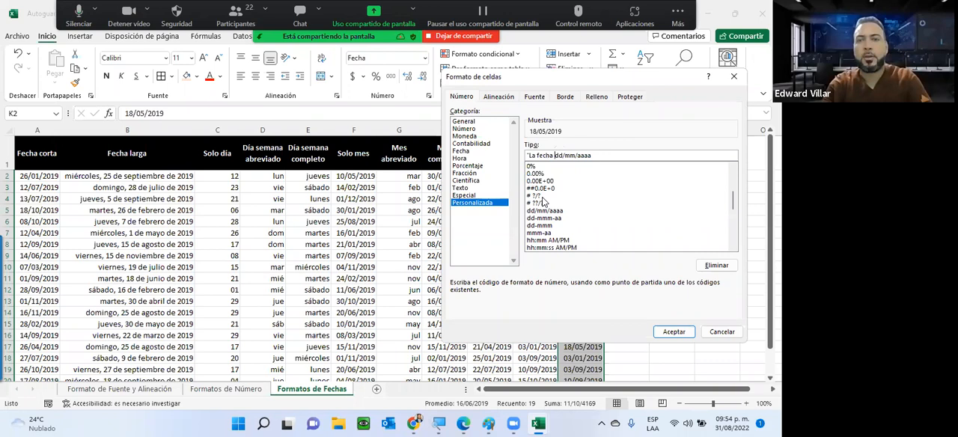
{"action": "type", "text": "es \""}
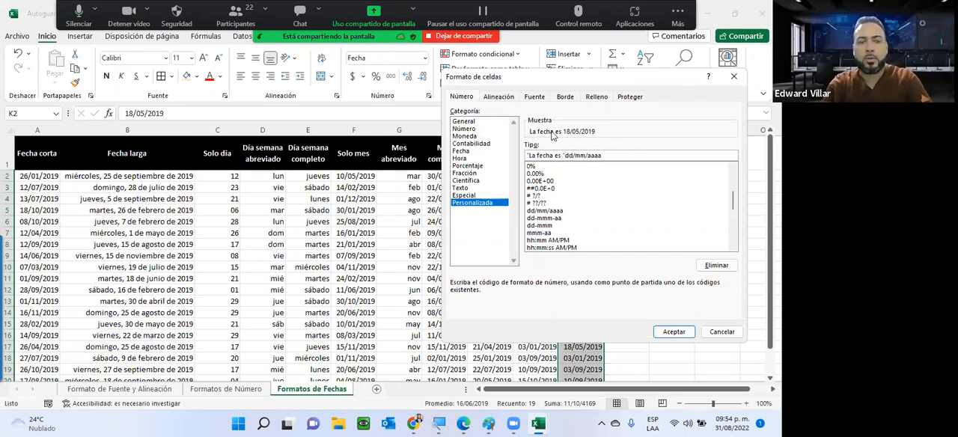
{"action": "left_click", "coordinate": [675, 332]}
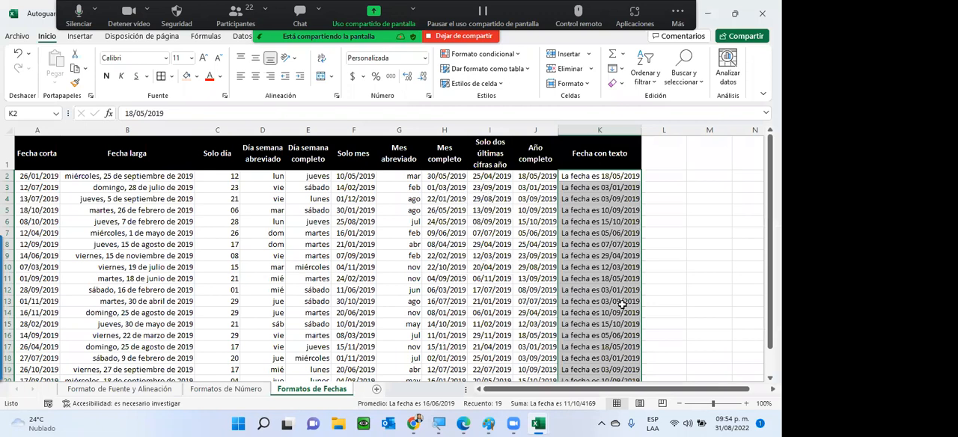
Review the Fecha con texto column down to its last row and check the underlying date stored in K5
{"action": "scroll", "coordinate": [624, 303], "scroll_direction": "down", "scroll_amount": 1}
{"action": "scroll", "coordinate": [623, 309], "scroll_direction": "down", "scroll_amount": 1}
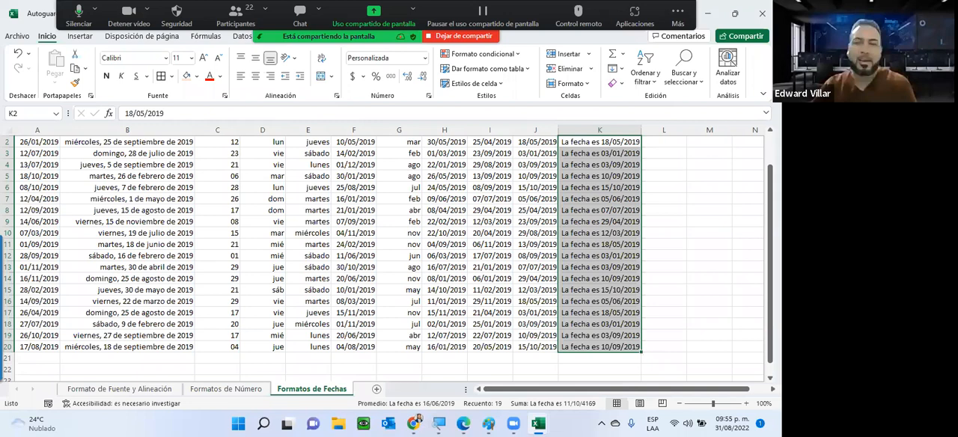
{"action": "left_click", "coordinate": [700, 210]}
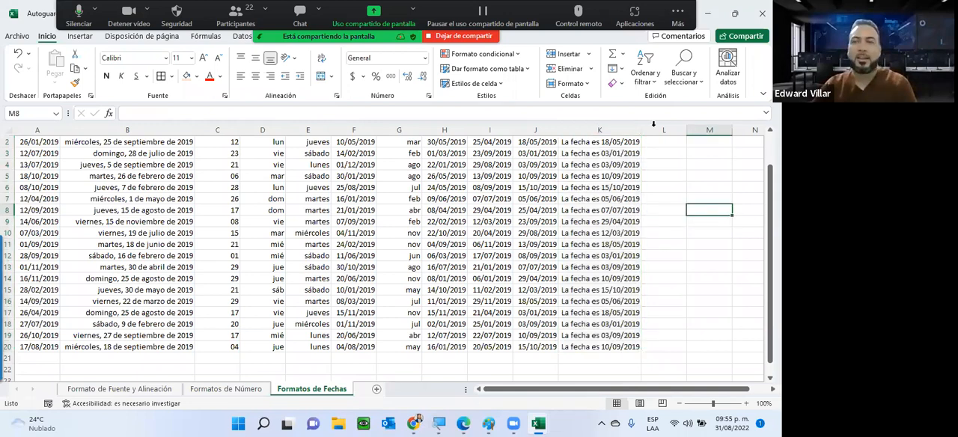
{"action": "left_click", "coordinate": [599, 176]}
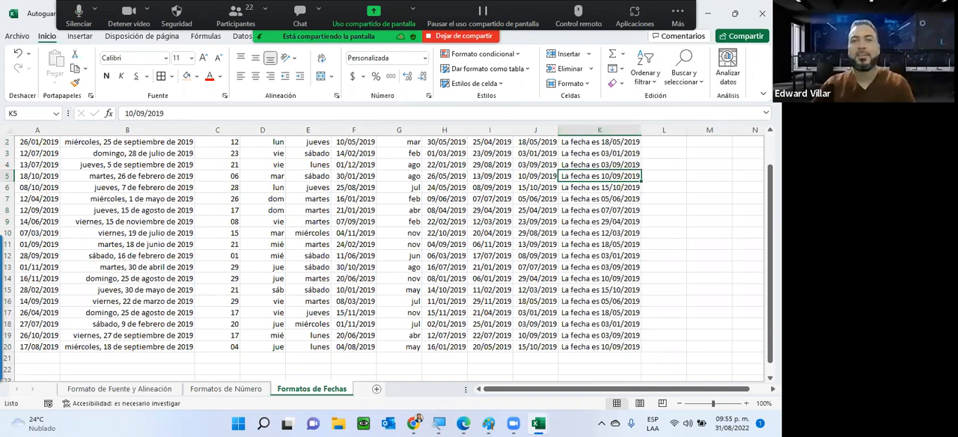
Switch to the INFOTEP Virtual course page in Chrome, find the Unidad 3 section and open Guia de la Unidad 3
{"action": "left_click", "coordinate": [713, 14]}
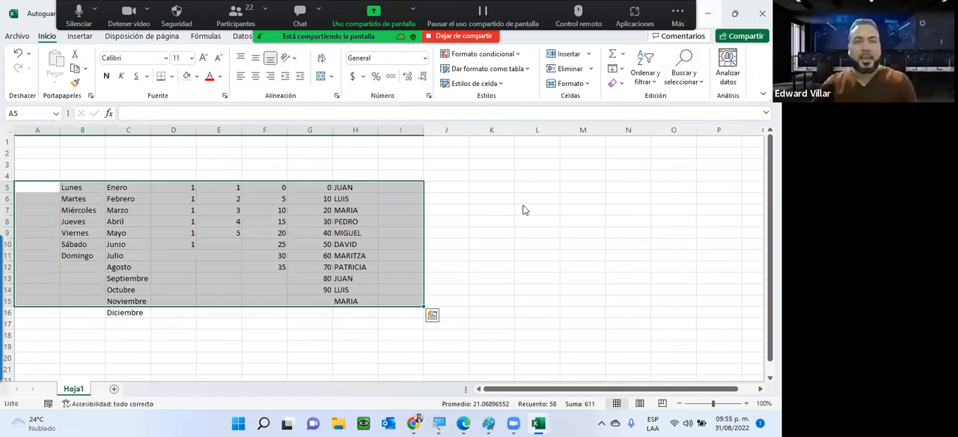
{"action": "key", "text": "alt+Tab"}
{"action": "scroll", "coordinate": [524, 211], "scroll_direction": "up", "scroll_amount": 4}
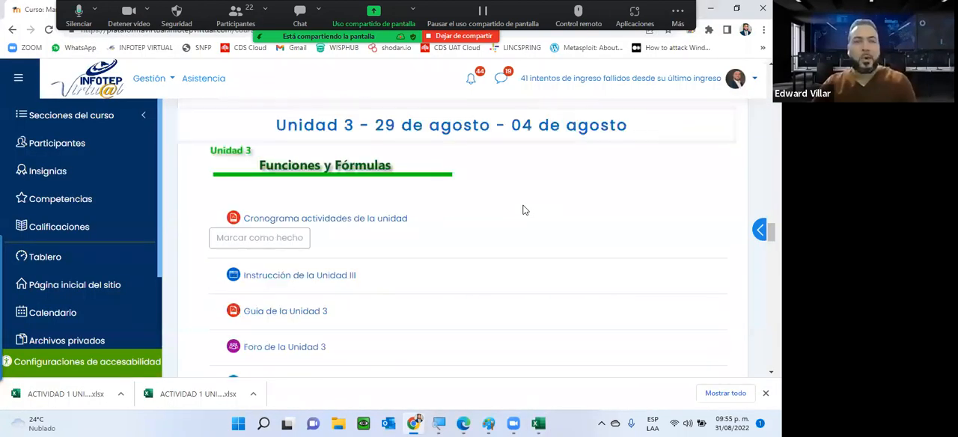
{"action": "scroll", "coordinate": [334, 219], "scroll_direction": "down", "scroll_amount": 1}
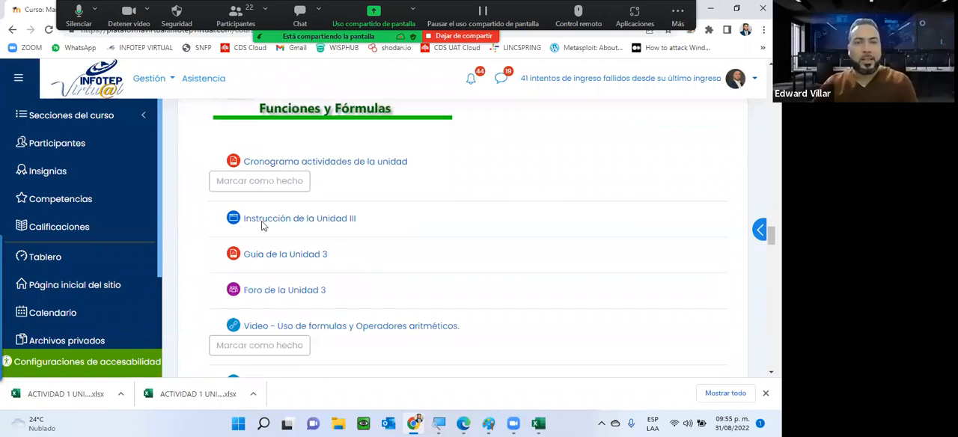
{"action": "scroll", "coordinate": [265, 225], "scroll_direction": "up", "scroll_amount": 2}
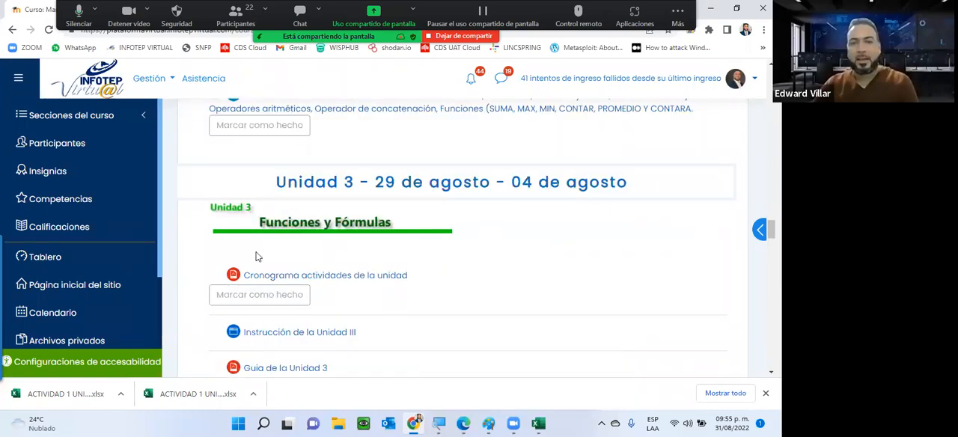
{"action": "scroll", "coordinate": [481, 242], "scroll_direction": "down", "scroll_amount": 2}
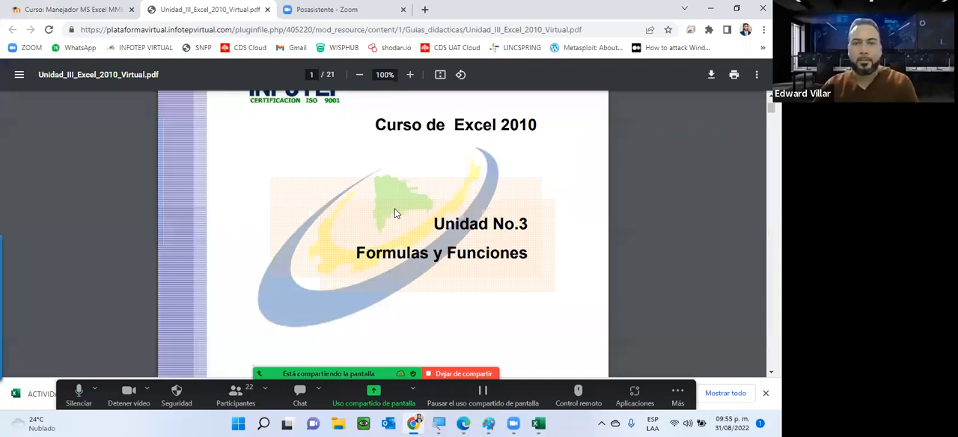
Skim the Unidad 3 guide PDF from its table of contents through the Asistente de formulas section and close it
{"action": "scroll", "coordinate": [395, 213], "scroll_direction": "down", "scroll_amount": 10}
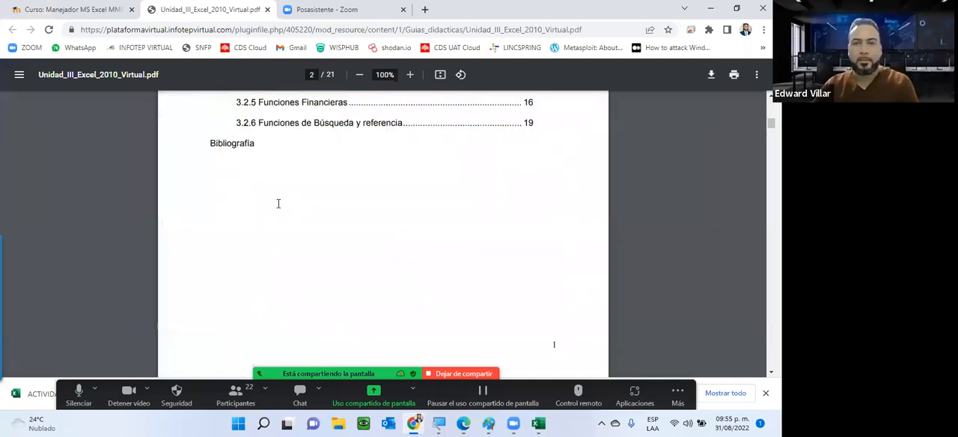
{"action": "scroll", "coordinate": [283, 201], "scroll_direction": "up", "scroll_amount": 3}
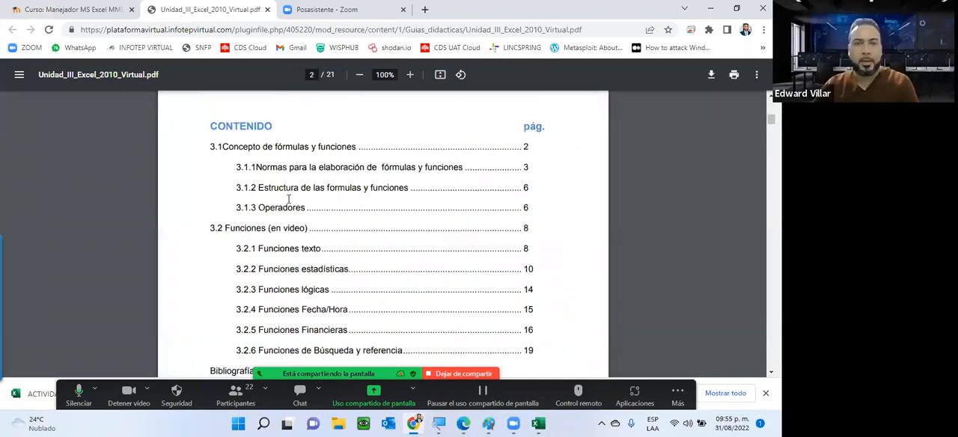
{"action": "scroll", "coordinate": [289, 198], "scroll_direction": "down", "scroll_amount": 1}
{"action": "scroll", "coordinate": [289, 200], "scroll_direction": "down", "scroll_amount": 1}
{"action": "scroll", "coordinate": [288, 200], "scroll_direction": "down", "scroll_amount": 5}
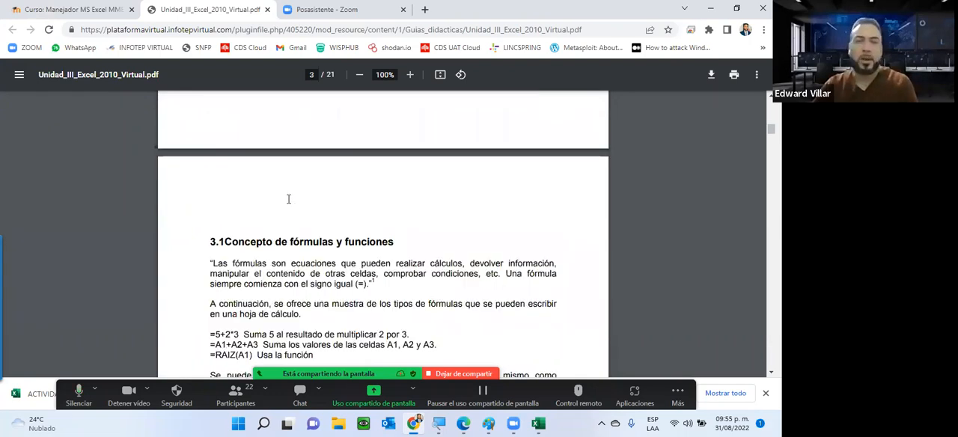
{"action": "scroll", "coordinate": [288, 199], "scroll_direction": "down", "scroll_amount": 5}
{"action": "scroll", "coordinate": [288, 199], "scroll_direction": "down", "scroll_amount": 5}
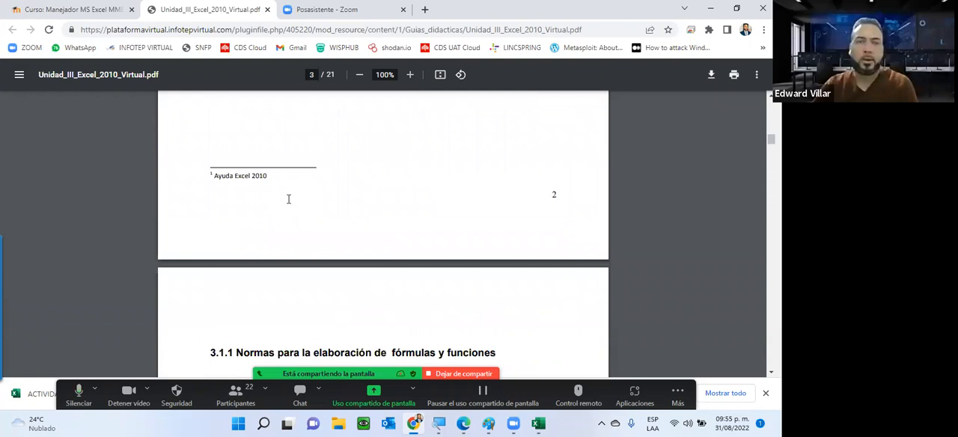
{"action": "scroll", "coordinate": [288, 199], "scroll_direction": "down", "scroll_amount": 3}
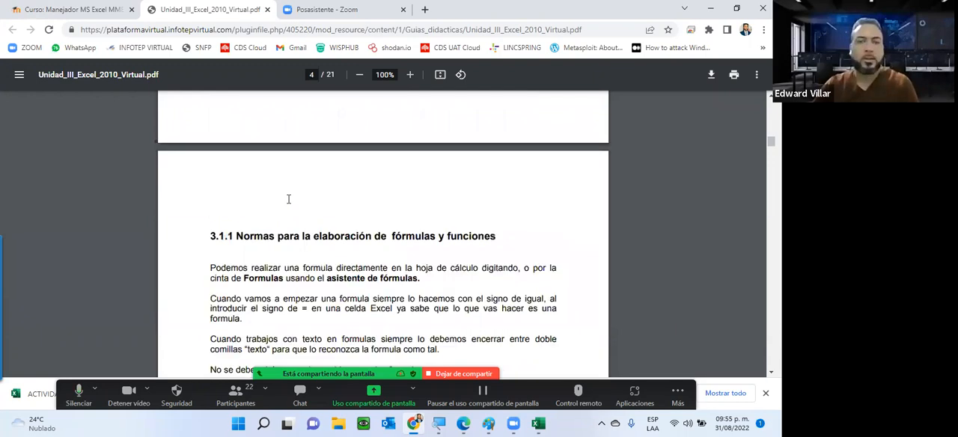
{"action": "scroll", "coordinate": [288, 199], "scroll_direction": "down", "scroll_amount": 5}
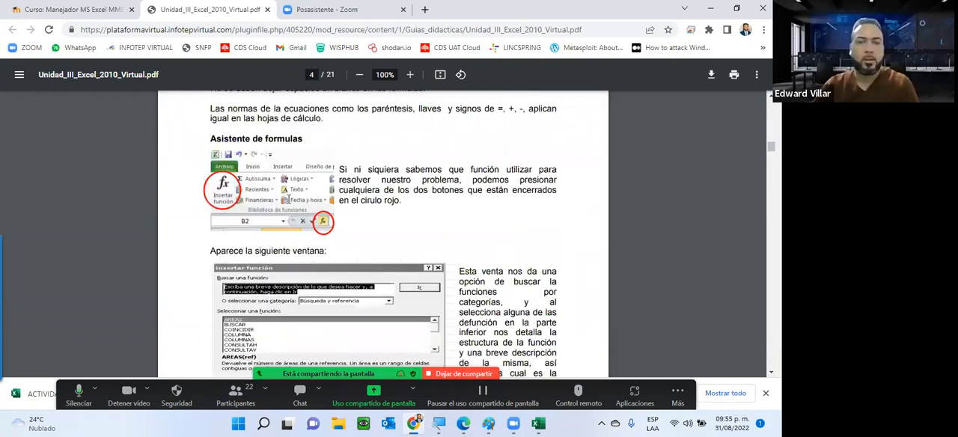
{"action": "scroll", "coordinate": [288, 200], "scroll_direction": "down", "scroll_amount": 8}
{"action": "left_click", "coordinate": [267, 10]}
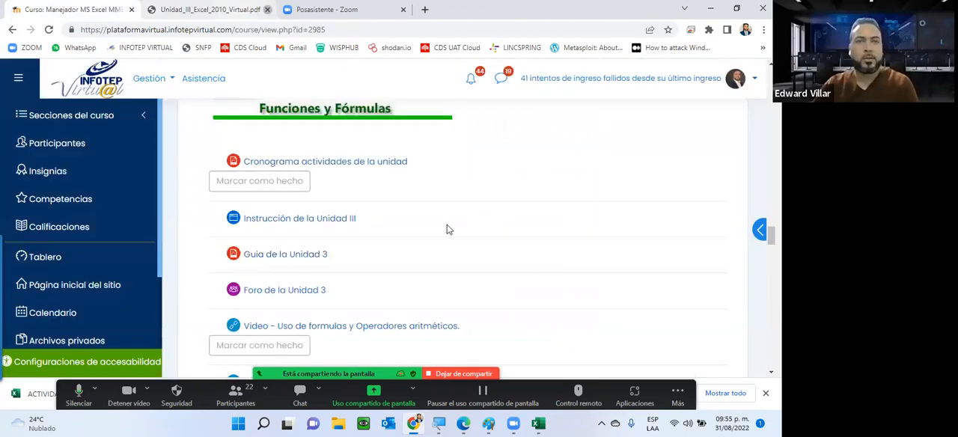
Open Foro de la Unidad 3 in a new browser tab, read the forum assignment and return to the course page
{"action": "scroll", "coordinate": [337, 232], "scroll_direction": "down", "scroll_amount": 1}
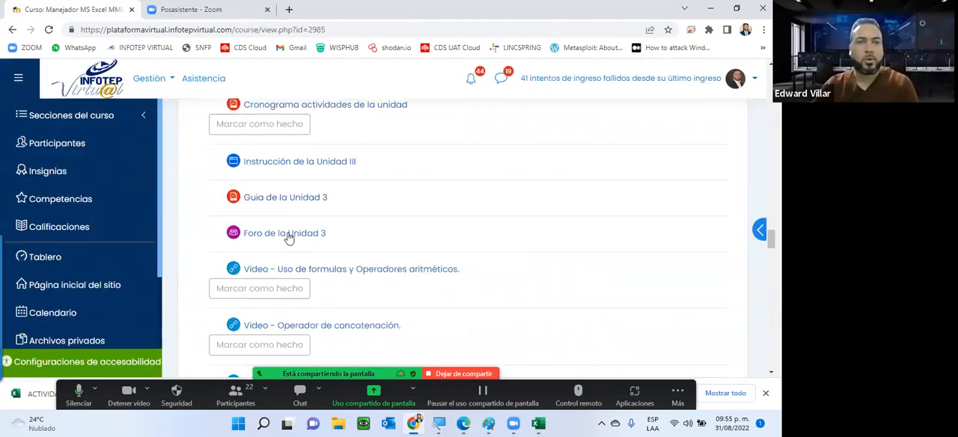
{"action": "right_click", "coordinate": [300, 240]}
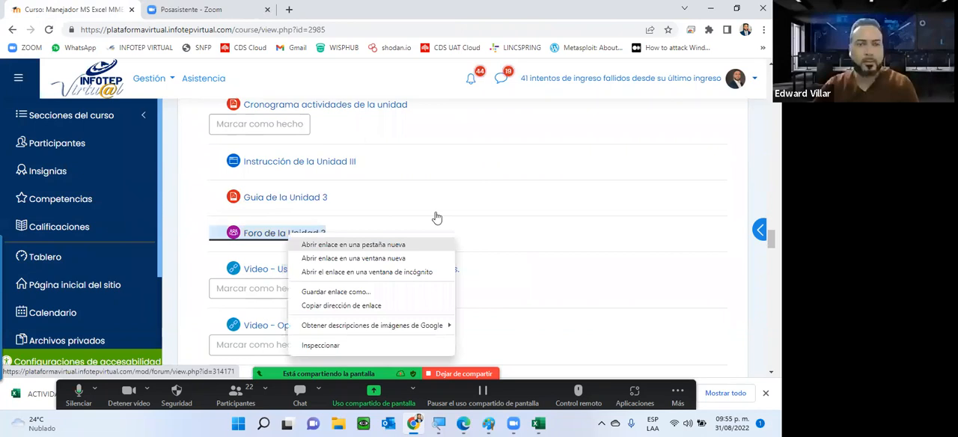
{"action": "left_click", "coordinate": [351, 245]}
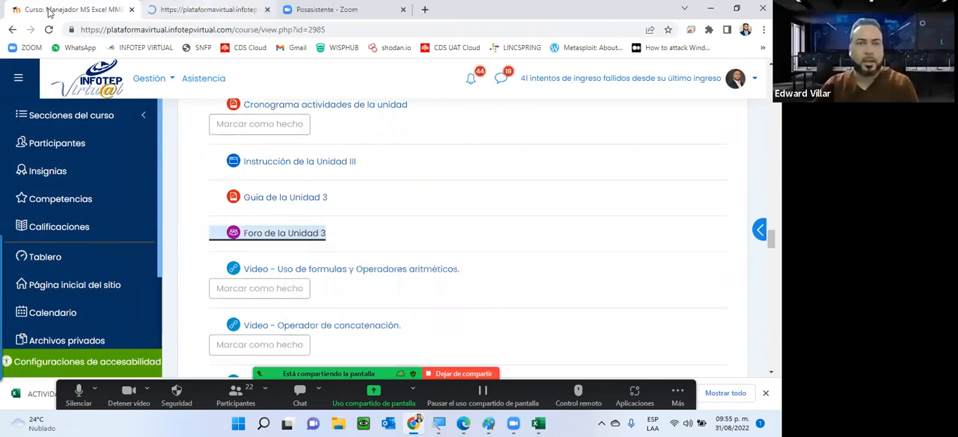
{"action": "left_click", "coordinate": [203, 7]}
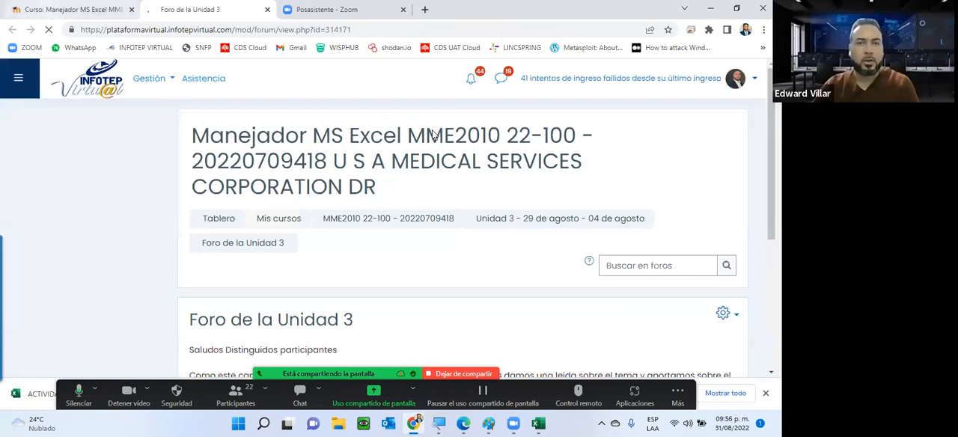
{"action": "scroll", "coordinate": [433, 135], "scroll_direction": "down", "scroll_amount": 3}
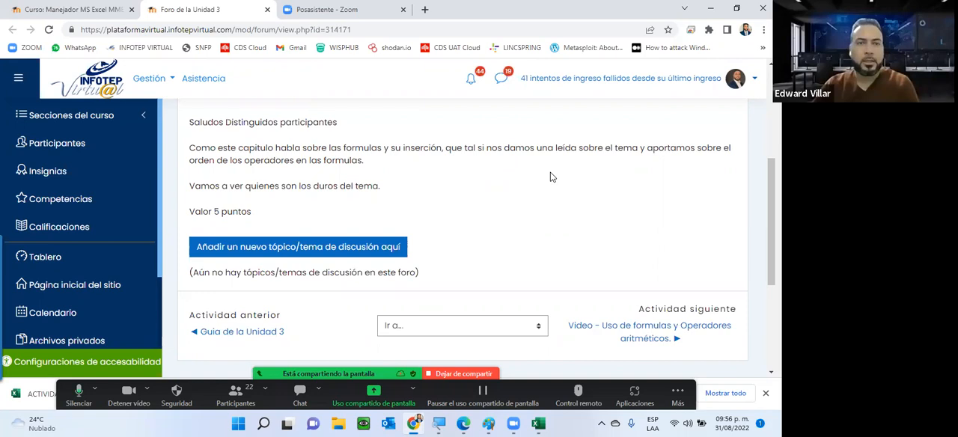
{"action": "left_click", "coordinate": [64, 9]}
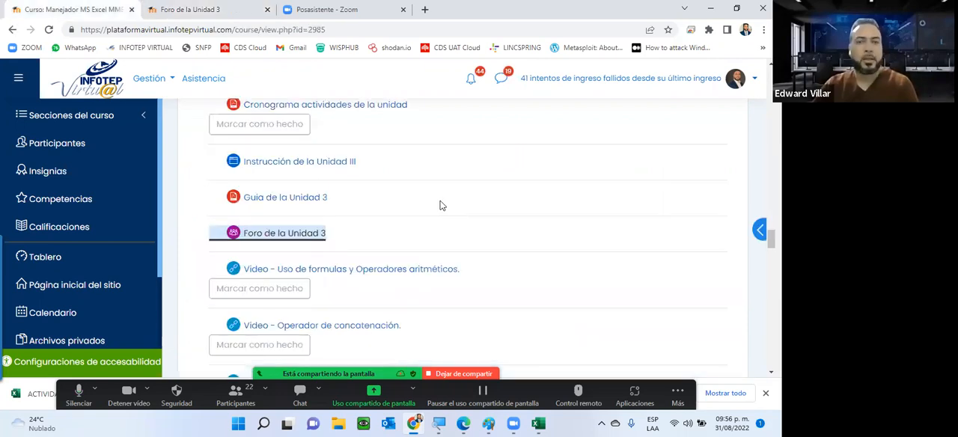
Open the Actividad Practica Unidad 3 workbook from the course page in Excel and enable editing
{"action": "scroll", "coordinate": [389, 133], "scroll_direction": "down", "scroll_amount": 1}
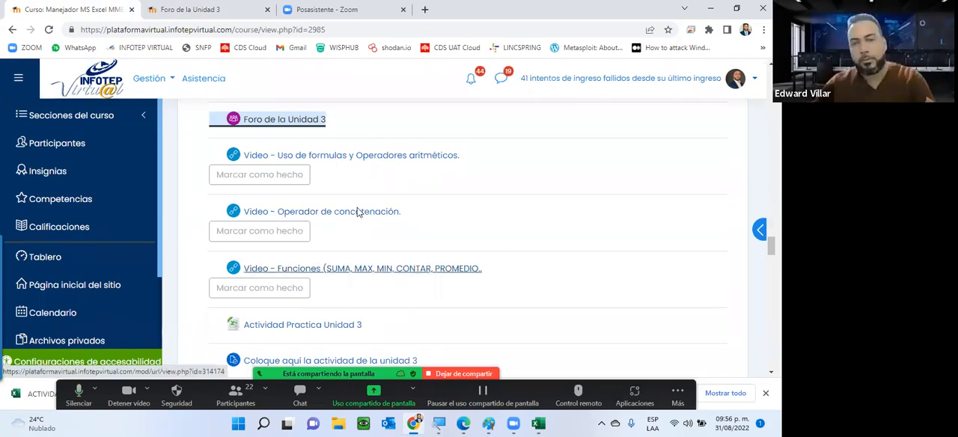
{"action": "left_click", "coordinate": [299, 325]}
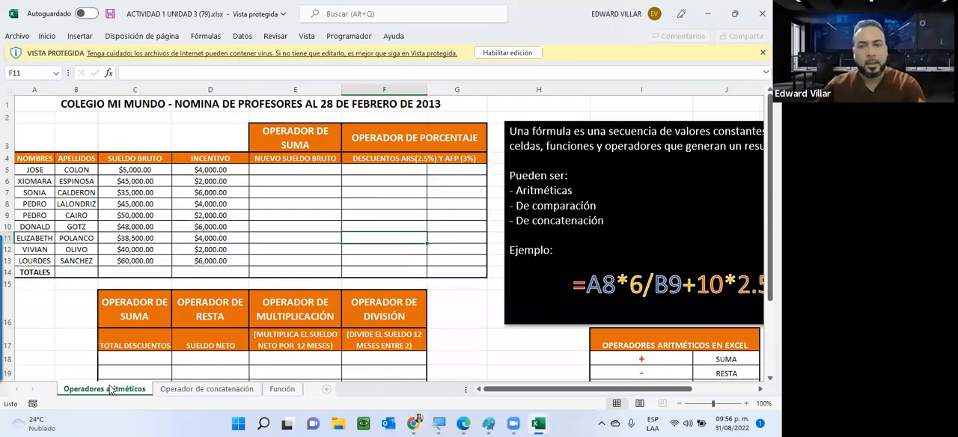
{"action": "left_click", "coordinate": [510, 52]}
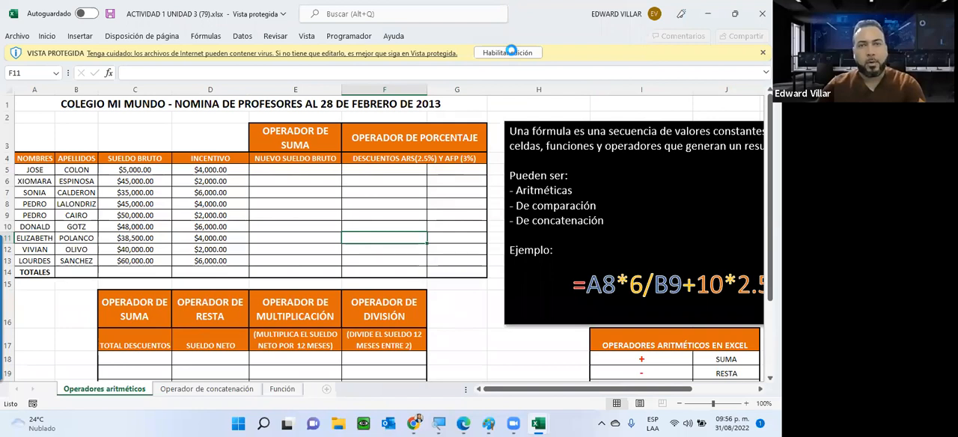
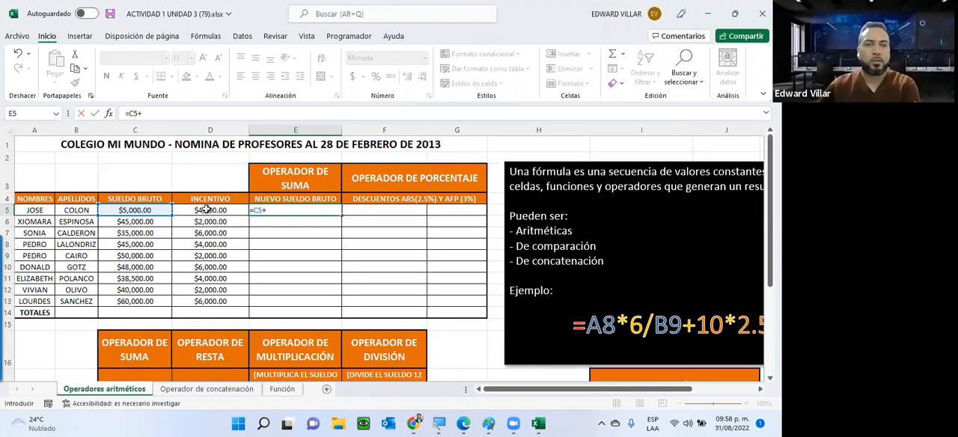
Complete the Nuevo Sueldo Bruto formula in E5 as =C5+D5, and set the gross salary in C5 to 6000
{"action": "left_click", "coordinate": [206, 210]}
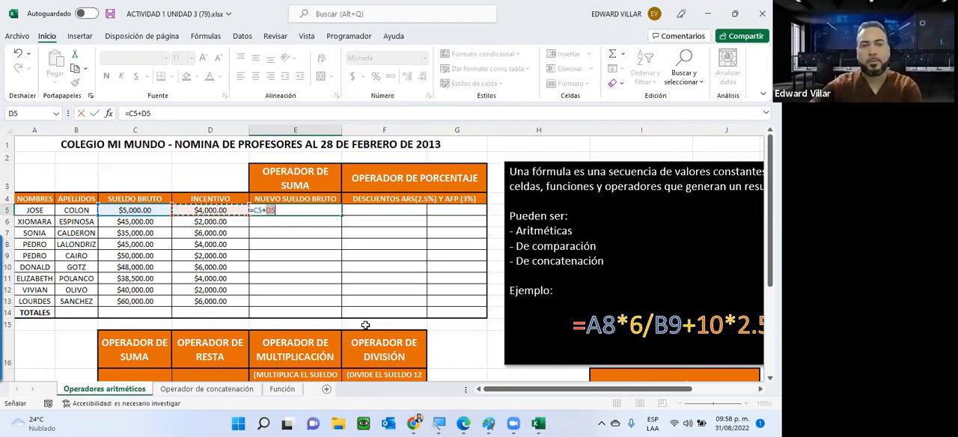
{"action": "key", "text": "Return"}
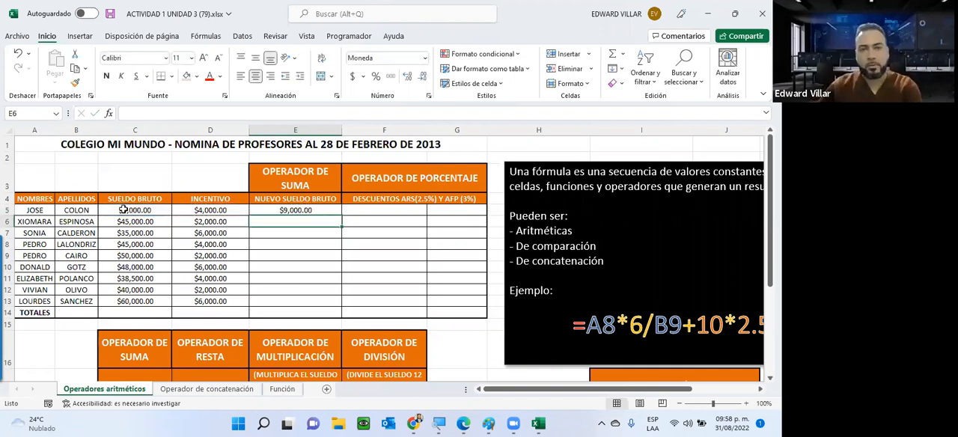
{"action": "left_click", "coordinate": [123, 209]}
{"action": "type", "text": "6000"}
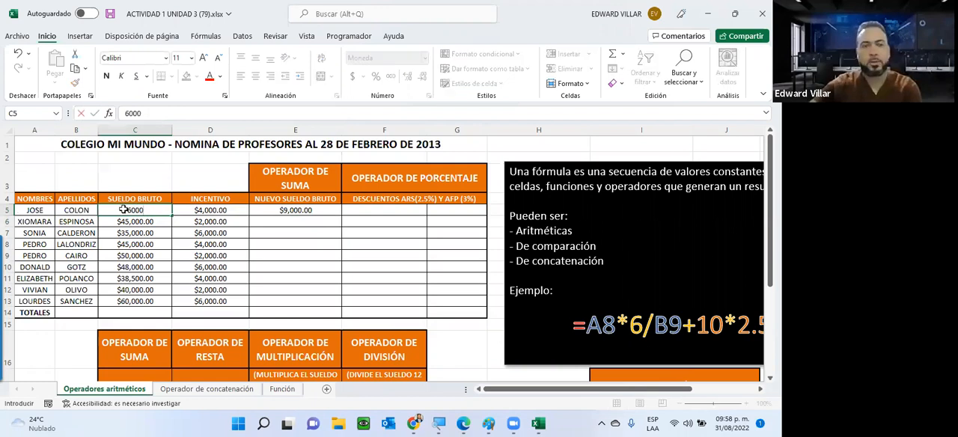
{"action": "key", "text": "Return"}
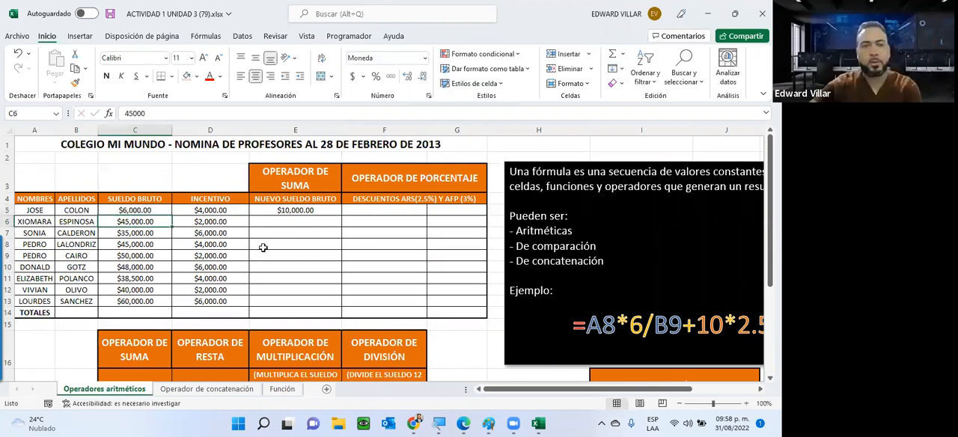
Inspect the cell references used by the sum formula in E5
{"action": "left_click", "coordinate": [287, 210]}
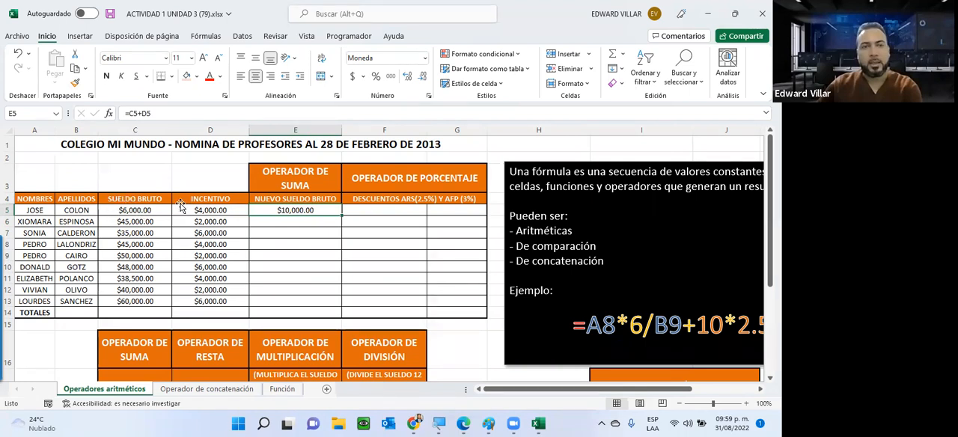
{"action": "key", "text": "F2"}
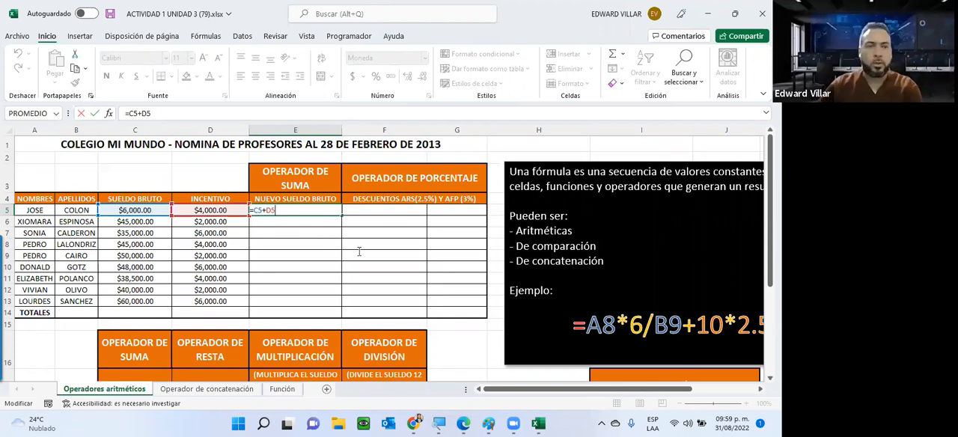
{"action": "key", "text": "Return"}
Fill the E5 sum formula down through E10 and inspect the copied formula in E10
{"action": "left_click", "coordinate": [336, 214]}
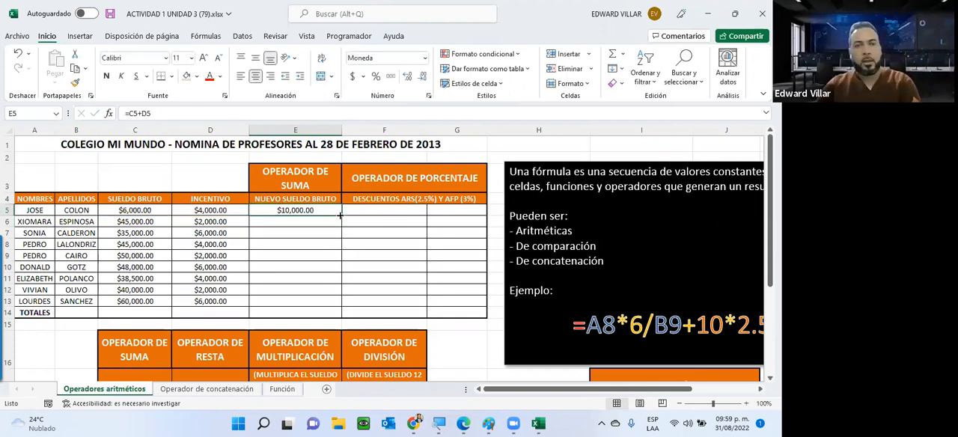
{"action": "left_click_drag", "start_coordinate": [342, 215], "coordinate": [344, 270]}
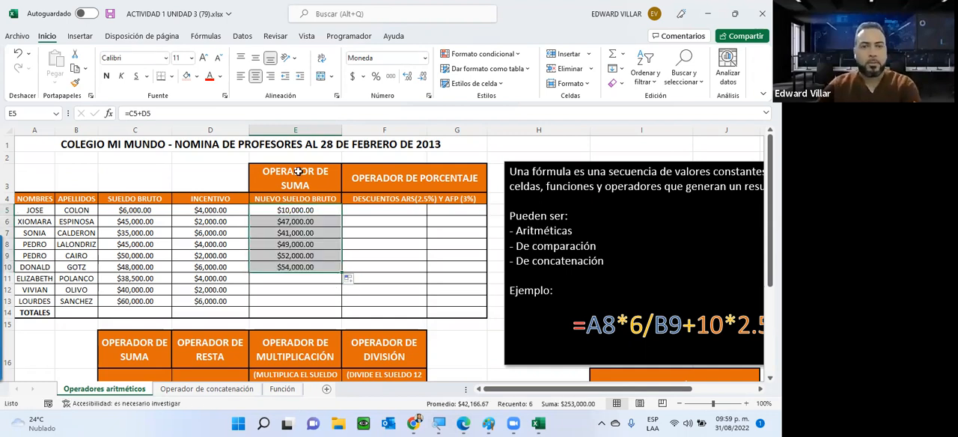
{"action": "double_click", "coordinate": [288, 266]}
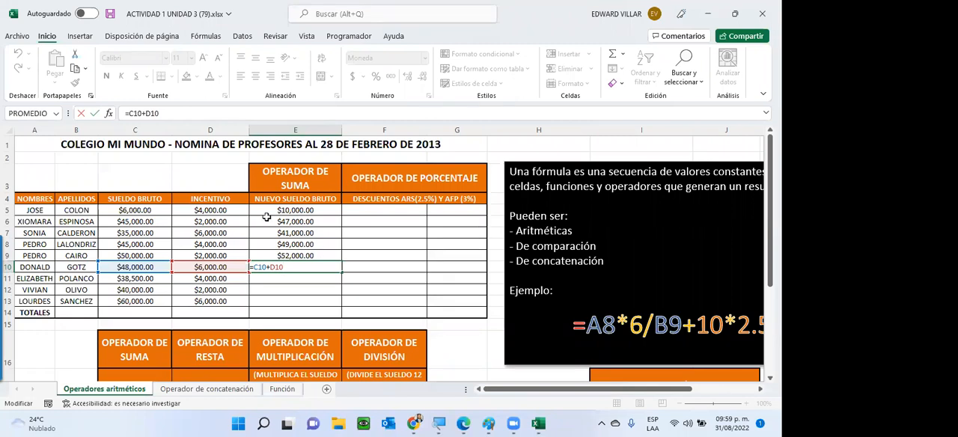
{"action": "key", "text": "Return"}
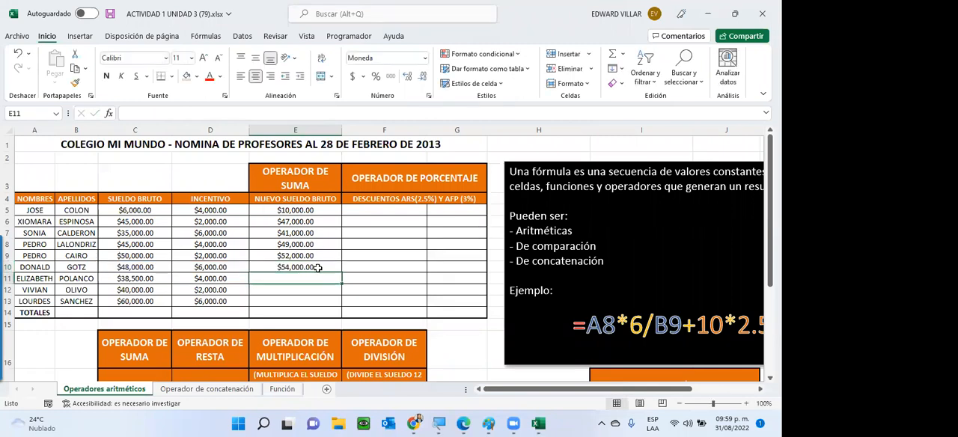
Fill the E5 sum formula down through E13, leaving the Totales cell E14 empty, and check the formula in E13
{"action": "left_click", "coordinate": [311, 210]}
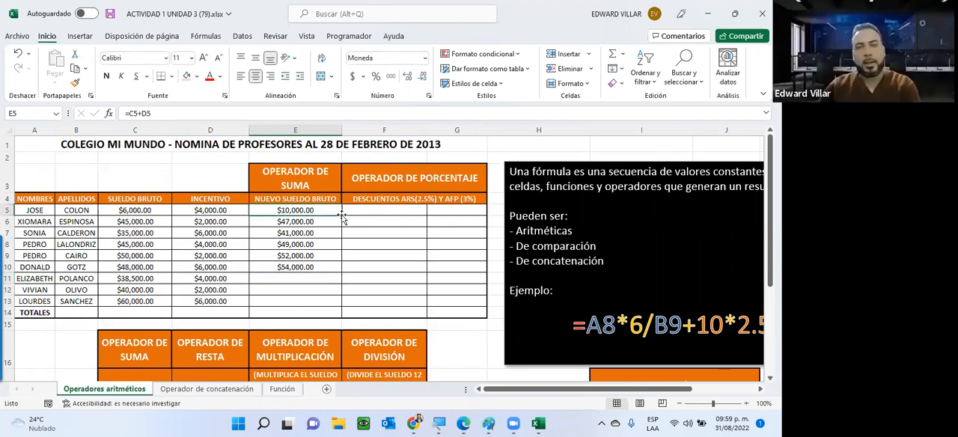
{"action": "left_click_drag", "start_coordinate": [342, 213], "coordinate": [283, 316]}
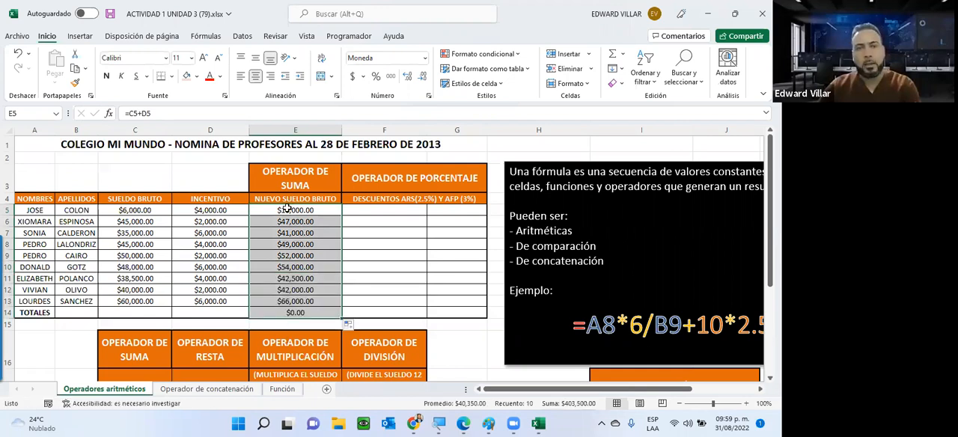
{"action": "left_click", "coordinate": [284, 312]}
{"action": "key", "text": "Delete"}
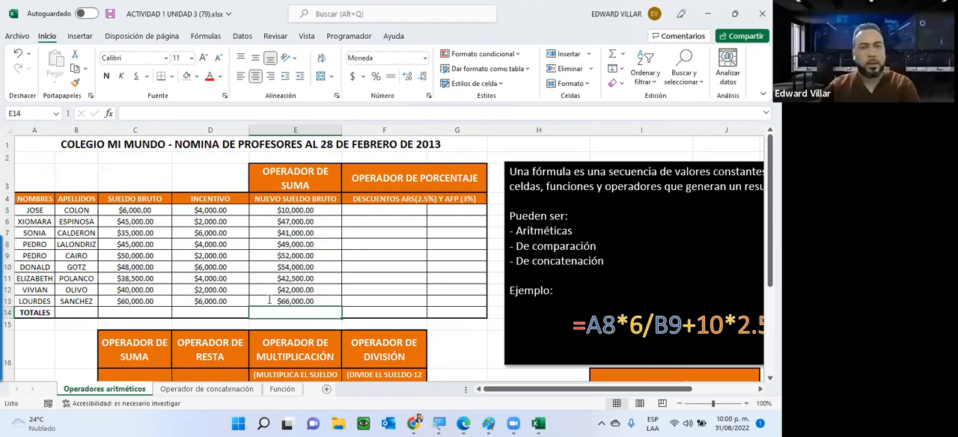
{"action": "double_click", "coordinate": [268, 299]}
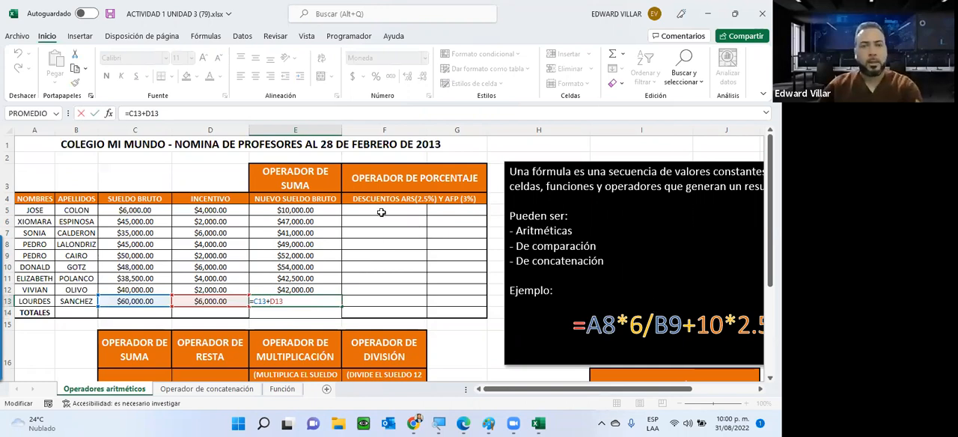
{"action": "key", "text": "ctrl+Return"}
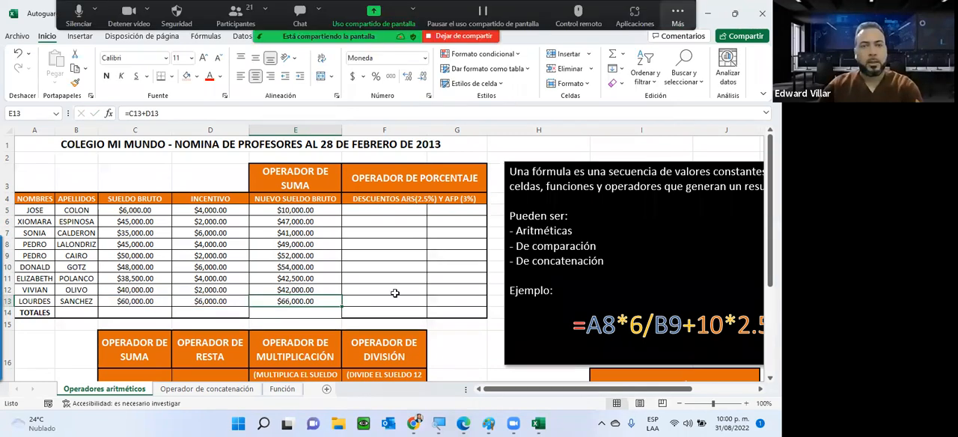
Calculate the 2.5% ARS discount on the new gross salary in F5 with the formula =E5*2.5%
{"action": "key", "text": "Right"}
{"action": "key", "text": "Up"}
{"action": "key", "text": "Up"}
{"action": "key", "text": "Up"}
{"action": "key", "text": "Up"}
{"action": "key", "text": "Up"}
{"action": "key", "text": "Up"}
{"action": "key", "text": "Up"}
{"action": "key", "text": "Up"}
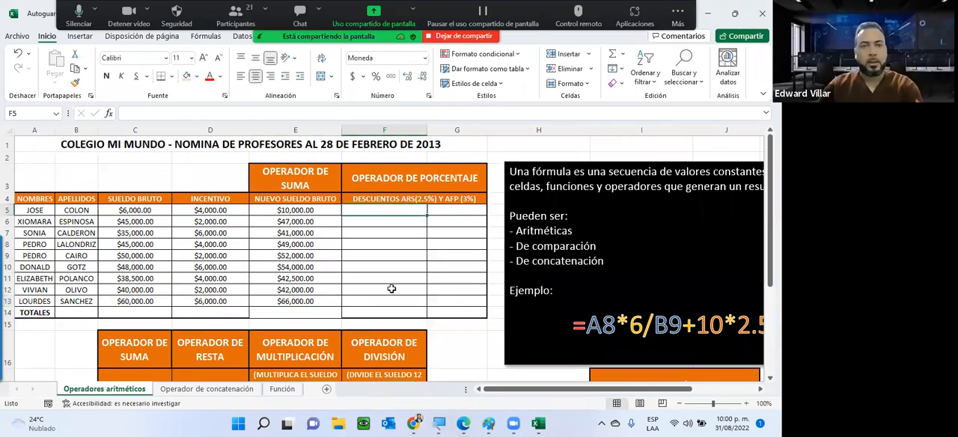
{"action": "type", "text": "="}
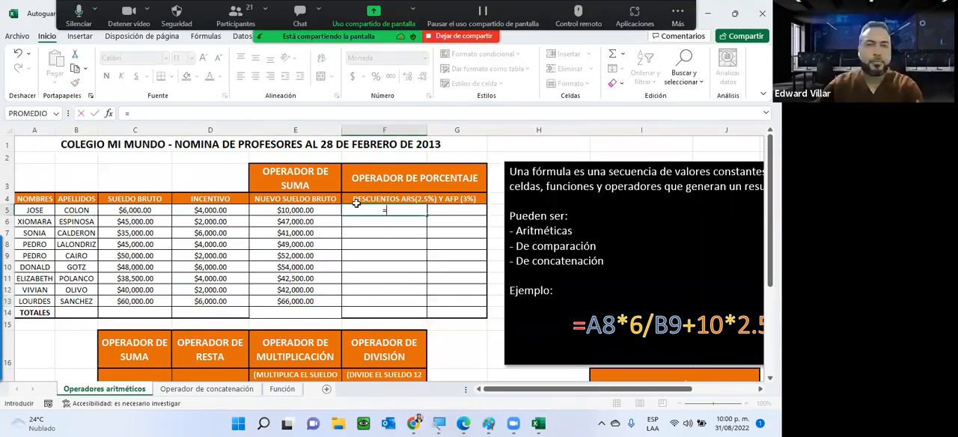
{"action": "left_click", "coordinate": [297, 211]}
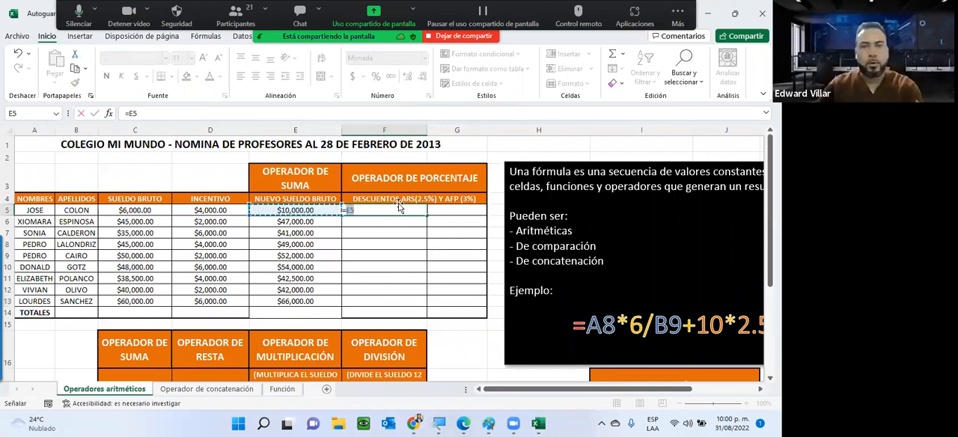
{"action": "type", "text": "*"}
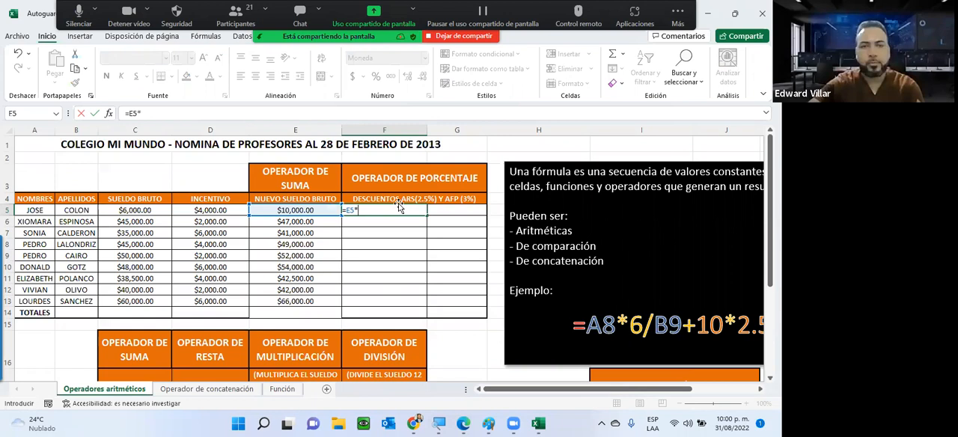
{"action": "type", "text": "2.5%"}
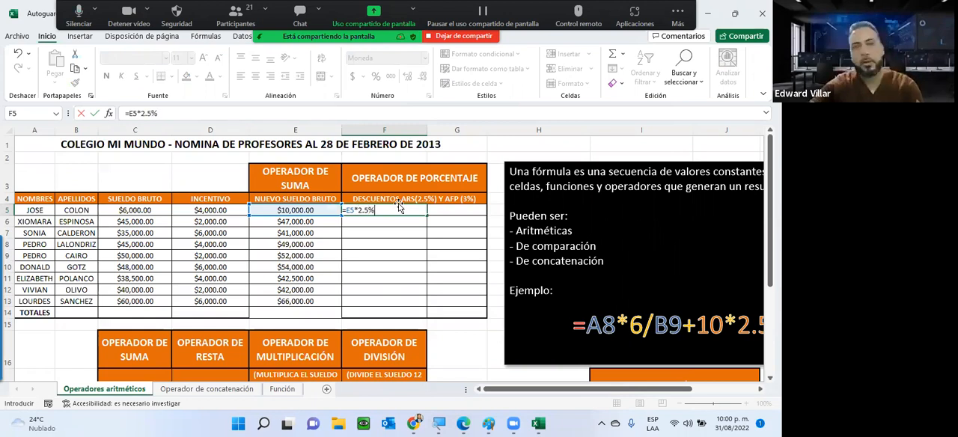
{"action": "key", "text": "Return"}
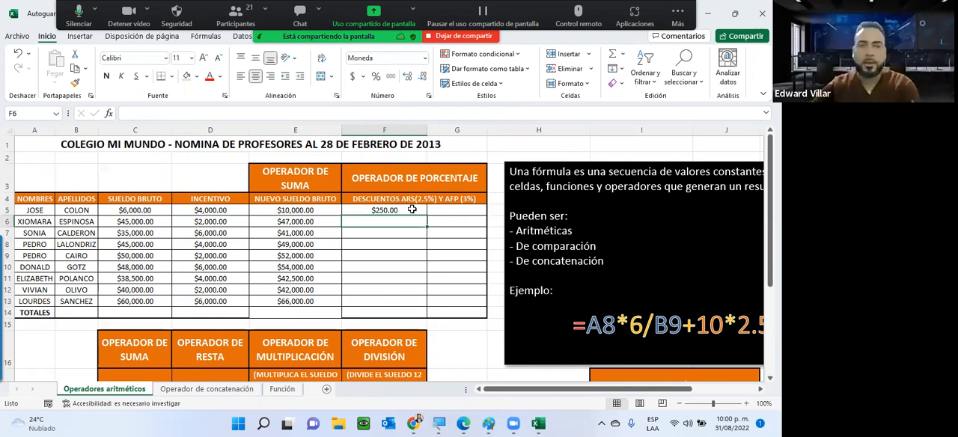
Fill the F5 discount formula down through F13, leaving the Totales cell F14 empty
{"action": "left_click", "coordinate": [413, 211]}
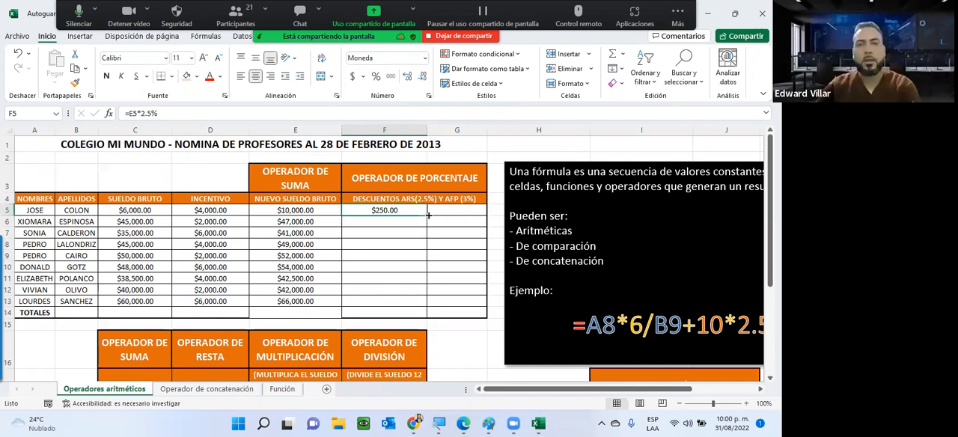
{"action": "left_click_drag", "start_coordinate": [428, 215], "coordinate": [375, 315]}
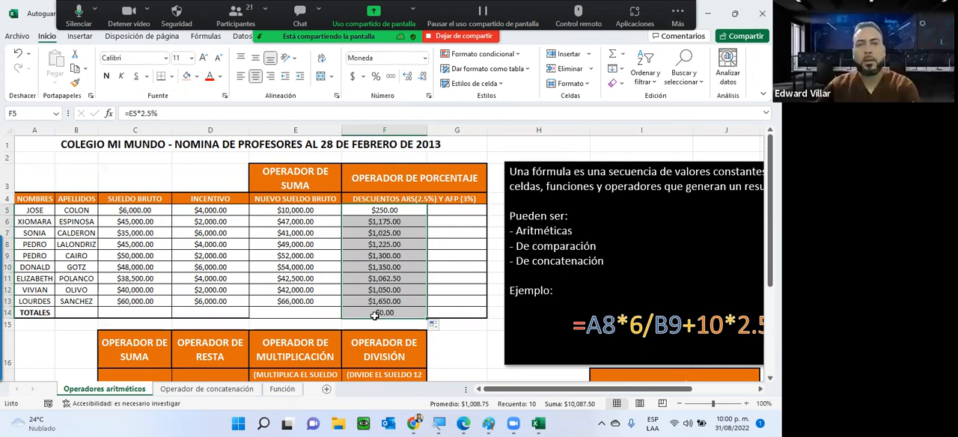
{"action": "left_click", "coordinate": [374, 315]}
{"action": "key", "text": "Delete"}
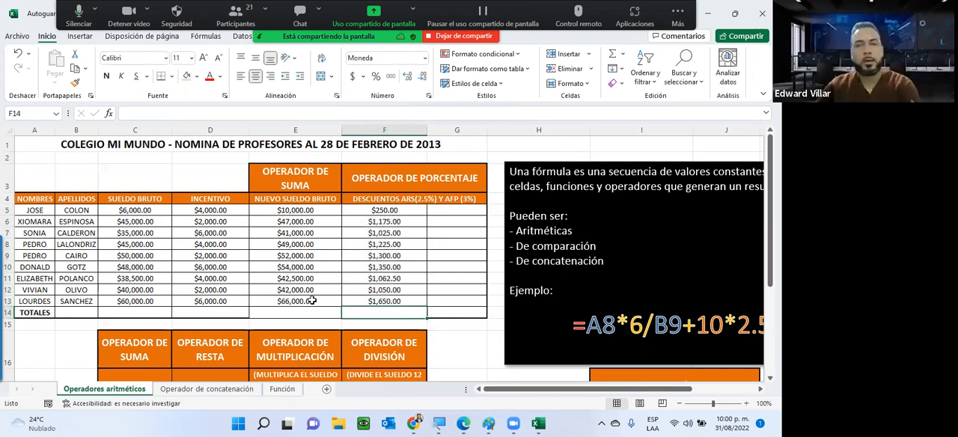
Examine how the salary reference changes in the ARS discount formulas in F13, F5, F8, F10 and F12
{"action": "key", "text": "Up"}
{"action": "key", "text": "F2"}
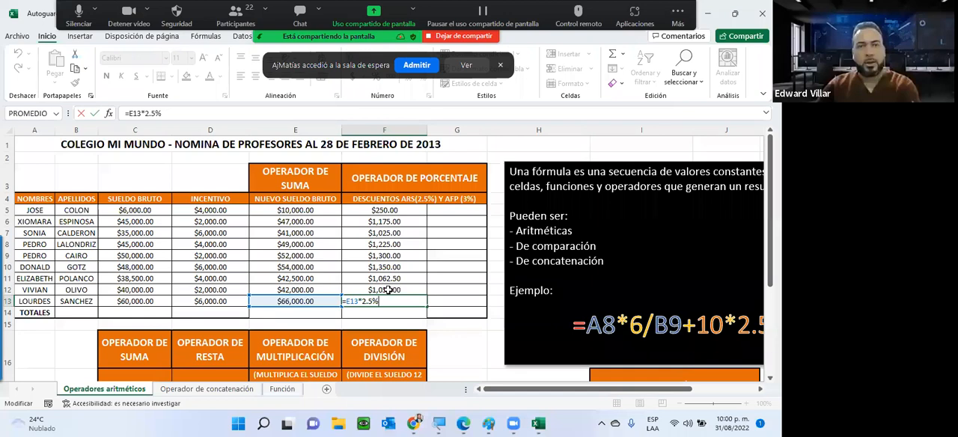
{"action": "key", "text": "ctrl+Return"}
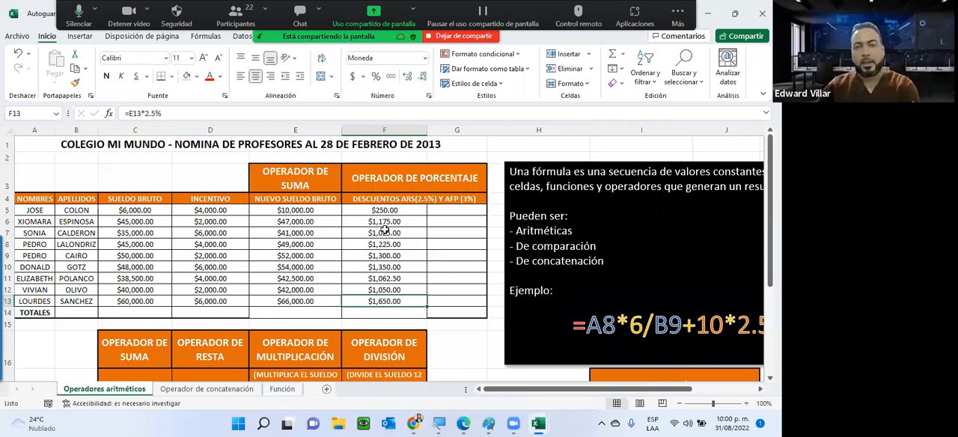
{"action": "double_click", "coordinate": [383, 211]}
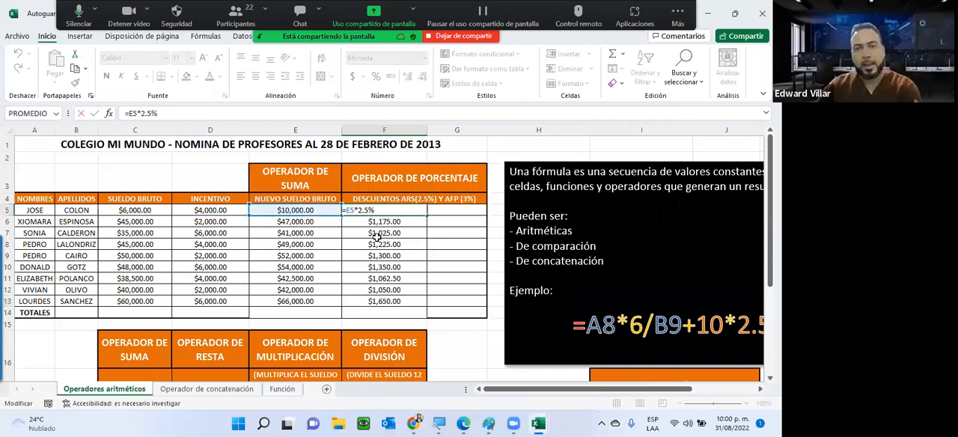
{"action": "key", "text": "Return"}
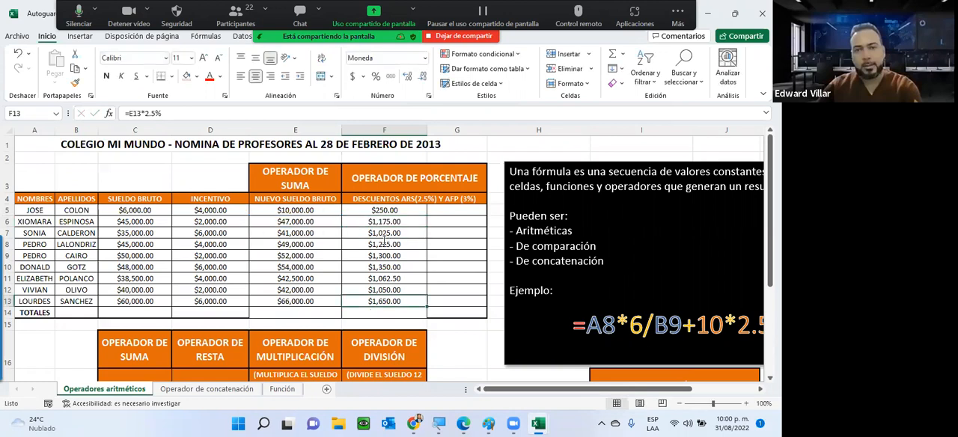
{"action": "double_click", "coordinate": [386, 244]}
{"action": "key", "text": "Escape"}
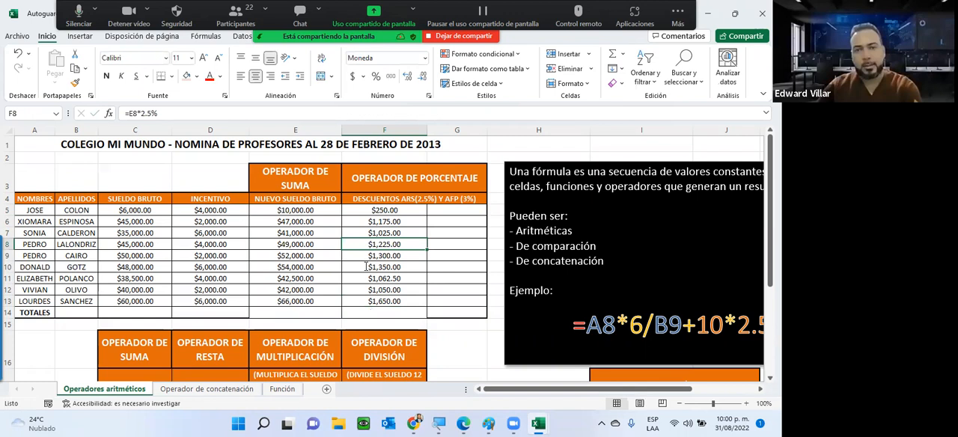
{"action": "double_click", "coordinate": [366, 267]}
{"action": "key", "text": "Escape"}
{"action": "double_click", "coordinate": [366, 289]}
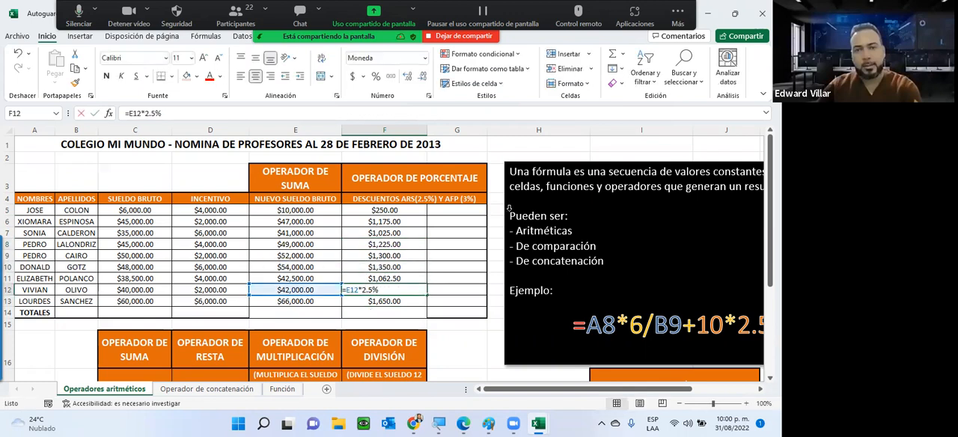
{"action": "key", "text": "Escape"}
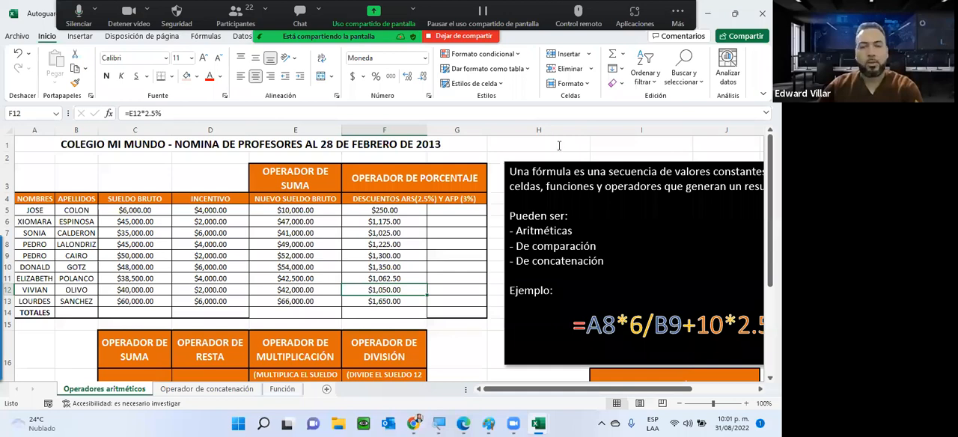
Enter the AFP rate of 3% in cell H1
{"action": "left_click", "coordinate": [559, 146]}
{"action": "type", "text": "3"}
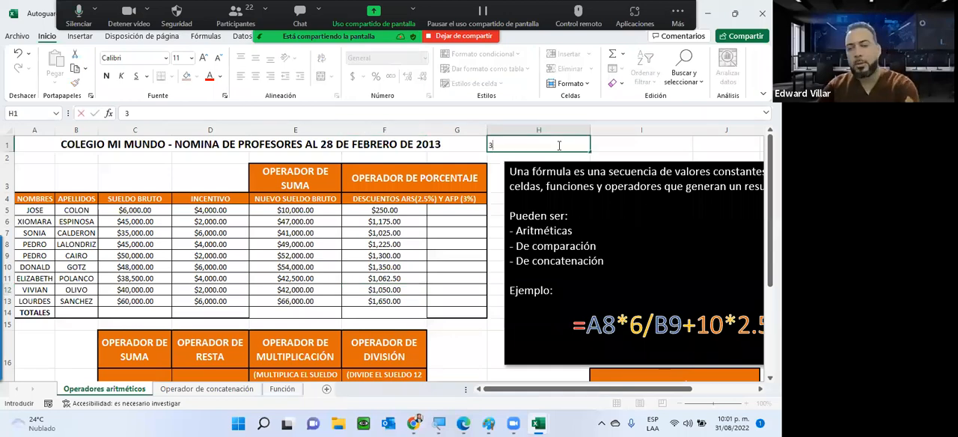
{"action": "type", "text": "%"}
{"action": "key", "text": "ctrl+Return"}
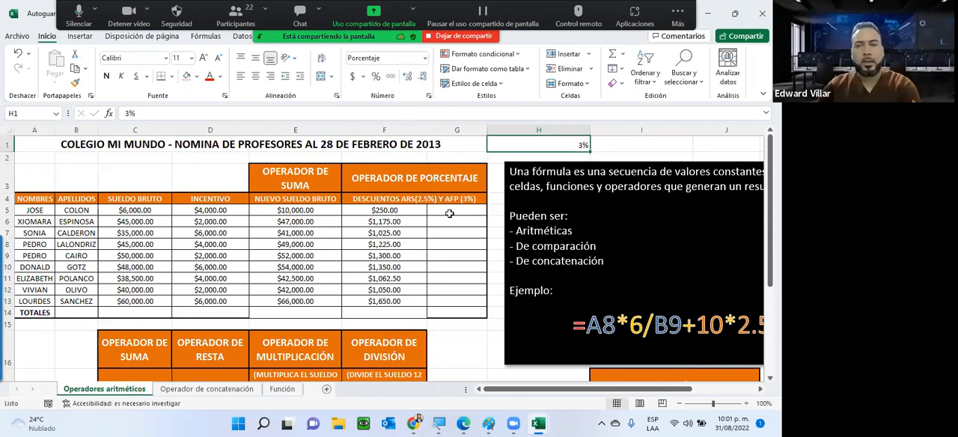
Calculate the AFP discount in G5 with the formula =E5*H1, multiplying the new gross salary by the rate cell
{"action": "left_click", "coordinate": [452, 208]}
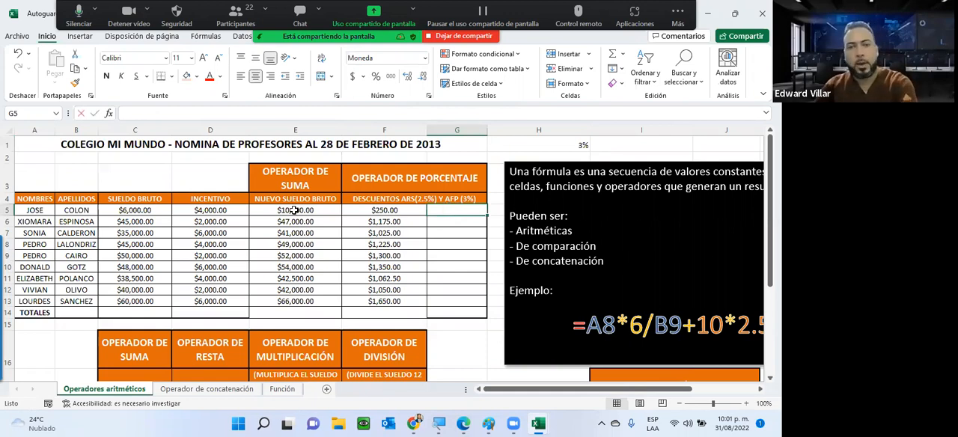
{"action": "type", "text": "="}
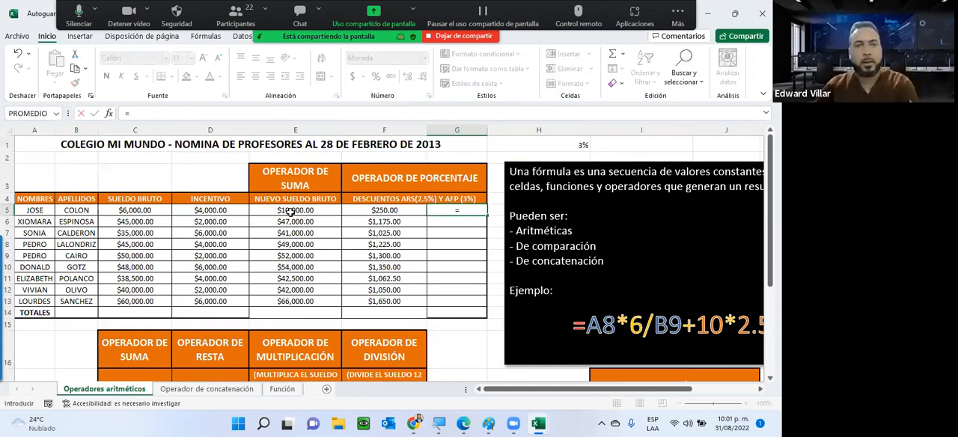
{"action": "left_click", "coordinate": [290, 212]}
{"action": "type", "text": "*"}
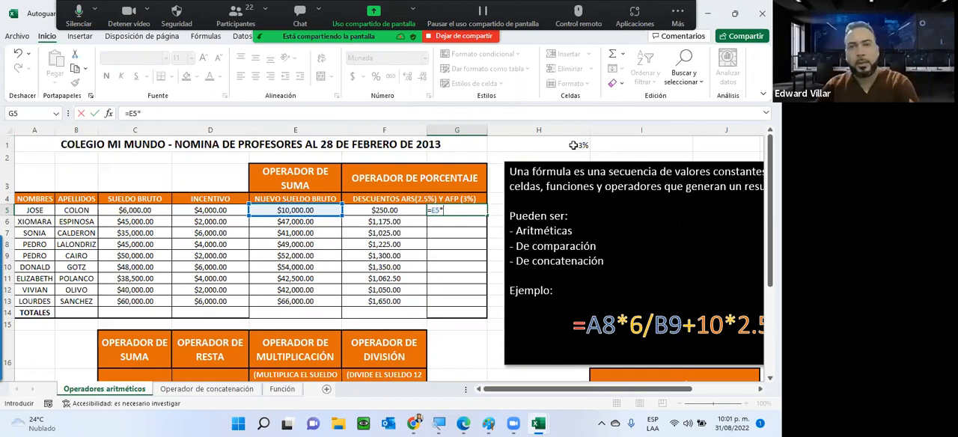
{"action": "left_click", "coordinate": [521, 148]}
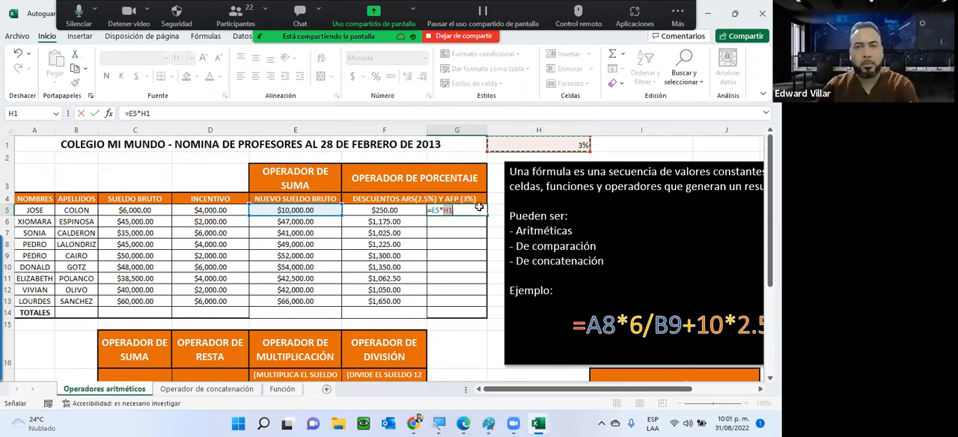
{"action": "key", "text": "Return"}
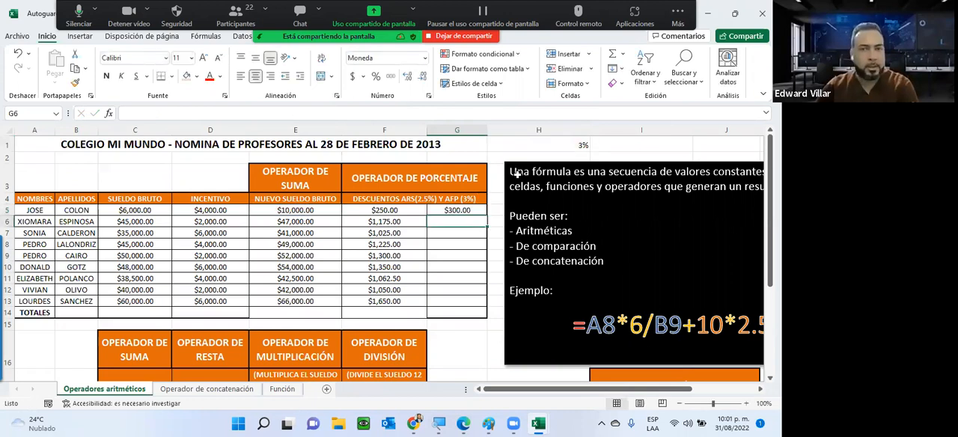
{"action": "key", "text": "Up"}
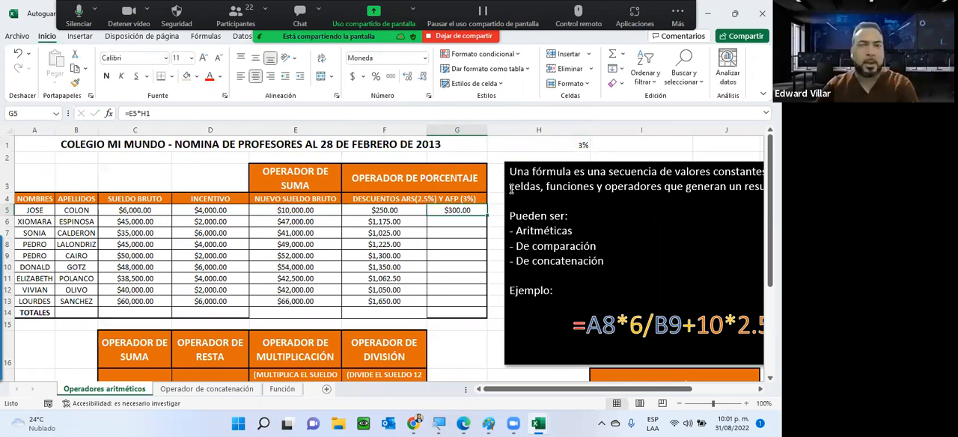
{"action": "left_click", "coordinate": [547, 144]}
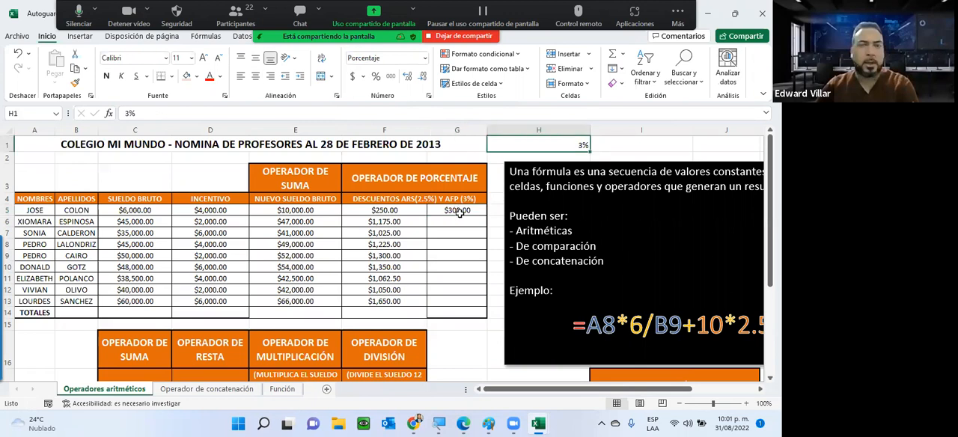
{"action": "type", "text": "4"}
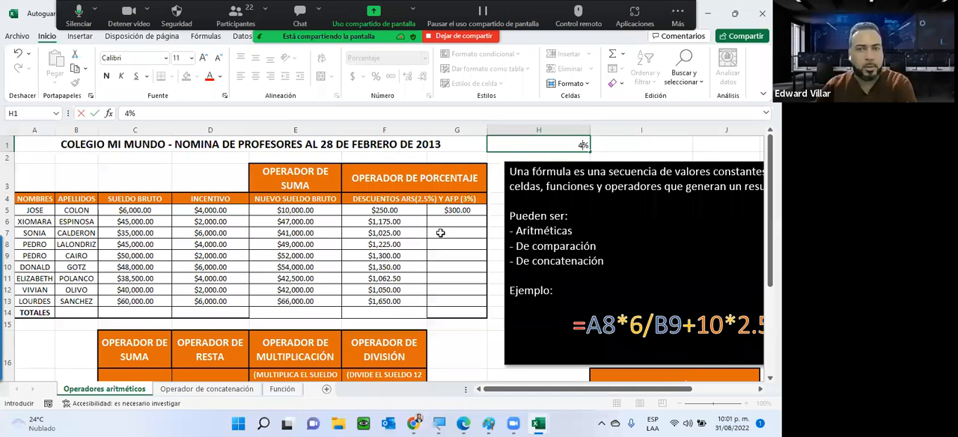
{"action": "key", "text": "Escape"}
Try filling the G5 formula down to G12, inspect the references in G12, and clear G6:G13
{"action": "left_click", "coordinate": [479, 213]}
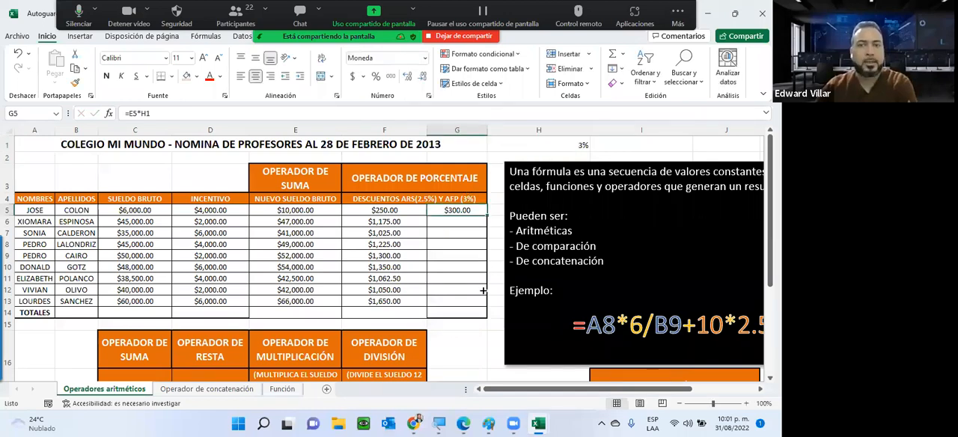
{"action": "left_click_drag", "start_coordinate": [488, 215], "coordinate": [448, 290]}
{"action": "double_click", "coordinate": [448, 289]}
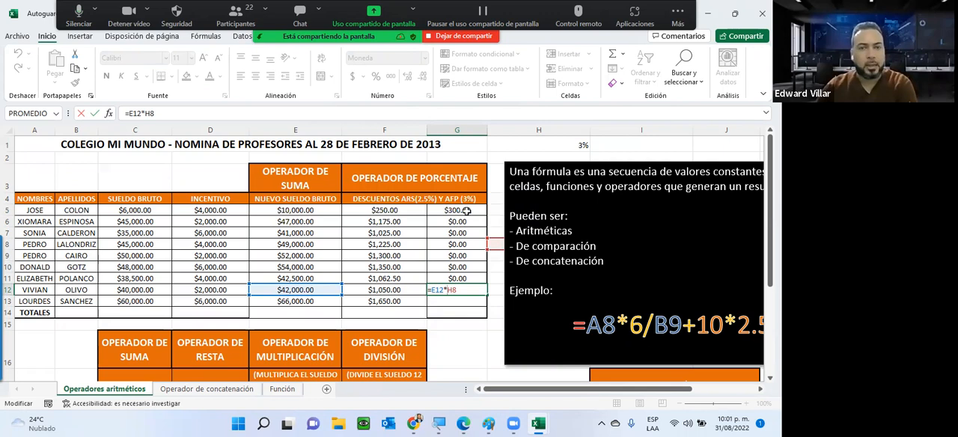
{"action": "key", "text": "ctrl+Return"}
{"action": "left_click_drag", "start_coordinate": [453, 221], "coordinate": [454, 301]}
{"action": "key", "text": "Delete"}
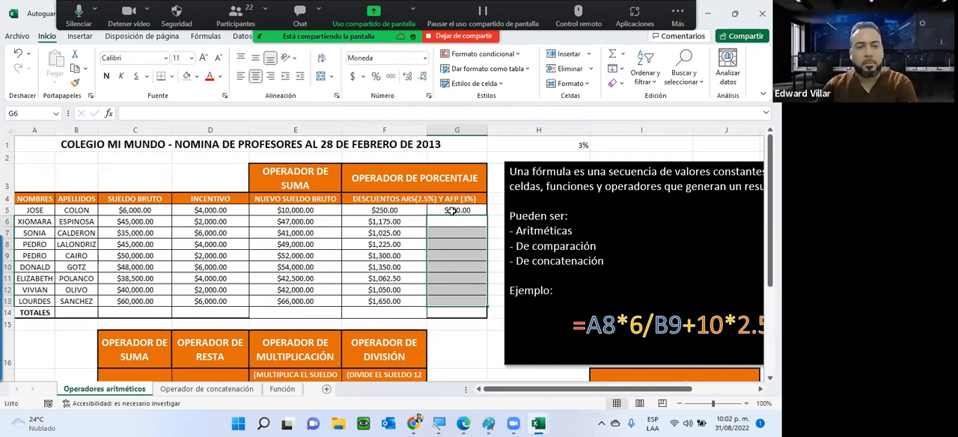
Make the rate reference in G5 absolute so that the formula reads =E5*$H$1
{"action": "left_click", "coordinate": [452, 211]}
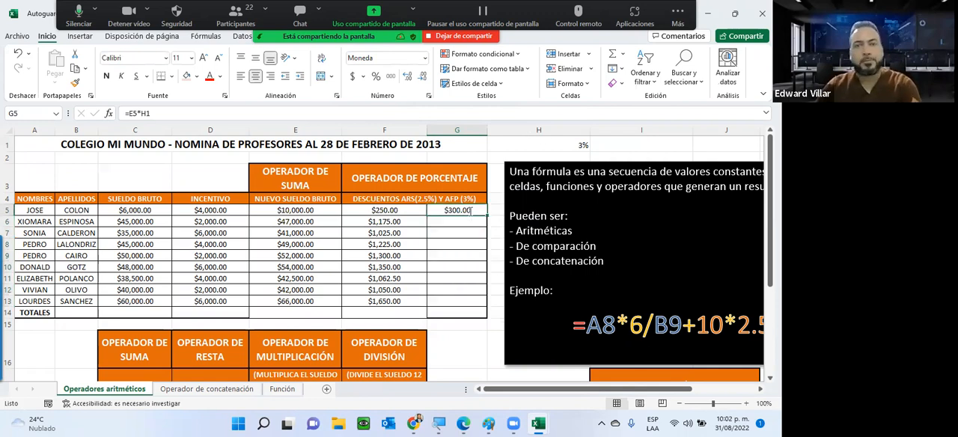
{"action": "double_click", "coordinate": [444, 213]}
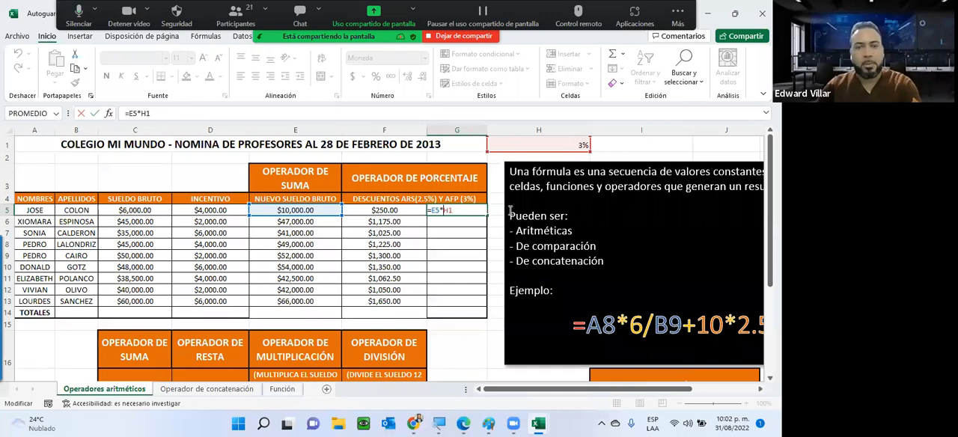
{"action": "type", "text": "$"}
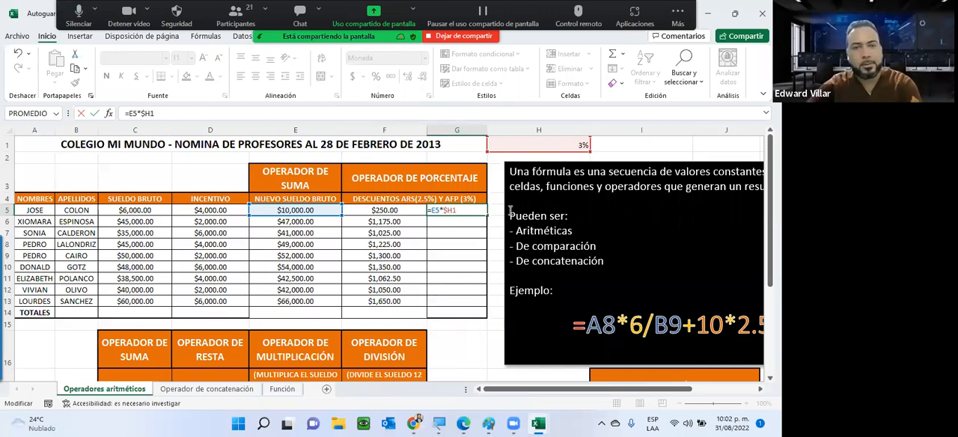
{"action": "key", "text": "Right"}
{"action": "type", "text": "$"}
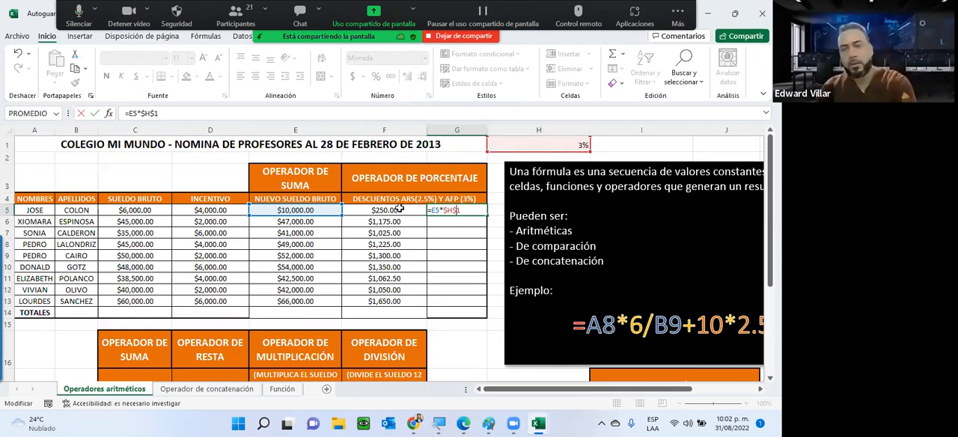
{"action": "key", "text": "Return"}
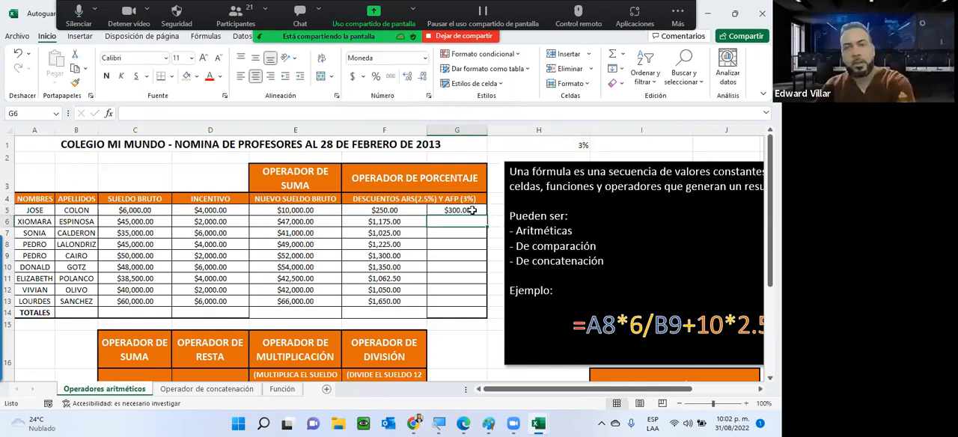
Fill the G5 formula down through G13, leaving the Totales cell G14 empty, and check the references in G13
{"action": "left_click", "coordinate": [483, 212]}
{"action": "left_click_drag", "start_coordinate": [486, 213], "coordinate": [462, 310]}
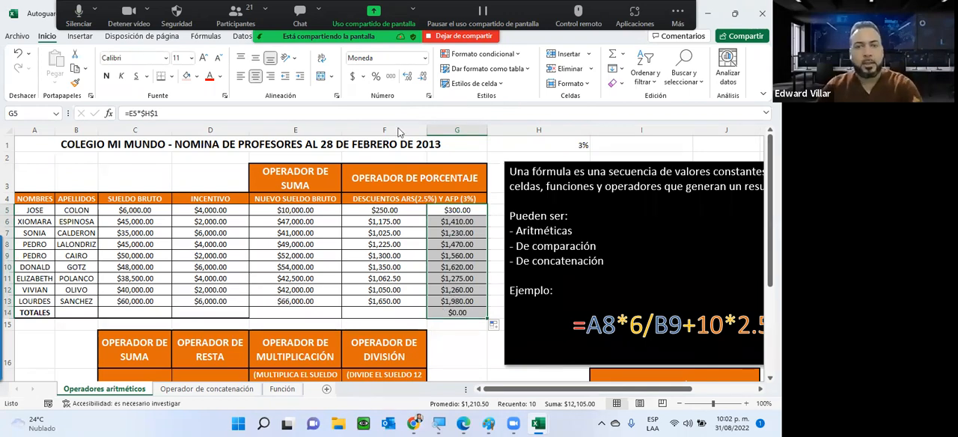
{"action": "left_click", "coordinate": [458, 313]}
{"action": "key", "text": "Delete"}
{"action": "double_click", "coordinate": [457, 302]}
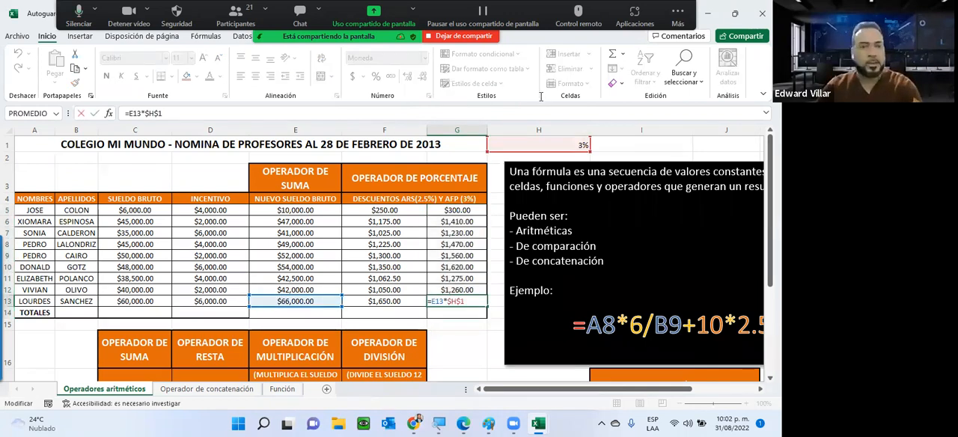
Set the AFP rate in H1 to 4%
{"action": "left_click", "coordinate": [564, 145]}
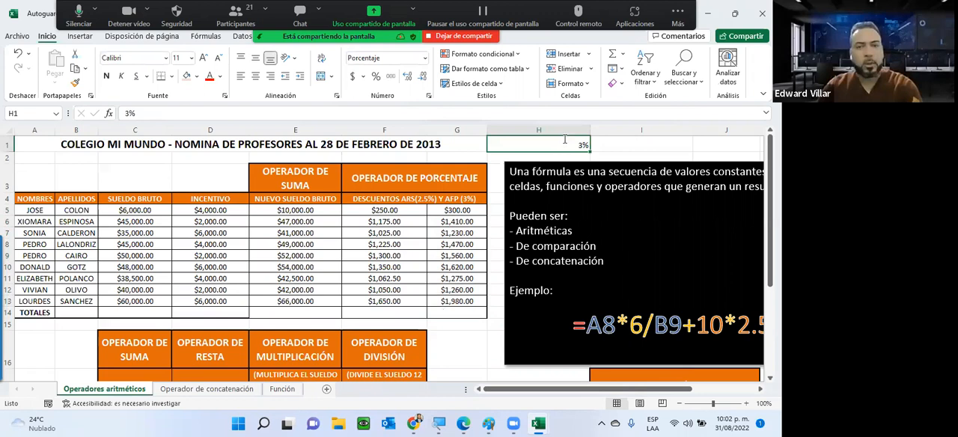
{"action": "type", "text": "4"}
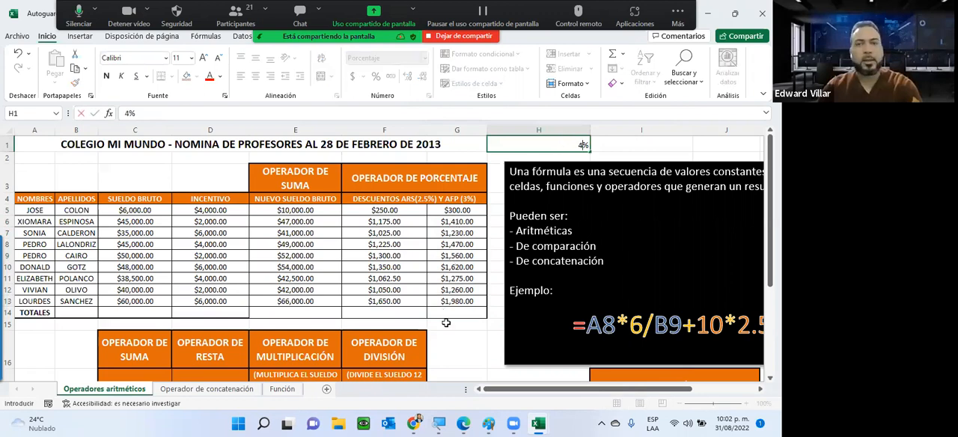
{"action": "key", "text": "Return"}
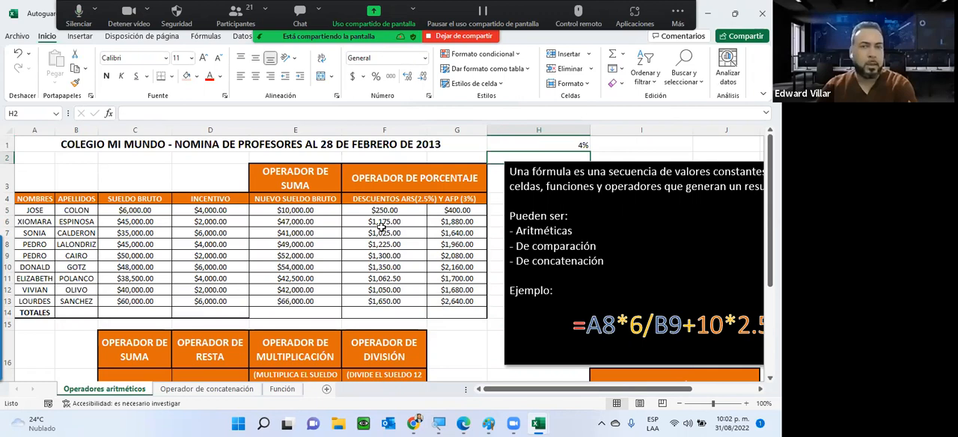
Compare the constant-rate formulas in F5, F7, F8 and F11 with the absolute-reference formulas in G5:G8 and G12
{"action": "left_click", "coordinate": [383, 212]}
{"action": "left_click", "coordinate": [381, 232]}
{"action": "left_click", "coordinate": [379, 245]}
{"action": "left_click", "coordinate": [374, 278]}
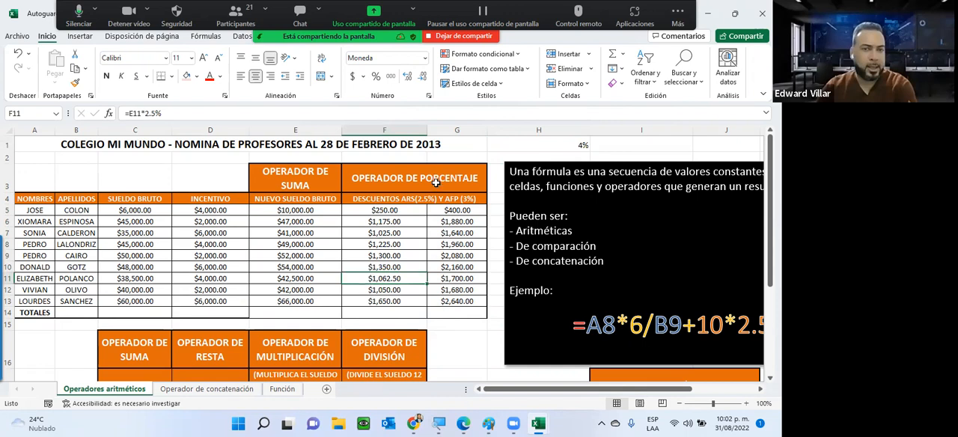
{"action": "left_click_drag", "start_coordinate": [455, 210], "coordinate": [455, 247]}
{"action": "left_click", "coordinate": [445, 292]}
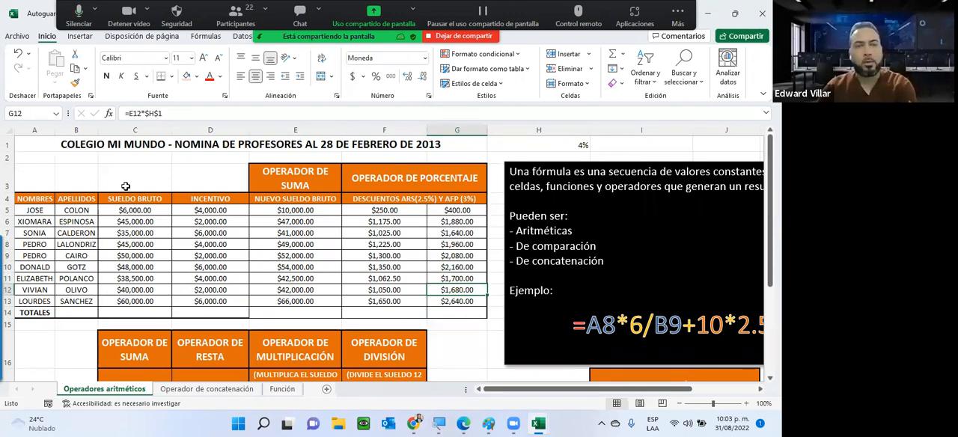
Set the first employee's Sueldo Bruto in C5 to 10000
{"action": "left_click", "coordinate": [125, 210]}
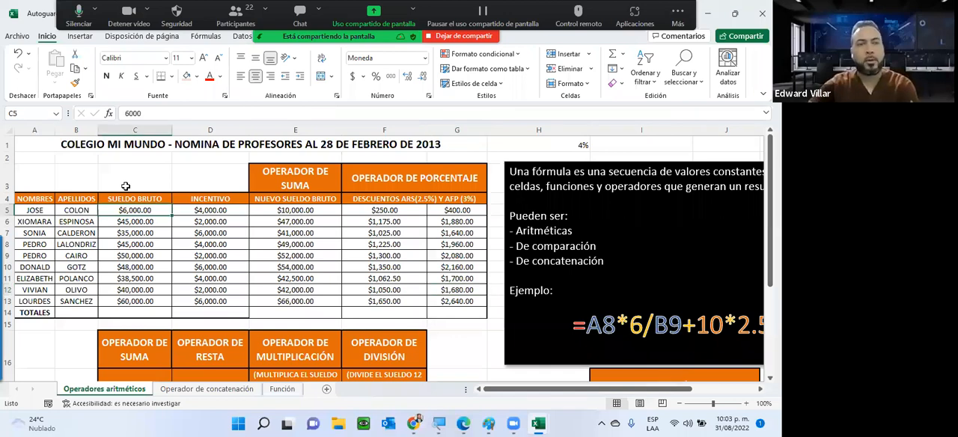
{"action": "type", "text": "10000"}
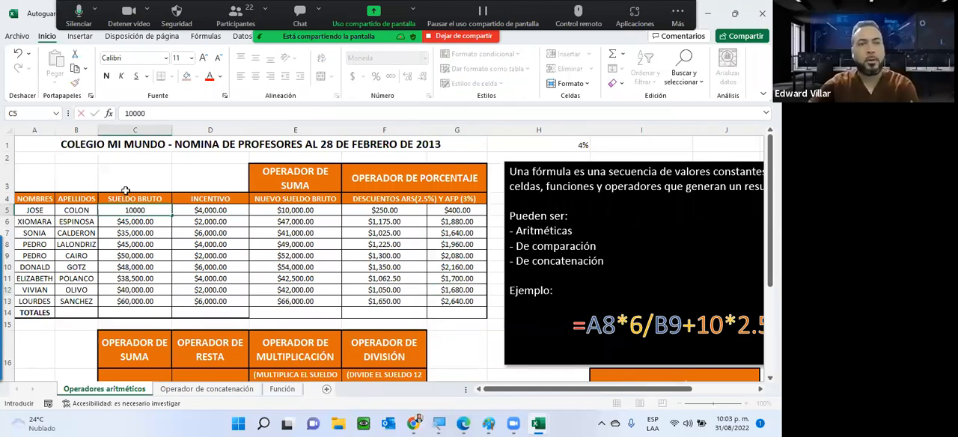
{"action": "key", "text": "Return"}
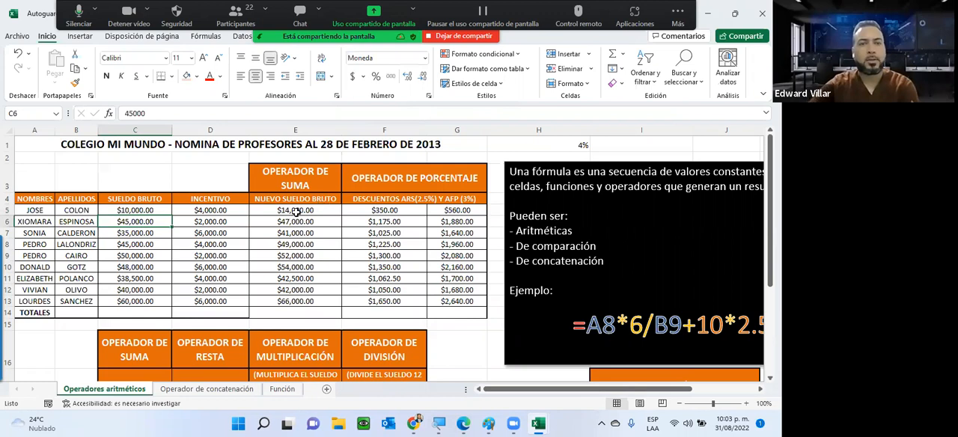
Examine how the discount formulas in F5 and G5 depend on the new gross salary in E5
{"action": "key", "text": "Up"}
{"action": "key", "text": "Right"}
{"action": "key", "text": "Right"}
{"action": "left_click", "coordinate": [385, 211]}
{"action": "type", "text": "=E5*2.5%"}
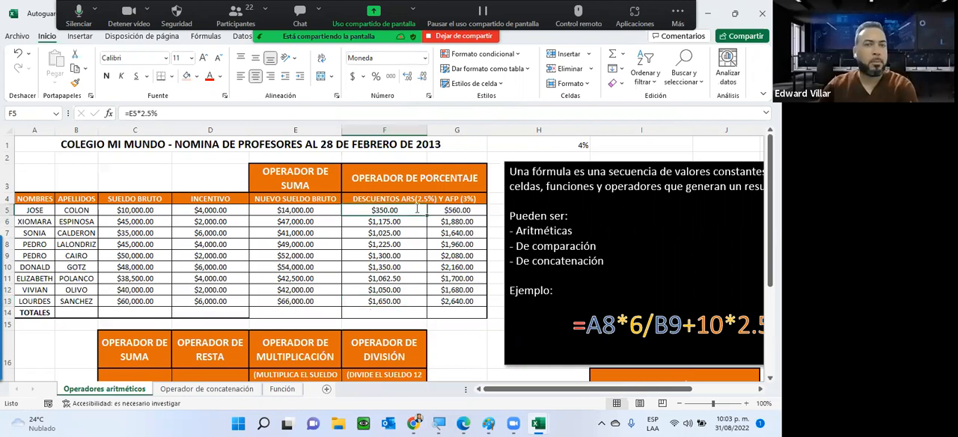
{"action": "left_click", "coordinate": [450, 210]}
{"action": "type", "text": "=E5*$H$1"}
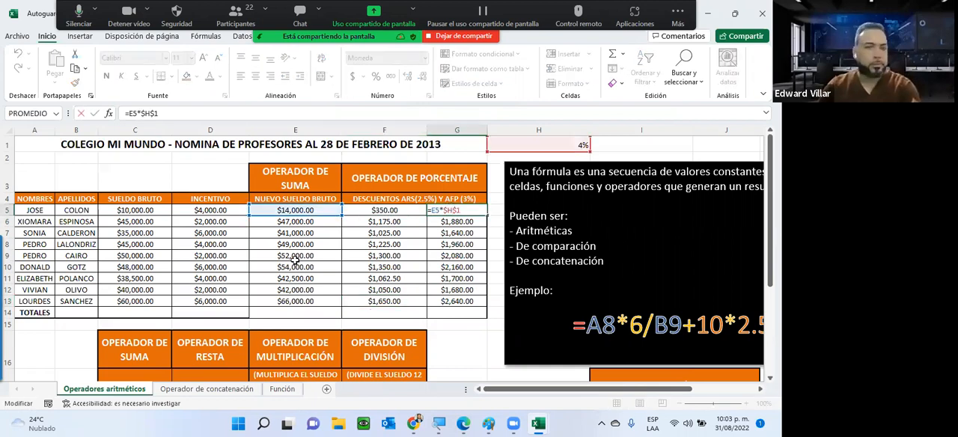
{"action": "key", "text": "ctrl+Return"}
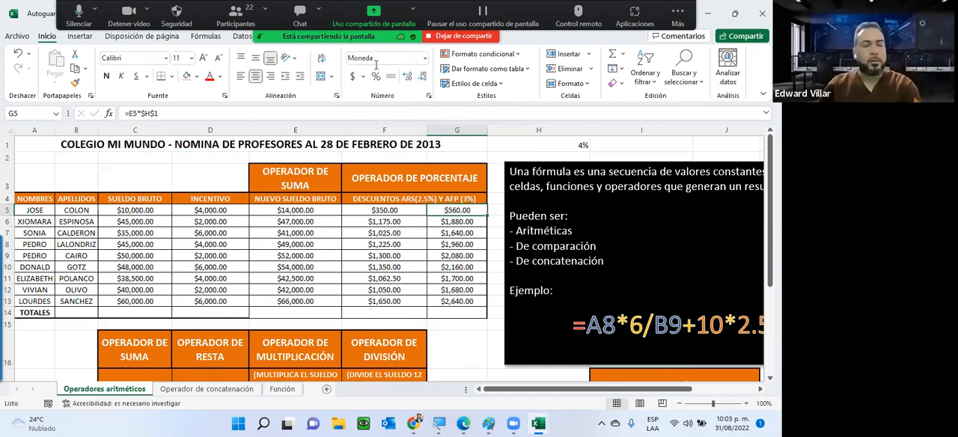
Total the Sueldo Bruto column in C14 with AutoSum over C5:C13 and fill the total across through G14
{"action": "left_click_drag", "start_coordinate": [121, 210], "coordinate": [129, 292]}
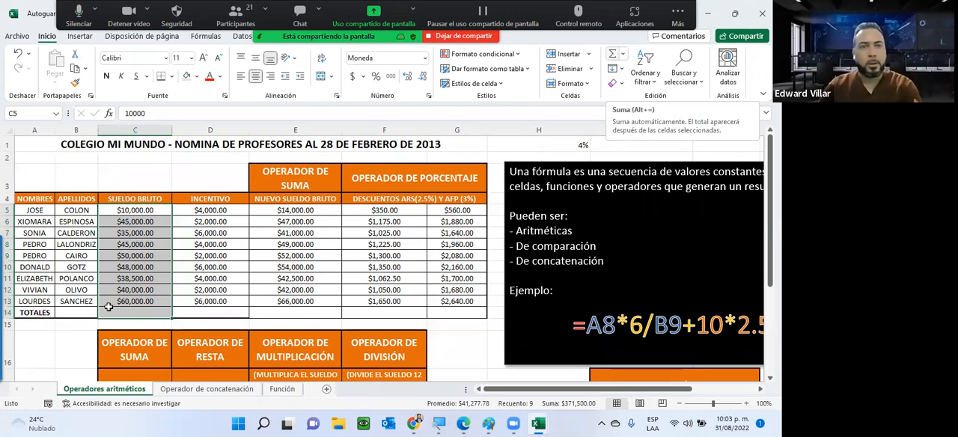
{"action": "left_click", "coordinate": [613, 61]}
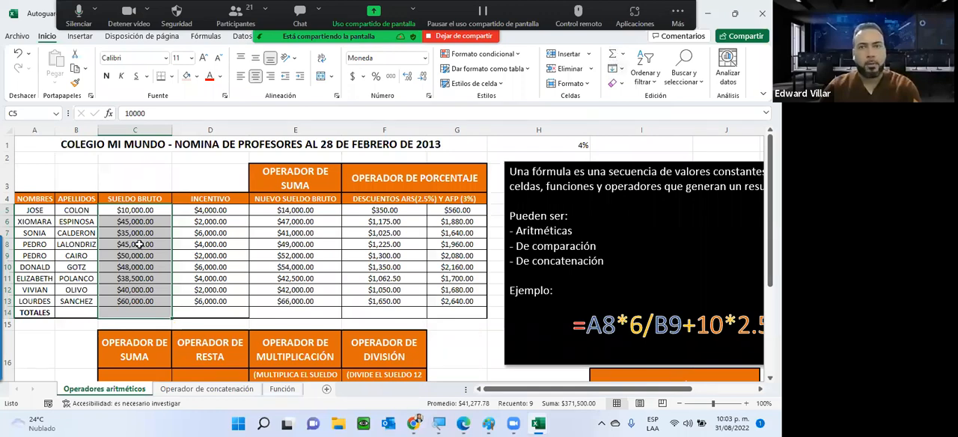
{"action": "left_click", "coordinate": [145, 312]}
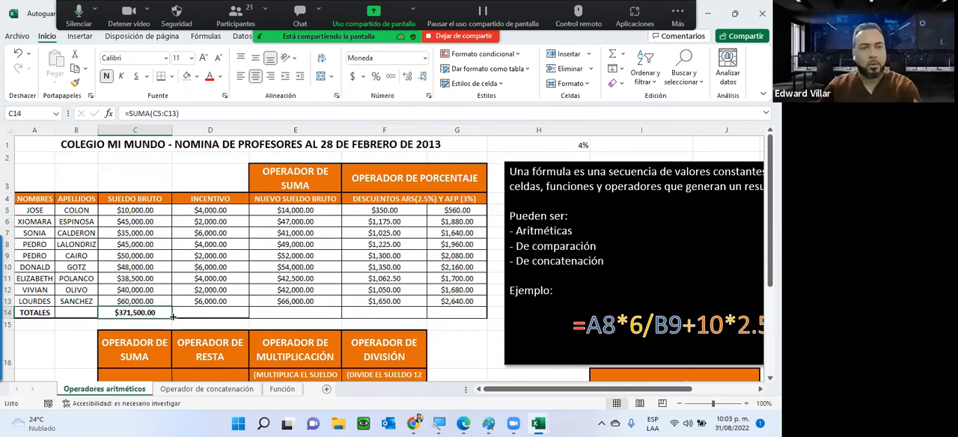
{"action": "left_click_drag", "start_coordinate": [171, 317], "coordinate": [477, 152]}
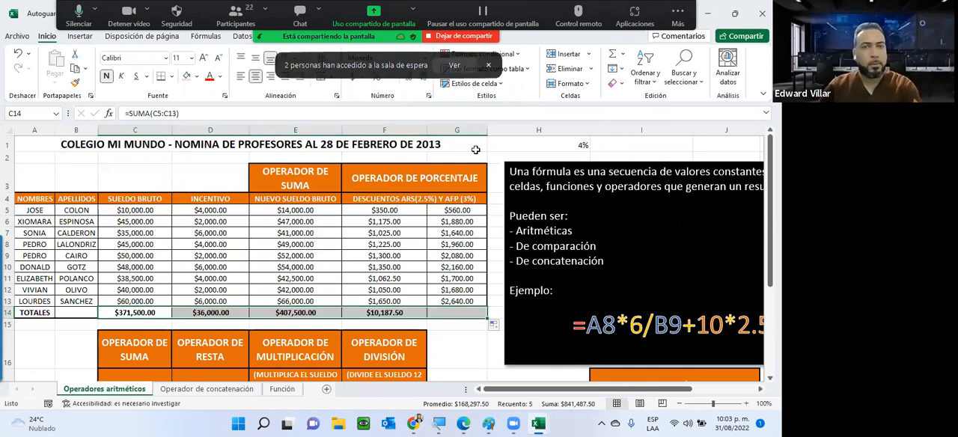
Switch to Zoom to admit everyone in the waiting room, and return to the Incentivo column of the Excel payroll sheet
{"action": "left_click", "coordinate": [454, 65]}
{"action": "left_click", "coordinate": [460, 157]}
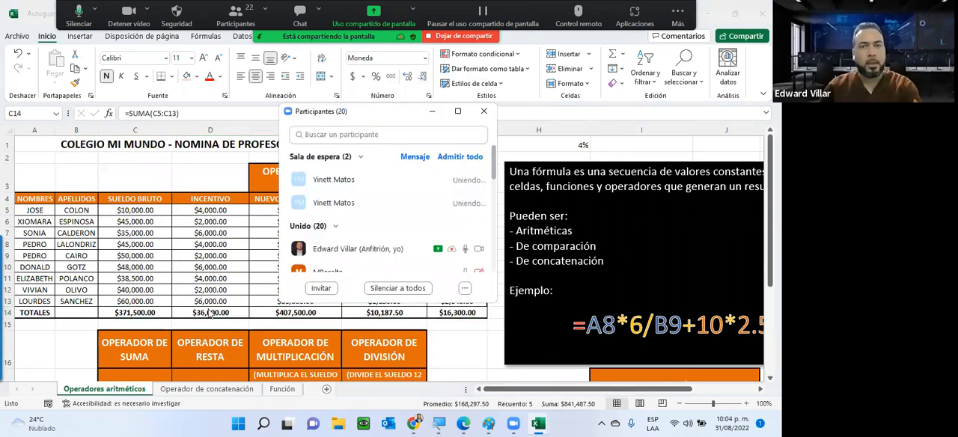
{"action": "left_click", "coordinate": [211, 310]}
{"action": "key", "text": "ctrl+Up"}
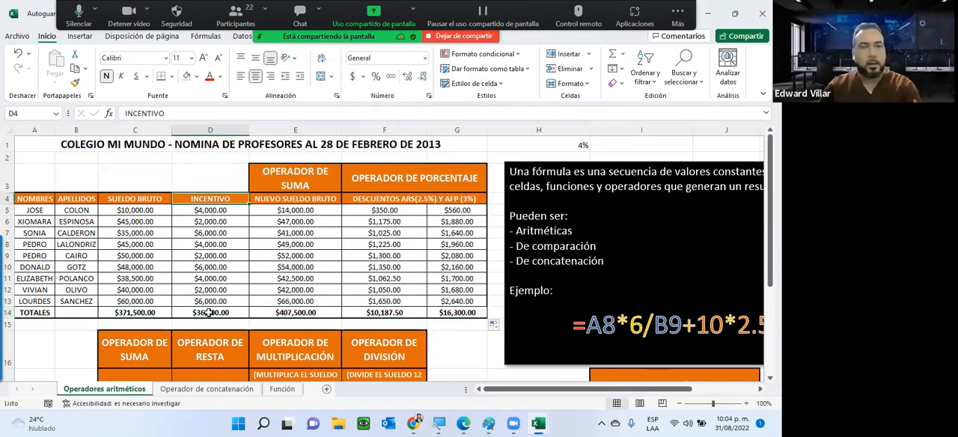
Examine the SUMA formulas behind the Incentivo, Nuevo Sueldo Bruto and AFP totals in D14, E14 and G14
{"action": "double_click", "coordinate": [213, 312]}
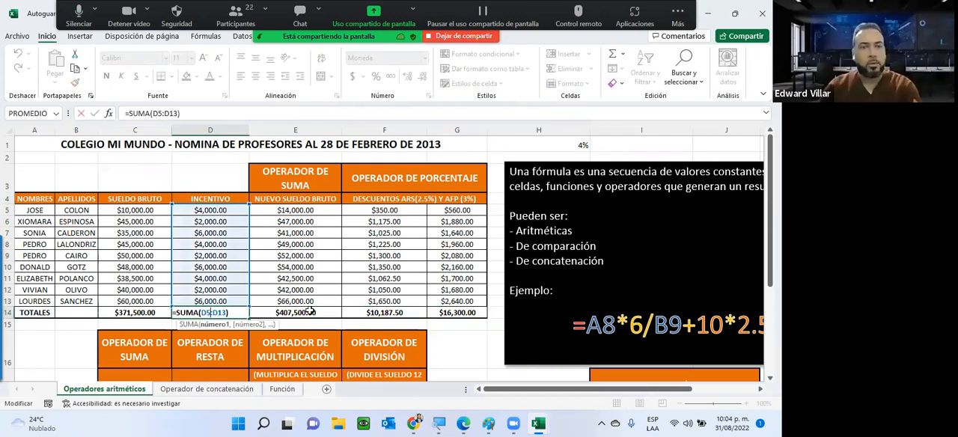
{"action": "key", "text": "Escape"}
{"action": "double_click", "coordinate": [307, 312]}
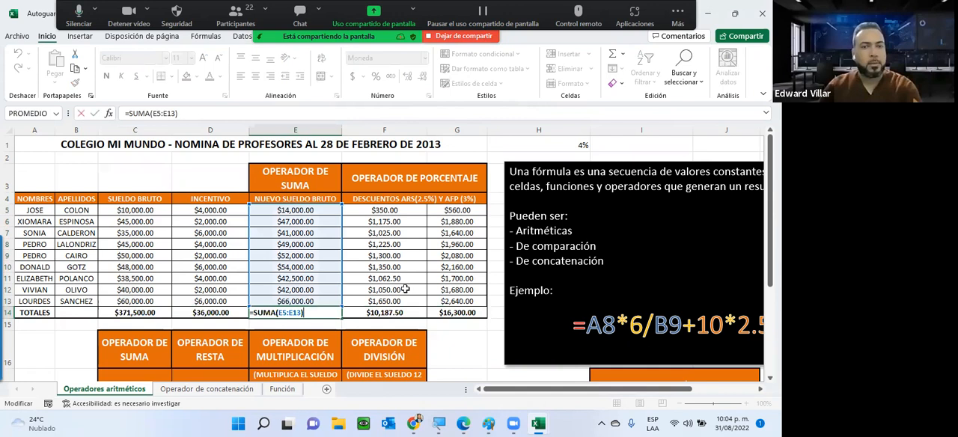
{"action": "left_click", "coordinate": [473, 312]}
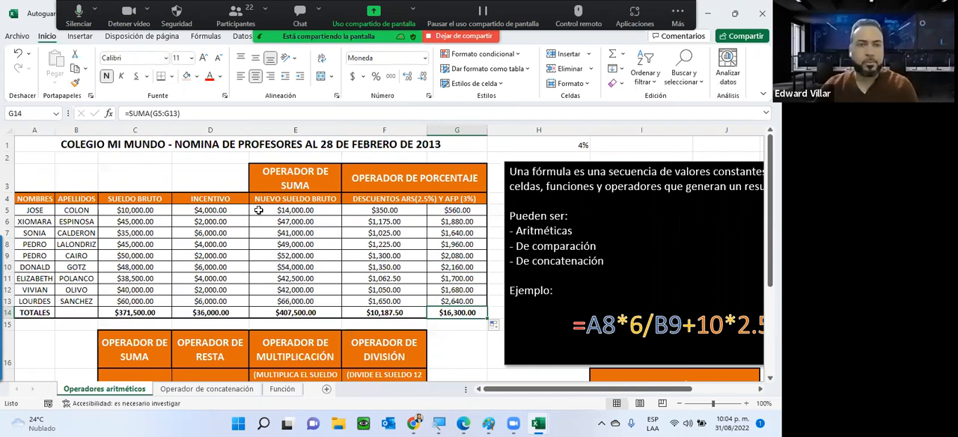
Review the empty addition, subtraction, multiplication and division table below the payroll against the payroll columns it depends on
{"action": "scroll", "coordinate": [258, 210], "scroll_direction": "down", "scroll_amount": 2}
{"action": "scroll", "coordinate": [258, 211], "scroll_direction": "down", "scroll_amount": 2}
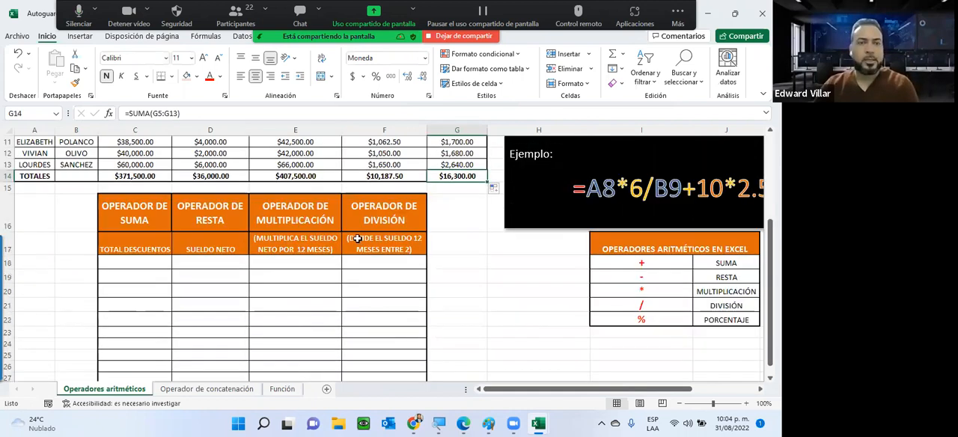
{"action": "scroll", "coordinate": [594, 297], "scroll_direction": "down", "scroll_amount": 1}
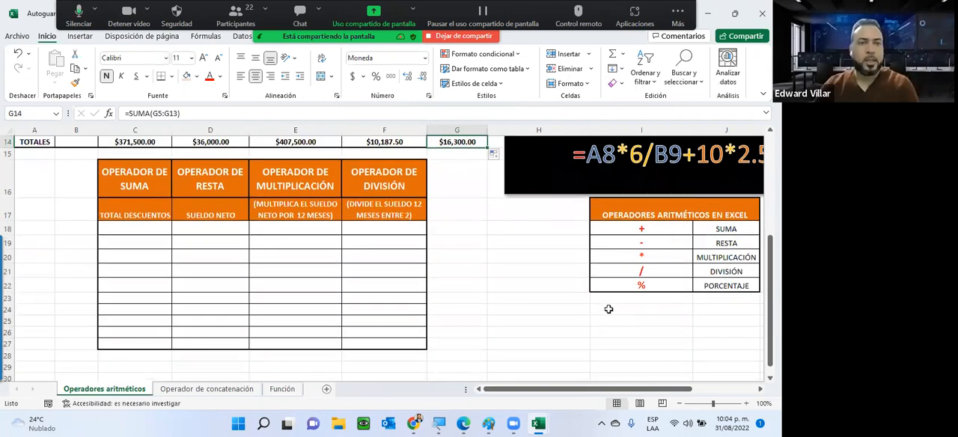
{"action": "left_click", "coordinate": [126, 171]}
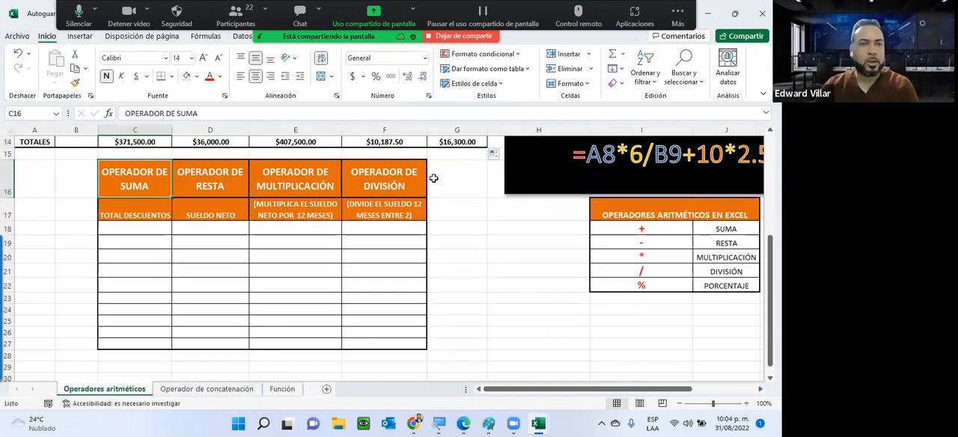
{"action": "scroll", "coordinate": [433, 178], "scroll_direction": "up", "scroll_amount": 3}
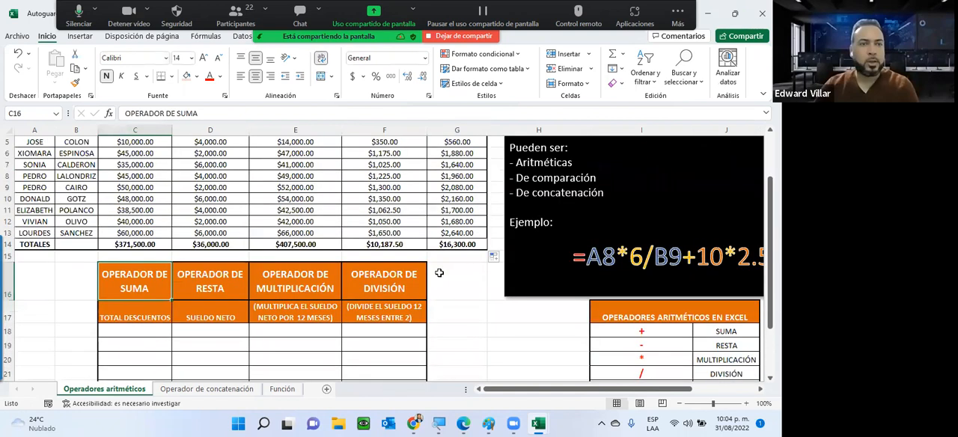
{"action": "scroll", "coordinate": [439, 273], "scroll_direction": "up", "scroll_amount": 2}
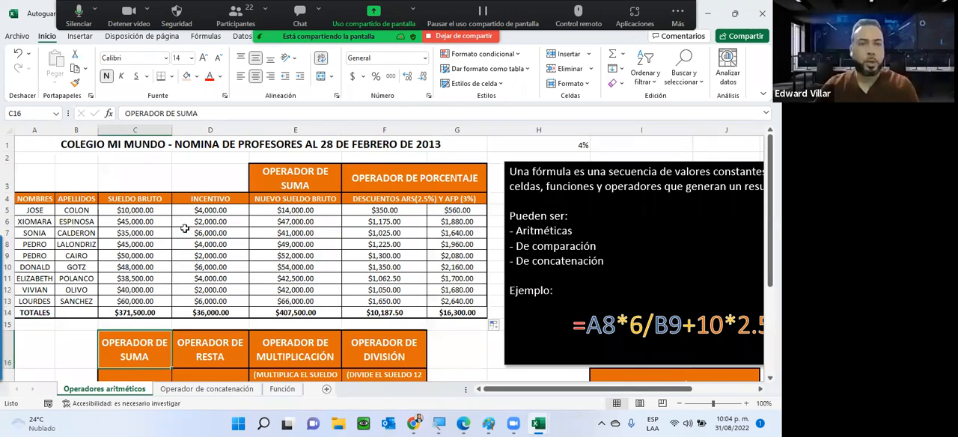
{"action": "scroll", "coordinate": [184, 229], "scroll_direction": "down", "scroll_amount": 3}
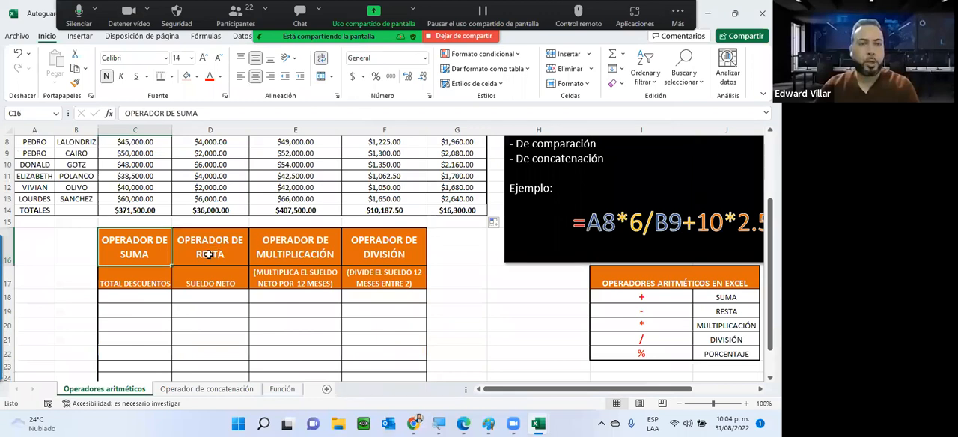
{"action": "scroll", "coordinate": [306, 179], "scroll_direction": "up", "scroll_amount": 2}
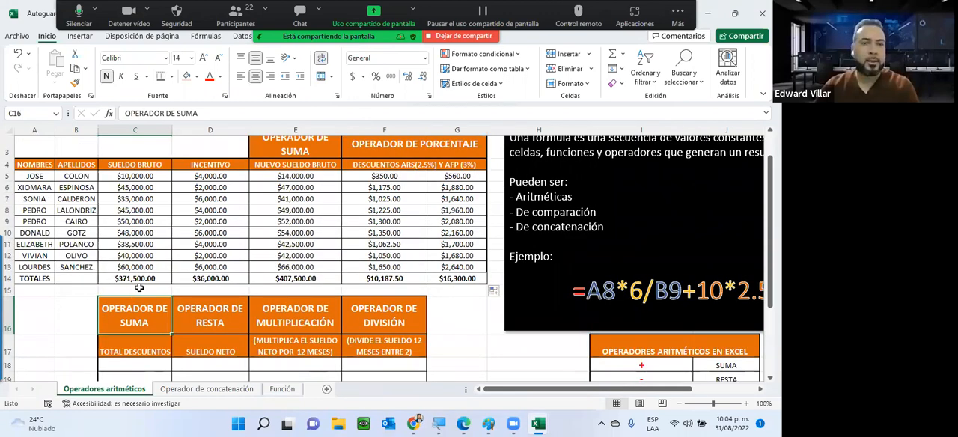
{"action": "scroll", "coordinate": [140, 292], "scroll_direction": "down", "scroll_amount": 2}
{"action": "scroll", "coordinate": [140, 305], "scroll_direction": "down", "scroll_amount": 1}
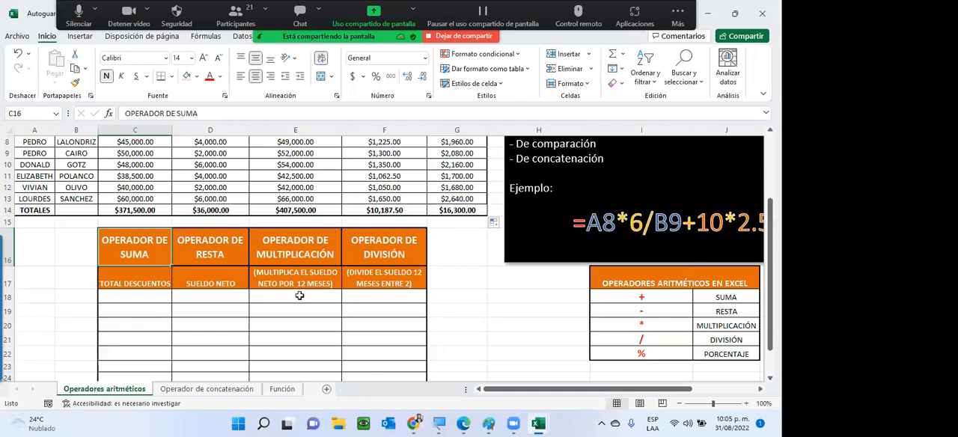
{"action": "scroll", "coordinate": [299, 296], "scroll_direction": "up", "scroll_amount": 1}
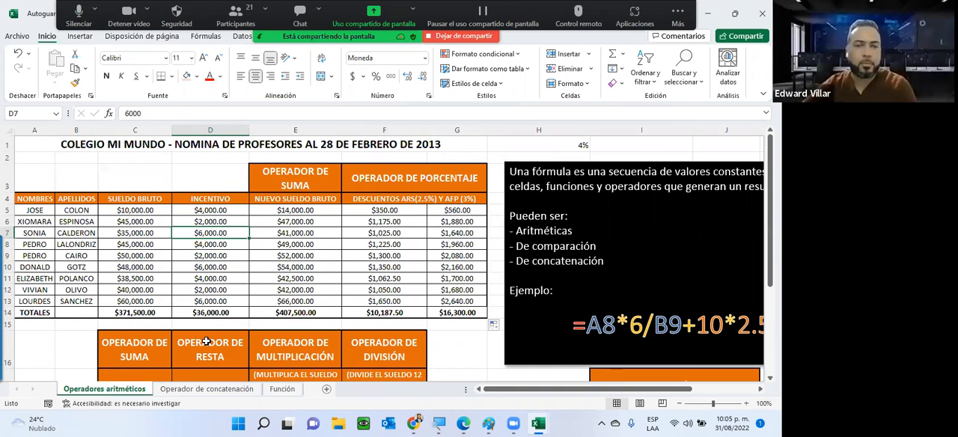
Examine the Nuevo Sueldo Bruto formula in E7 and the ARS discount formulas in F7 and F5
{"action": "left_click", "coordinate": [308, 235]}
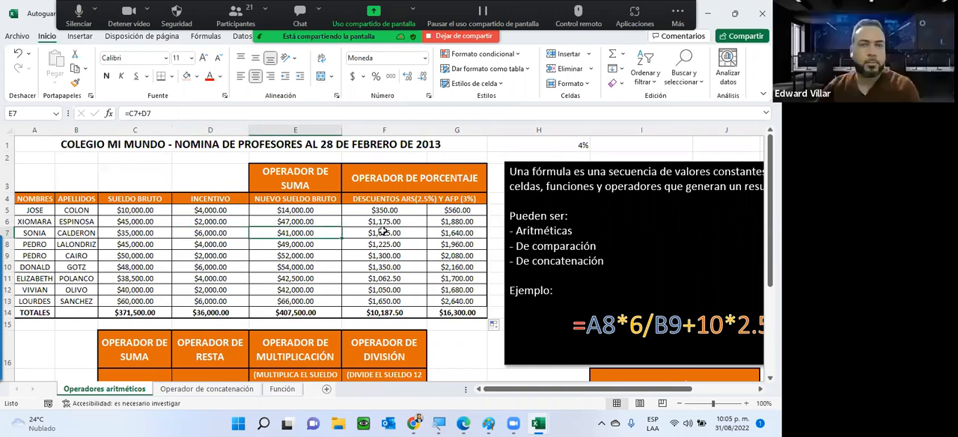
{"action": "left_click", "coordinate": [382, 233]}
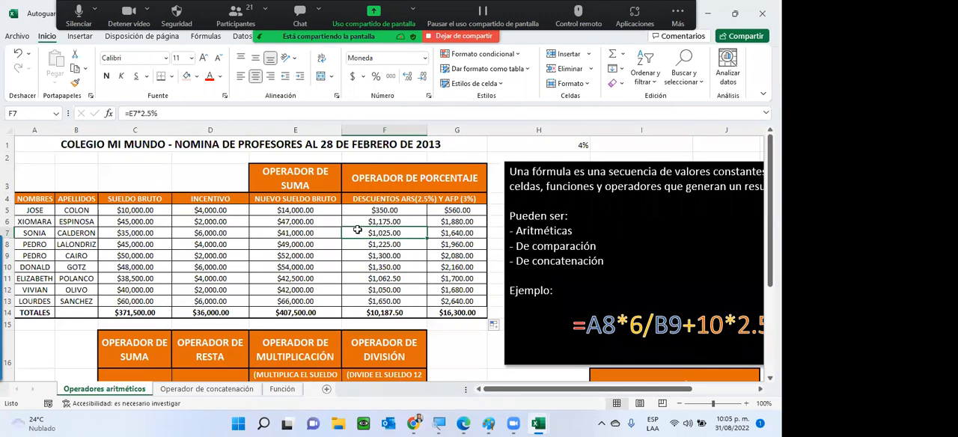
{"action": "double_click", "coordinate": [389, 216]}
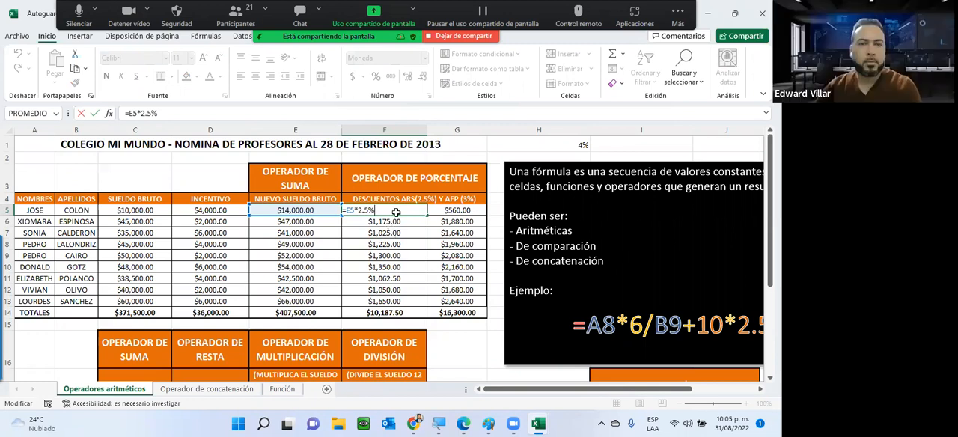
{"action": "left_click", "coordinate": [396, 212]}
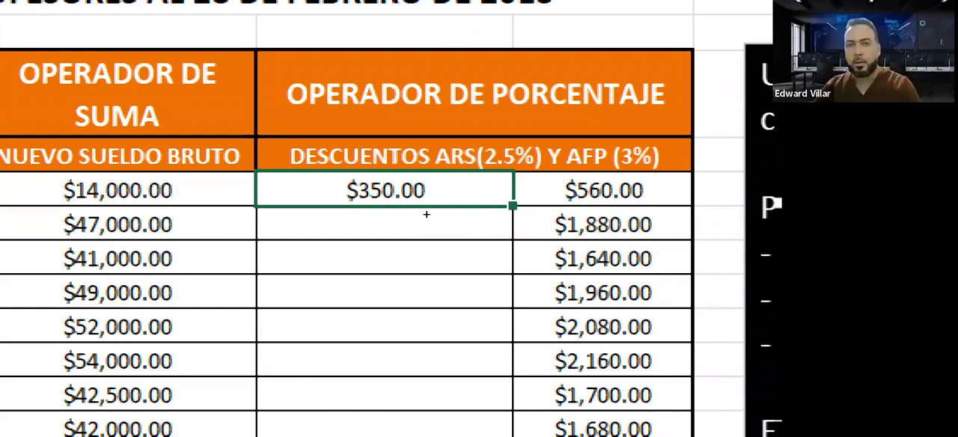
Fill the ARS discount formula from F5 down through F13
{"action": "left_click_drag", "start_coordinate": [426, 214], "coordinate": [424, 388]}
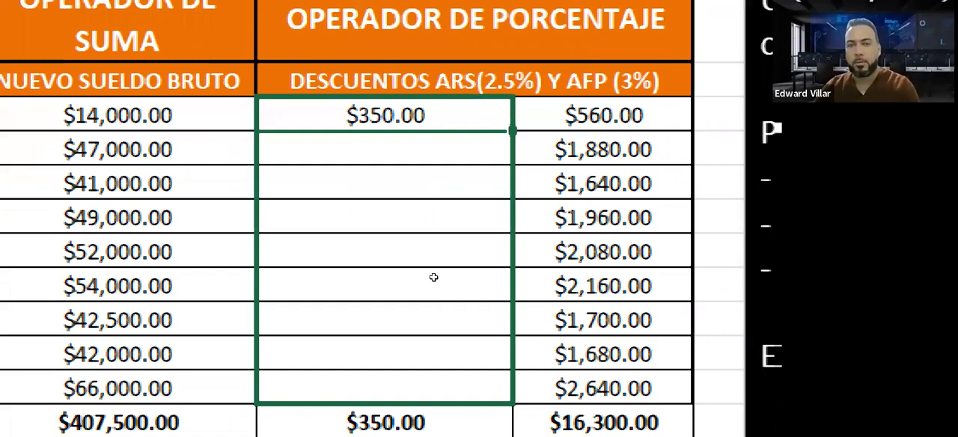
{"action": "left_click_drag", "start_coordinate": [433, 278], "coordinate": [433, 278]}
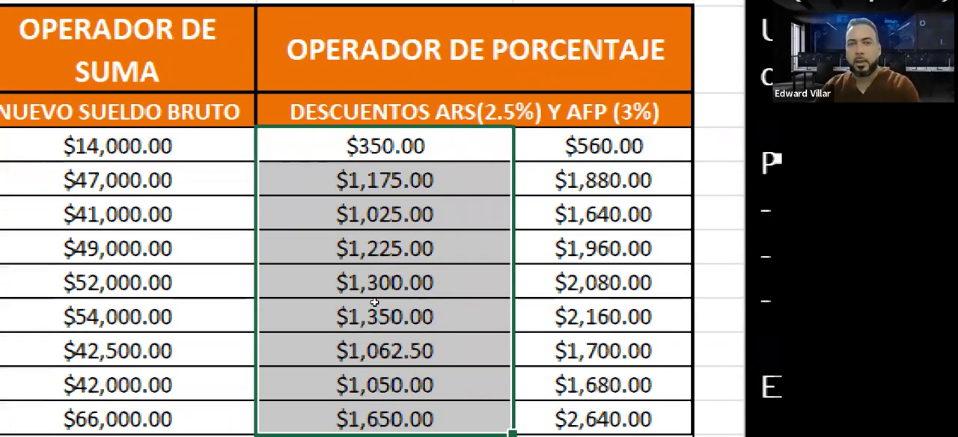
Clear the ARS discounts in F6:F13 and refill them down to the last employee from the F5 formula
{"action": "left_click_drag", "start_coordinate": [375, 149], "coordinate": [378, 274]}
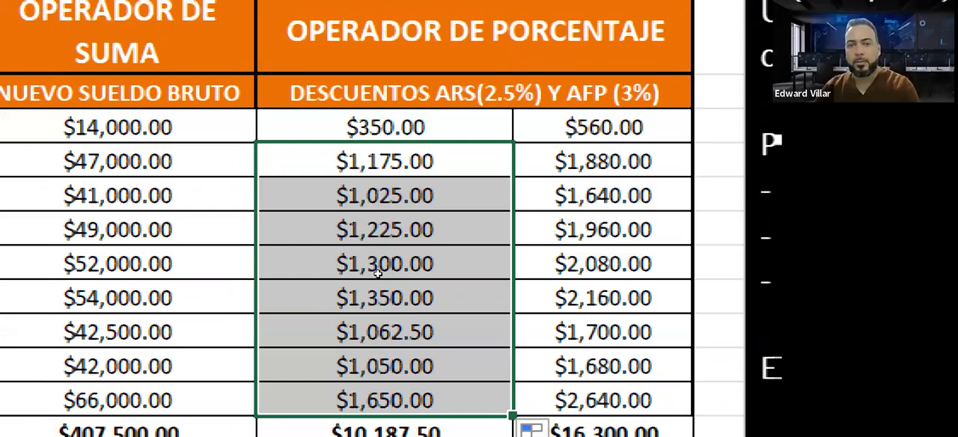
{"action": "key", "text": "Delete"}
{"action": "key", "text": "Up"}
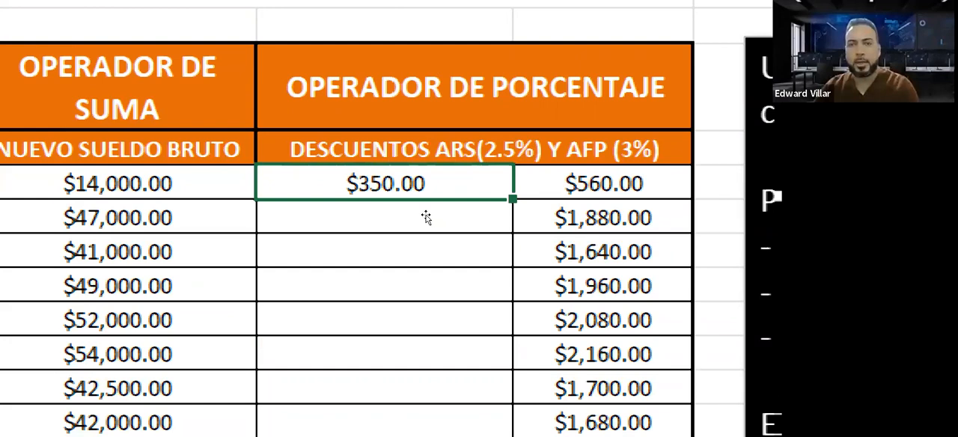
{"action": "double_click", "coordinate": [427, 216]}
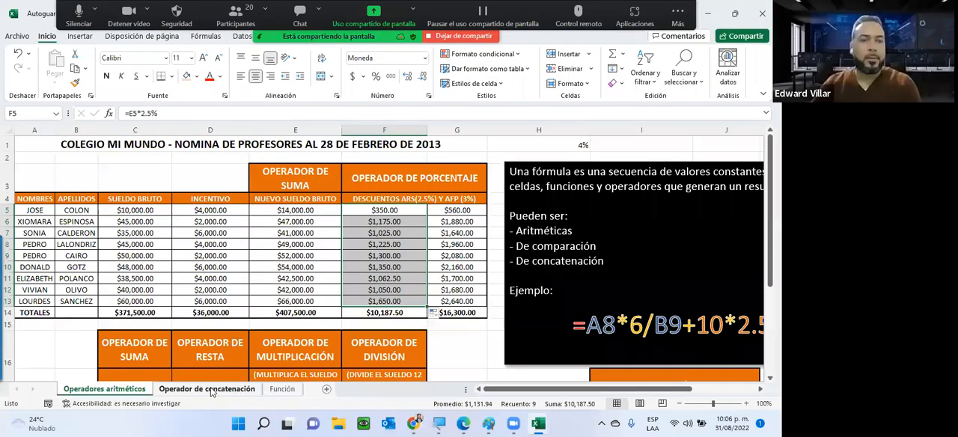
Look over the Operador de concatenación sheet and examine the function syntax note on the Función sheet
{"action": "key", "text": "ctrl+Page_Down"}
{"action": "key", "text": "ctrl+Page_Down"}
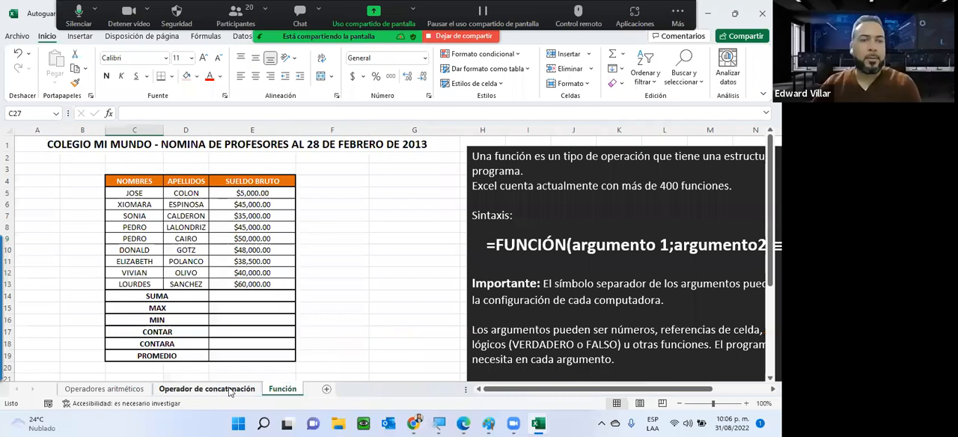
{"action": "key", "text": "ctrl+Page_Up"}
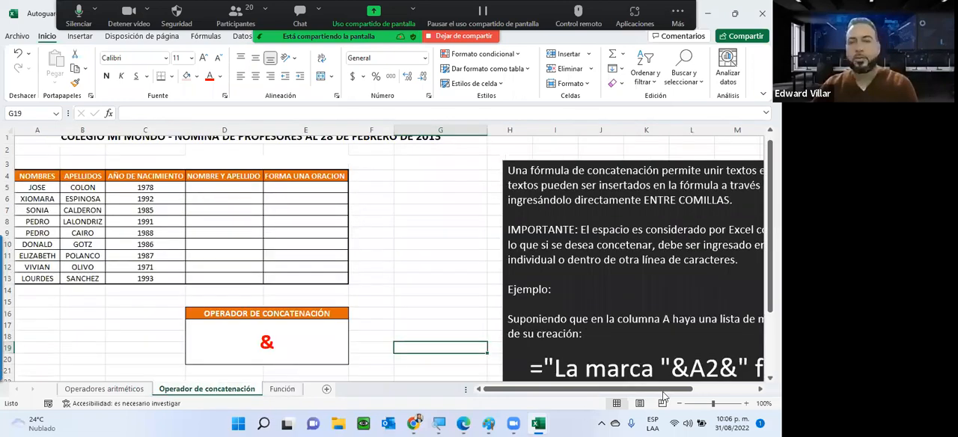
{"action": "key", "text": "ctrl+Page_Down"}
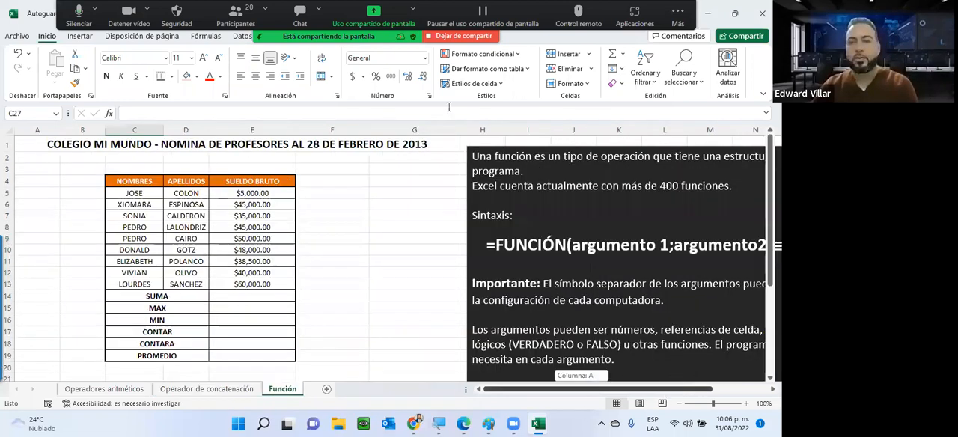
{"action": "scroll", "coordinate": [449, 107], "scroll_direction": "right", "scroll_amount": 3}
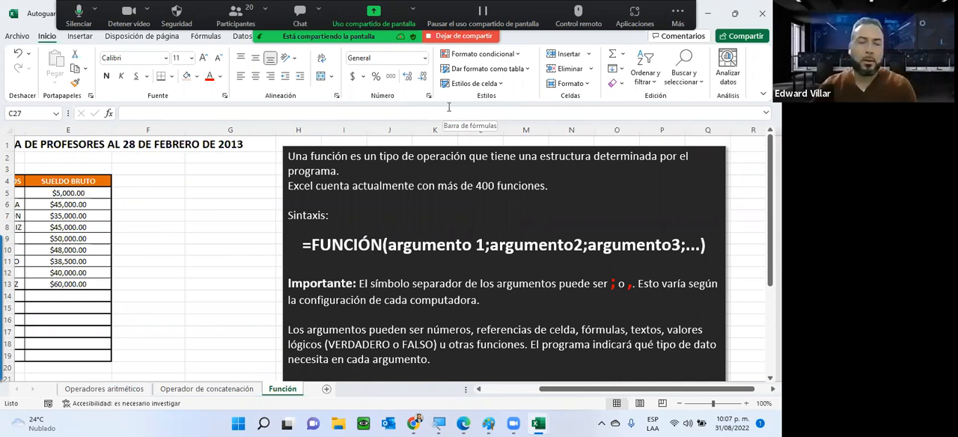
Enter the sample values 100 in G9 and 800 in G10 of the Función sheet
{"action": "left_click", "coordinate": [205, 238]}
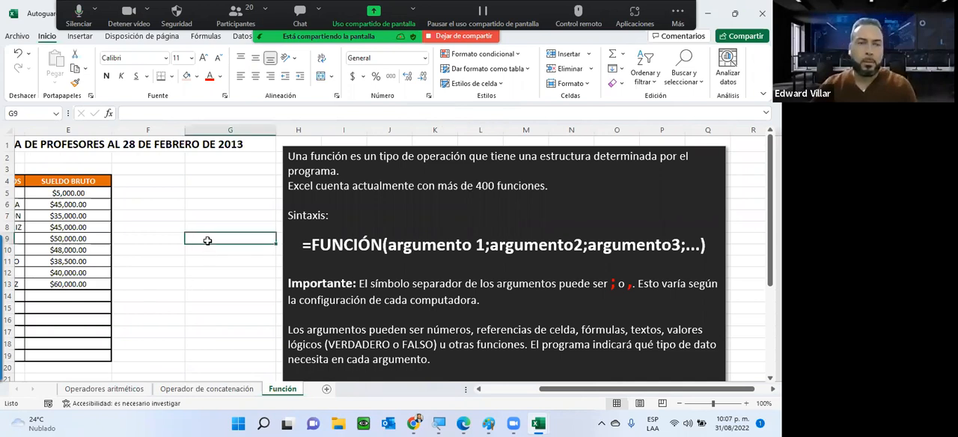
{"action": "type", "text": "100"}
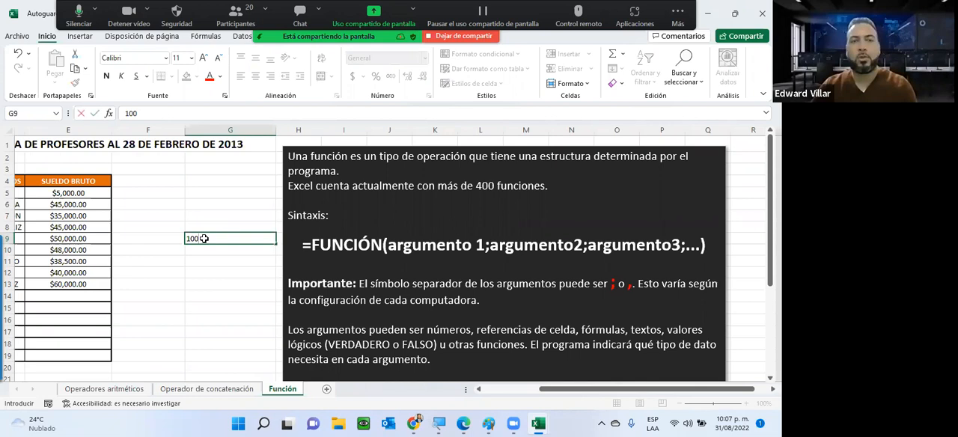
{"action": "key", "text": "Return"}
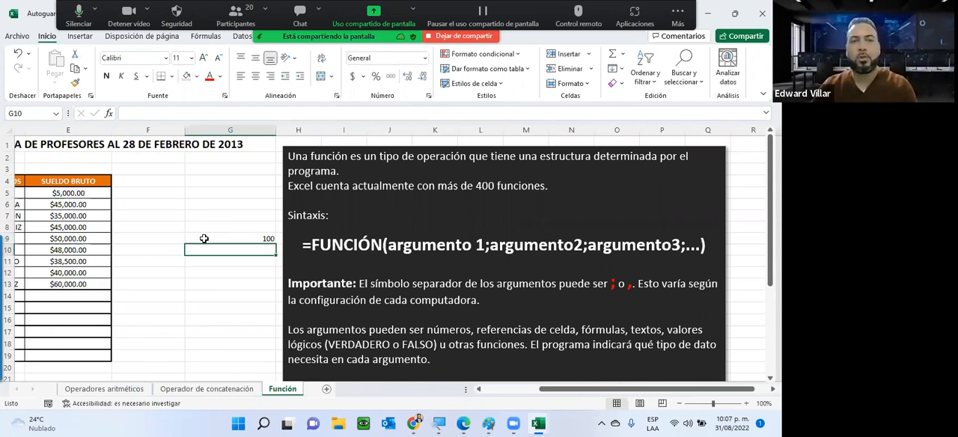
{"action": "type", "text": "800"}
{"action": "key", "text": "Return"}
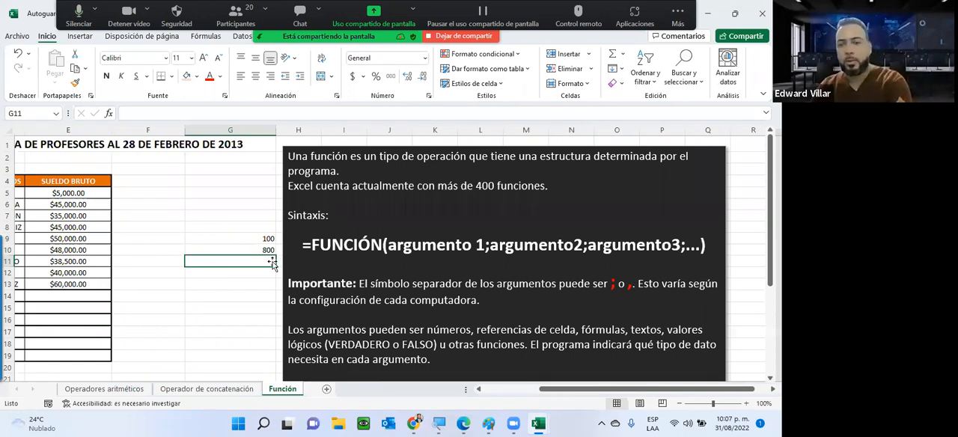
Correct G10 to 80 and add the two sample values in G11 with =G10+G9
{"action": "type", "text": "="}
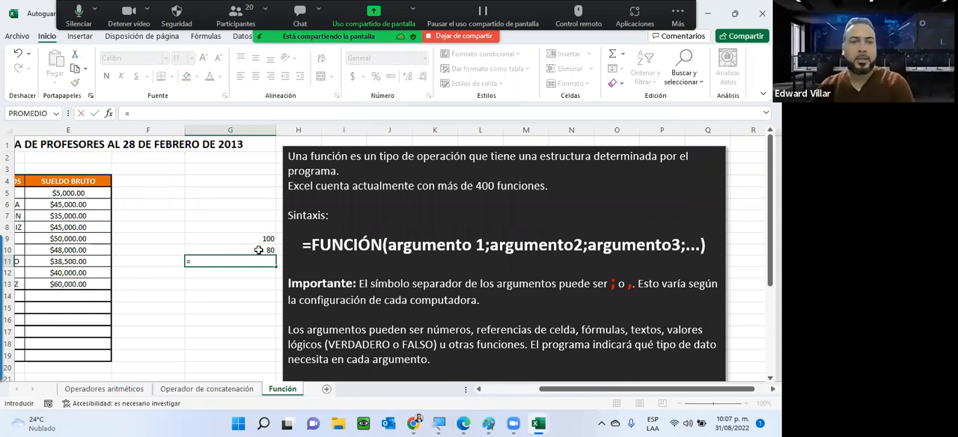
{"action": "left_click", "coordinate": [258, 250]}
{"action": "type", "text": "+"}
{"action": "left_click", "coordinate": [253, 239]}
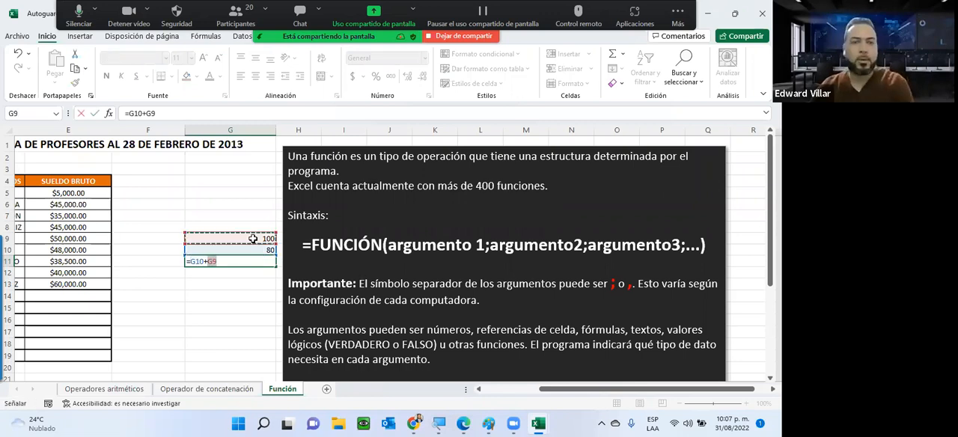
{"action": "key", "text": "Return"}
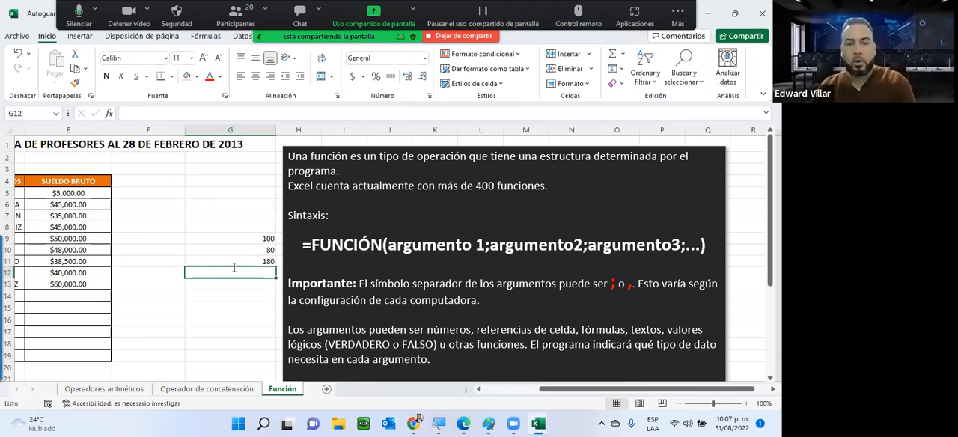
Enter the divisor 2 in G12 and divide the sum by it in G13 with =G11/G12
{"action": "type", "text": "2"}
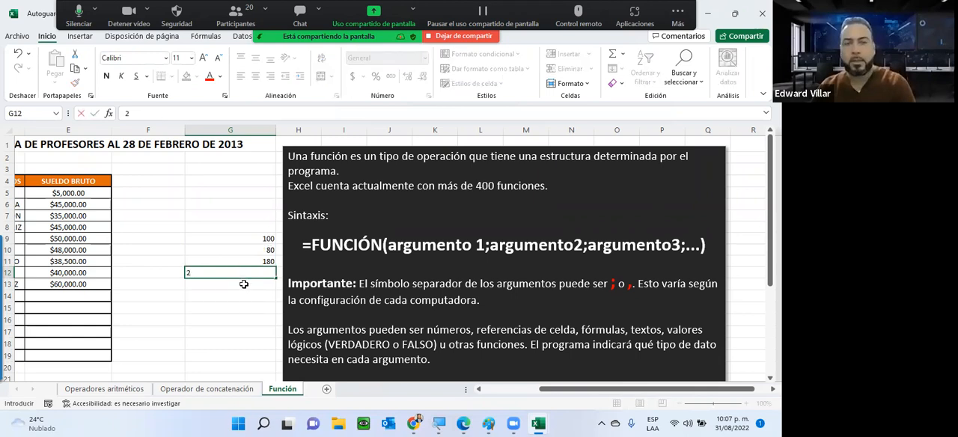
{"action": "key", "text": "Return"}
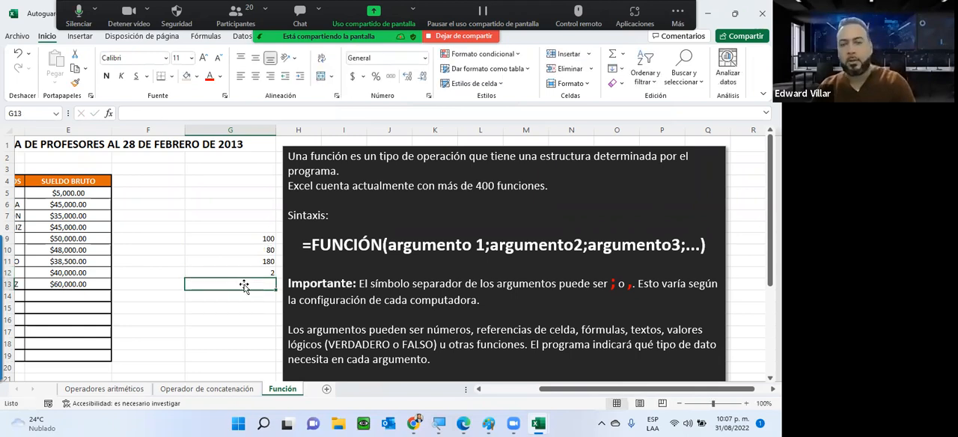
{"action": "type", "text": "="}
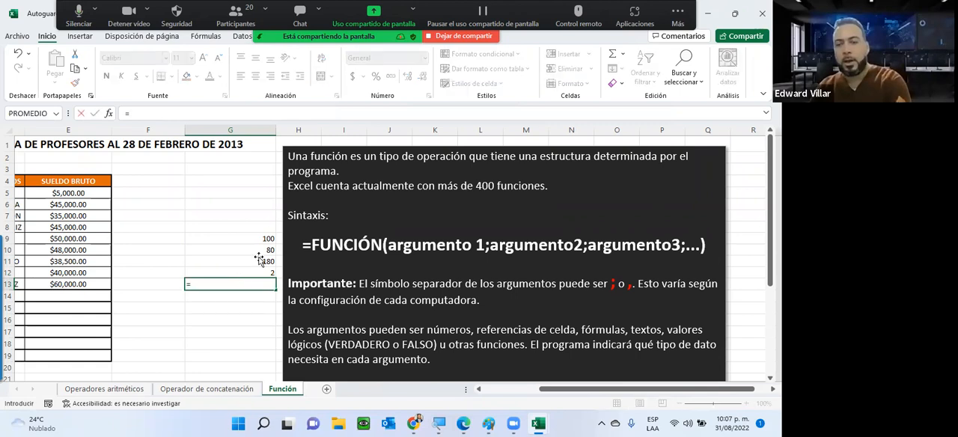
{"action": "left_click", "coordinate": [259, 261]}
{"action": "type", "text": "/"}
{"action": "left_click", "coordinate": [243, 274]}
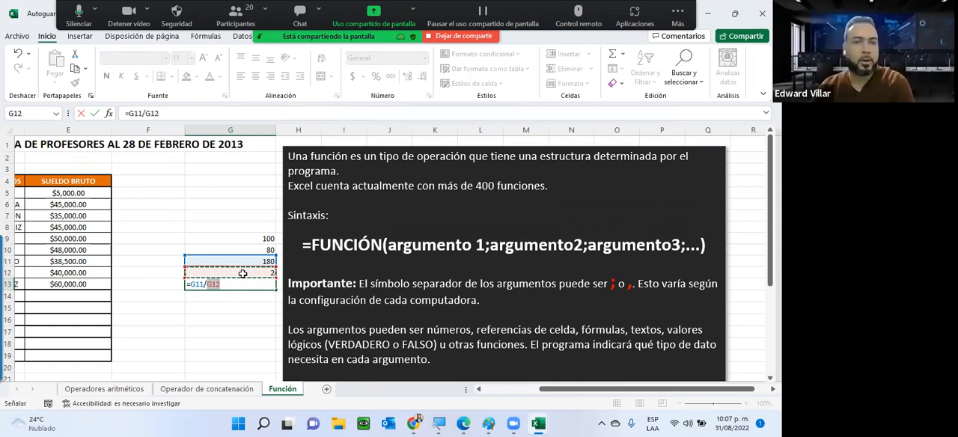
{"action": "key", "text": "Return"}
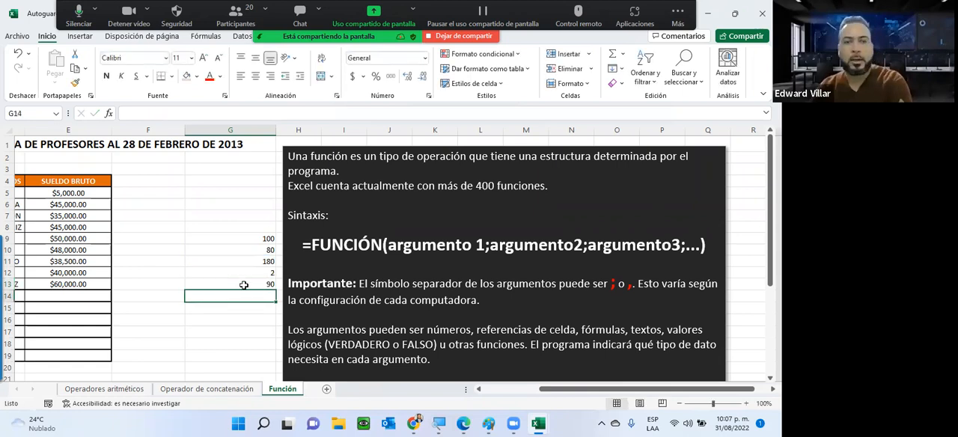
Examine the manual average formulas in G13 and G11 and the argument list in the function syntax note
{"action": "left_click", "coordinate": [243, 285]}
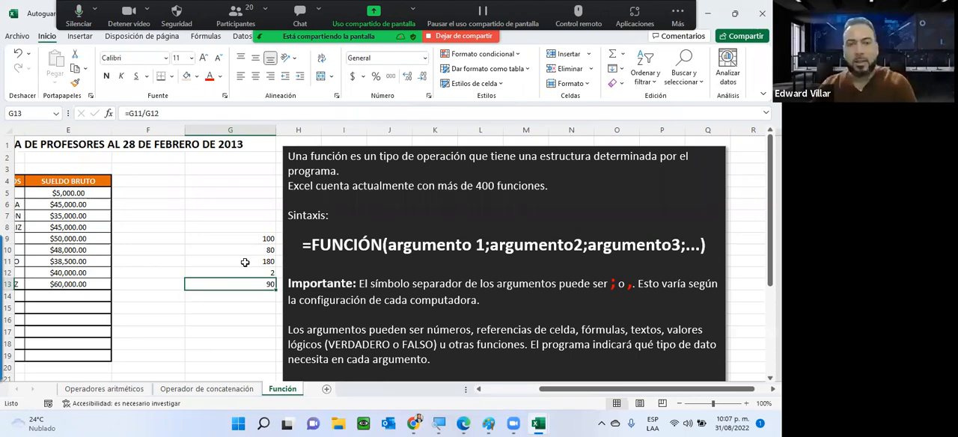
{"action": "left_click", "coordinate": [247, 262]}
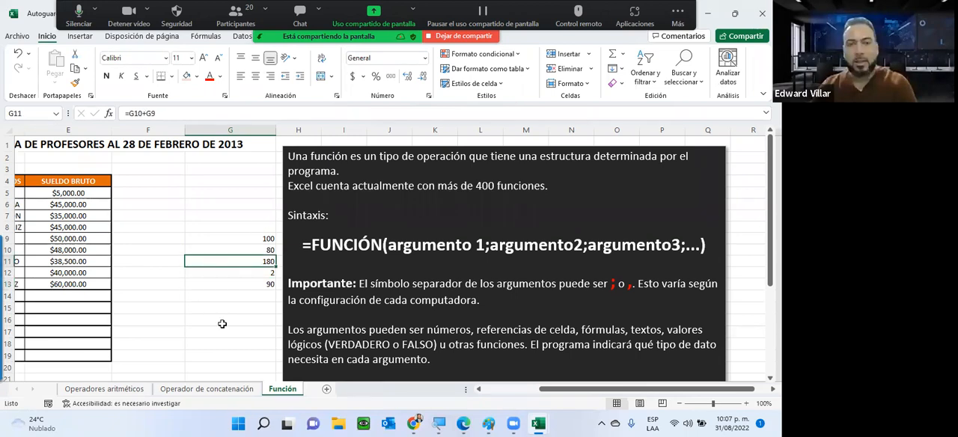
{"action": "left_click", "coordinate": [247, 285]}
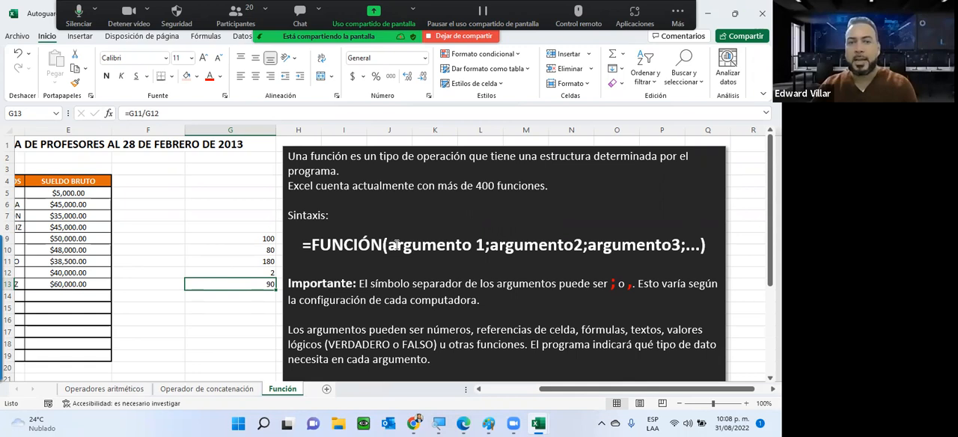
{"action": "left_click_drag", "start_coordinate": [387, 245], "coordinate": [681, 245]}
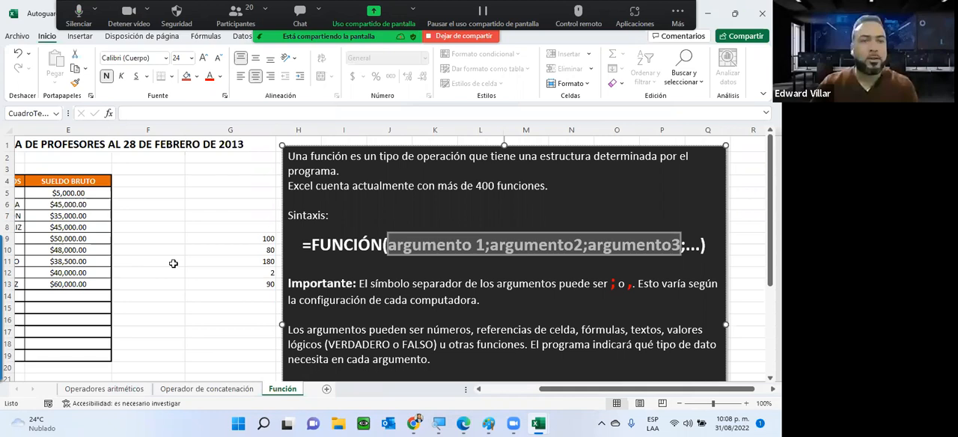
{"action": "left_click", "coordinate": [178, 262]}
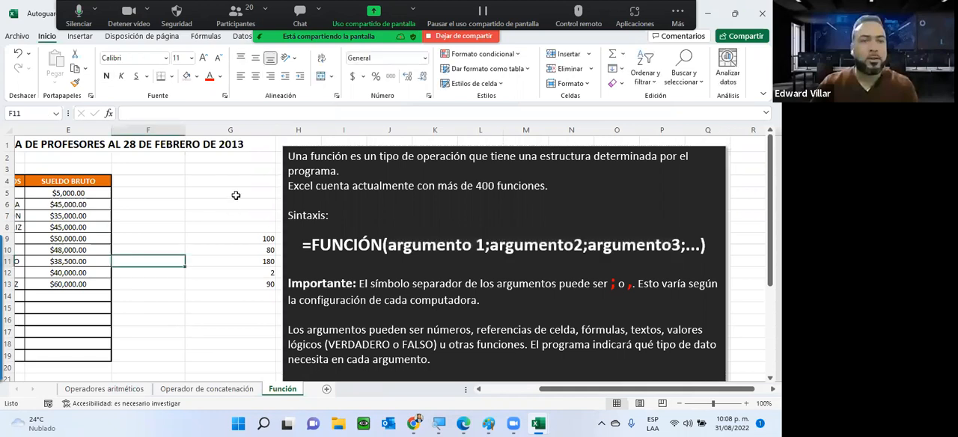
{"action": "left_click", "coordinate": [235, 194]}
{"action": "left_click", "coordinate": [228, 203]}
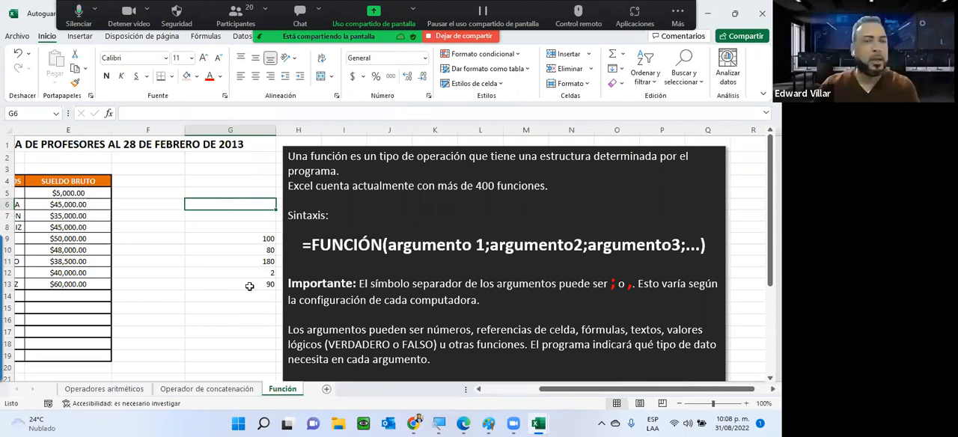
{"action": "left_click", "coordinate": [180, 281]}
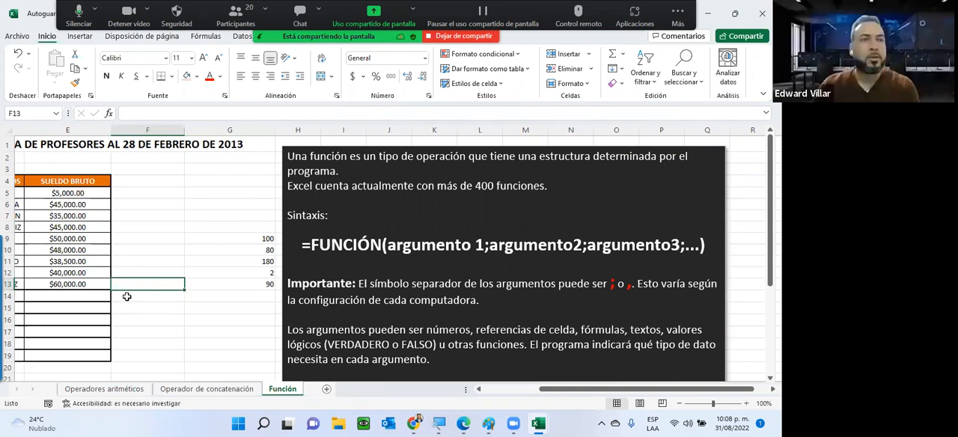
Enter the sample values 100 in F11 and 80 in F12
{"action": "left_click", "coordinate": [151, 261]}
{"action": "type", "text": "100"}
{"action": "key", "text": "Return"}
{"action": "type", "text": "80"}
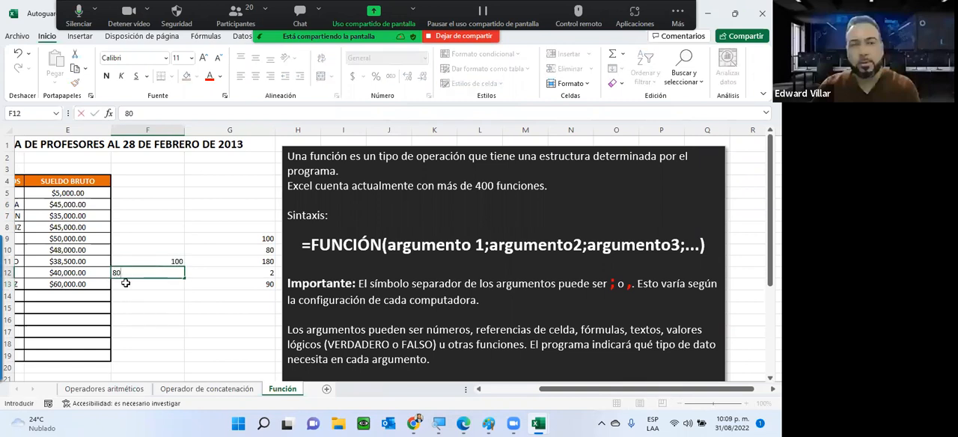
{"action": "key", "text": "Return"}
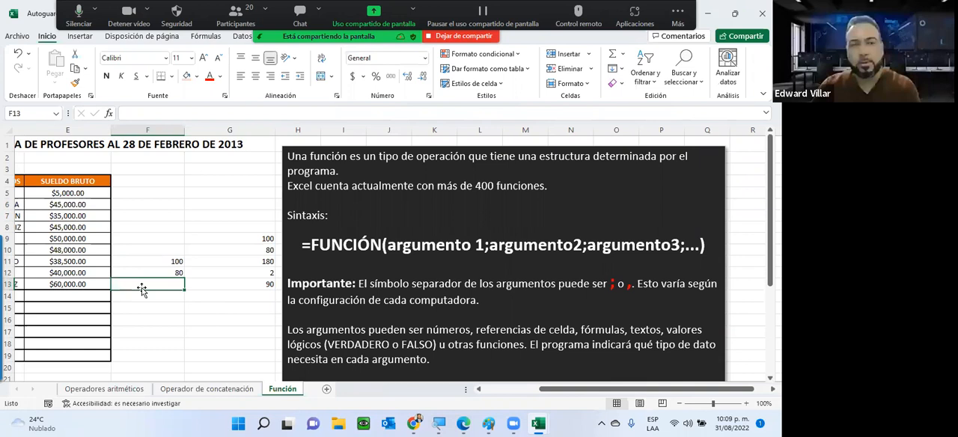
Start inserting a function in F13 and look through the function categories and the complete Todo list
{"action": "left_click", "coordinate": [111, 114]}
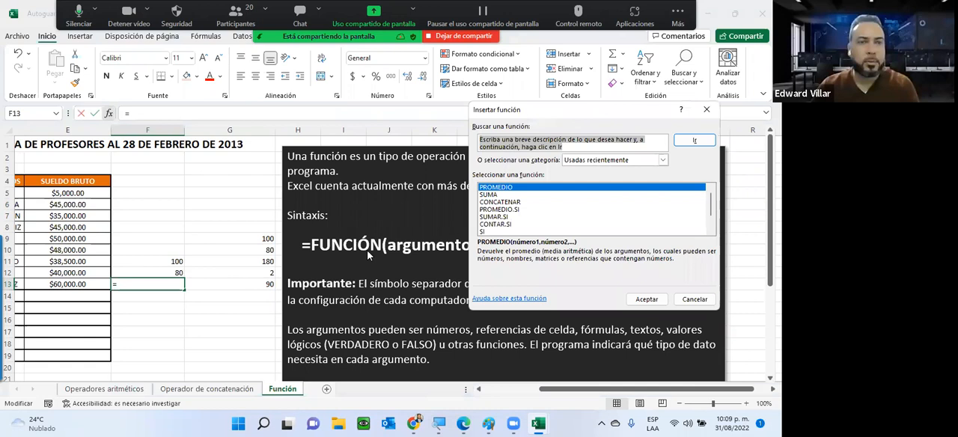
{"action": "left_click_drag", "start_coordinate": [539, 111], "coordinate": [396, 147]}
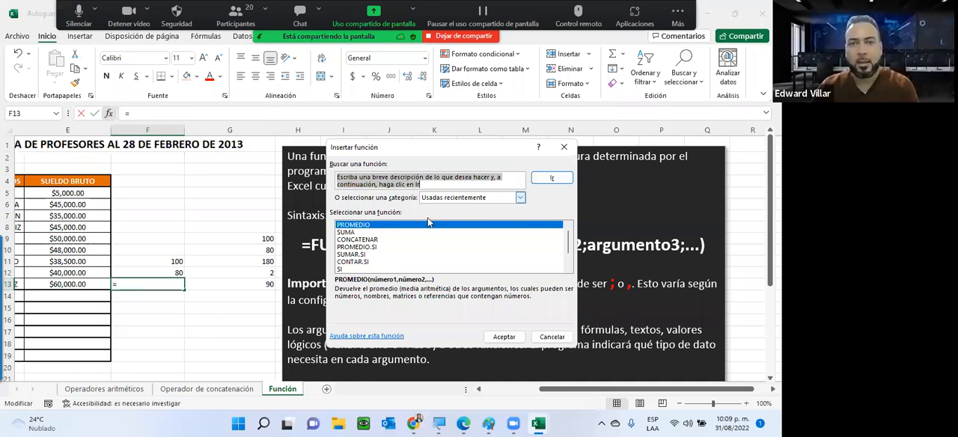
{"action": "left_click", "coordinate": [520, 197]}
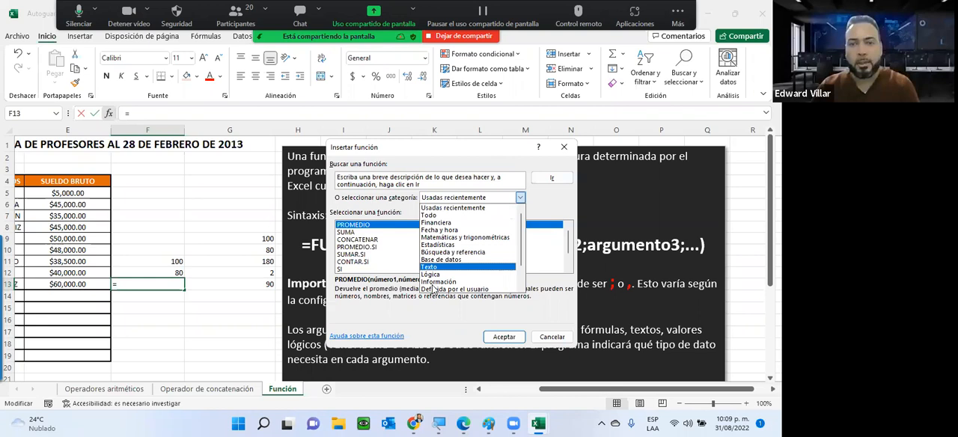
{"action": "scroll", "coordinate": [439, 282], "scroll_direction": "down", "scroll_amount": 1}
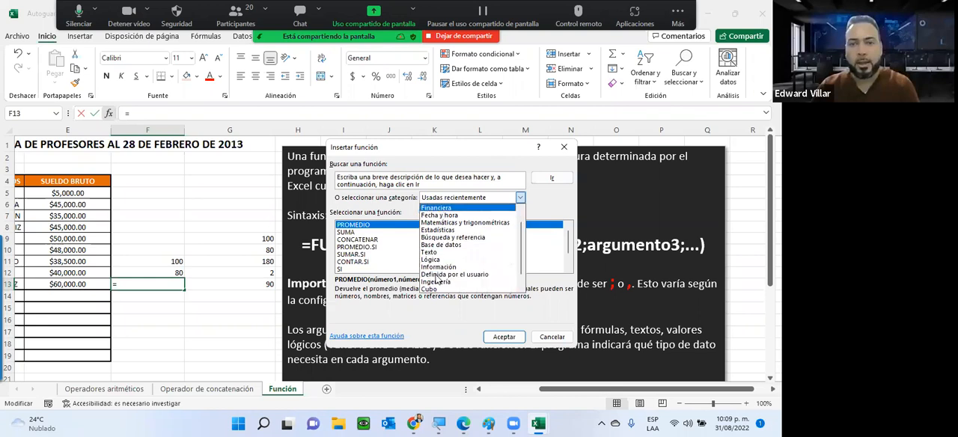
{"action": "scroll", "coordinate": [439, 282], "scroll_direction": "down", "scroll_amount": 1}
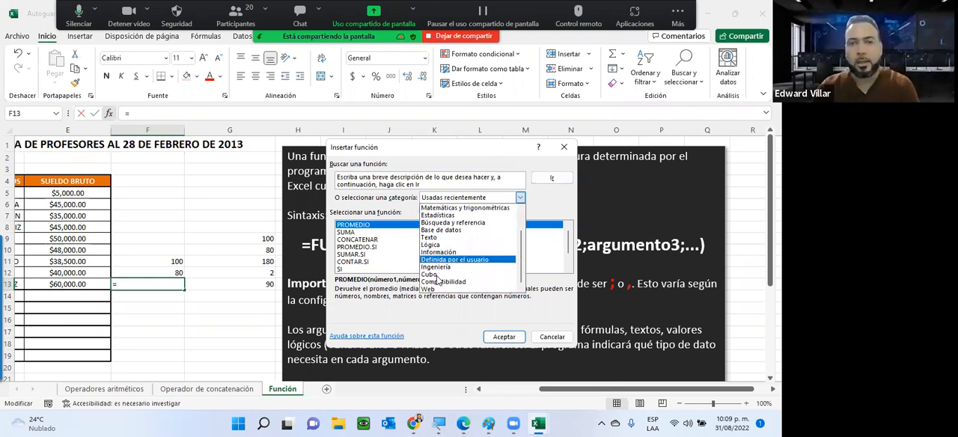
{"action": "scroll", "coordinate": [440, 255], "scroll_direction": "up", "scroll_amount": 2}
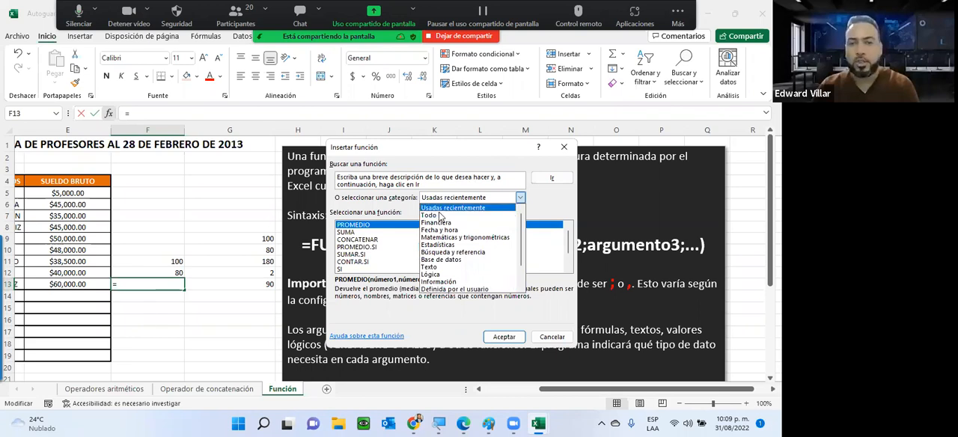
{"action": "left_click", "coordinate": [440, 216]}
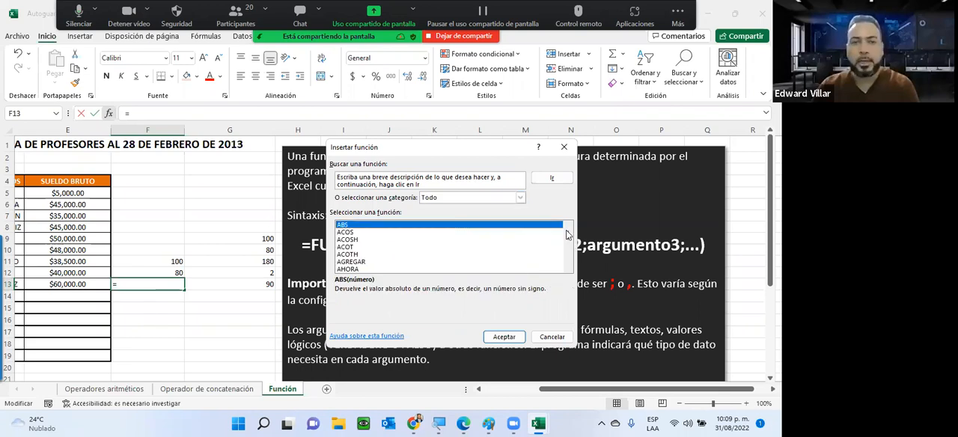
{"action": "left_click_drag", "start_coordinate": [568, 236], "coordinate": [568, 251]}
{"action": "scroll", "coordinate": [568, 251], "scroll_direction": "down", "scroll_amount": 15}
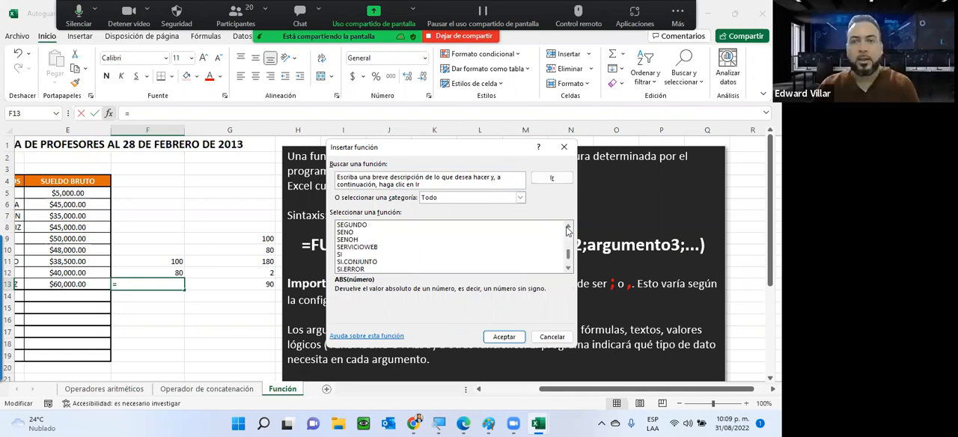
{"action": "left_click_drag", "start_coordinate": [565, 223], "coordinate": [564, 219]}
Search the function library for "prome"
{"action": "left_click", "coordinate": [381, 181]}
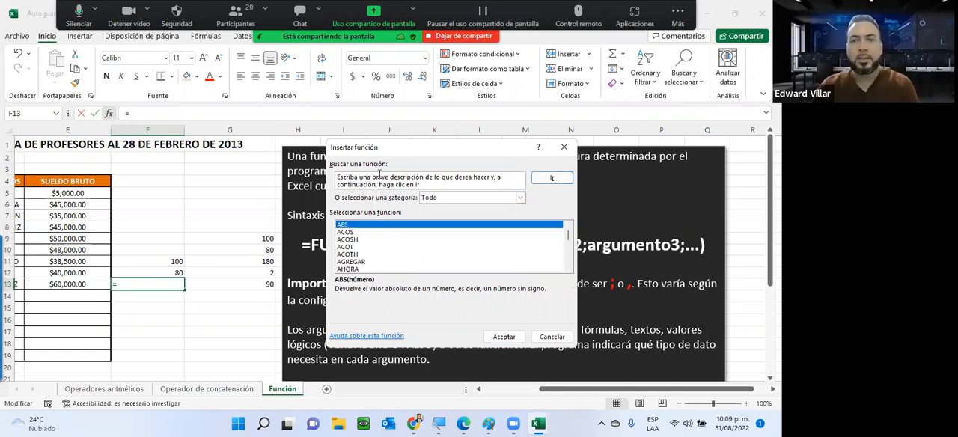
{"action": "left_click_drag", "start_coordinate": [420, 185], "coordinate": [323, 166]}
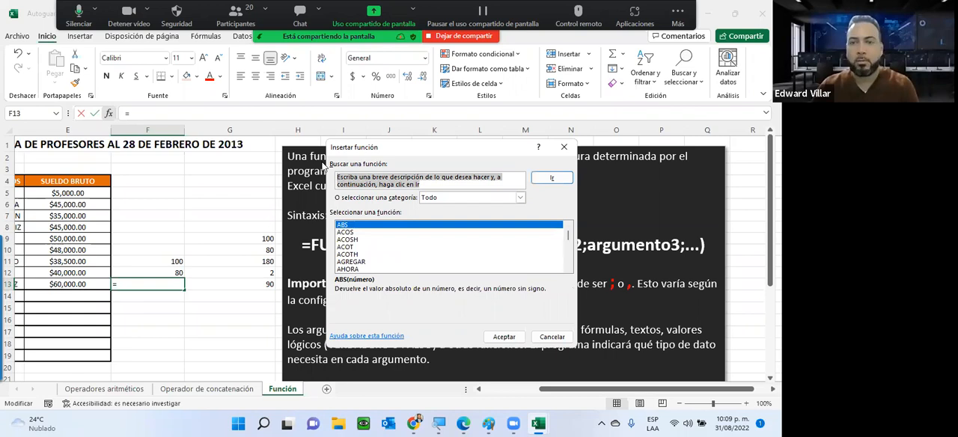
{"action": "type", "text": "prome"}
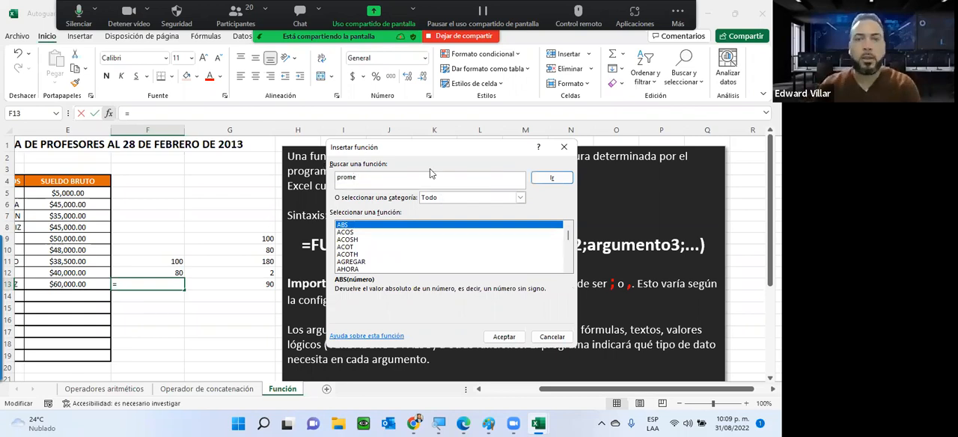
{"action": "left_click", "coordinate": [550, 178]}
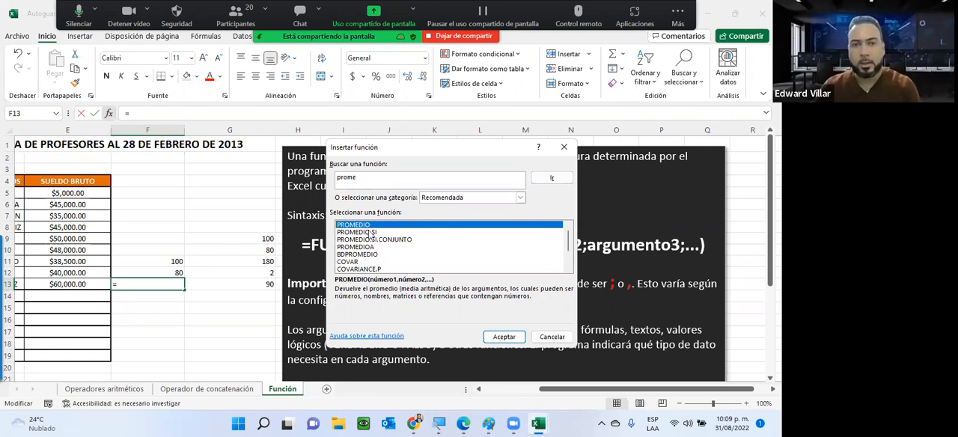
Compare the descriptions of PROMEDIO.SI, PROMEDIO.SI.CONJUNTO and PROMEDIOA, and insert the PROMEDIO function in F13
{"action": "key", "text": "Down"}
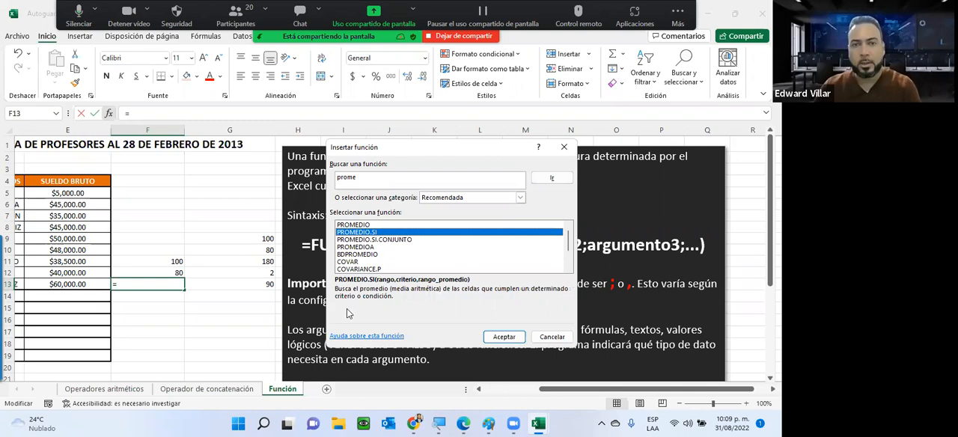
{"action": "key", "text": "Down"}
{"action": "key", "text": "Down"}
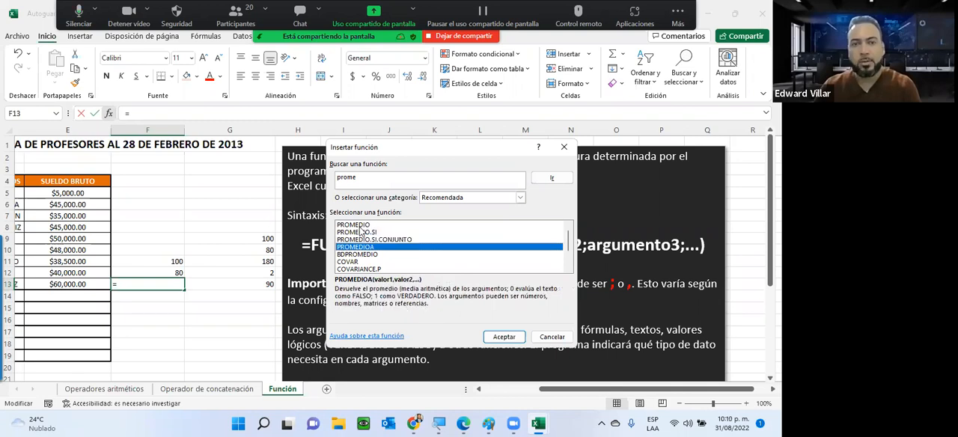
{"action": "left_click", "coordinate": [360, 227]}
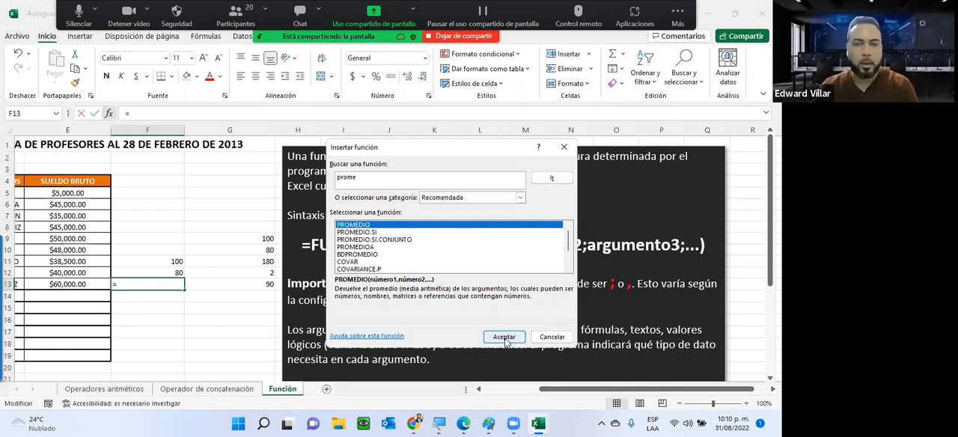
{"action": "double_click", "coordinate": [362, 227]}
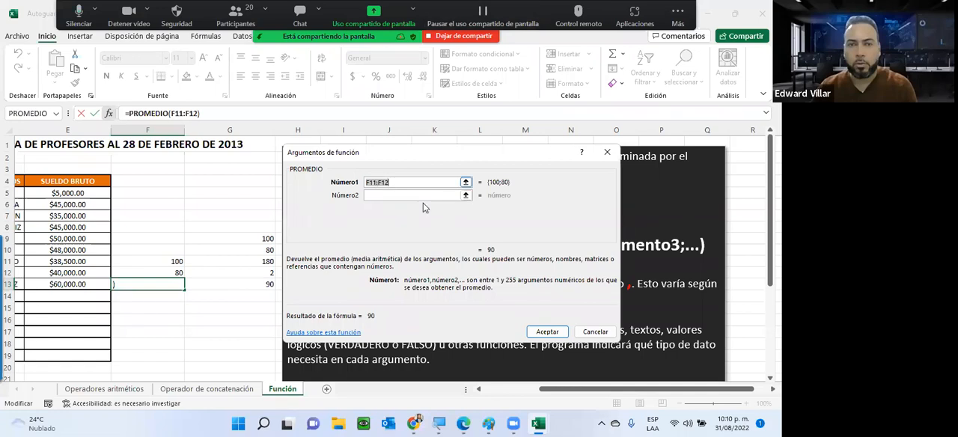
Select F11:F12 as the PROMEDIO range, and replace it with F11 as Número1 and F12 as Número2
{"action": "left_click", "coordinate": [147, 263]}
{"action": "left_click_drag", "start_coordinate": [147, 263], "coordinate": [149, 273]}
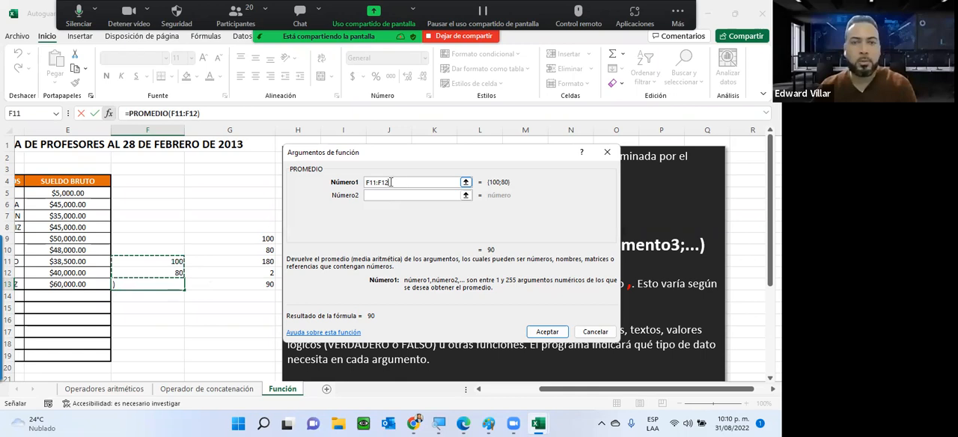
{"action": "left_click", "coordinate": [144, 258]}
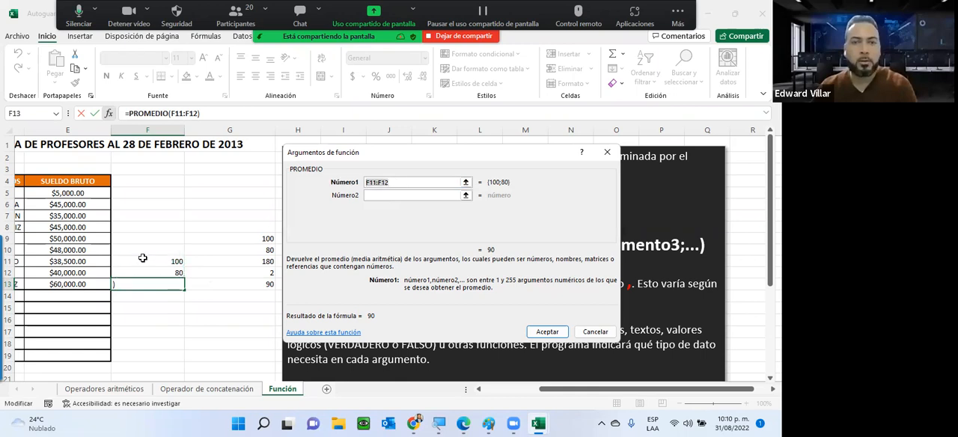
{"action": "left_click", "coordinate": [371, 195]}
{"action": "type", "text": "F12"}
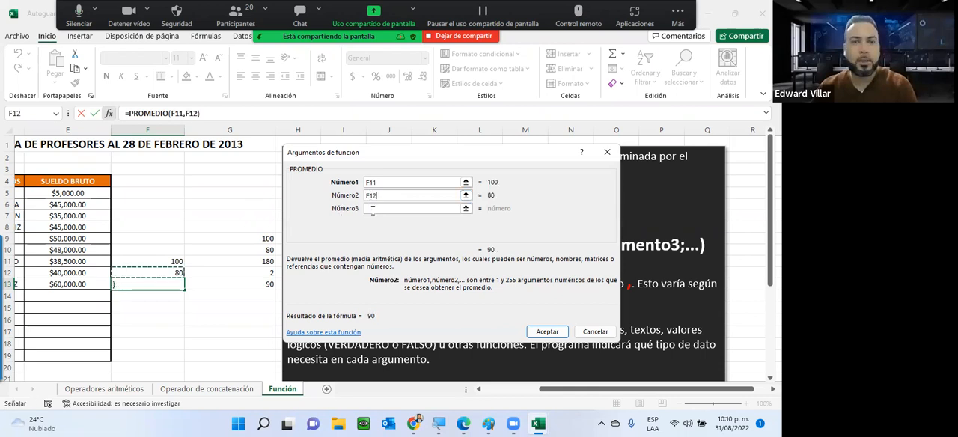
Go through the extra optional PROMEDIO argument fields, leave them empty, and accept the function in F13
{"action": "left_click", "coordinate": [381, 210]}
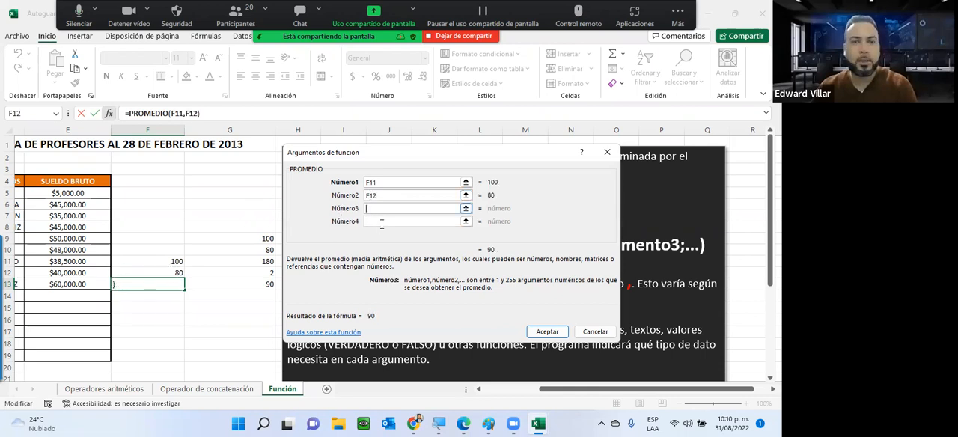
{"action": "left_click", "coordinate": [377, 222]}
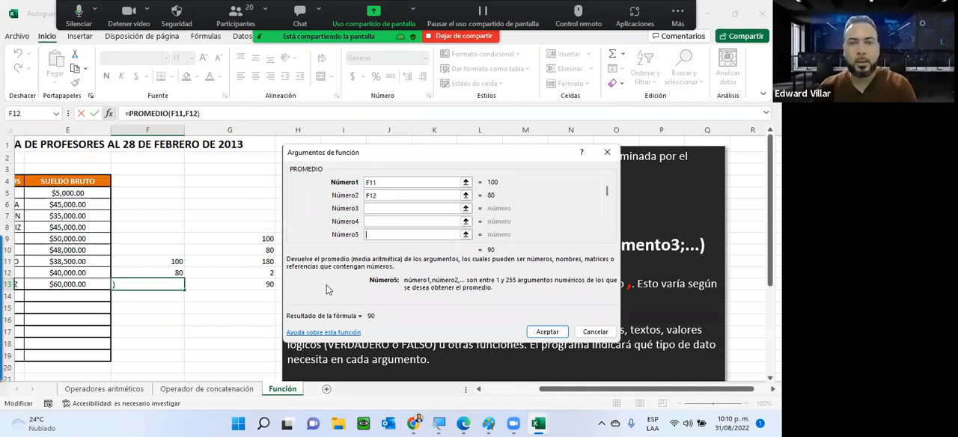
{"action": "left_click_drag", "start_coordinate": [607, 191], "coordinate": [607, 208]}
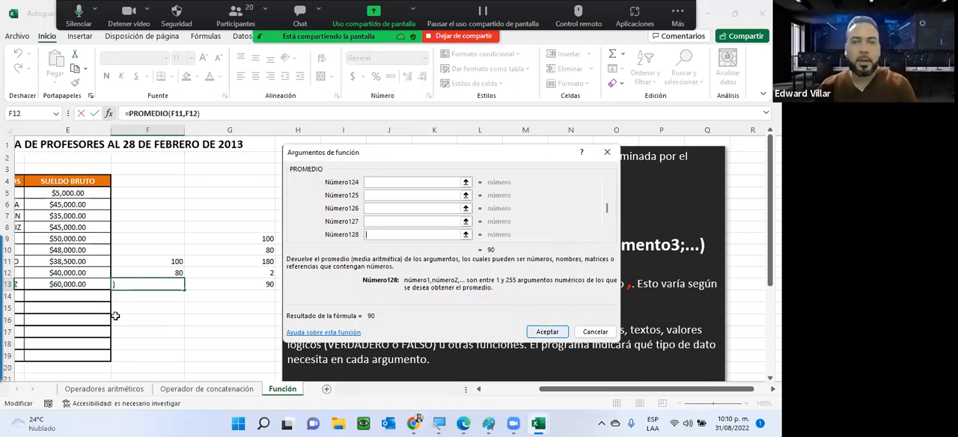
{"action": "key", "text": "Return"}
Examine the PROMEDIO formula in F13, its references F11 and F12, and the comma separating the arguments
{"action": "double_click", "coordinate": [132, 285]}
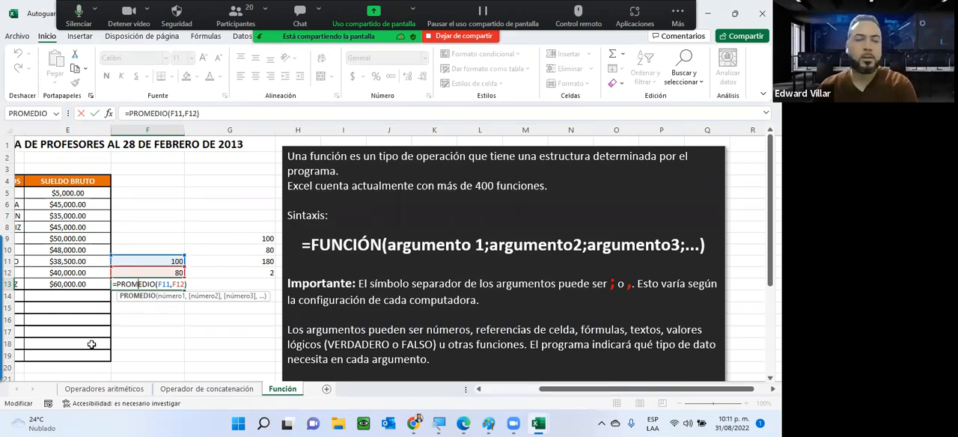
{"action": "key", "text": "ctrl+Return"}
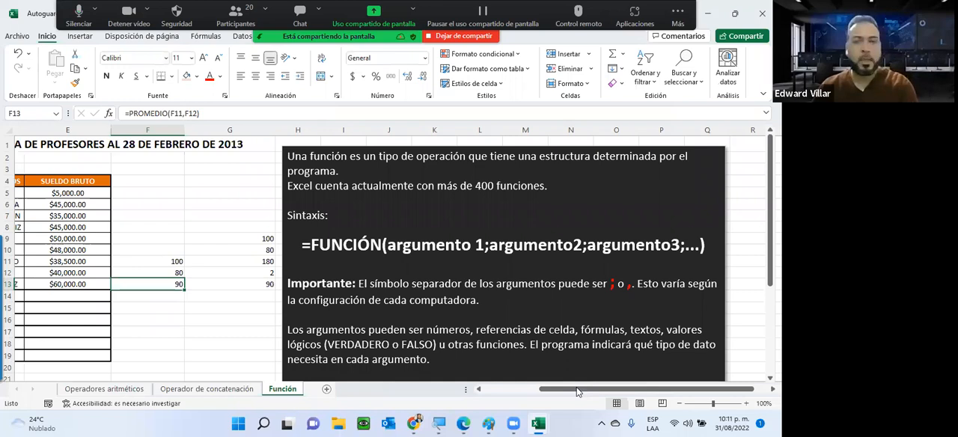
{"action": "left_click_drag", "start_coordinate": [576, 387], "coordinate": [525, 393]}
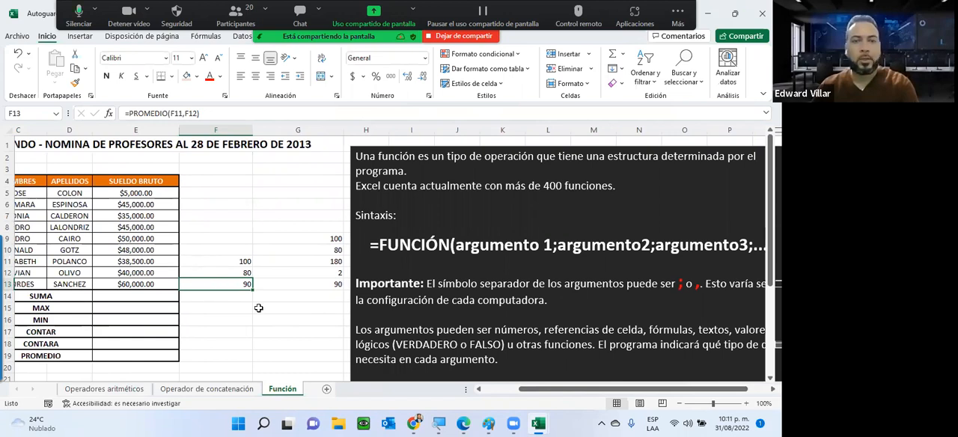
{"action": "key", "text": "Up"}
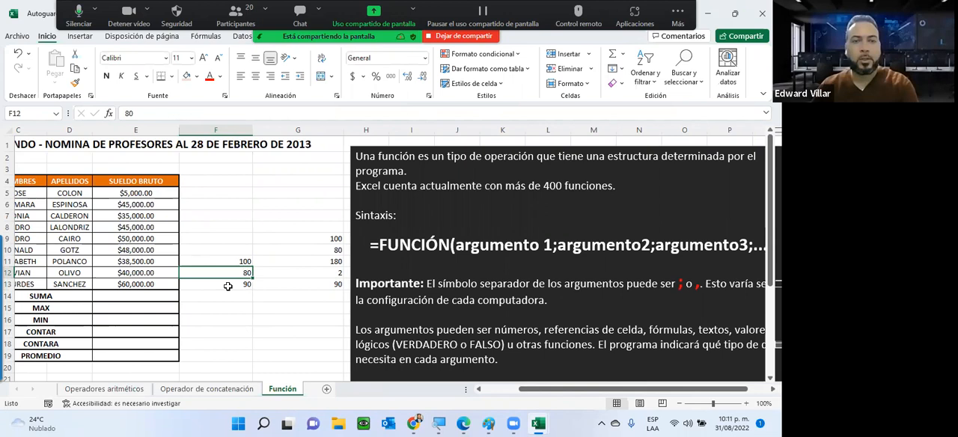
{"action": "double_click", "coordinate": [228, 286]}
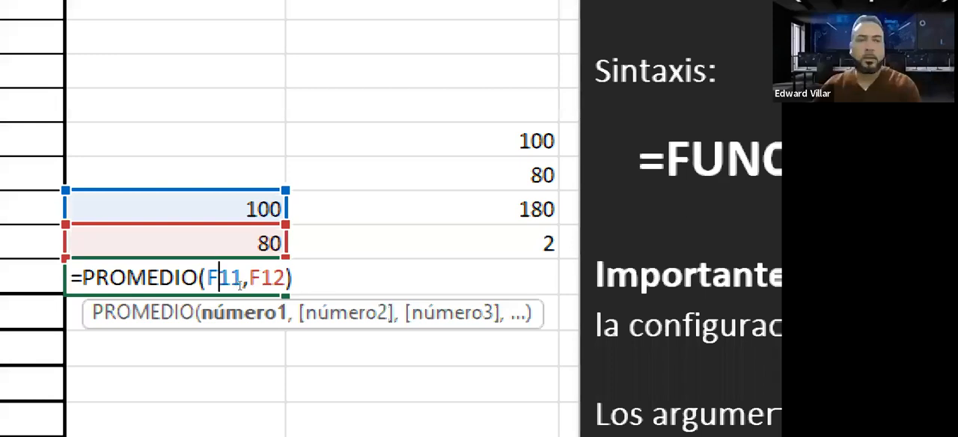
{"action": "key", "text": "Right"}
{"action": "key", "text": "Right"}
{"action": "key", "text": "Right"}
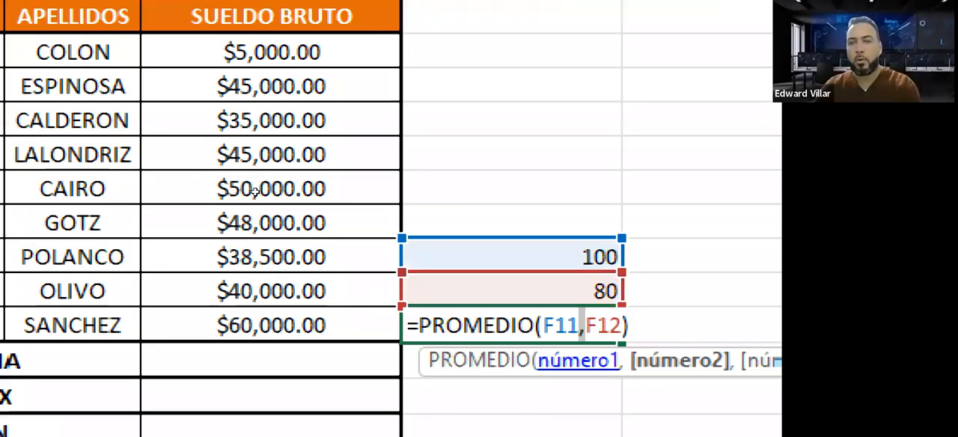
{"action": "key", "text": "Right"}
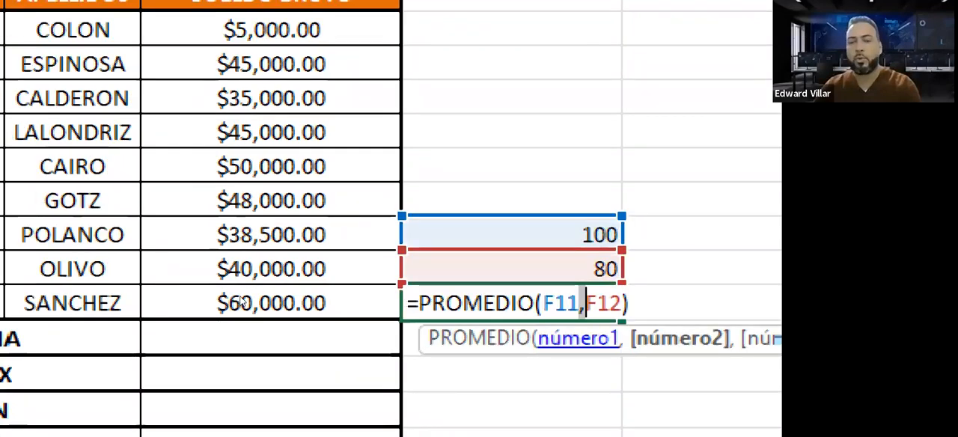
{"action": "key", "text": "super"}
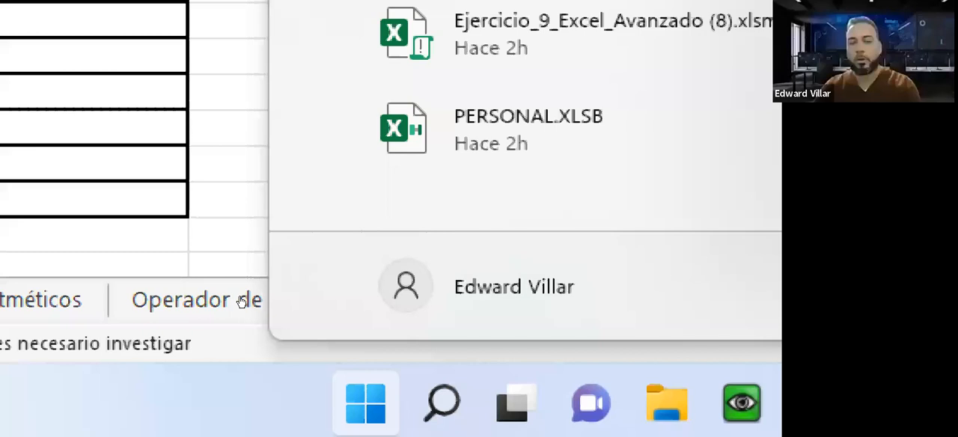
{"action": "key", "text": "super+Escape"}
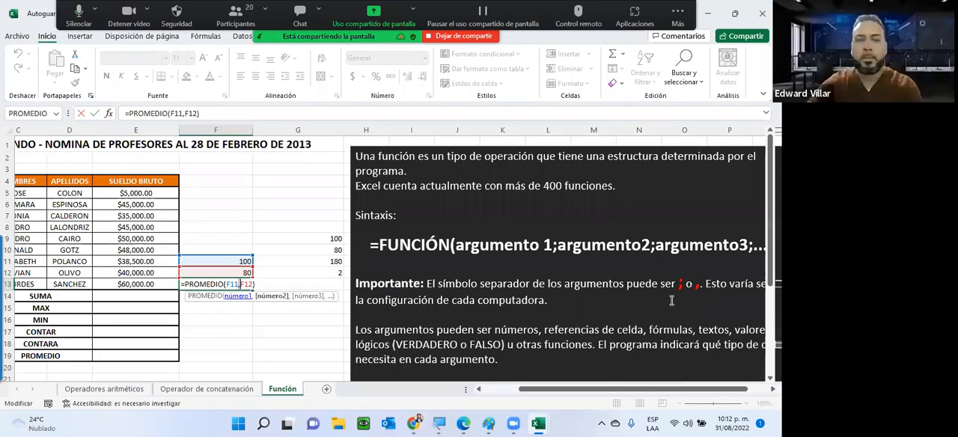
{"action": "key", "text": "ctrl+Return"}
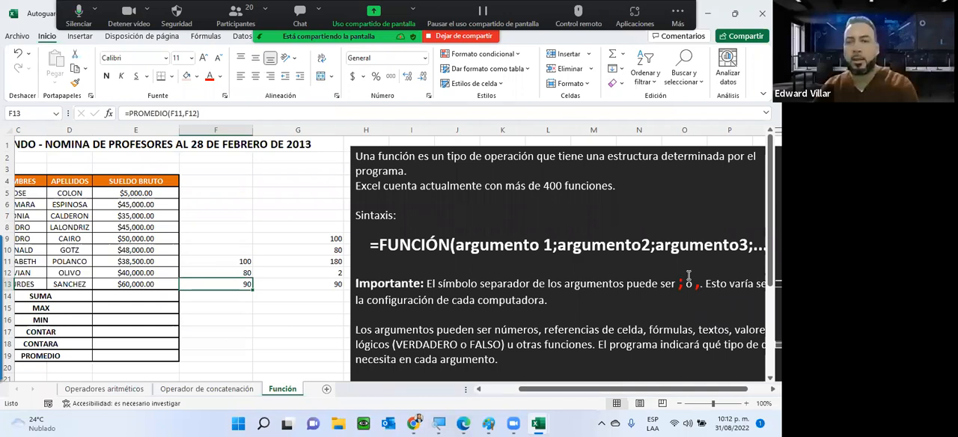
Point out the semicolon separator in the function syntax and in the Importante note of the explanation text box
{"action": "double_click", "coordinate": [593, 249]}
{"action": "left_click", "coordinate": [554, 245]}
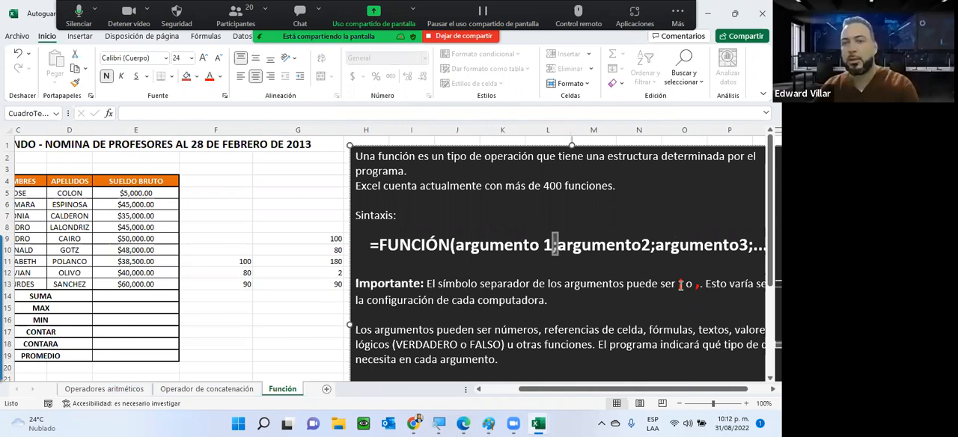
{"action": "double_click", "coordinate": [680, 284]}
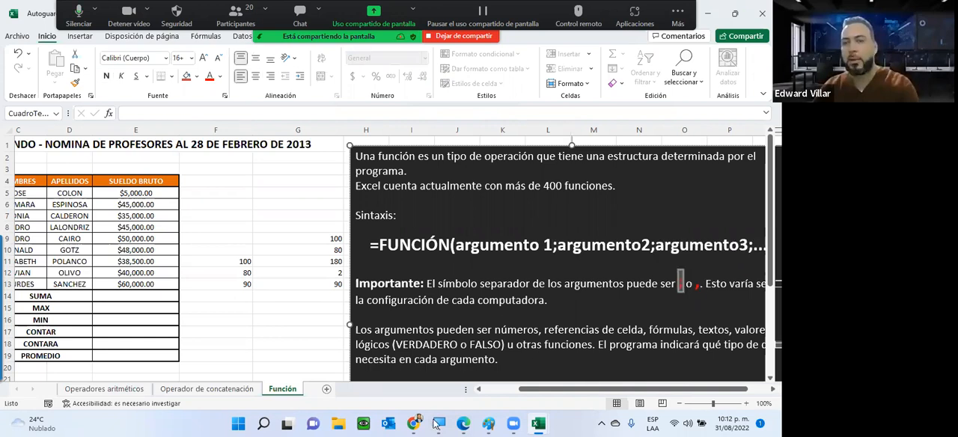
{"action": "left_click", "coordinate": [504, 330]}
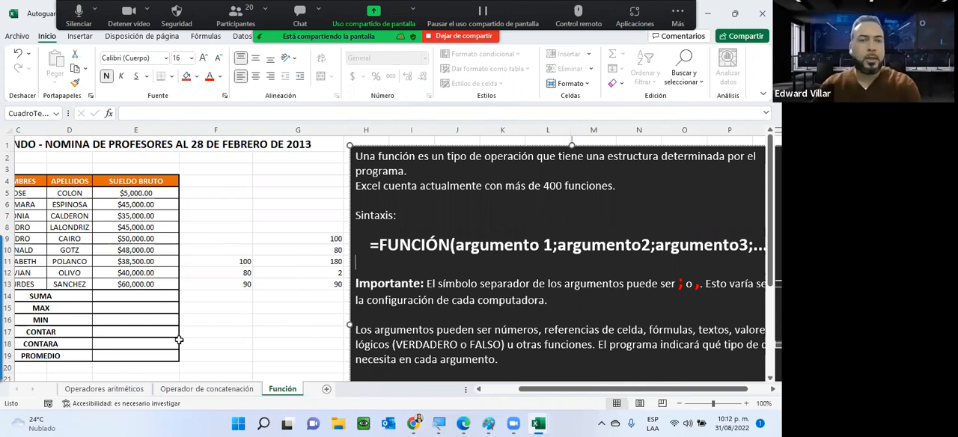
{"action": "left_click", "coordinate": [298, 320]}
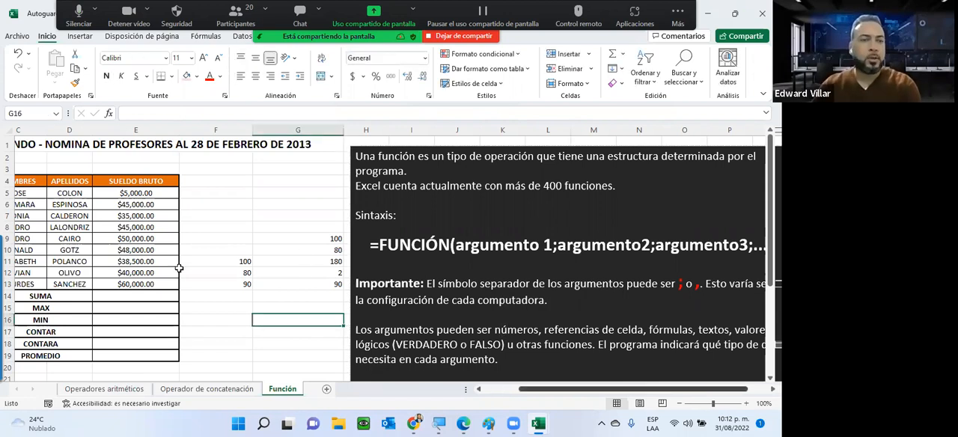
Insert the SUMA function in E14 over the salaries in E5:E13 and review the resulting formula
{"action": "scroll", "coordinate": [214, 287], "scroll_direction": "left", "scroll_amount": 2}
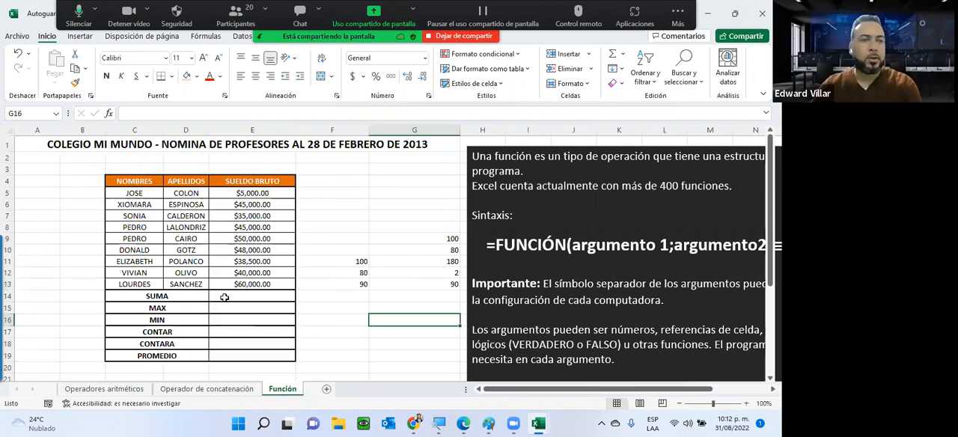
{"action": "left_click", "coordinate": [223, 298]}
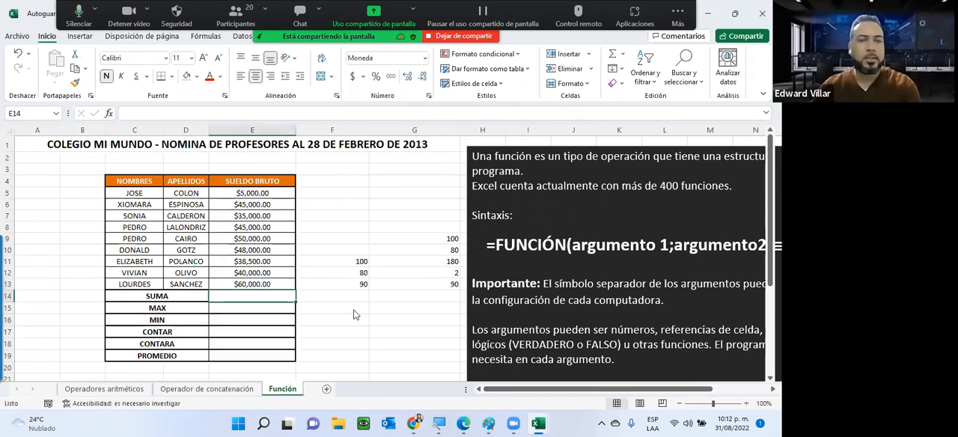
{"action": "type", "text": "="}
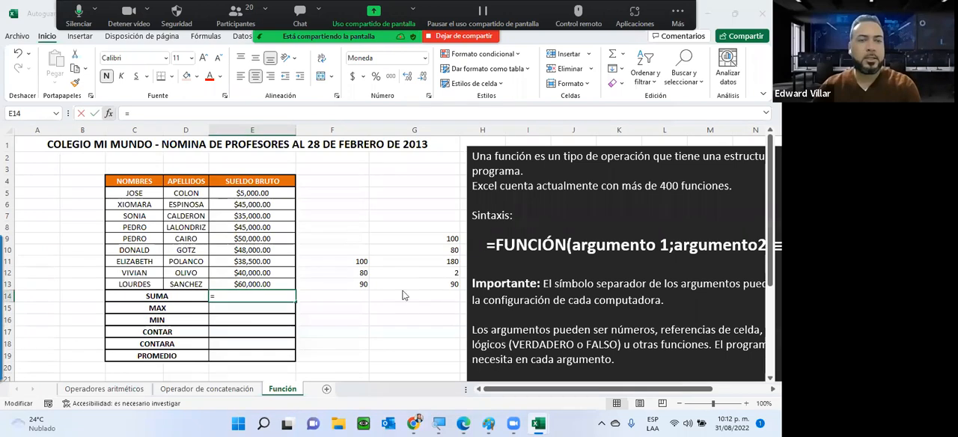
{"action": "key", "text": "shift+F3"}
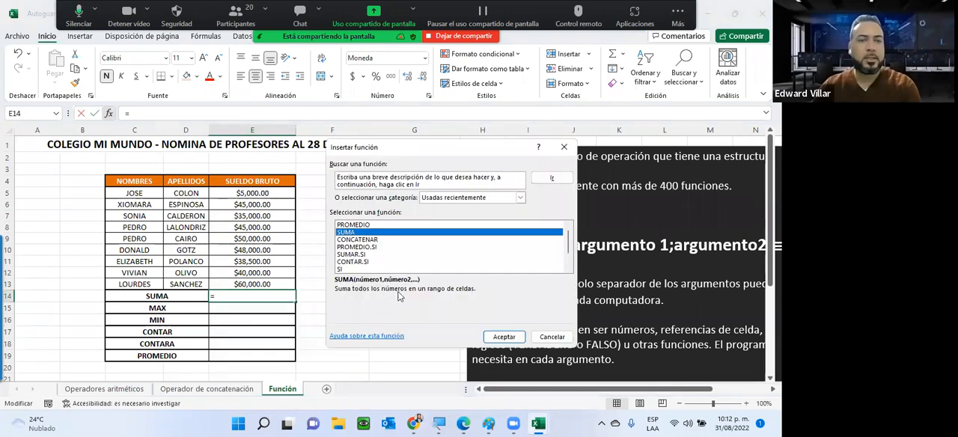
{"action": "left_click", "coordinate": [505, 336]}
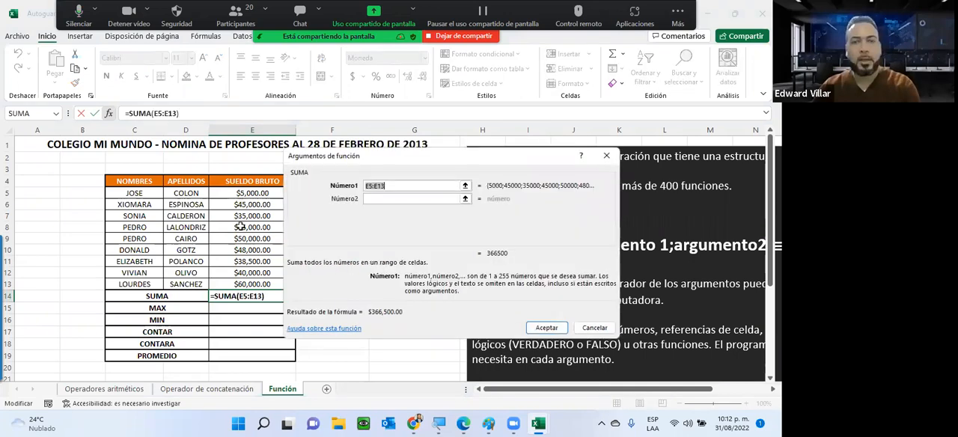
{"action": "left_click_drag", "start_coordinate": [241, 193], "coordinate": [241, 284]}
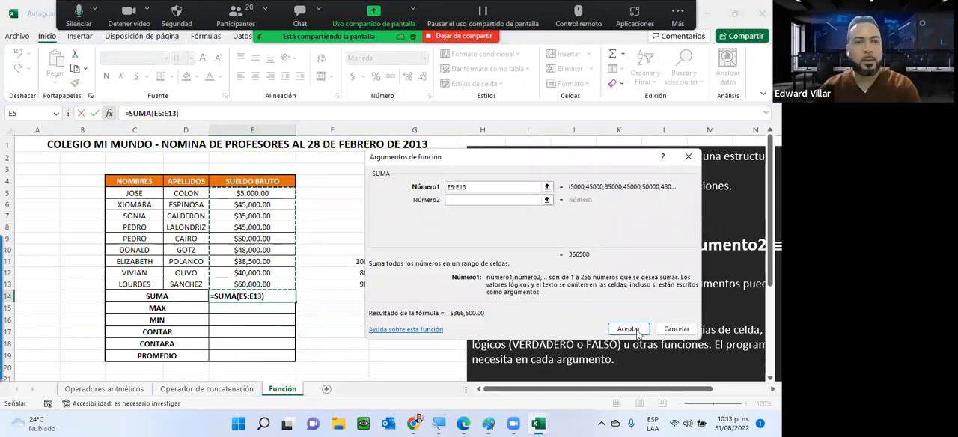
{"action": "left_click", "coordinate": [629, 329]}
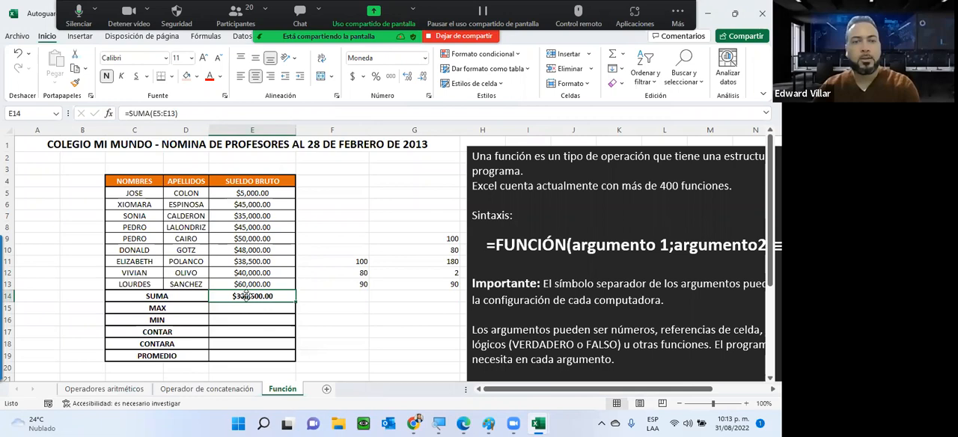
{"action": "double_click", "coordinate": [247, 295]}
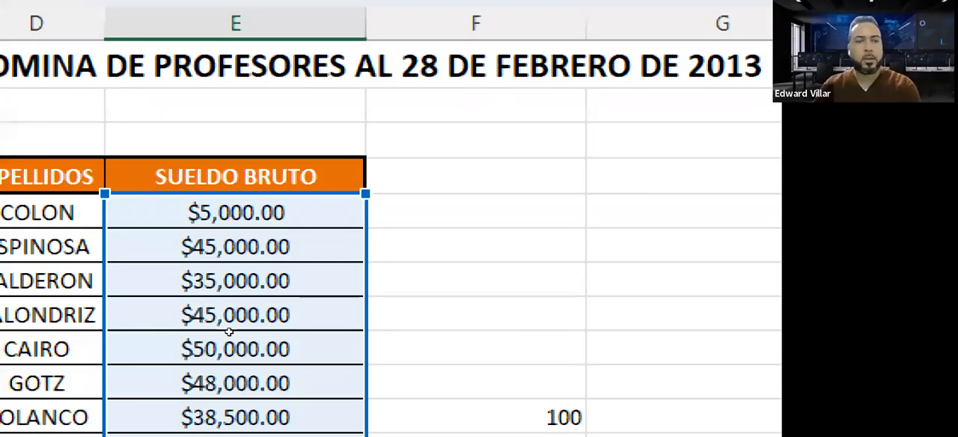
{"action": "key", "text": "Return"}
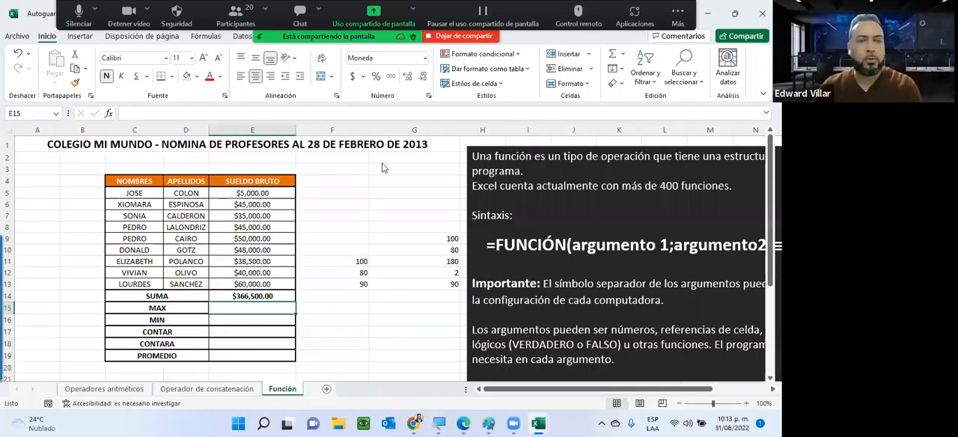
Search the function library for "max" and insert the MAX function in E15
{"action": "key", "text": "shift+F3"}
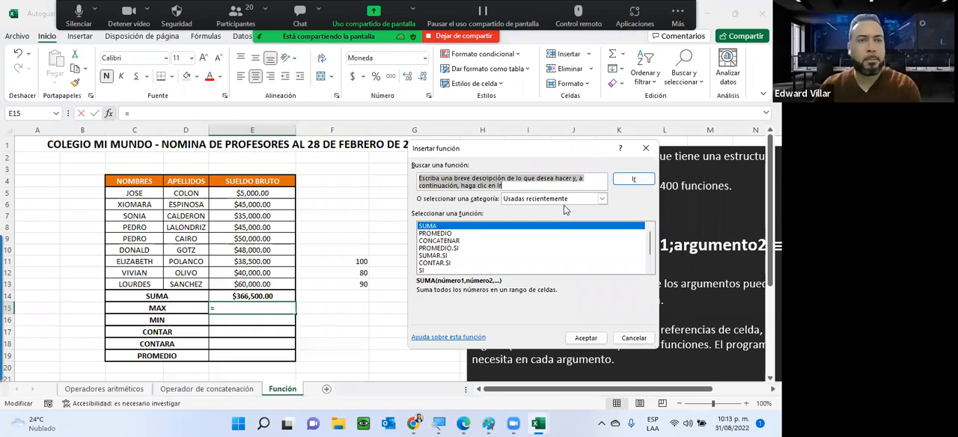
{"action": "type", "text": "max"}
{"action": "left_click", "coordinate": [635, 180]}
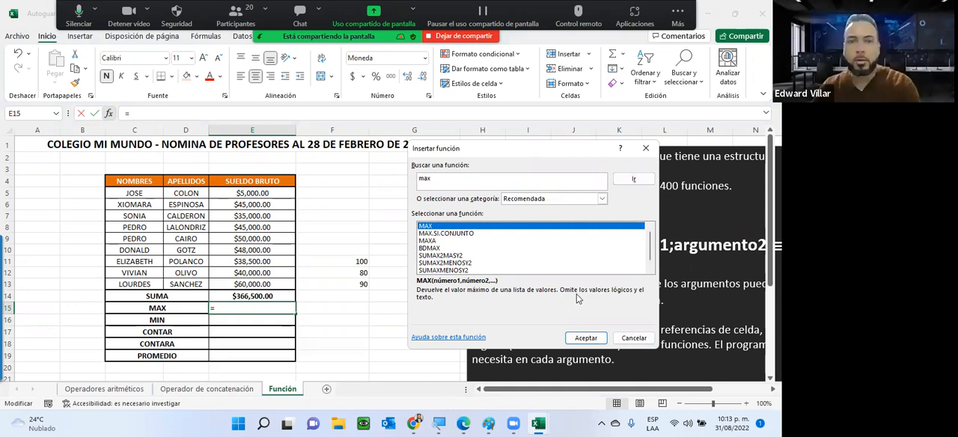
{"action": "left_click", "coordinate": [579, 334]}
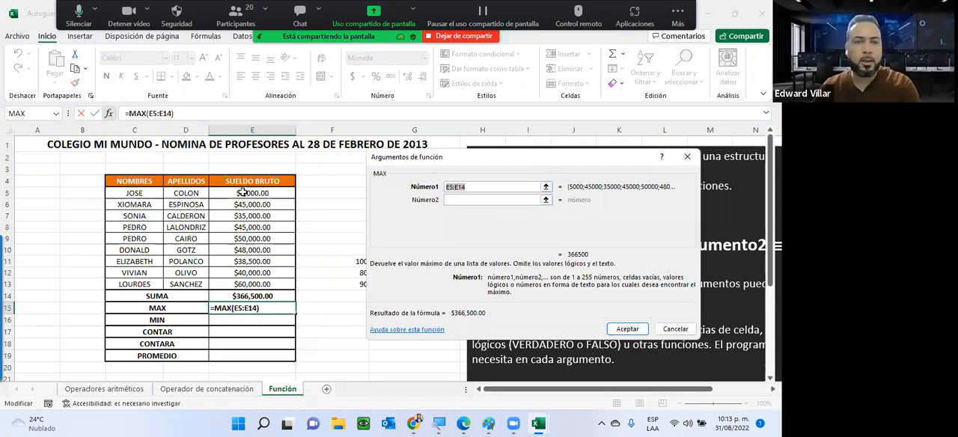
Set the MAX arguments in E15 to E5:E11, E12 and E13, and accept the function
{"action": "left_click_drag", "start_coordinate": [234, 194], "coordinate": [237, 258]}
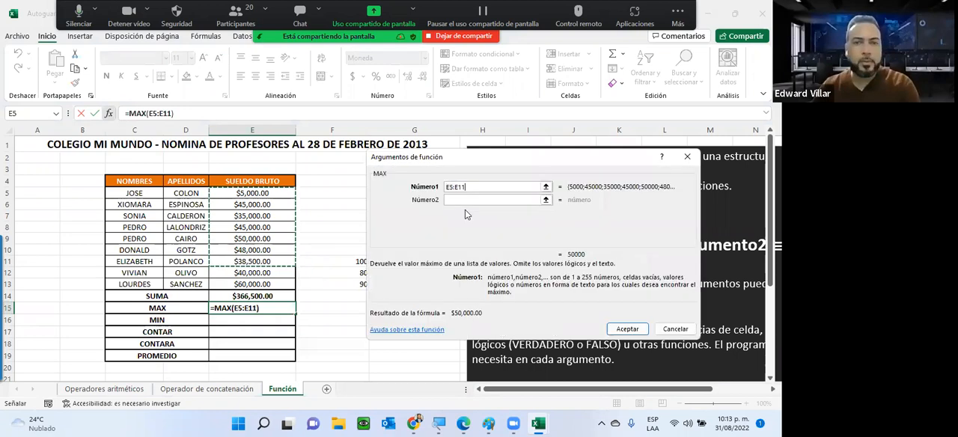
{"action": "left_click", "coordinate": [491, 199]}
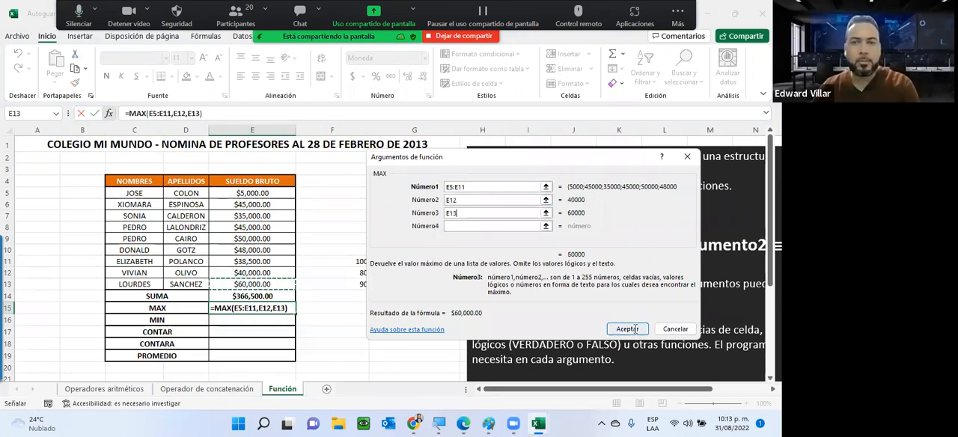
{"action": "left_click", "coordinate": [635, 328]}
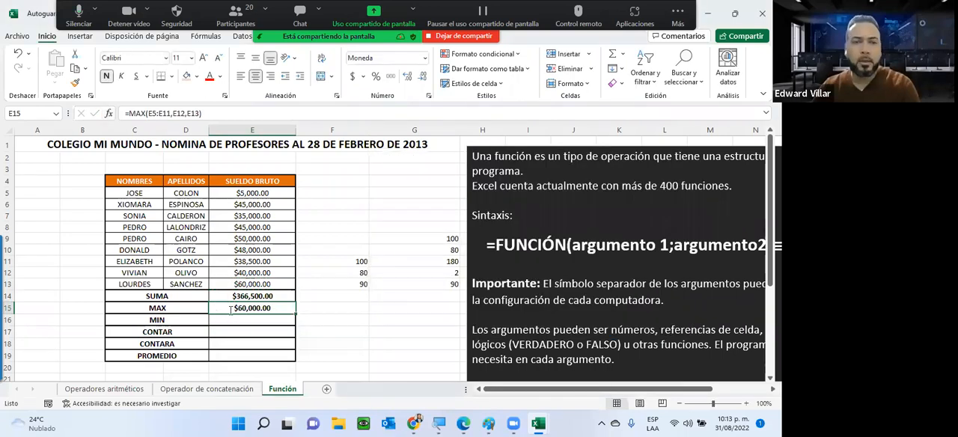
Examine the MAX formula in E15 and its first argument, the range E5:E11, leaving the formula as it is
{"action": "double_click", "coordinate": [232, 309]}
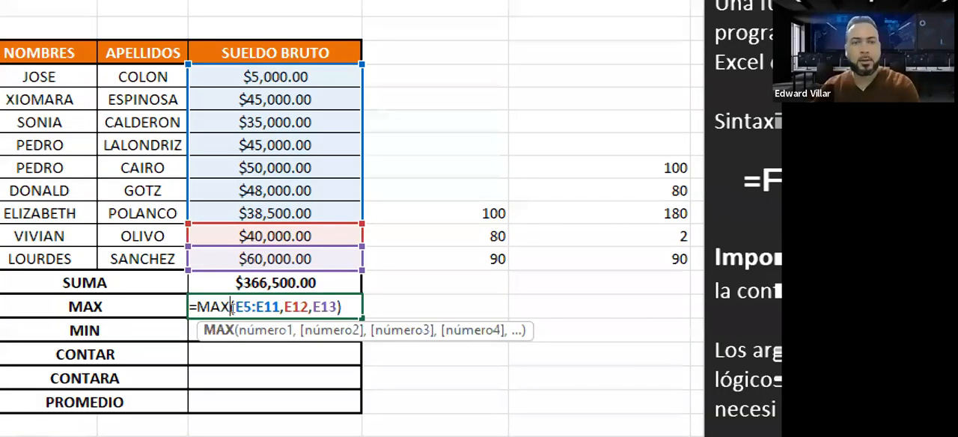
{"action": "double_click", "coordinate": [255, 307]}
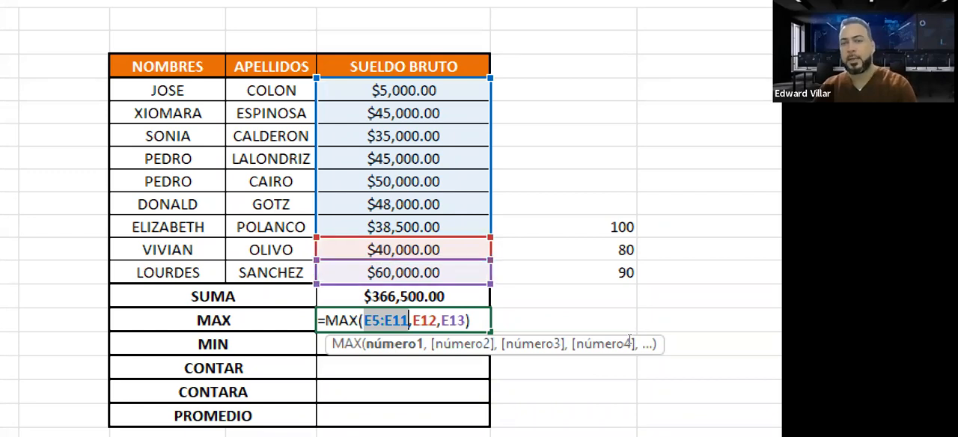
{"action": "key", "text": "ctrl+Return"}
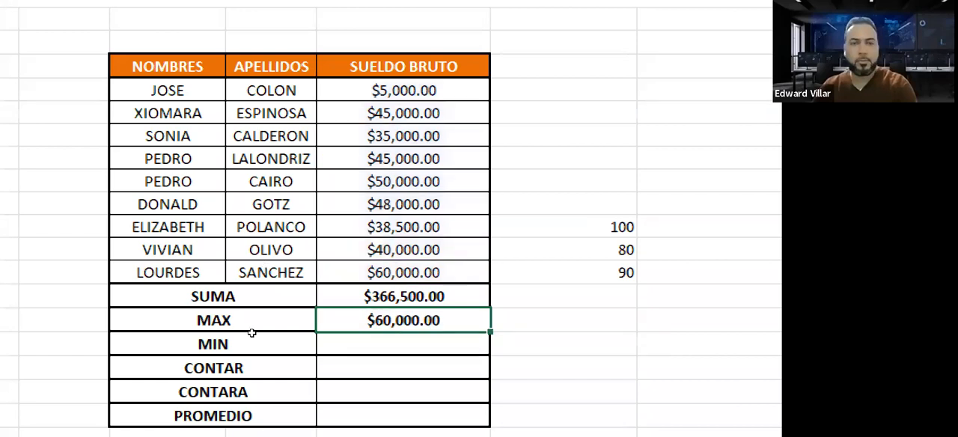
{"action": "scroll", "coordinate": [252, 333], "scroll_direction": "down", "scroll_amount": 1}
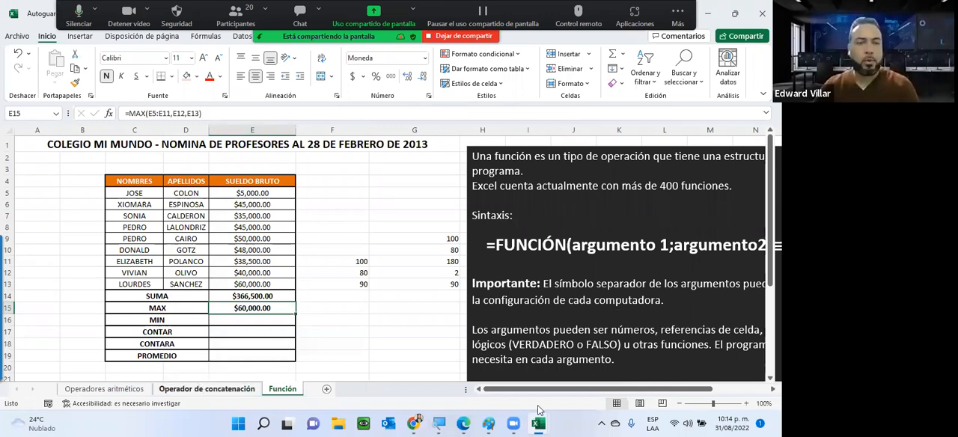
Go to the Operador de concatenación sheet and point out the opening part of the example formula in the explanation text box
{"action": "key", "text": "ctrl+Page_Up"}
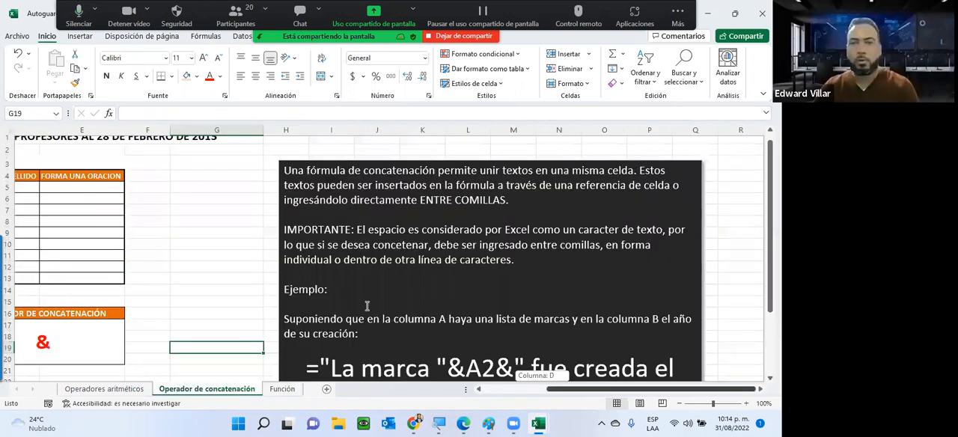
{"action": "scroll", "coordinate": [337, 298], "scroll_direction": "down", "scroll_amount": 2}
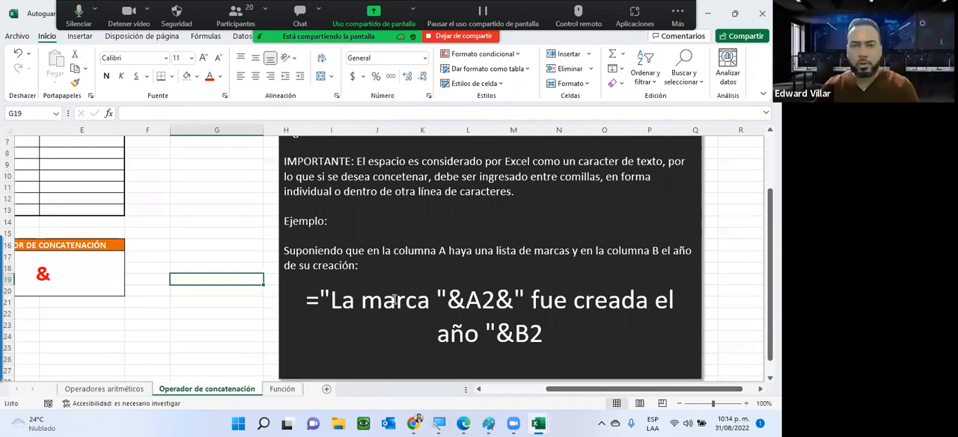
{"action": "left_click", "coordinate": [394, 299]}
{"action": "left_click_drag", "start_coordinate": [307, 299], "coordinate": [463, 303]}
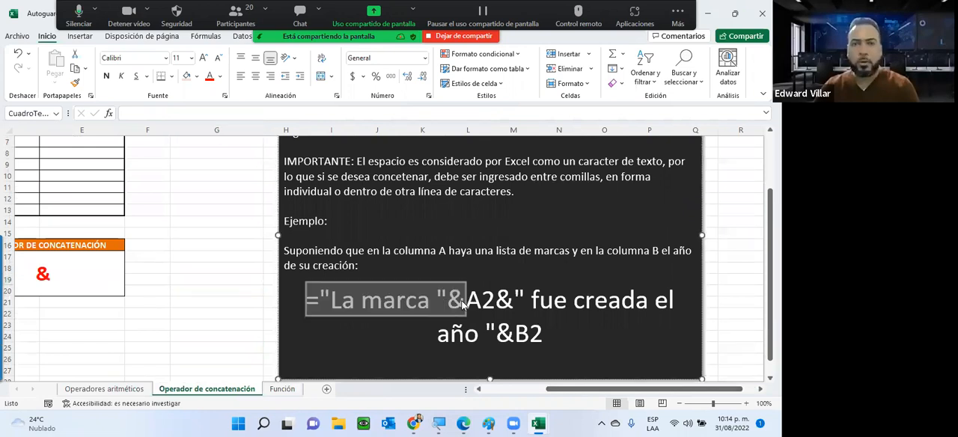
{"action": "scroll", "coordinate": [446, 161], "scroll_direction": "up", "scroll_amount": 2}
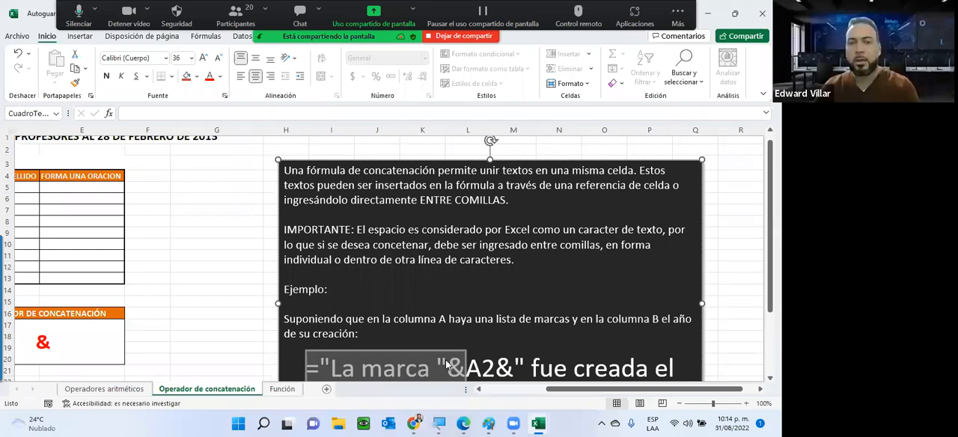
{"action": "left_click", "coordinate": [342, 369]}
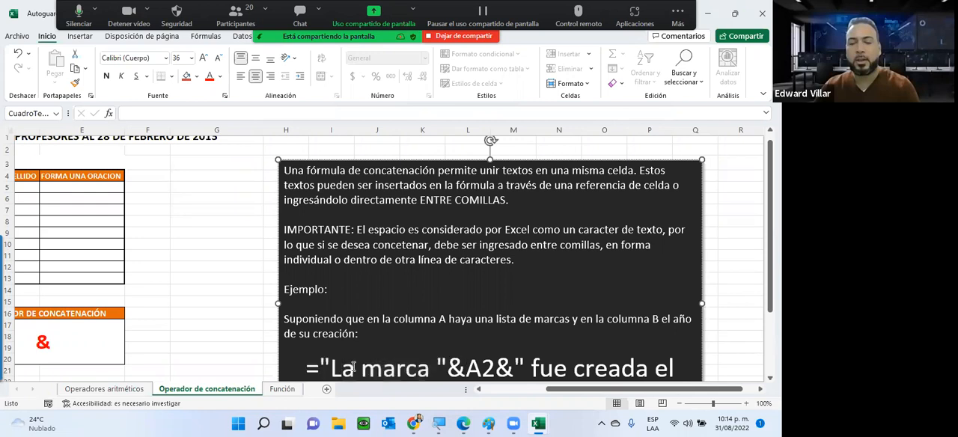
{"action": "scroll", "coordinate": [338, 270], "scroll_direction": "down", "scroll_amount": 2}
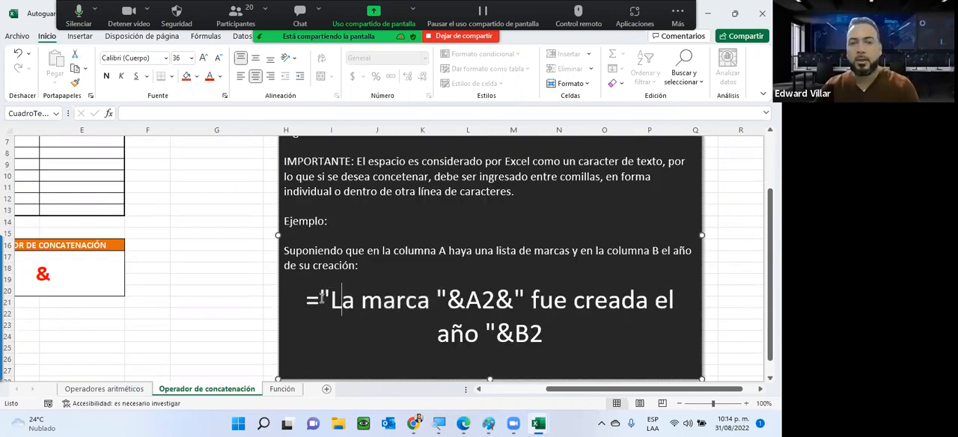
Point out each part of the example formula: the quoted text "La marca ", the & operators, A2, and the text "fue creada el año"
{"action": "left_click_drag", "start_coordinate": [306, 300], "coordinate": [434, 300]}
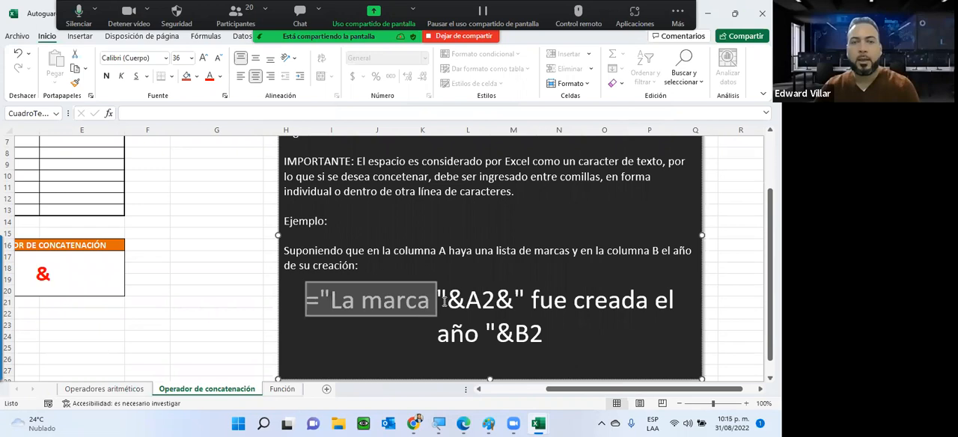
{"action": "left_click_drag", "start_coordinate": [449, 299], "coordinate": [438, 306]}
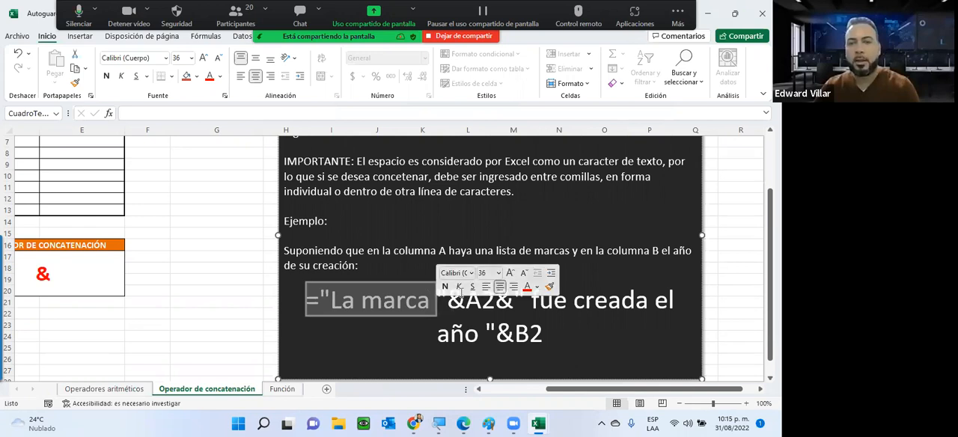
{"action": "left_click_drag", "start_coordinate": [447, 300], "coordinate": [462, 298]}
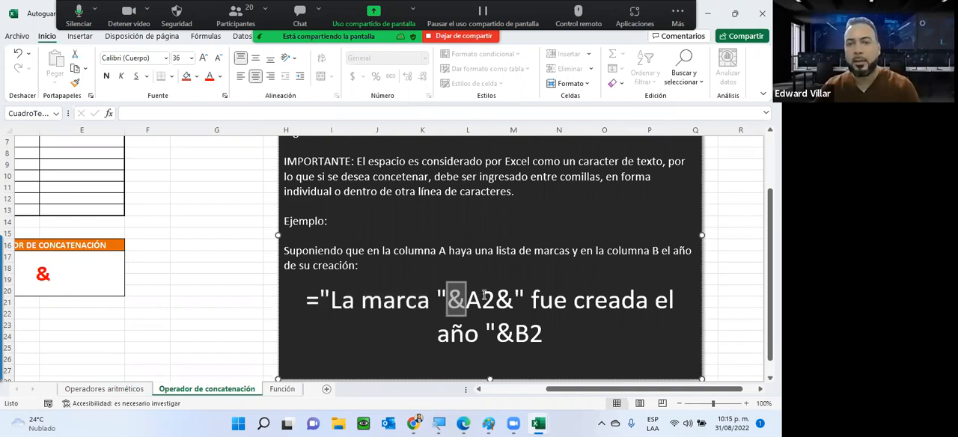
{"action": "left_click_drag", "start_coordinate": [467, 299], "coordinate": [503, 296]}
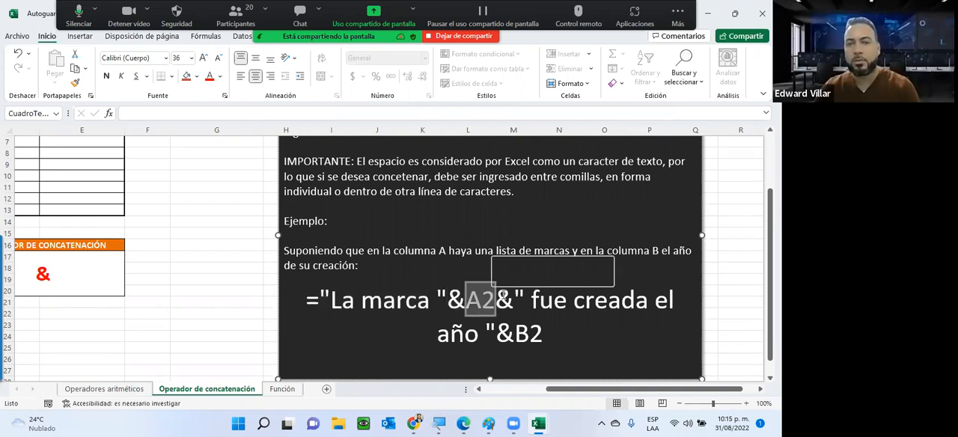
{"action": "double_click", "coordinate": [506, 299]}
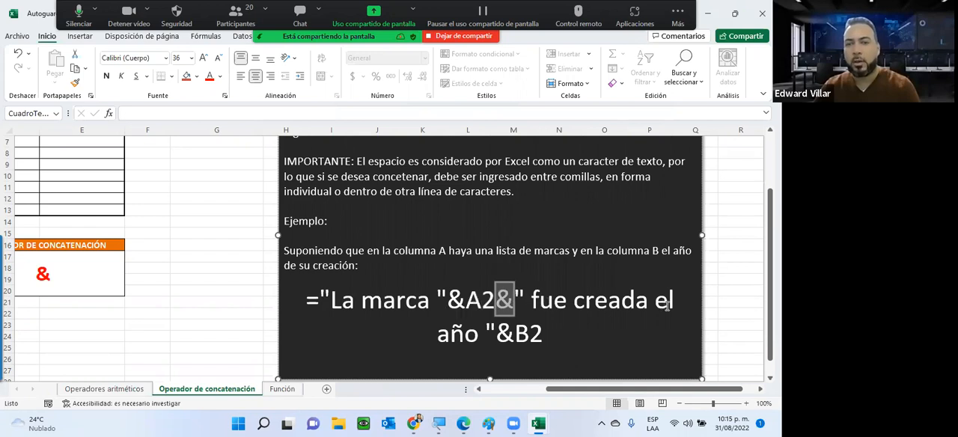
{"action": "mouse_move", "coordinate": [492, 340]}
{"action": "left_mouse_down"}
{"action": "mouse_move", "coordinate": [572, 344]}
{"action": "mouse_move", "coordinate": [487, 341]}
{"action": "left_mouse_up"}
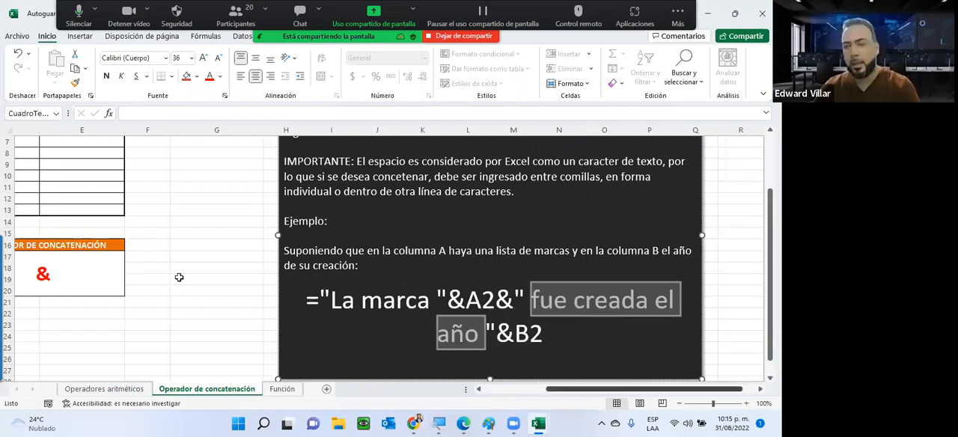
Insert the CONCATENAR function in D5, the first cell under NOMBRE Y APELLIDO, using the function library
{"action": "scroll", "coordinate": [174, 288], "scroll_direction": "left", "scroll_amount": 3}
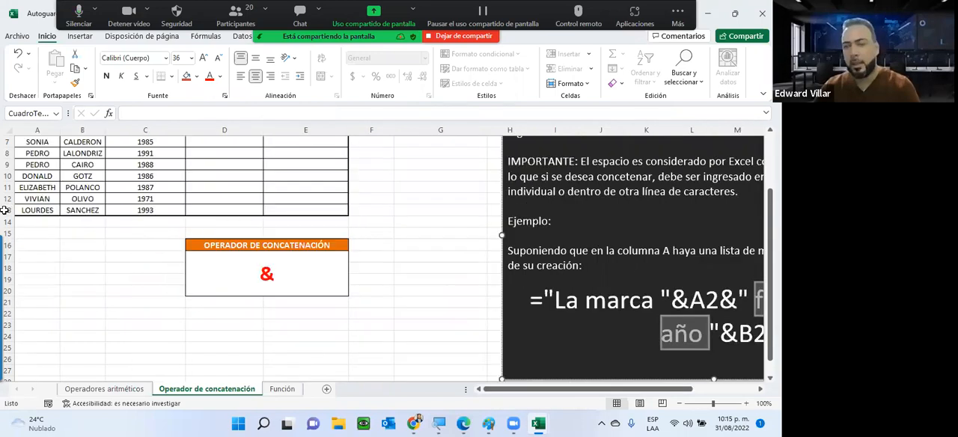
{"action": "scroll", "coordinate": [4, 210], "scroll_direction": "up", "scroll_amount": 2}
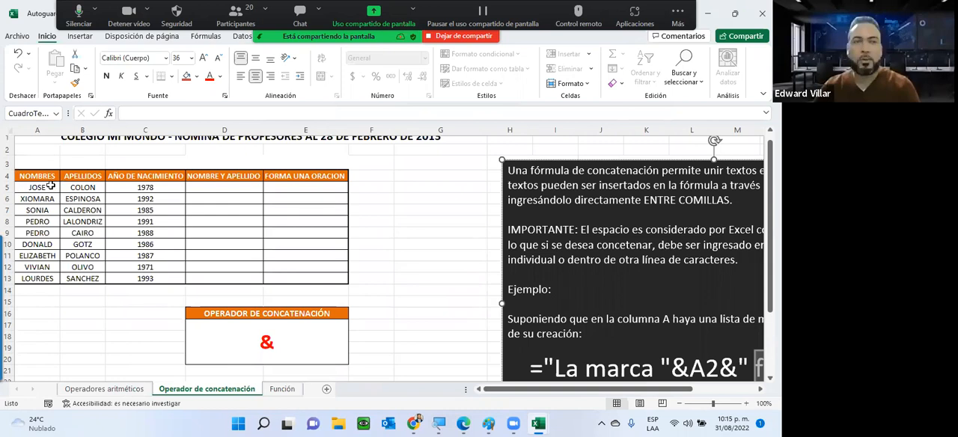
{"action": "key", "text": "Escape"}
{"action": "left_click", "coordinate": [219, 188]}
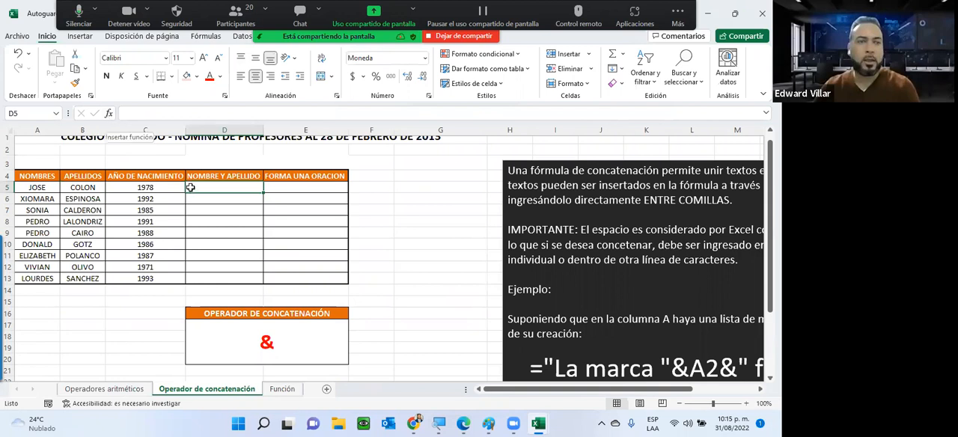
{"action": "left_click", "coordinate": [109, 114]}
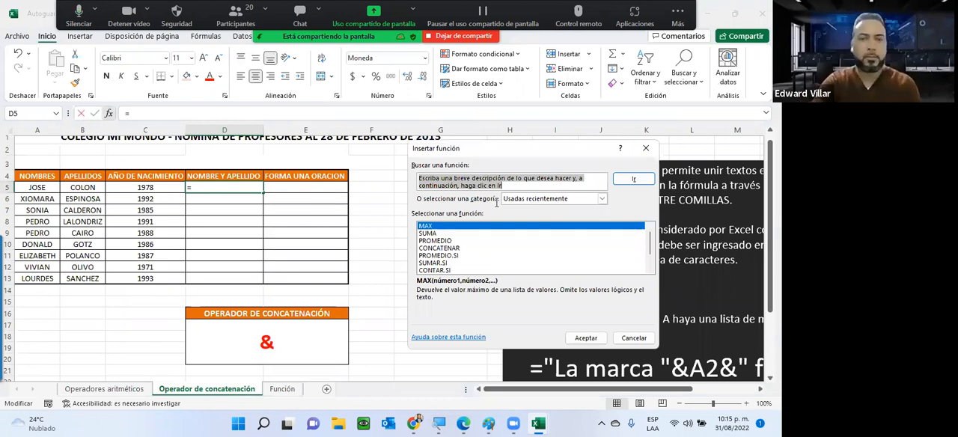
{"action": "type", "text": "conca"}
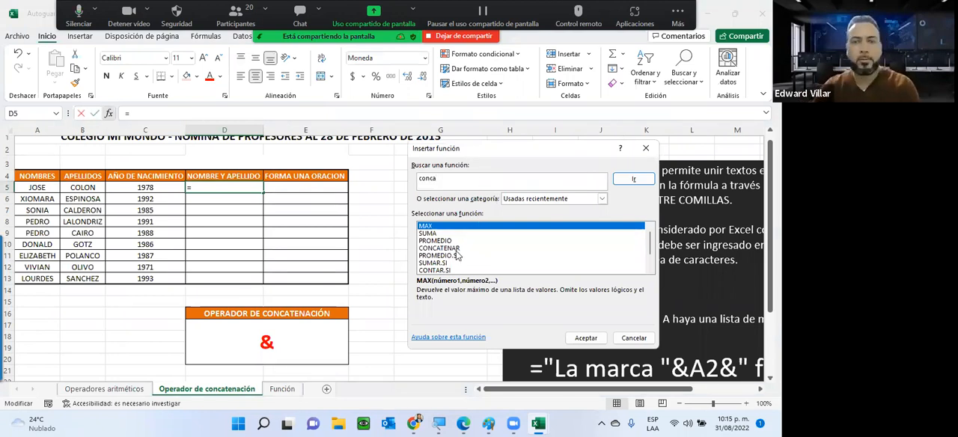
{"action": "left_click", "coordinate": [456, 250]}
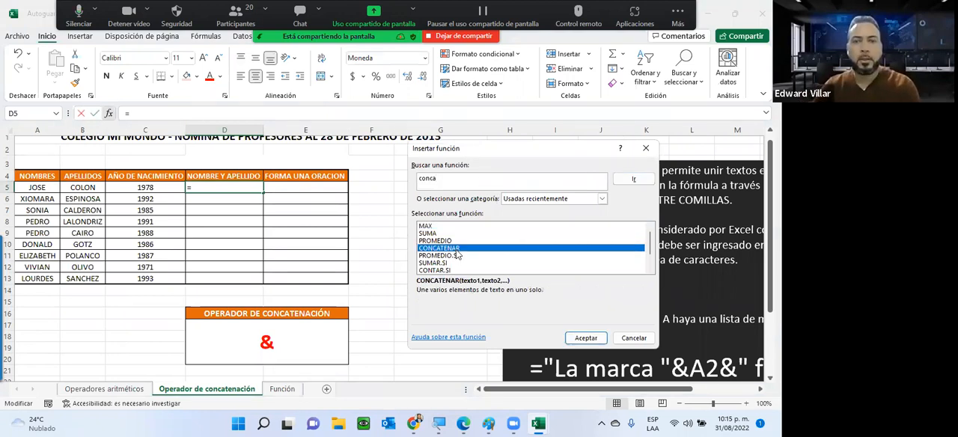
{"action": "key", "text": "Return"}
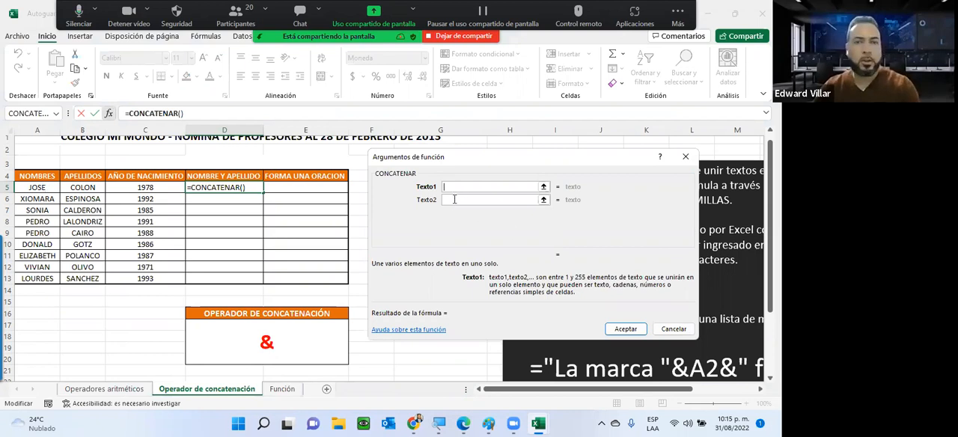
Set Texto1 of CONCATENAR to A5, and try B5 as Texto2 before clearing that argument
{"action": "left_click", "coordinate": [46, 187]}
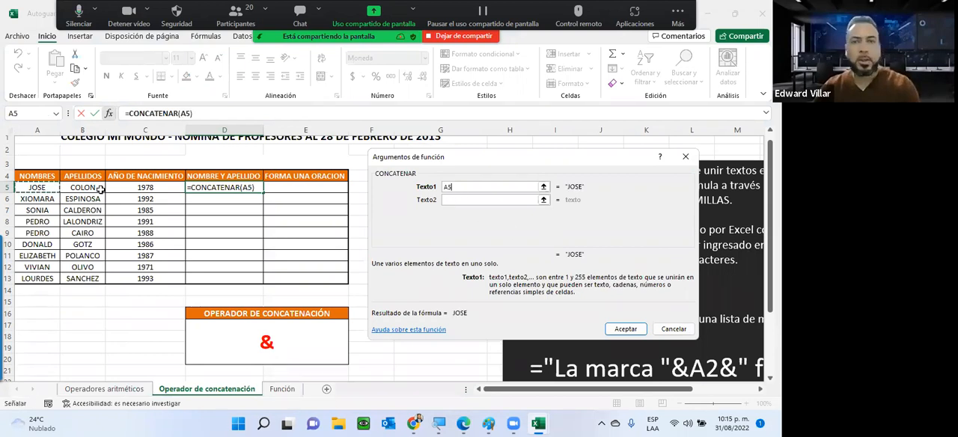
{"action": "key", "text": "Tab"}
{"action": "type", "text": "B5"}
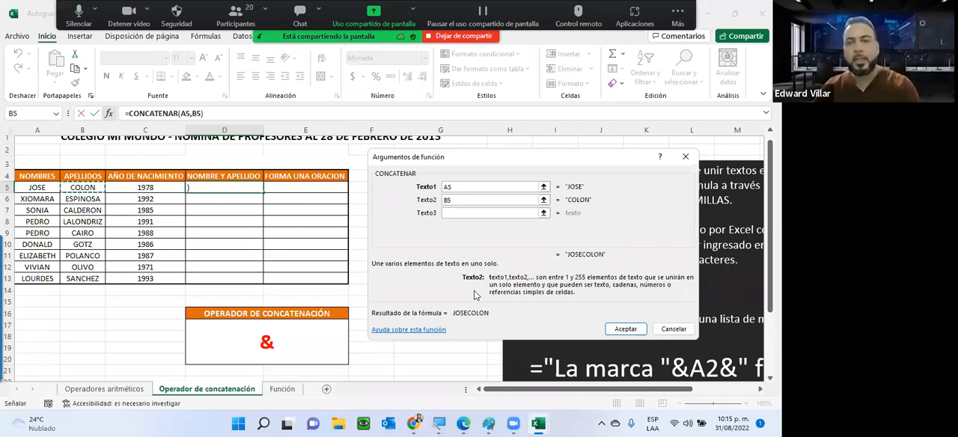
{"action": "key", "text": "BackSpace"}
{"action": "key", "text": "BackSpace"}
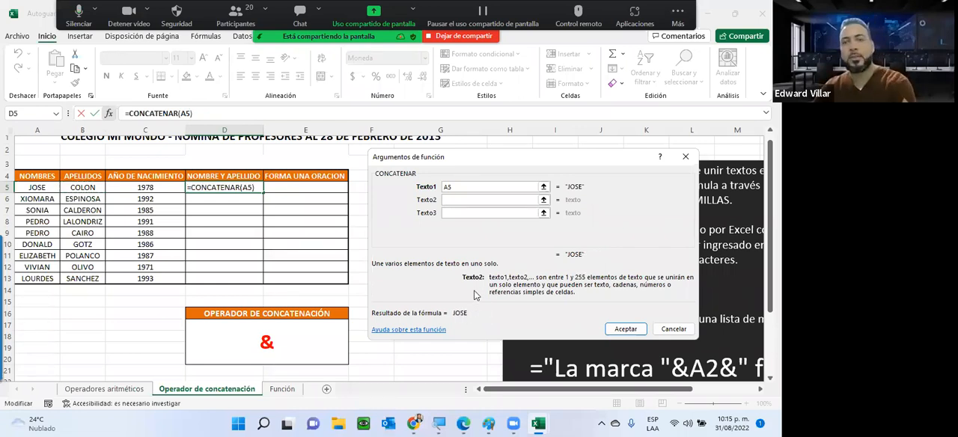
Complete CONCATENAR in D5 with a quoted space as Texto2 and B5 as Texto3, and fill the formula down to D13
{"action": "left_click", "coordinate": [454, 199]}
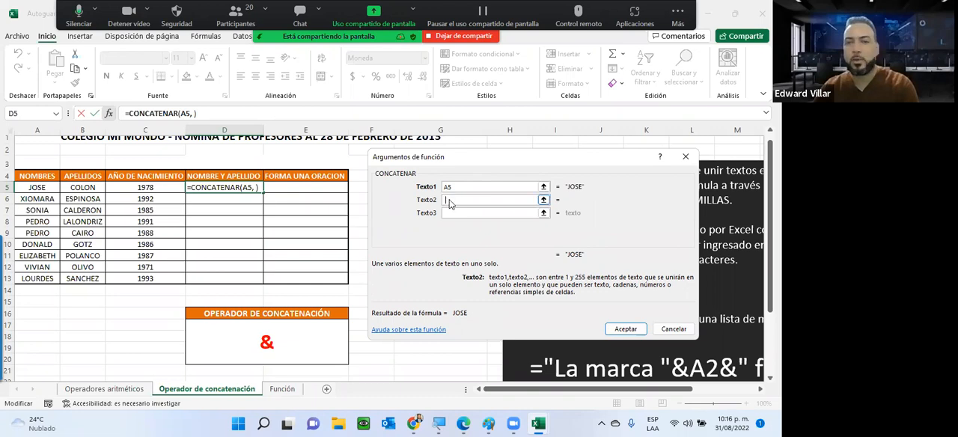
{"action": "type", "text": "\" \""}
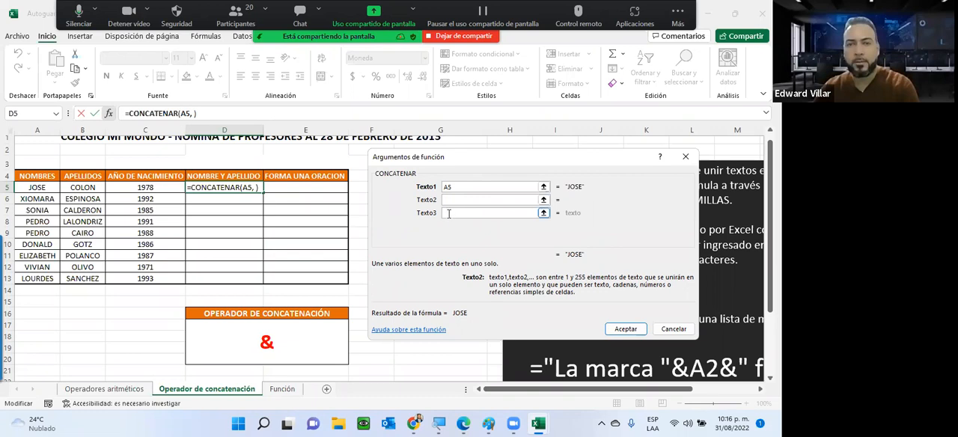
{"action": "left_click", "coordinate": [452, 213]}
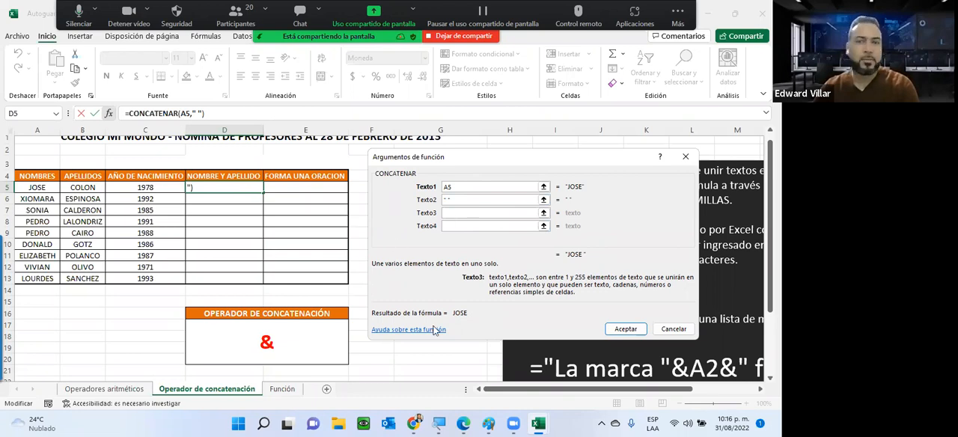
{"action": "type", "text": "B5"}
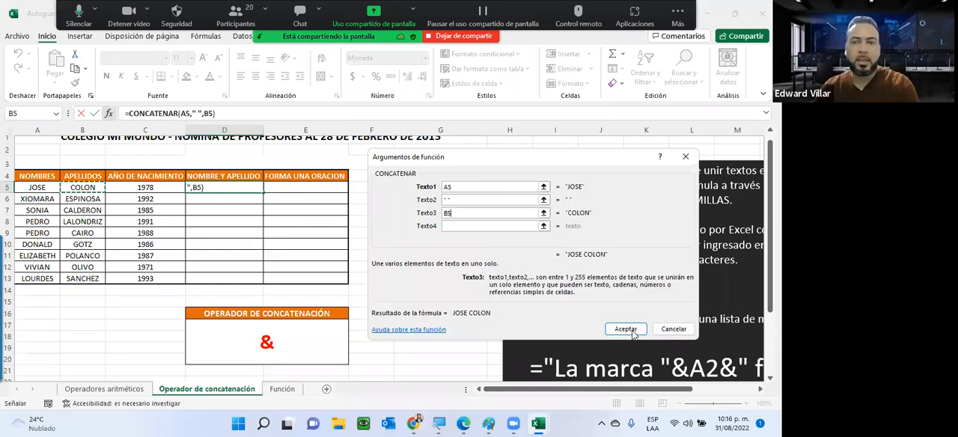
{"action": "left_click", "coordinate": [626, 329]}
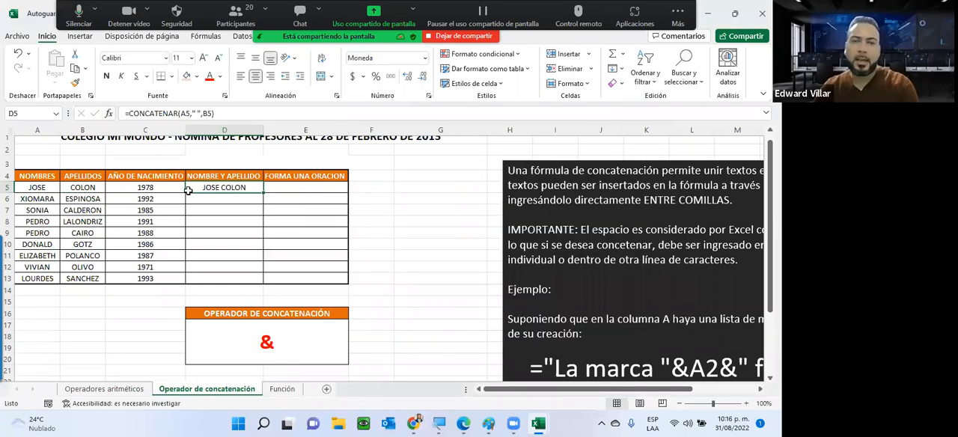
{"action": "double_click", "coordinate": [263, 193]}
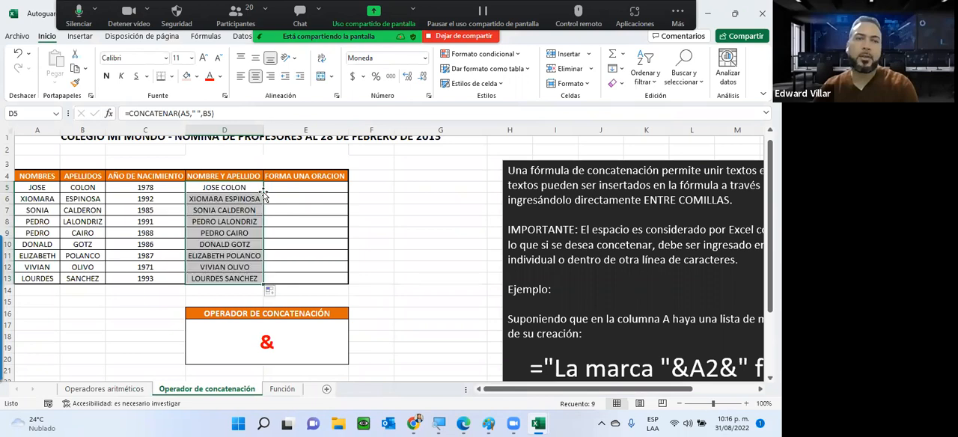
Review the cell references of the copied CONCATENAR formulas in D6, D8, D12 and D13 without changing them
{"action": "left_click", "coordinate": [211, 199]}
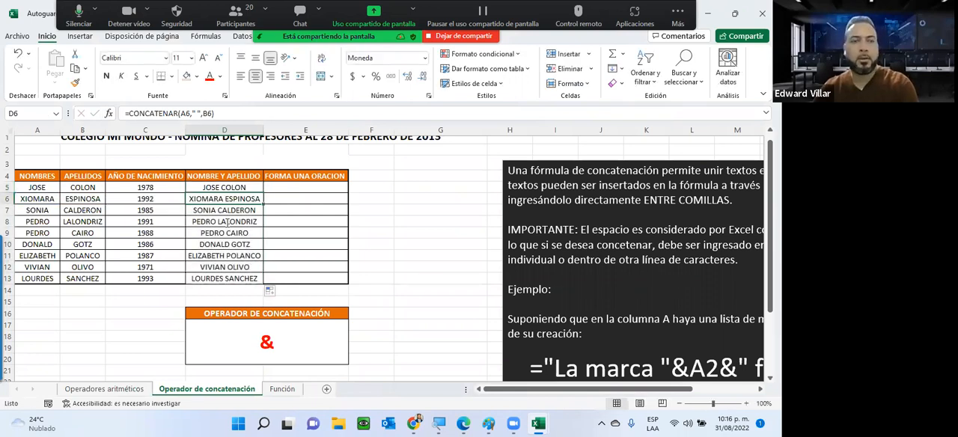
{"action": "double_click", "coordinate": [226, 221]}
{"action": "left_click", "coordinate": [211, 278]}
{"action": "double_click", "coordinate": [211, 270]}
{"action": "key", "text": "Escape"}
{"action": "key", "text": "Down"}
{"action": "key", "text": "F2"}
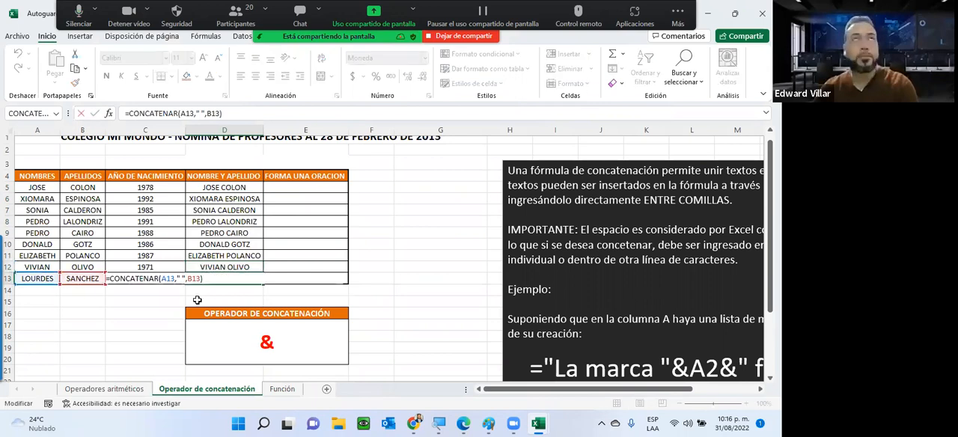
{"action": "key", "text": "ctrl+Return"}
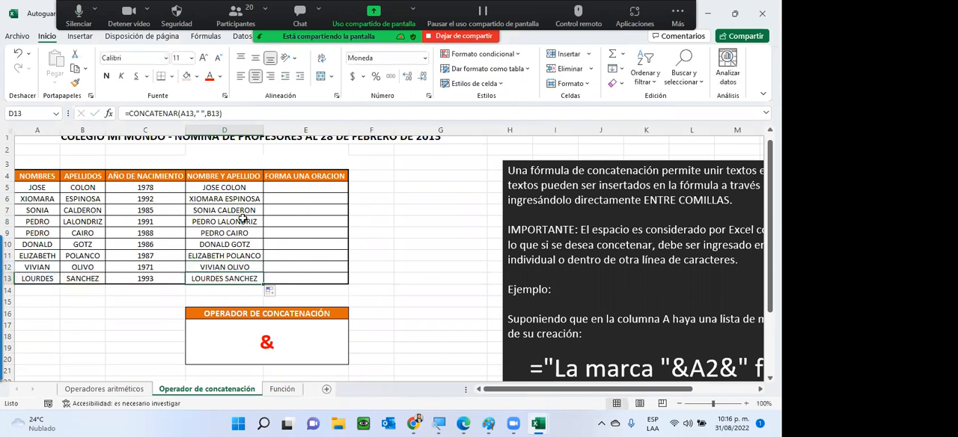
Undo the fill-down and the CONCATENAR formula in the NOMBRE Y APELLIDO column
{"action": "left_click", "coordinate": [243, 219]}
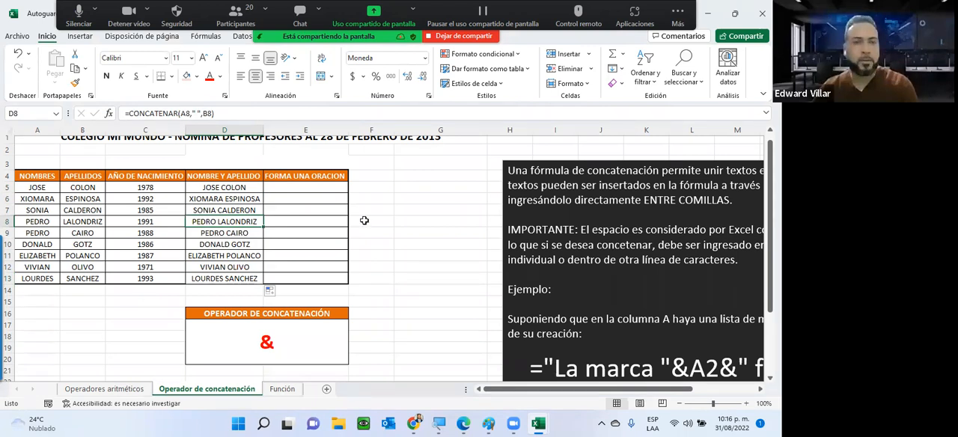
{"action": "key", "text": "ctrl+z"}
{"action": "key", "text": "ctrl+z"}
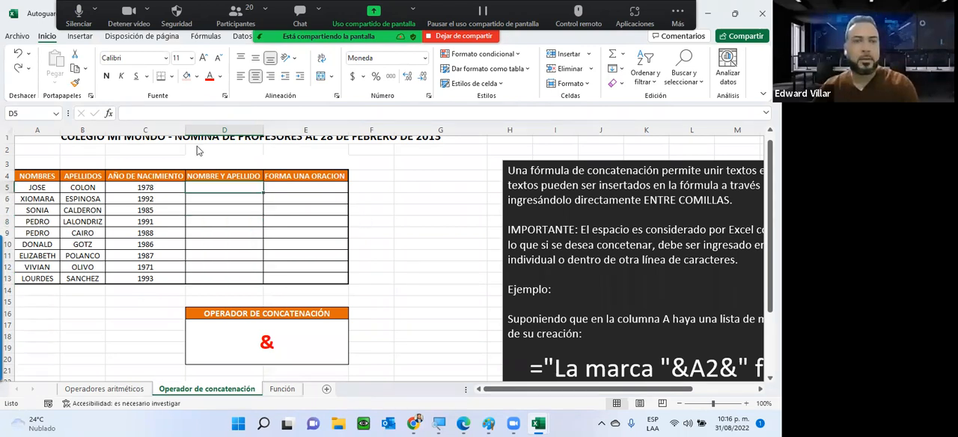
Rebuild CONCATENAR in D5 with A5, a quoted space and B5 as its texts, and fill it down to D13
{"action": "left_click", "coordinate": [109, 114]}
{"action": "left_click", "coordinate": [464, 228]}
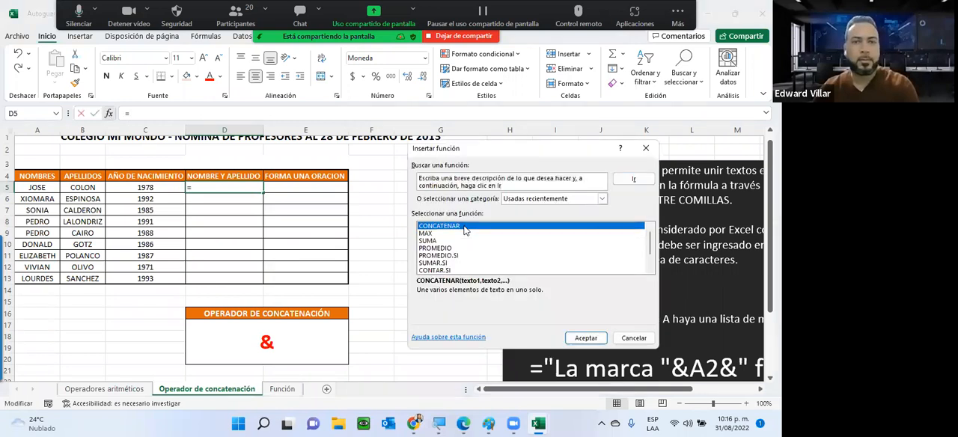
{"action": "double_click", "coordinate": [464, 227]}
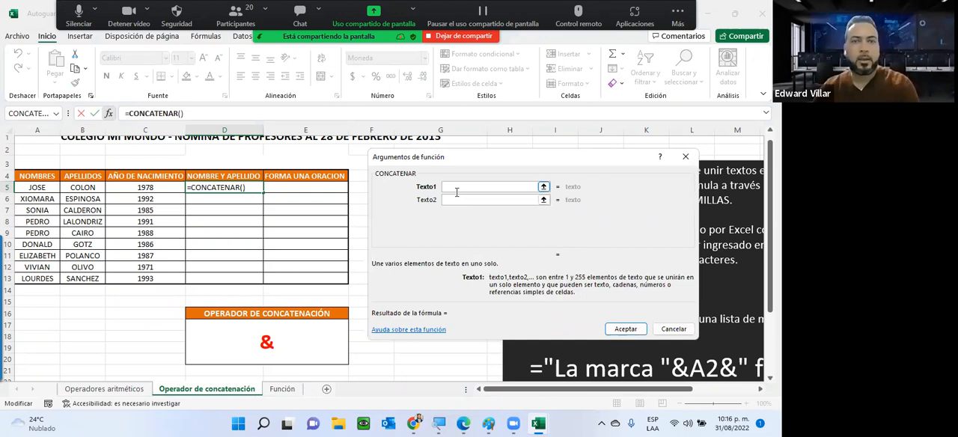
{"action": "left_click", "coordinate": [30, 188]}
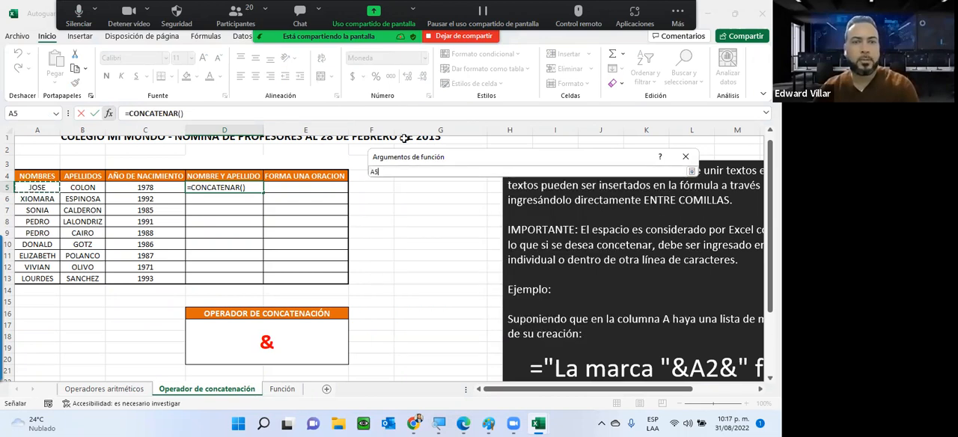
{"action": "left_click", "coordinate": [454, 199]}
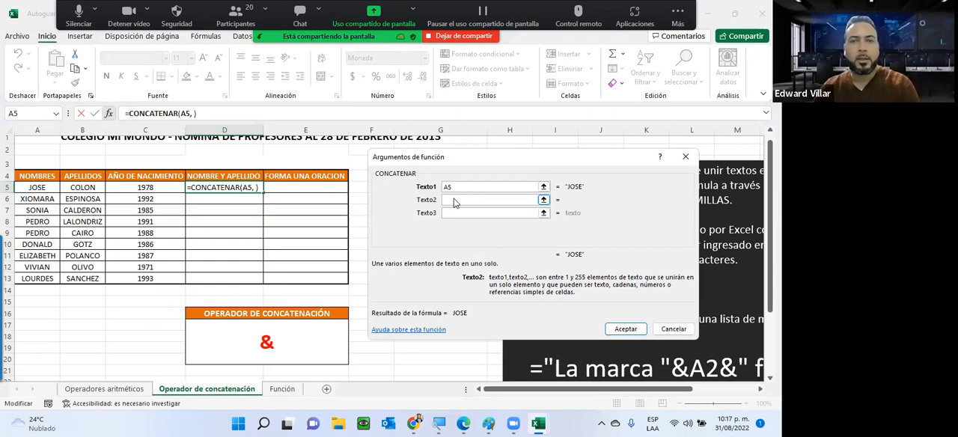
{"action": "left_click", "coordinate": [447, 213]}
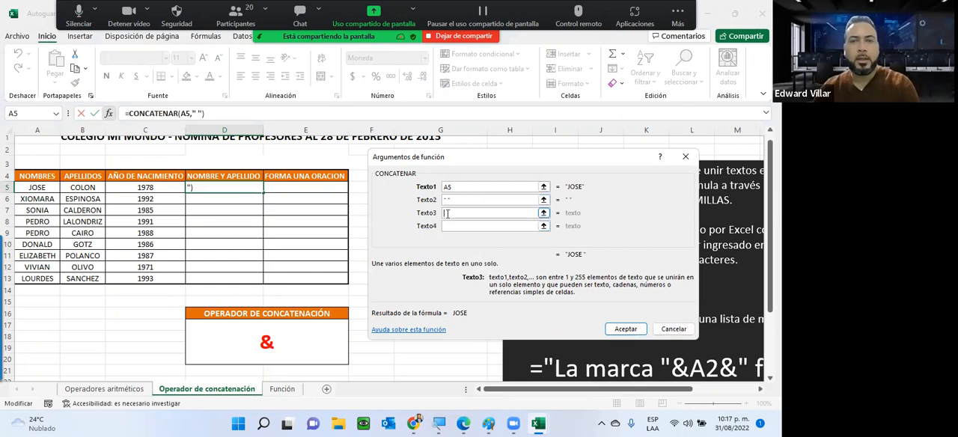
{"action": "left_click", "coordinate": [72, 188]}
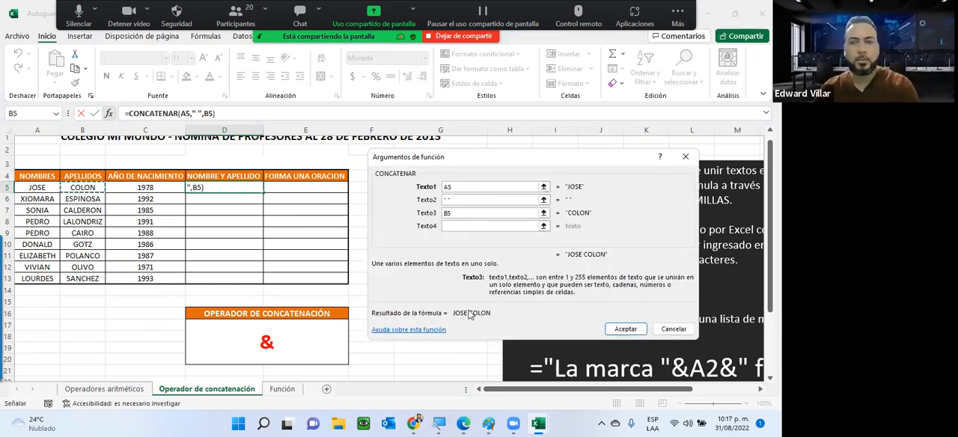
{"action": "left_click", "coordinate": [630, 331]}
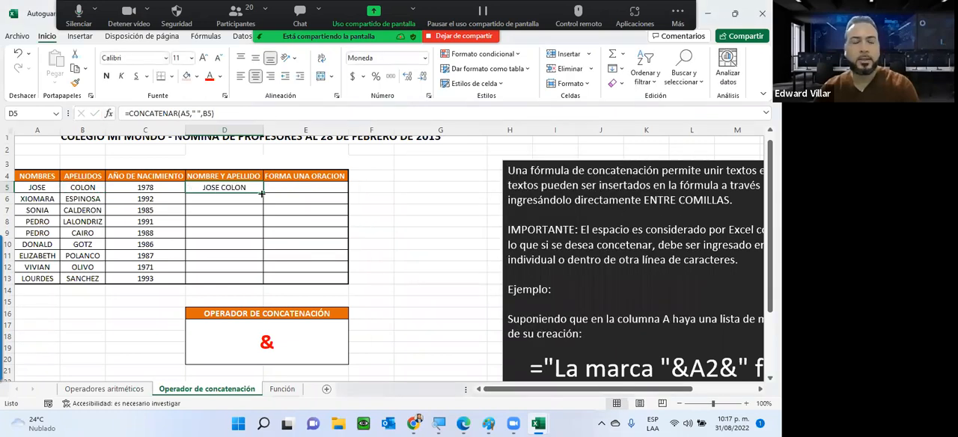
{"action": "left_click_drag", "start_coordinate": [262, 194], "coordinate": [254, 279]}
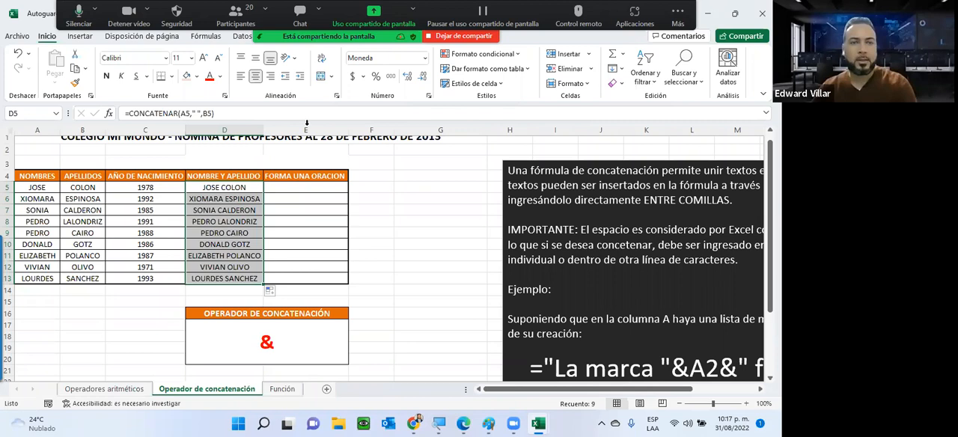
Widen column E and insert the CONCATENAR function in E5, the first cell under FORMA UNA ORACION
{"action": "left_click_drag", "start_coordinate": [462, 136], "coordinate": [452, 136]}
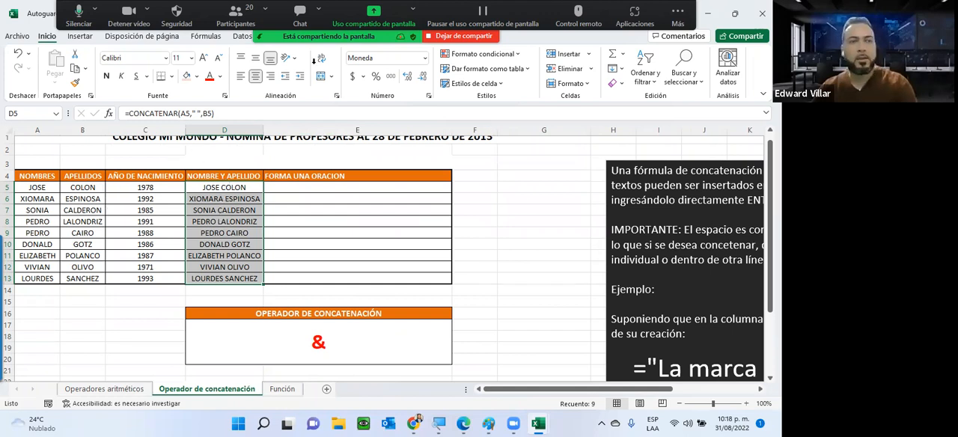
{"action": "left_click", "coordinate": [308, 190]}
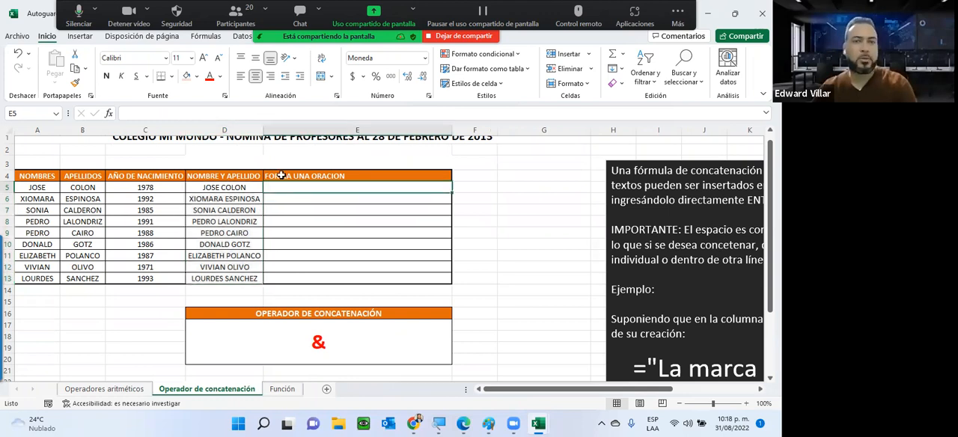
{"action": "left_click", "coordinate": [111, 113]}
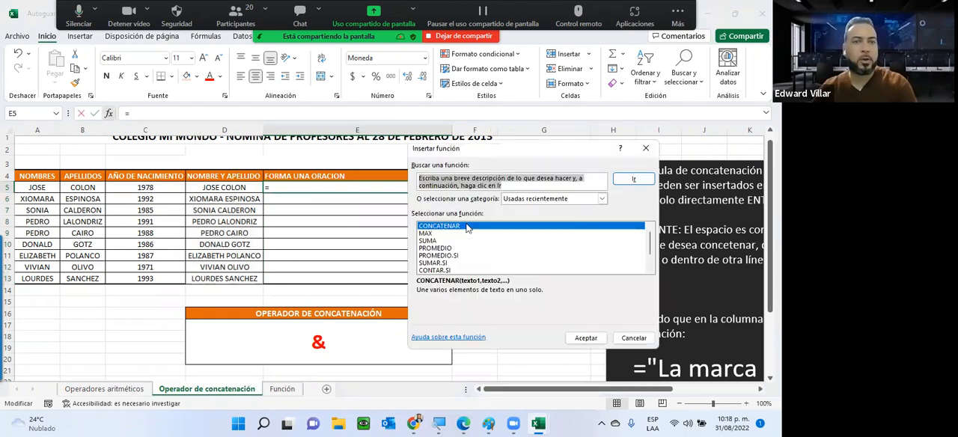
{"action": "left_click", "coordinate": [465, 226]}
{"action": "double_click", "coordinate": [466, 226]}
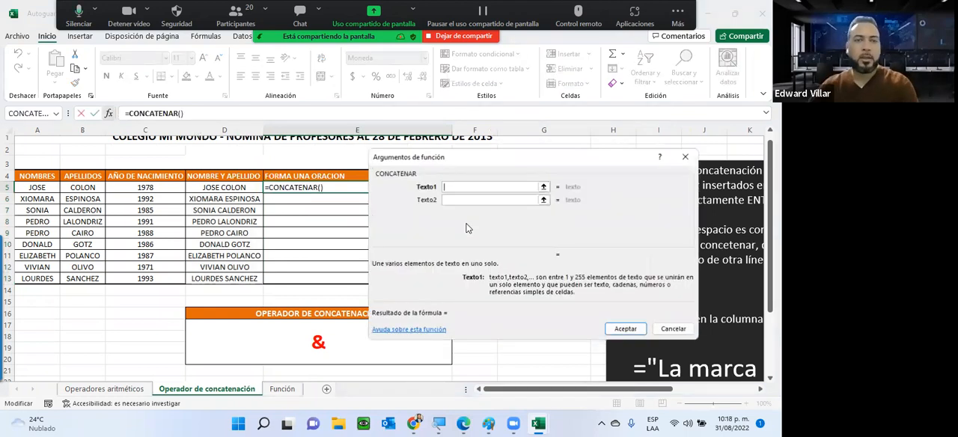
Set Texto1 of CONCATENAR in E5 to the text "El año de nacimiento de " with a trailing space
{"action": "type", "text": "El año de na"}
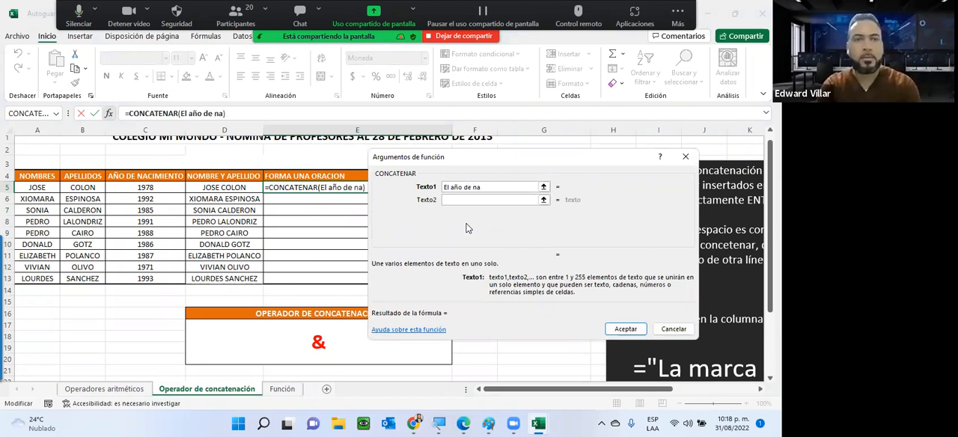
{"action": "type", "text": "cimiento de"}
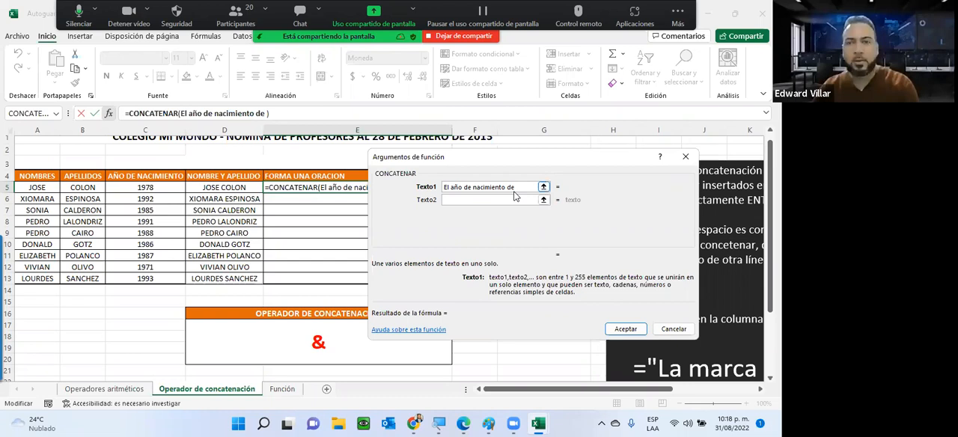
Set Texto2 of the E5 function to A5, Texto3 to a quoted space and Texto4 to B5
{"action": "left_click", "coordinate": [501, 199]}
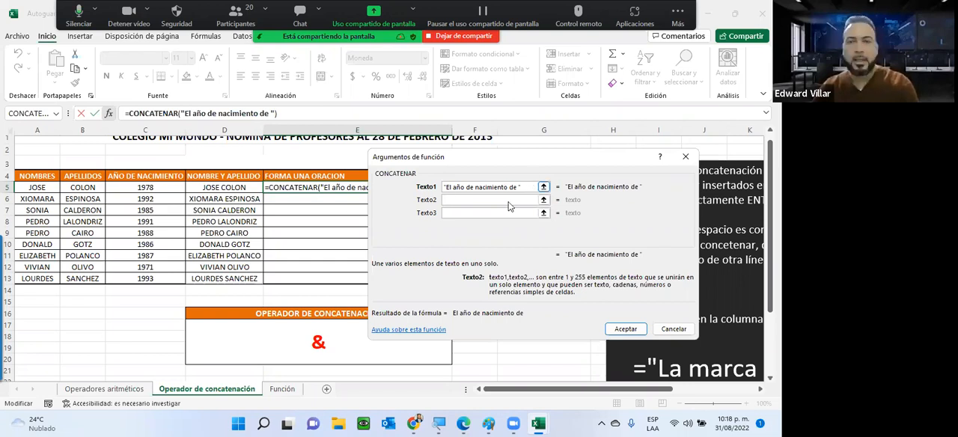
{"action": "left_click", "coordinate": [30, 187]}
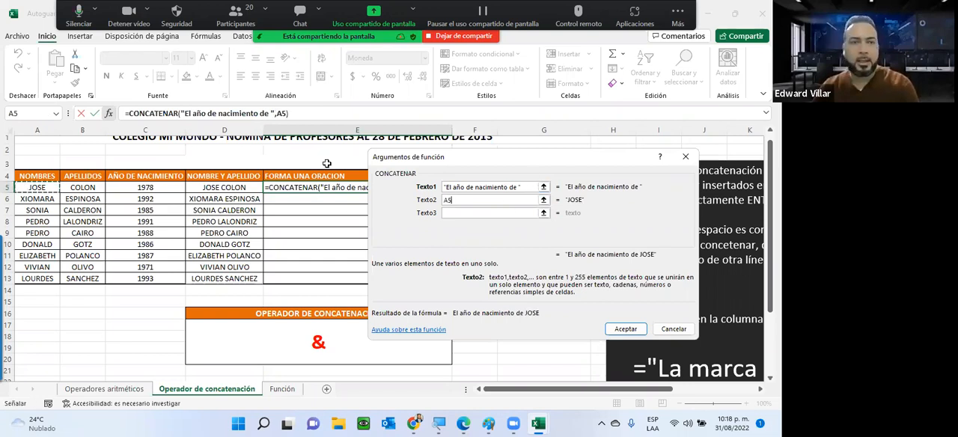
{"action": "left_click", "coordinate": [476, 213]}
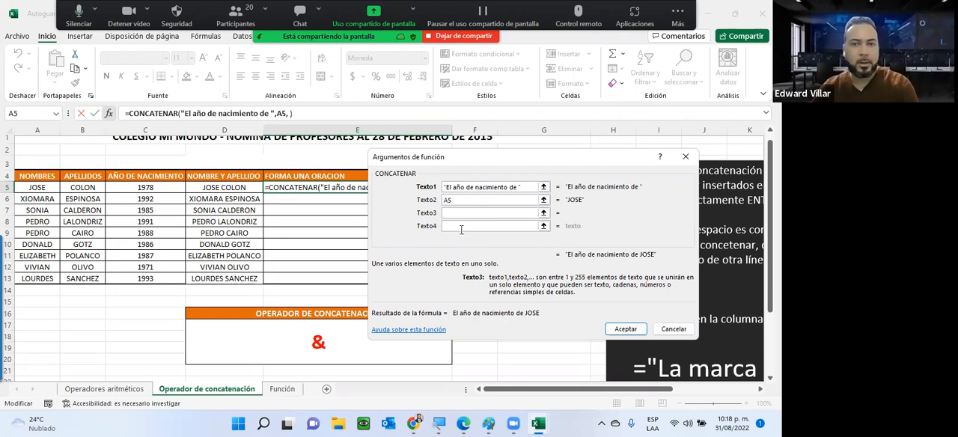
{"action": "type", "text": "\" \""}
{"action": "key", "text": "Tab"}
{"action": "left_click", "coordinate": [78, 187]}
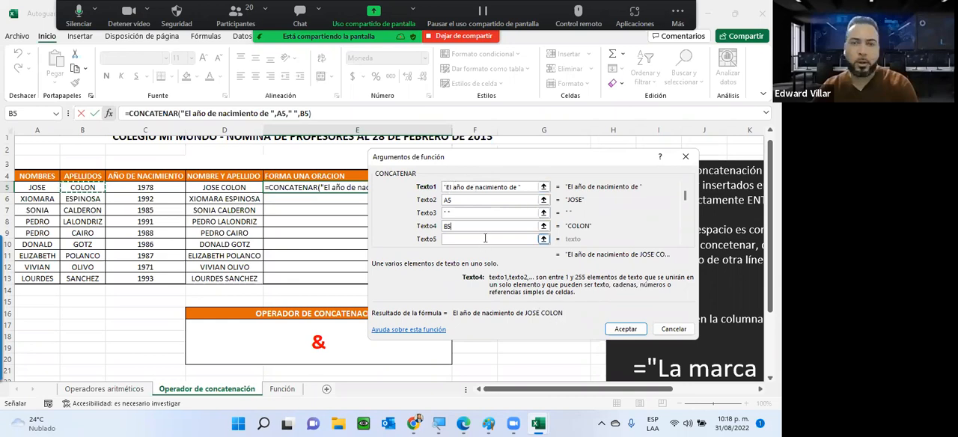
Complete CONCATENAR in E5 with " es " as Texto5 and C5 as Texto6
{"action": "left_click", "coordinate": [458, 239]}
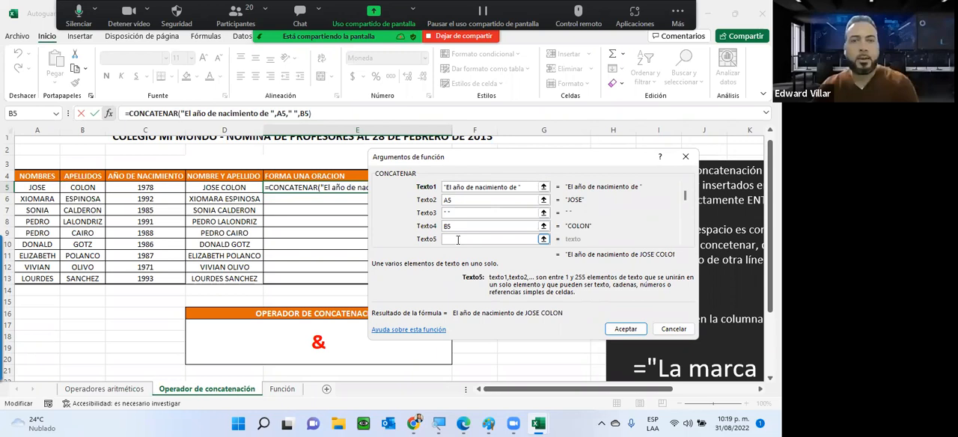
{"action": "type", "text": "es"}
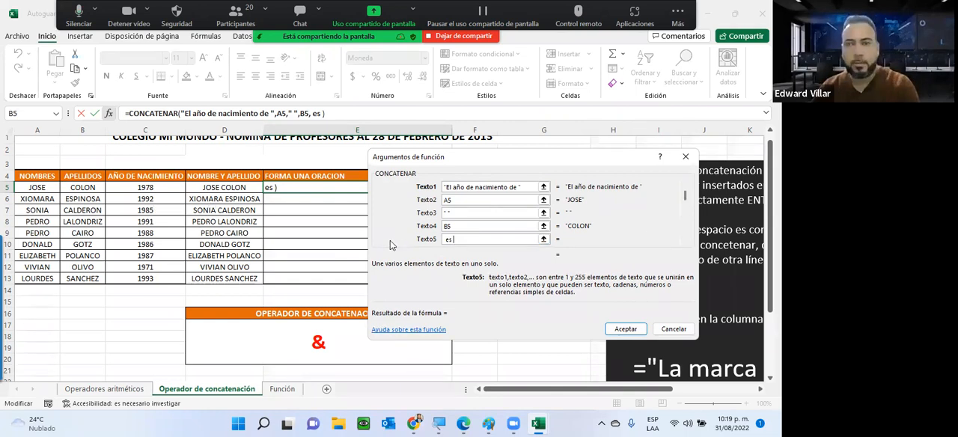
{"action": "key", "text": "Tab"}
{"action": "left_click", "coordinate": [130, 186]}
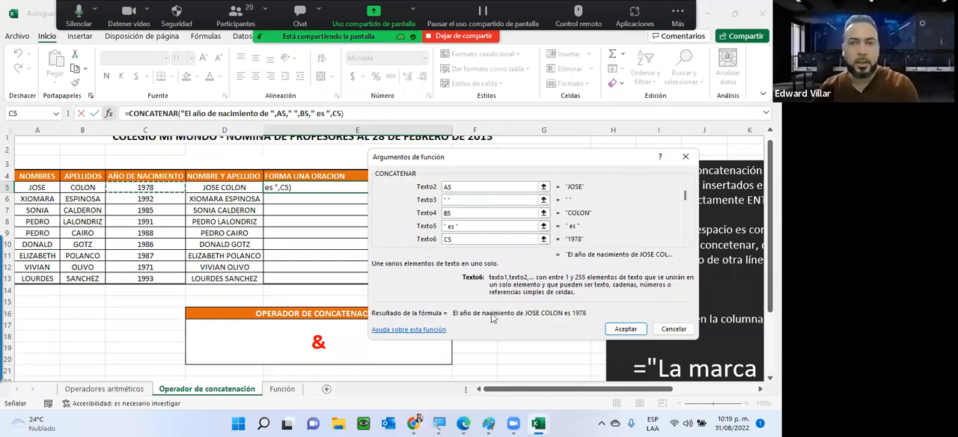
{"action": "left_click", "coordinate": [634, 330]}
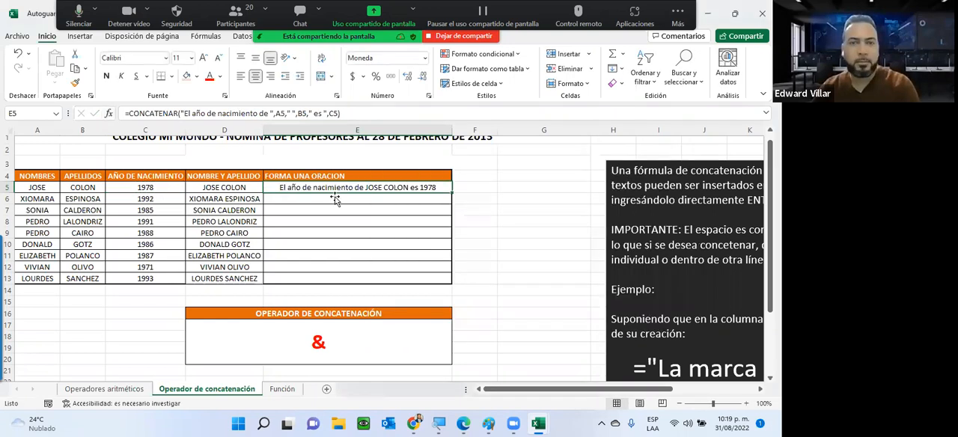
Fill the E5 sentence formula down to E13 and autofit the width of column E
{"action": "double_click", "coordinate": [452, 193]}
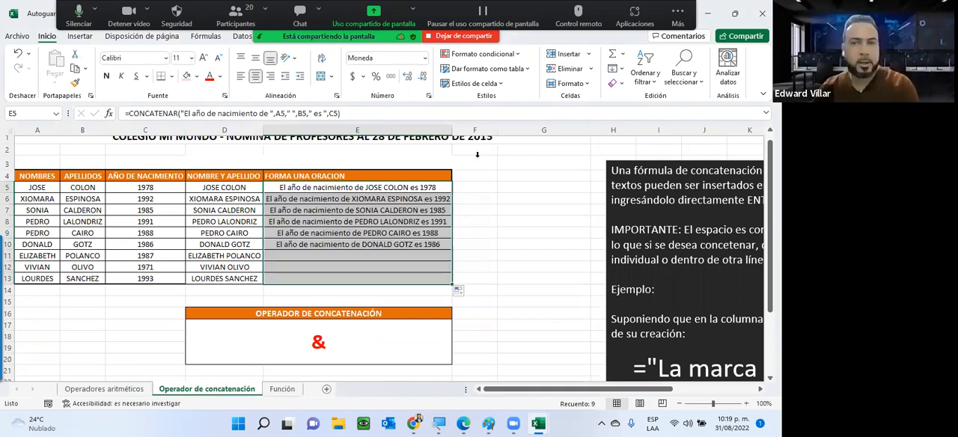
{"action": "double_click", "coordinate": [449, 128]}
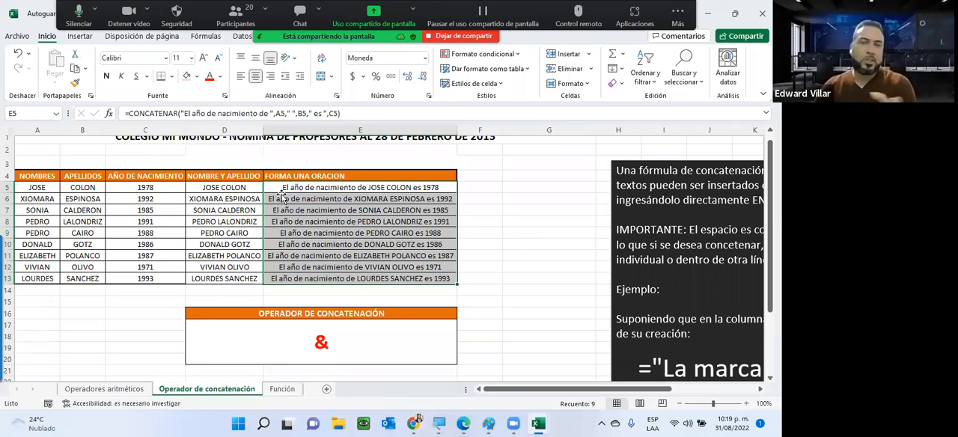
Review the full CONCATENAR formula in E5 and the & example in the sheet's explanation note, leaving the formula unchanged
{"action": "left_click", "coordinate": [293, 188]}
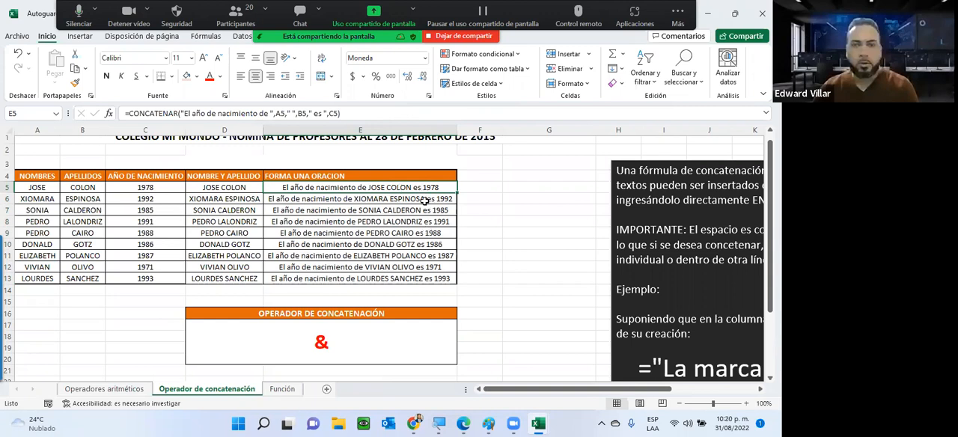
{"action": "double_click", "coordinate": [340, 188]}
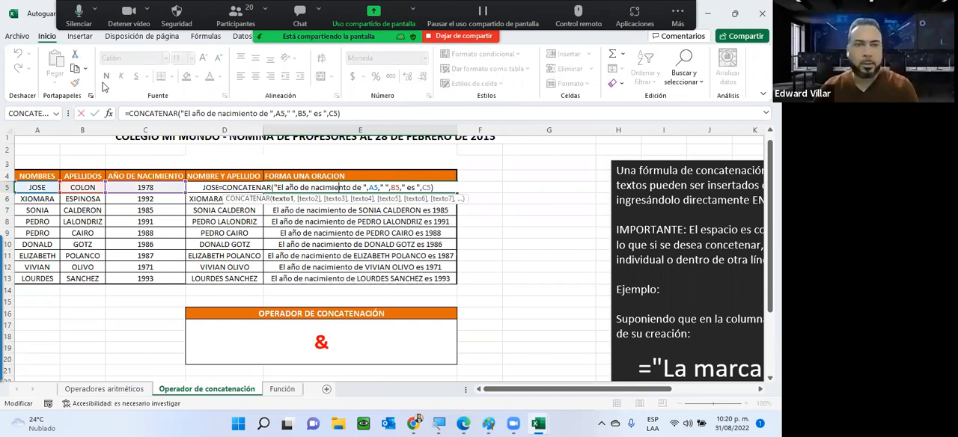
{"action": "left_click", "coordinate": [125, 113]}
{"action": "left_click_drag", "start_coordinate": [126, 113], "coordinate": [272, 113]}
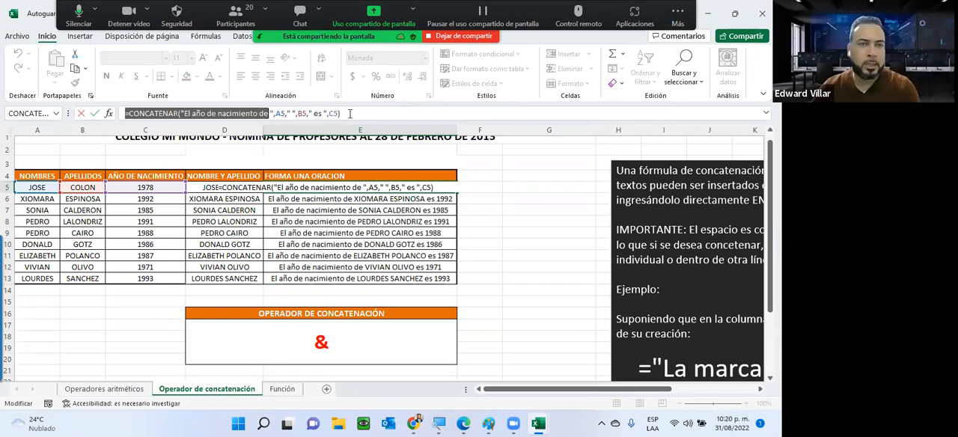
{"action": "left_click_drag", "start_coordinate": [349, 114], "coordinate": [354, 113]}
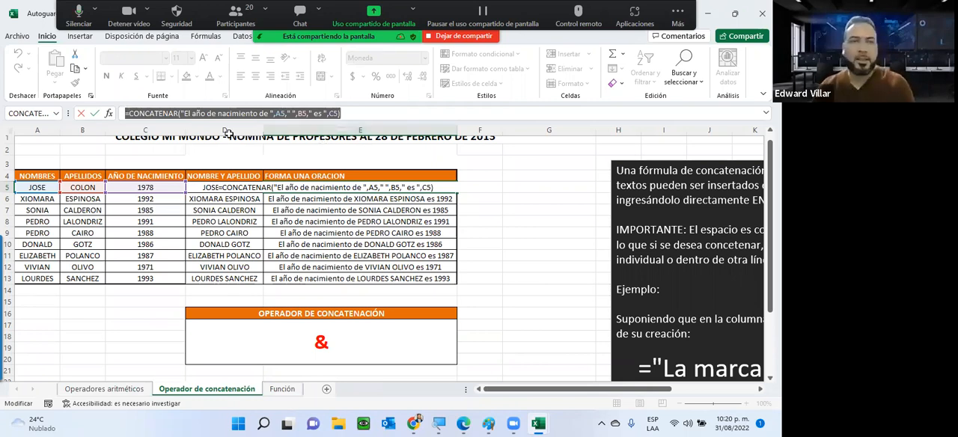
{"action": "left_click_drag", "start_coordinate": [665, 394], "coordinate": [730, 391]}
{"action": "left_click_drag", "start_coordinate": [575, 317], "coordinate": [636, 396]}
{"action": "scroll", "coordinate": [546, 308], "scroll_direction": "down", "scroll_amount": 1}
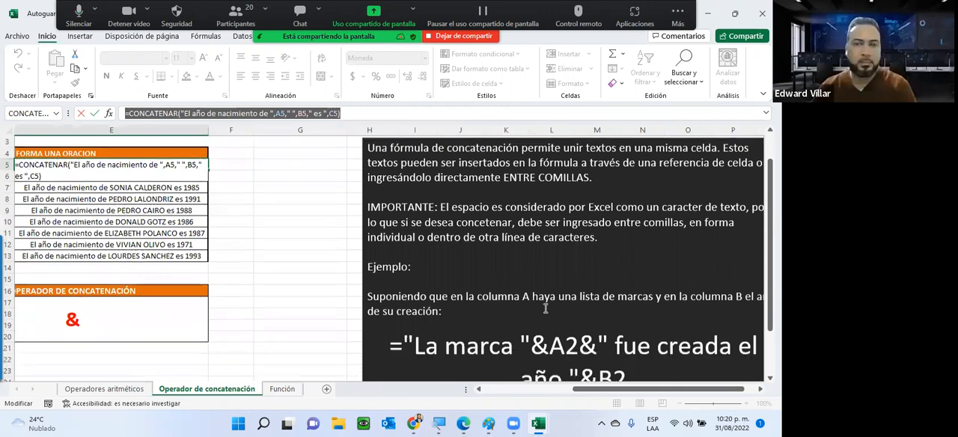
{"action": "scroll", "coordinate": [604, 311], "scroll_direction": "down", "scroll_amount": 1}
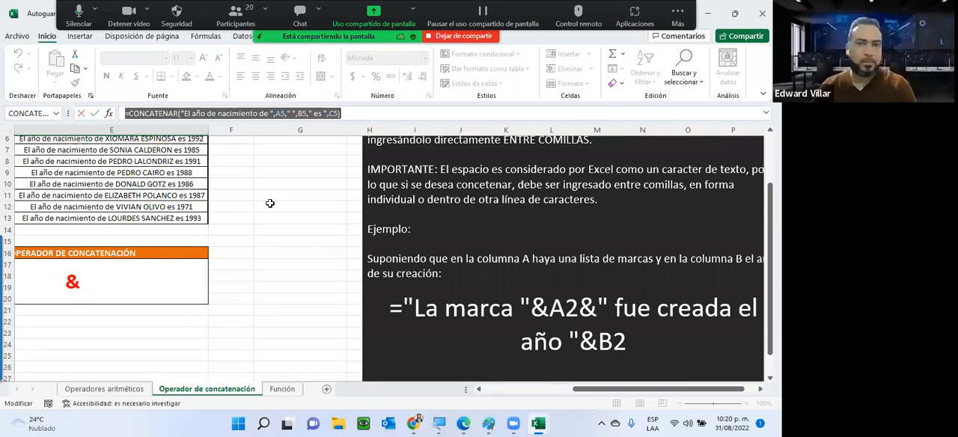
{"action": "key", "text": "Escape"}
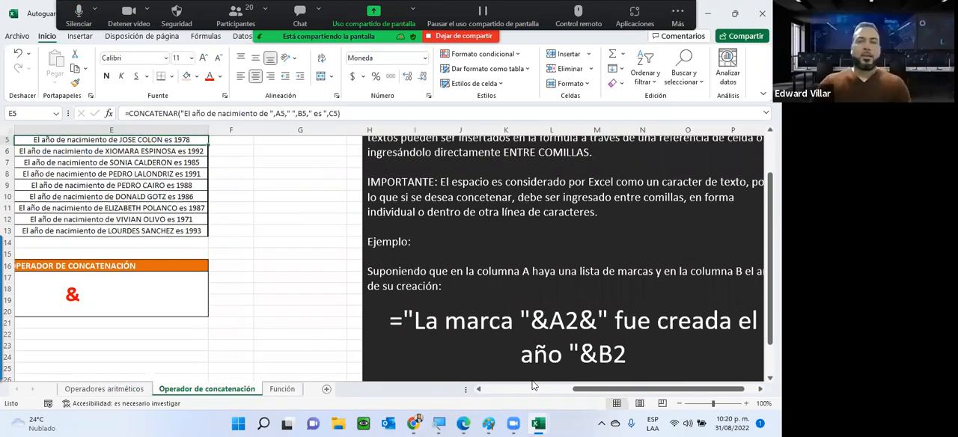
Switch to the INFOTEP Virtual course page in Chrome, at the Unidad 3 activities
{"action": "left_click", "coordinate": [532, 390]}
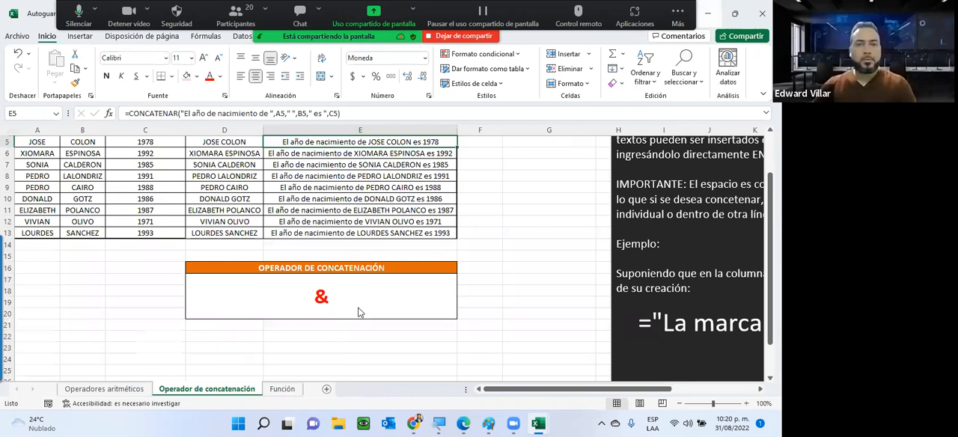
{"action": "key", "text": "alt+Tab"}
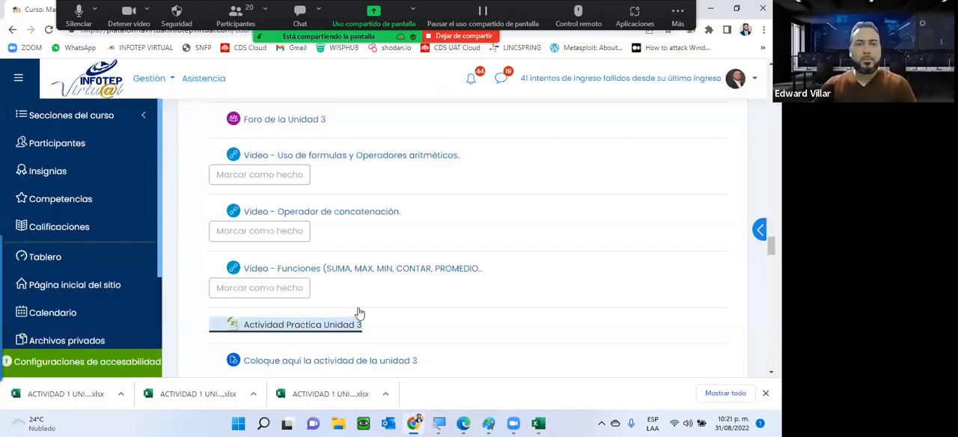
Look over the Unidad 3 activity list and open its forum and activity submission page in separate browser tabs, showing the forum instructions
{"action": "scroll", "coordinate": [359, 313], "scroll_direction": "down", "scroll_amount": 3}
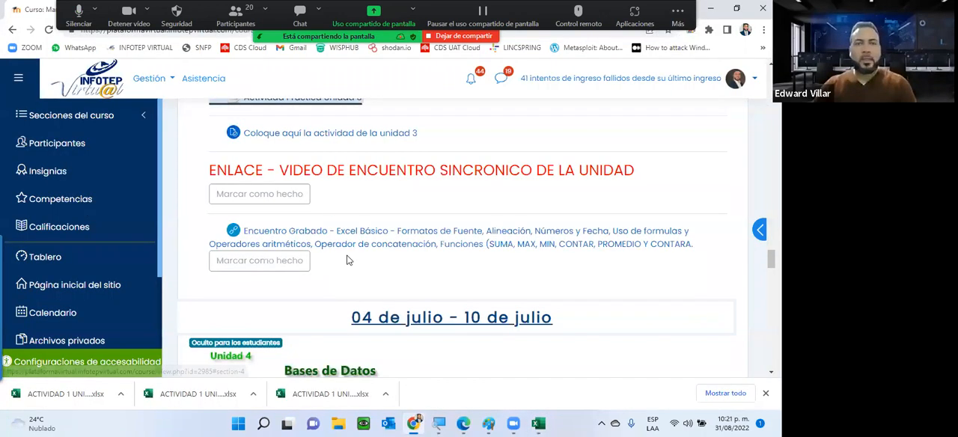
{"action": "scroll", "coordinate": [322, 269], "scroll_direction": "up", "scroll_amount": 2}
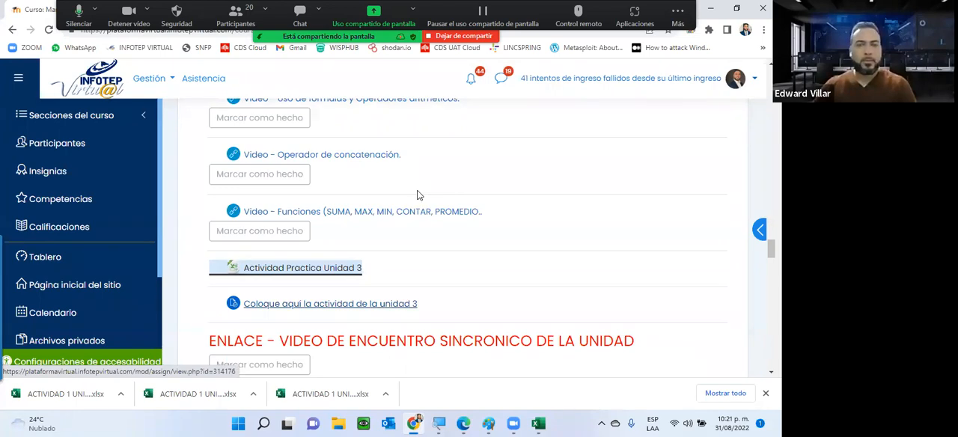
{"action": "key", "text": "Tab"}
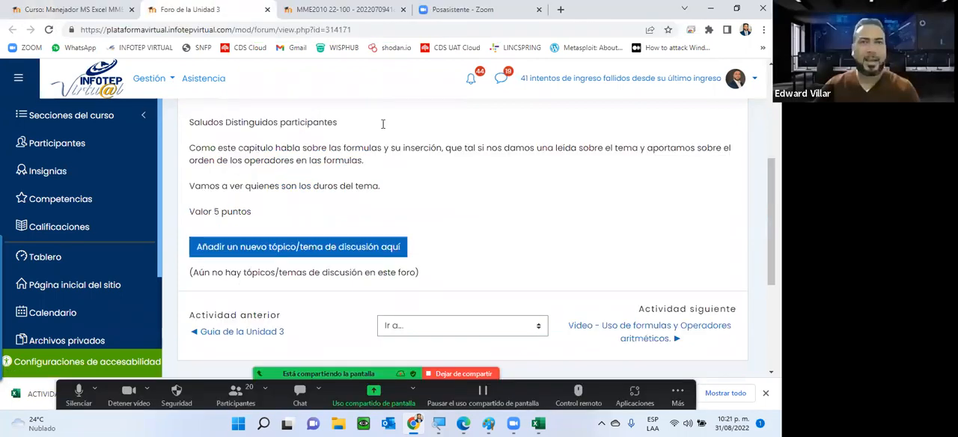
Review the "Coloque aquí la actividad de la unidad 3" assignment page, covering its dates, submission instructions and grading summary
{"action": "key", "text": "ctrl+Tab"}
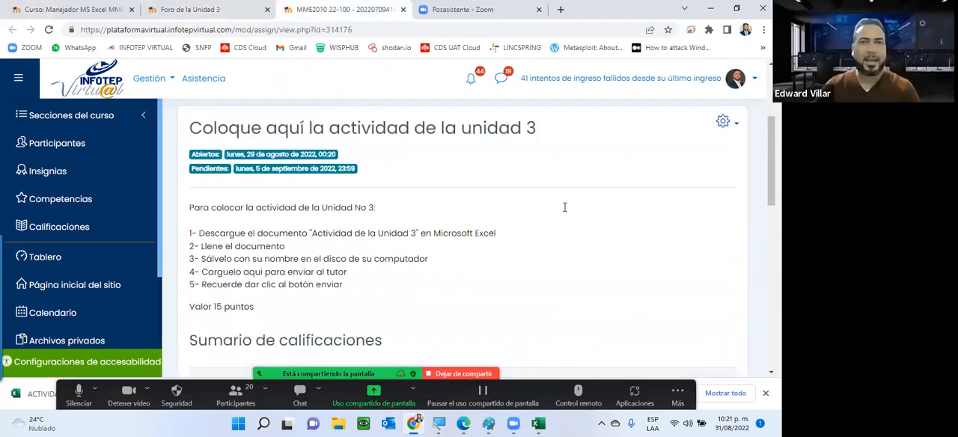
{"action": "scroll", "coordinate": [595, 229], "scroll_direction": "down", "scroll_amount": 5}
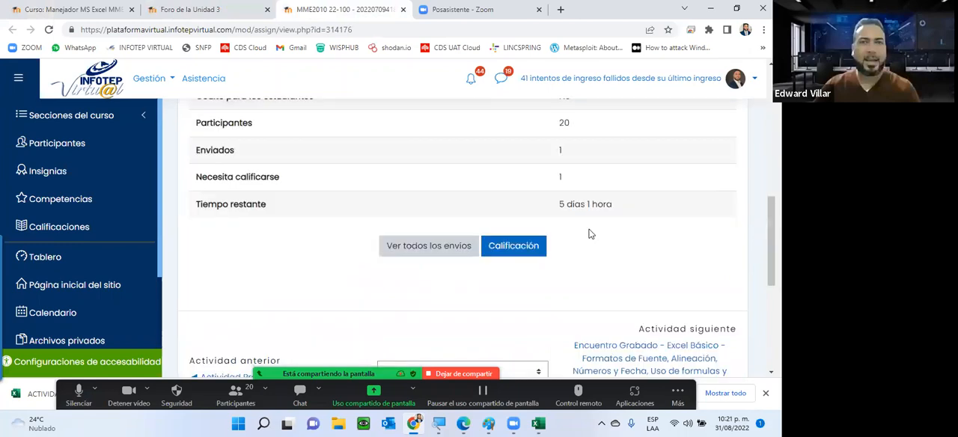
{"action": "scroll", "coordinate": [569, 224], "scroll_direction": "up", "scroll_amount": 3}
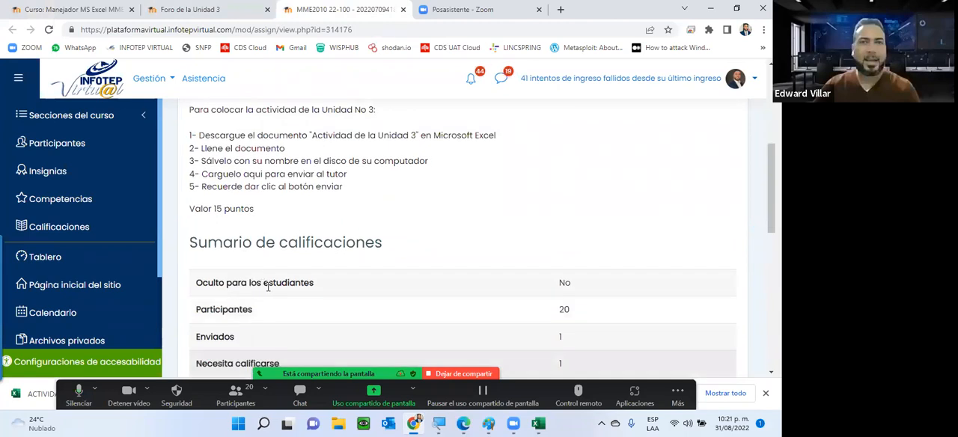
{"action": "scroll", "coordinate": [389, 283], "scroll_direction": "up", "scroll_amount": 4}
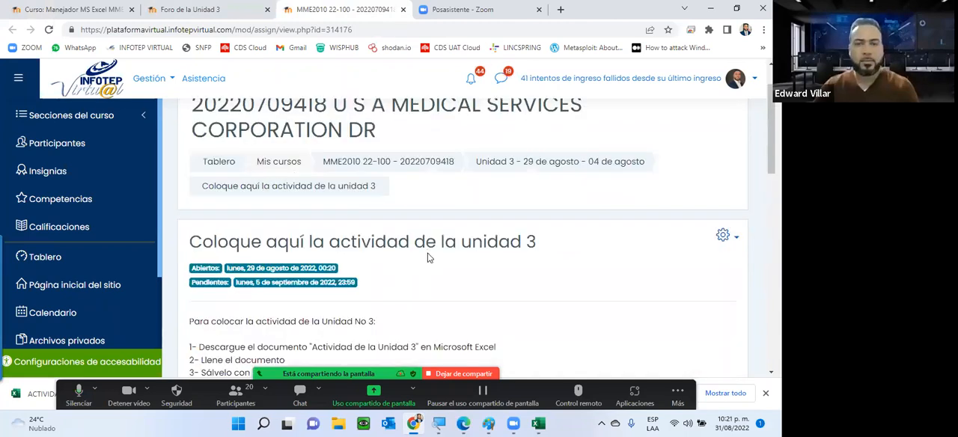
{"action": "scroll", "coordinate": [342, 227], "scroll_direction": "down", "scroll_amount": 4}
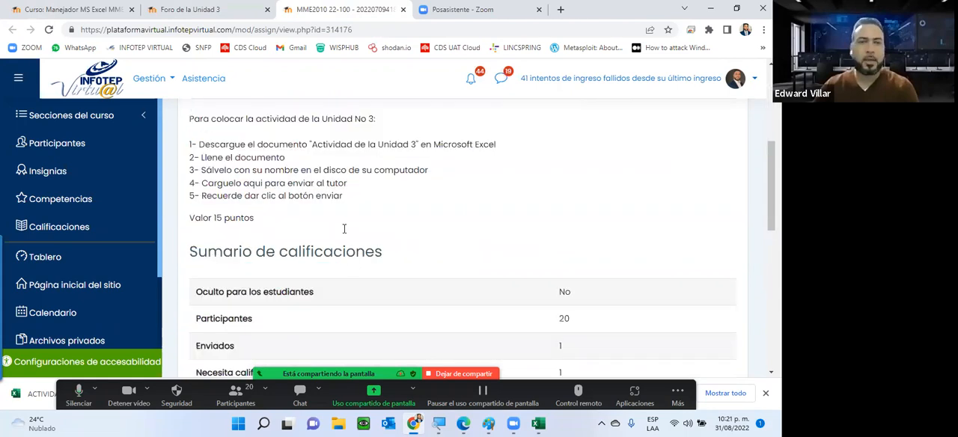
{"action": "scroll", "coordinate": [530, 238], "scroll_direction": "up", "scroll_amount": 3}
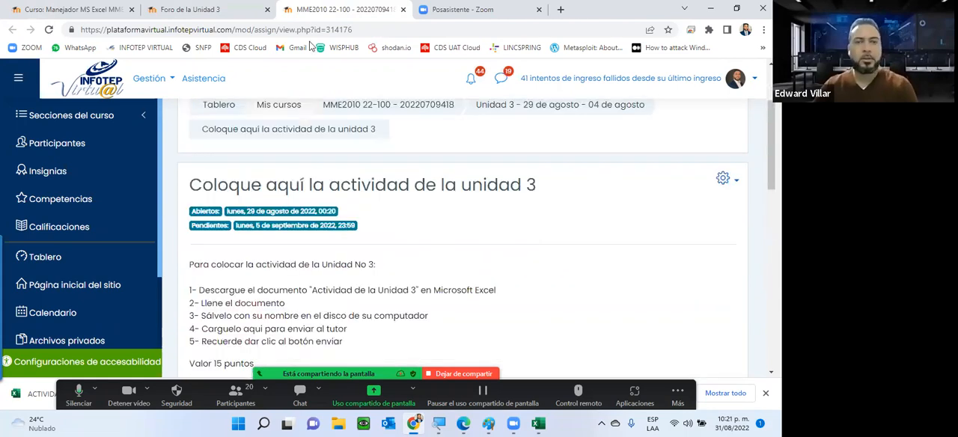
{"action": "scroll", "coordinate": [318, 53], "scroll_direction": "down", "scroll_amount": 1}
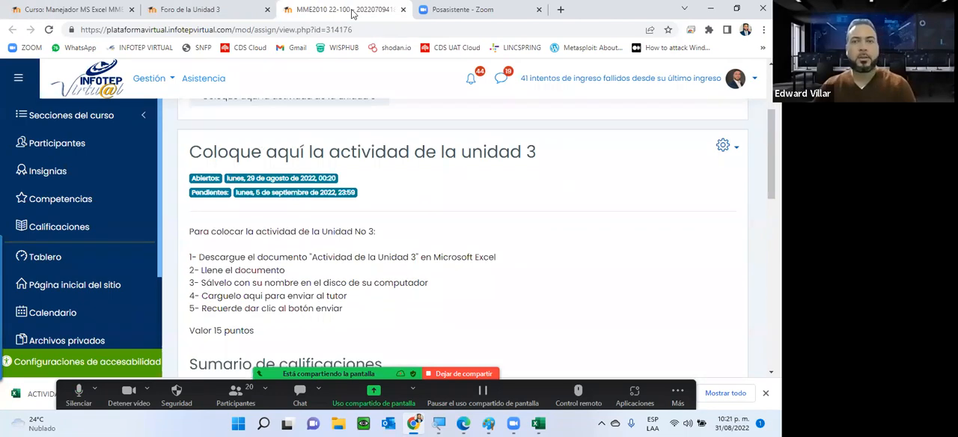
{"action": "scroll", "coordinate": [0, 137], "scroll_direction": "down", "scroll_amount": 3}
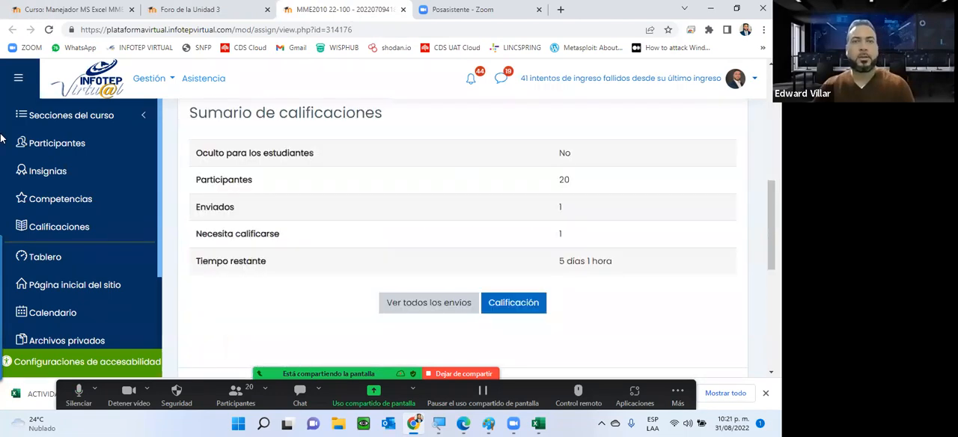
Revisit the Unidad 3 forum, then return to the course page and go back to the Unidad 1 activities
{"action": "left_click", "coordinate": [192, 10]}
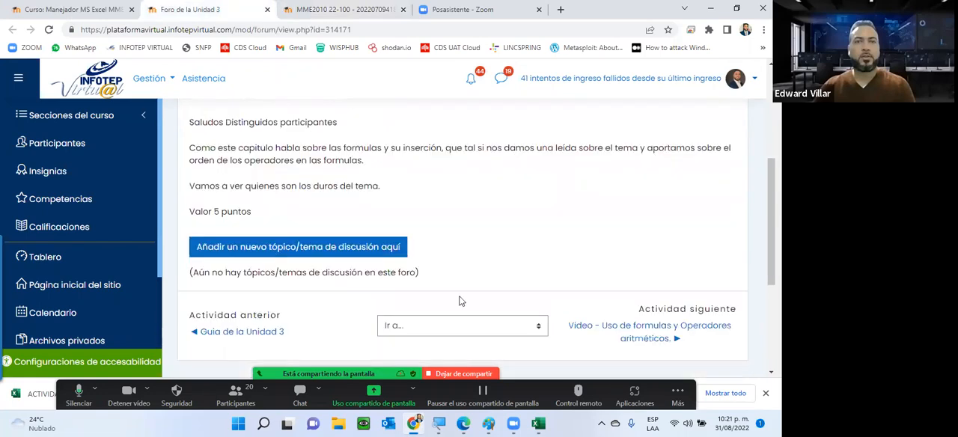
{"action": "key", "text": "ctrl+shift+Tab"}
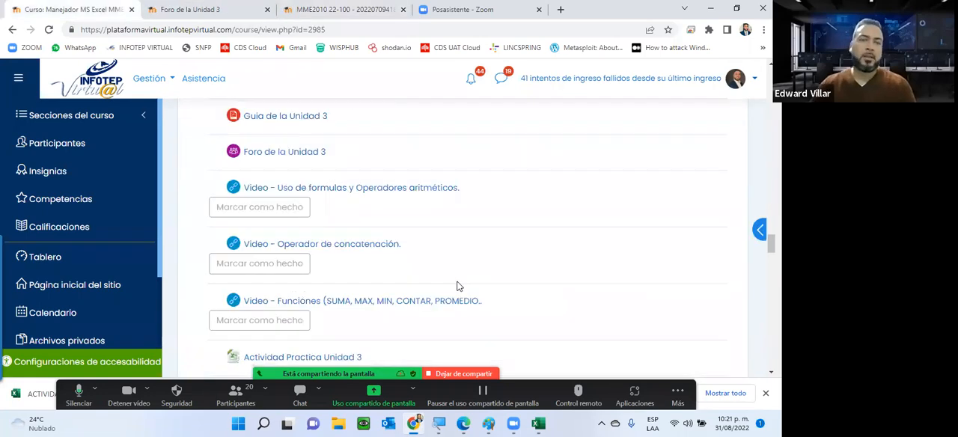
{"action": "scroll", "coordinate": [460, 287], "scroll_direction": "up", "scroll_amount": 6}
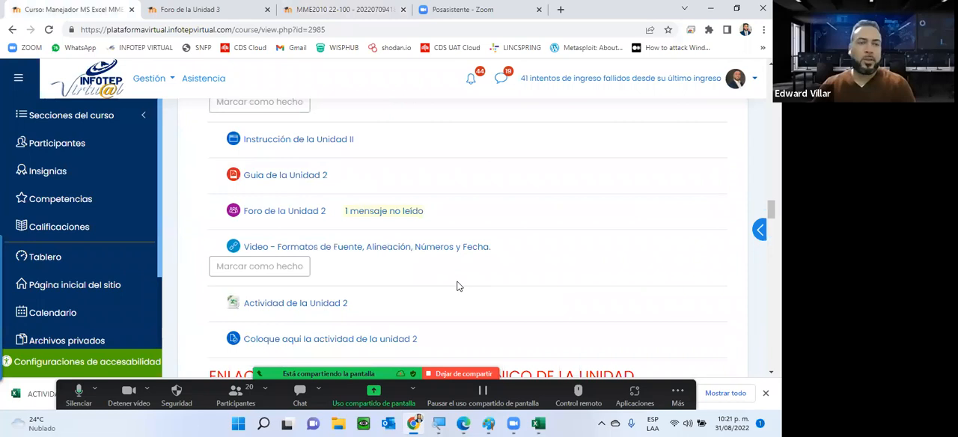
{"action": "scroll", "coordinate": [459, 286], "scroll_direction": "up", "scroll_amount": 3}
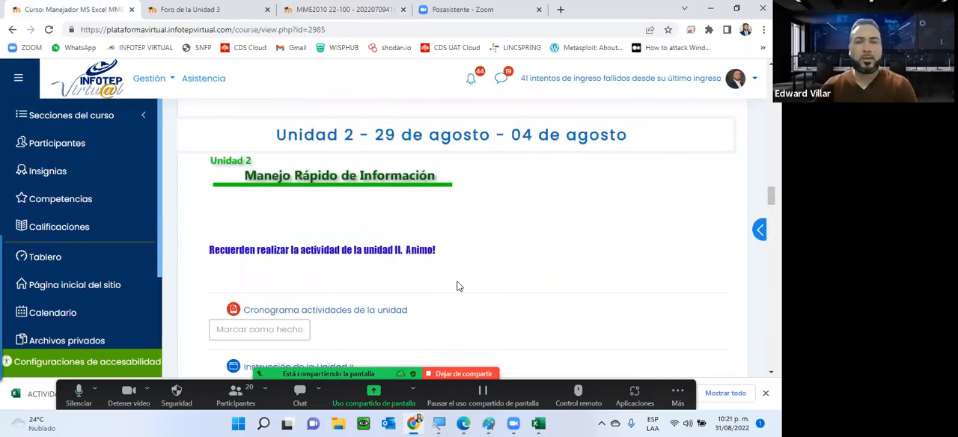
{"action": "scroll", "coordinate": [459, 286], "scroll_direction": "up", "scroll_amount": 2}
{"action": "scroll", "coordinate": [459, 286], "scroll_direction": "up", "scroll_amount": 5}
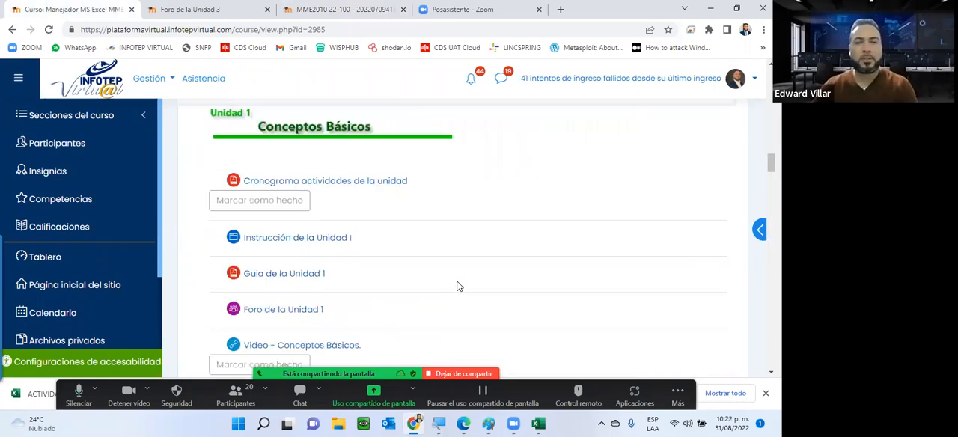